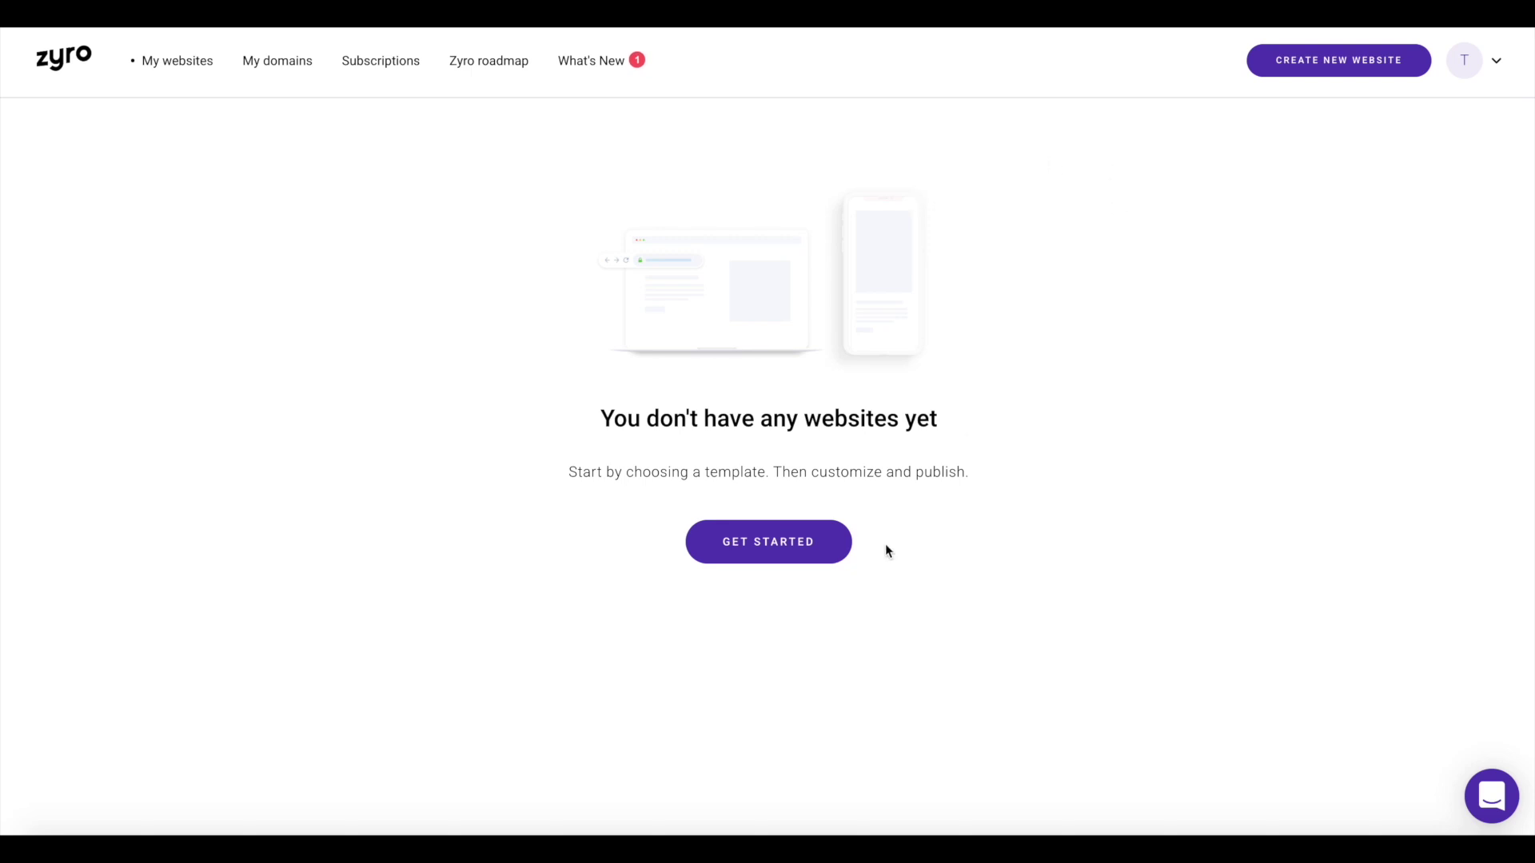
# Start a new site from a template and browse the gallery of Blank Site, Blackmore, Acacia and Argyle templates.
pyautogui.click(772, 550)
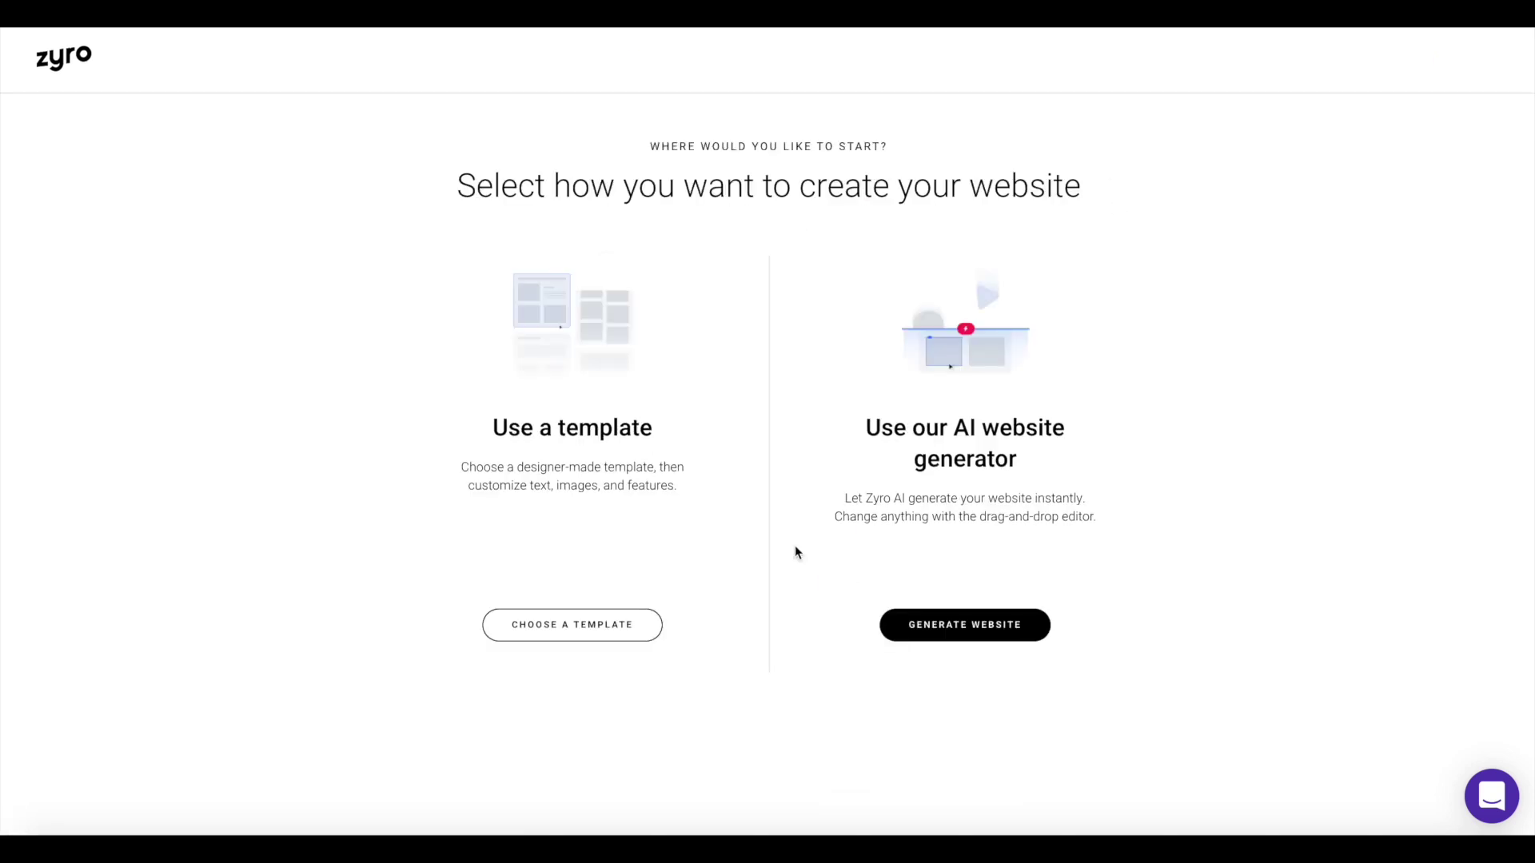
pyautogui.click(584, 628)
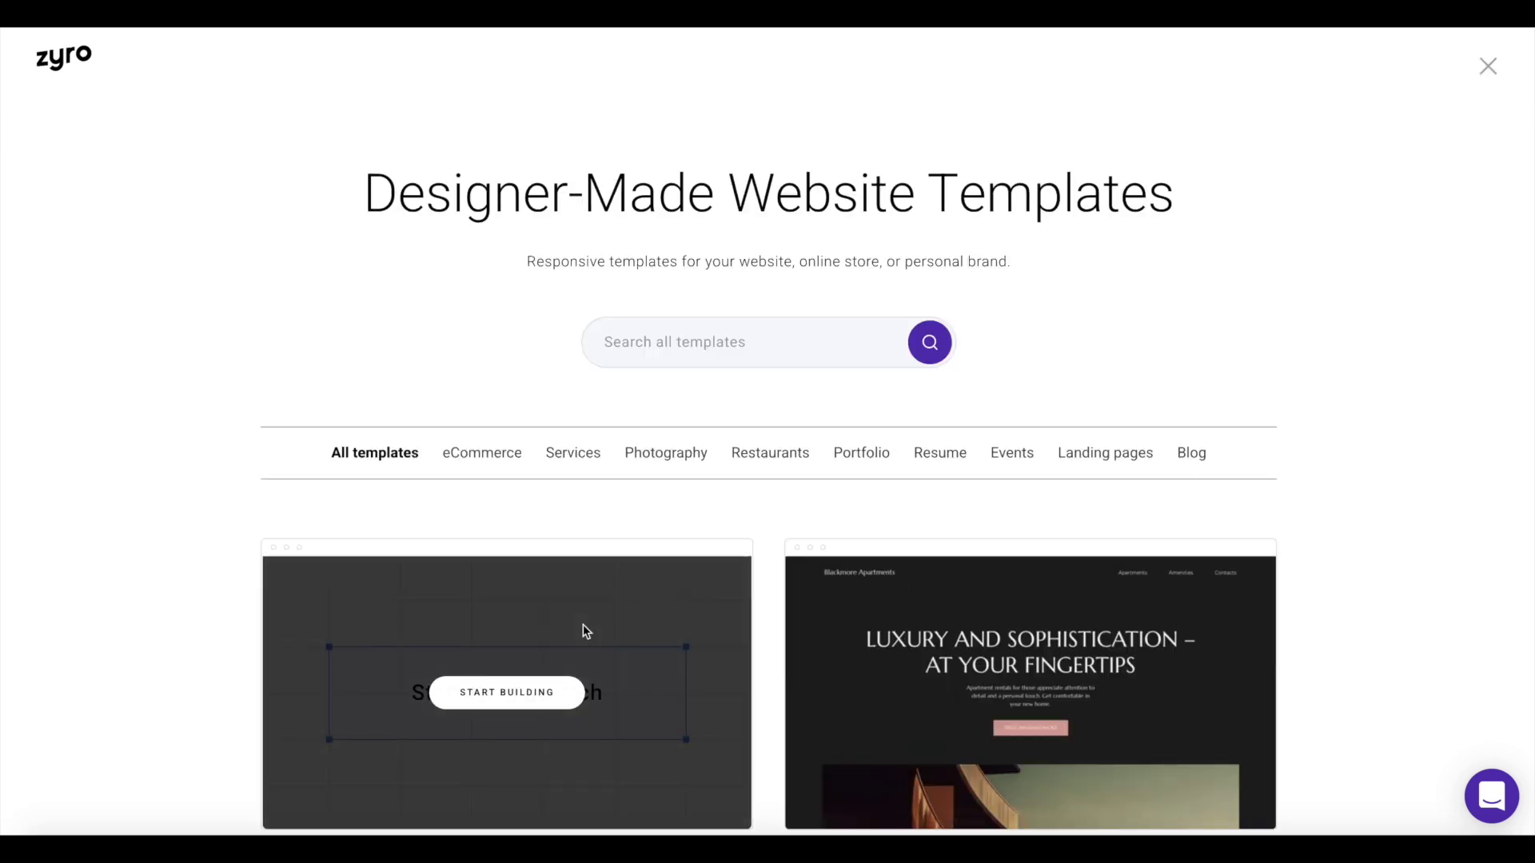
pyautogui.scroll(-2, 583, 625)
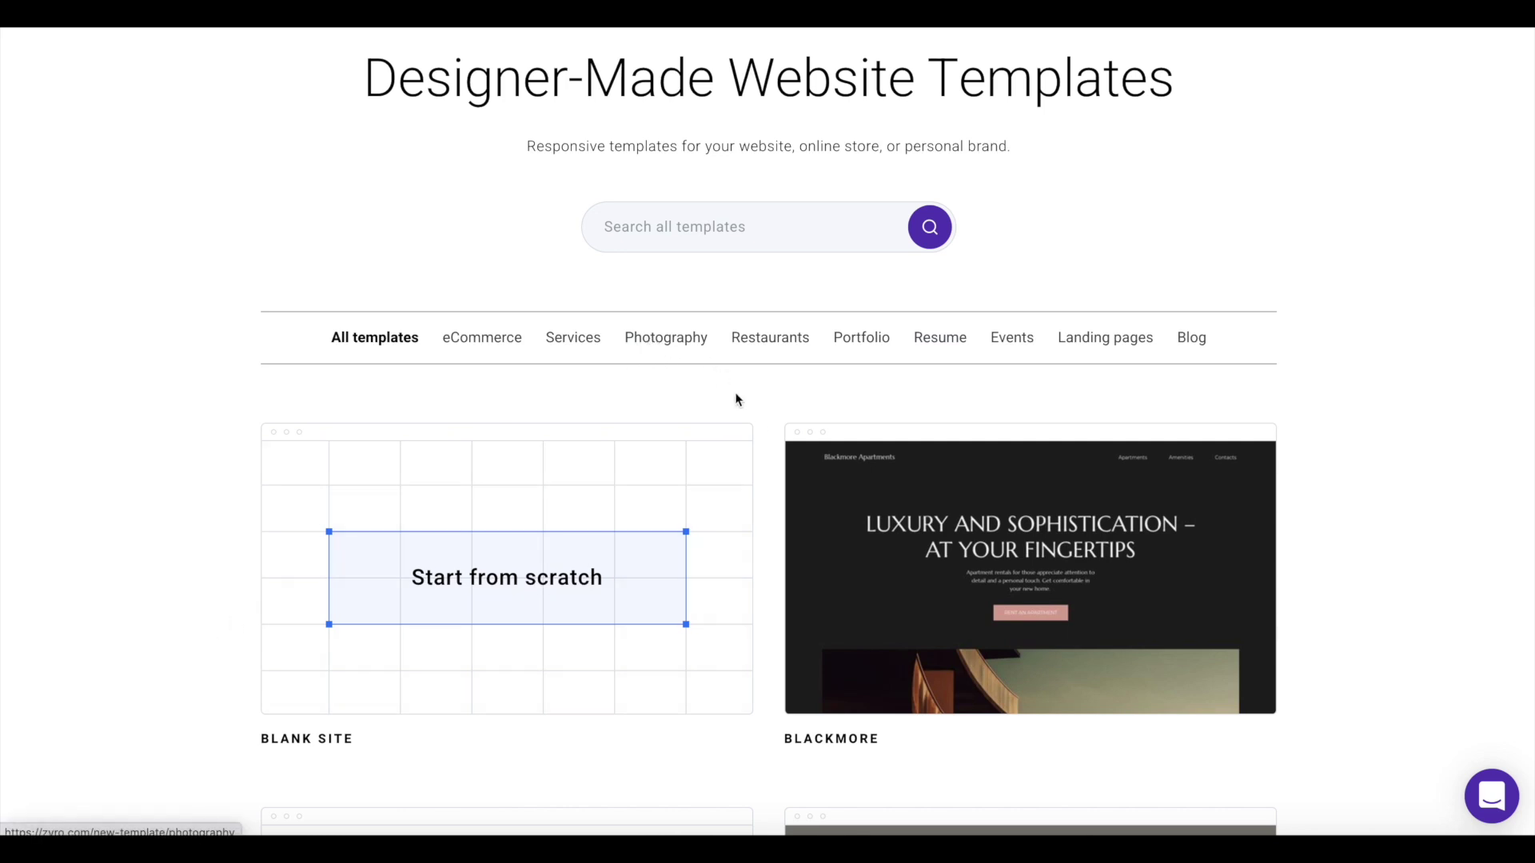
pyautogui.scroll(-3, 758, 426)
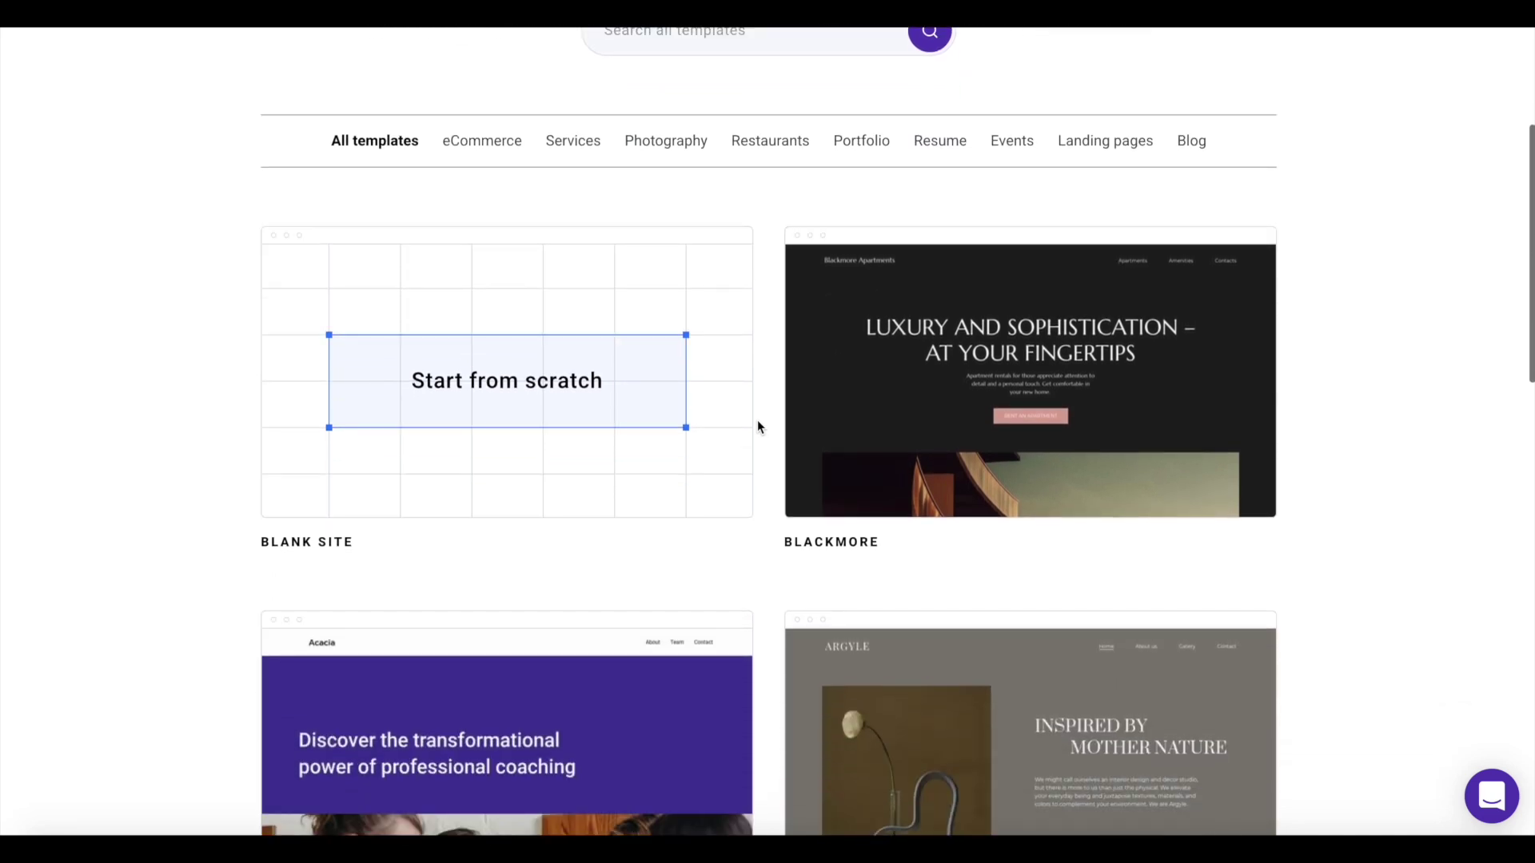
pyautogui.scroll(-1, 758, 424)
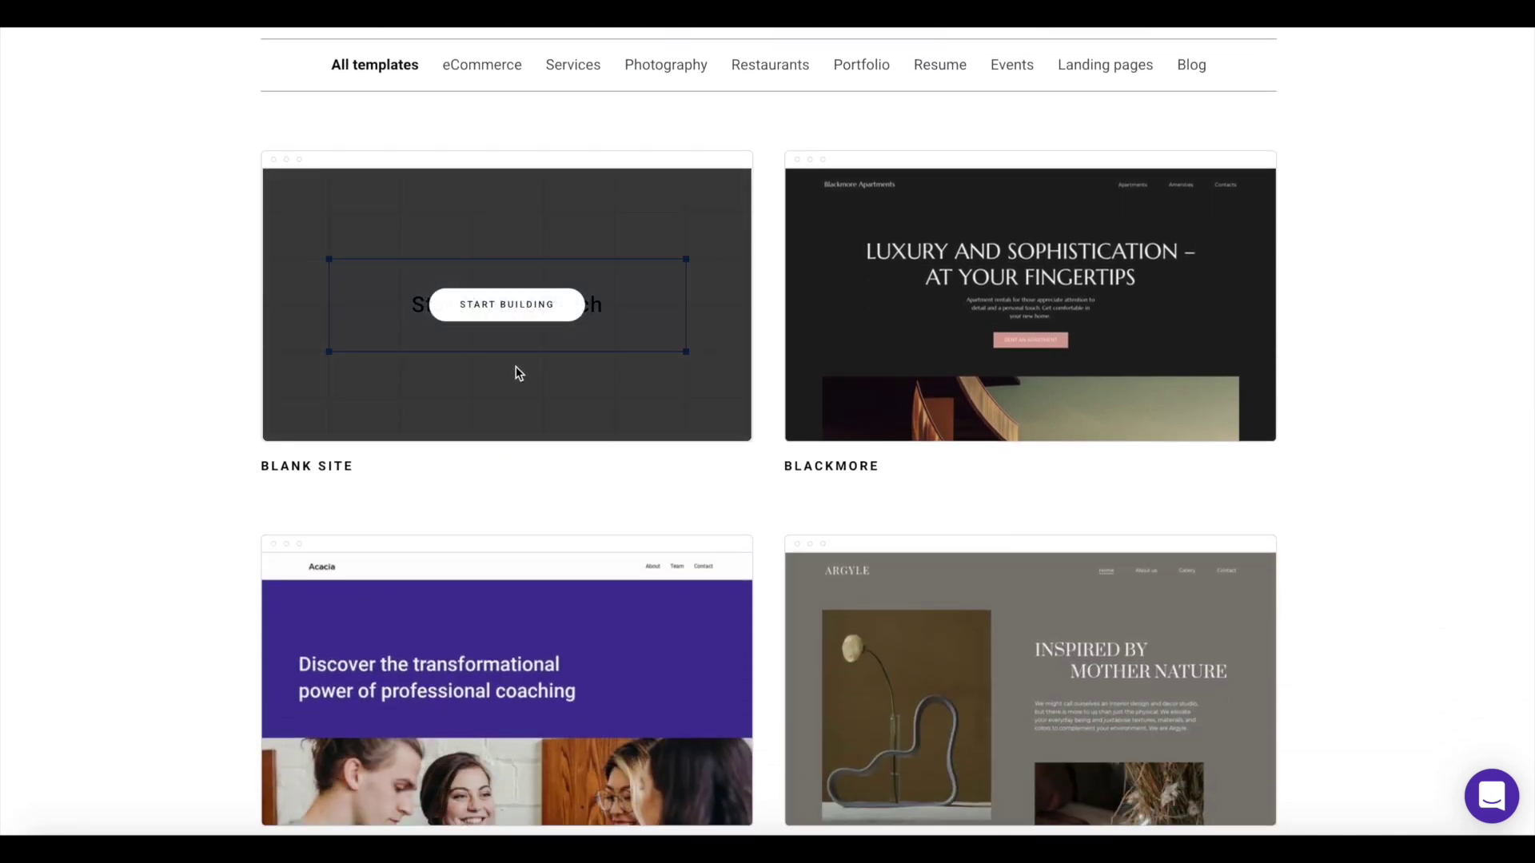
pyautogui.scroll(-2, 1298, 408)
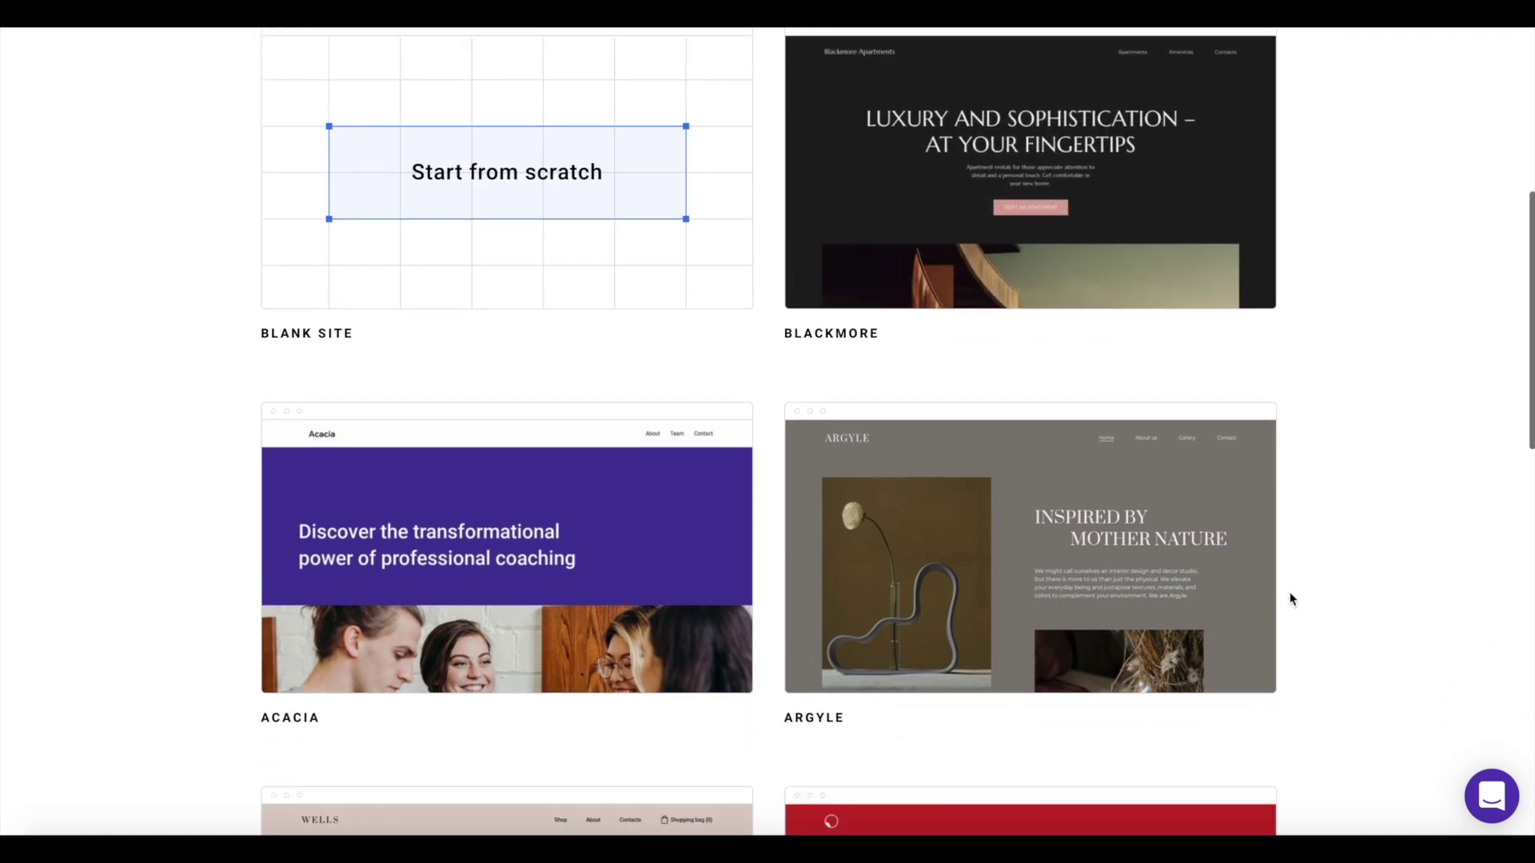
pyautogui.scroll(-1, 1289, 598)
pyautogui.scroll(1, 1289, 598)
pyautogui.scroll(-4, 1289, 600)
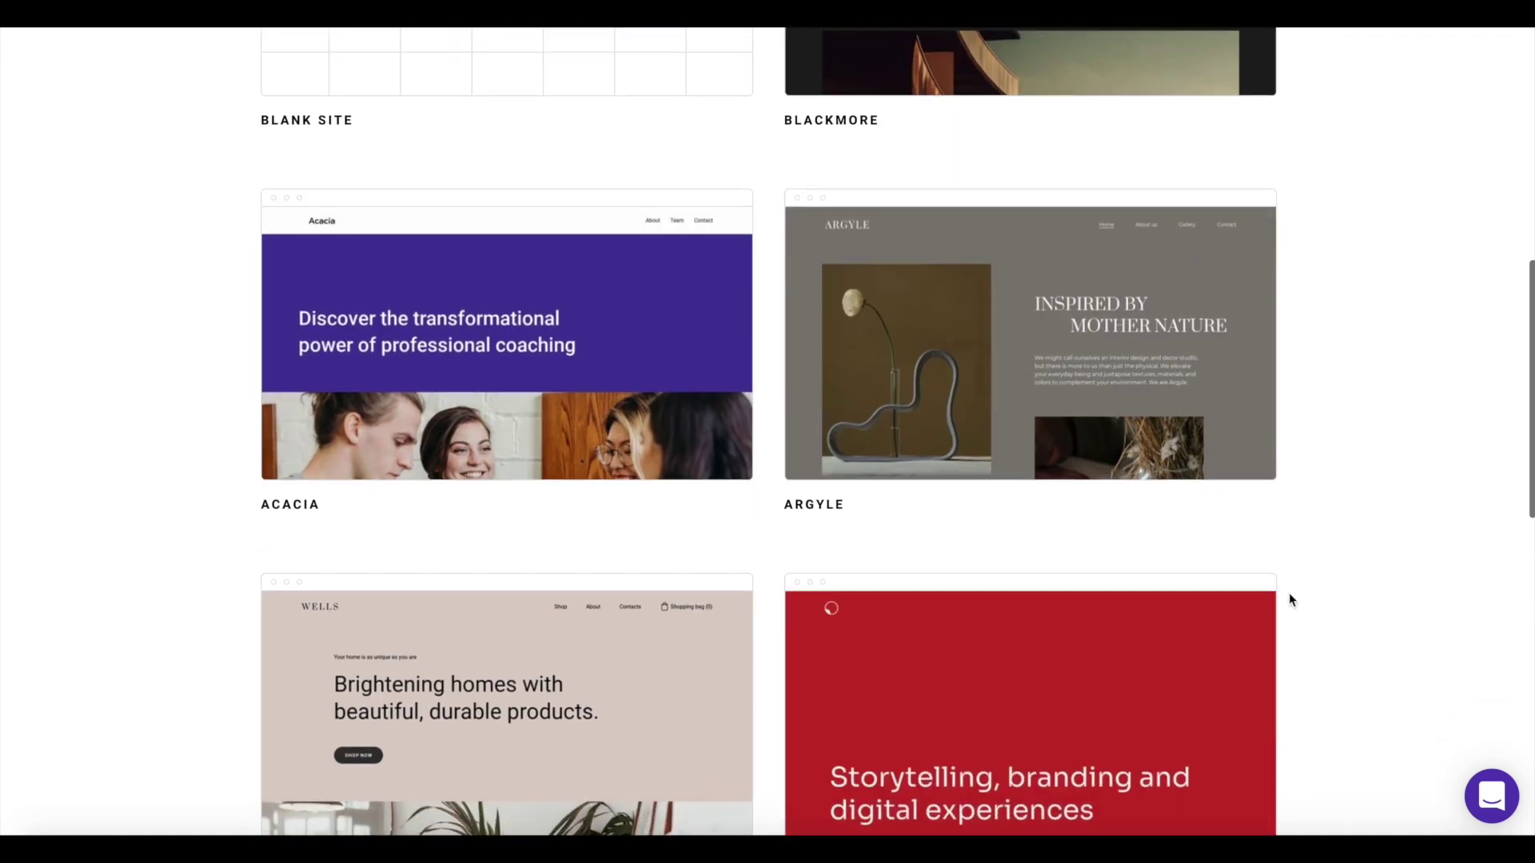
pyautogui.scroll(-5, 1289, 599)
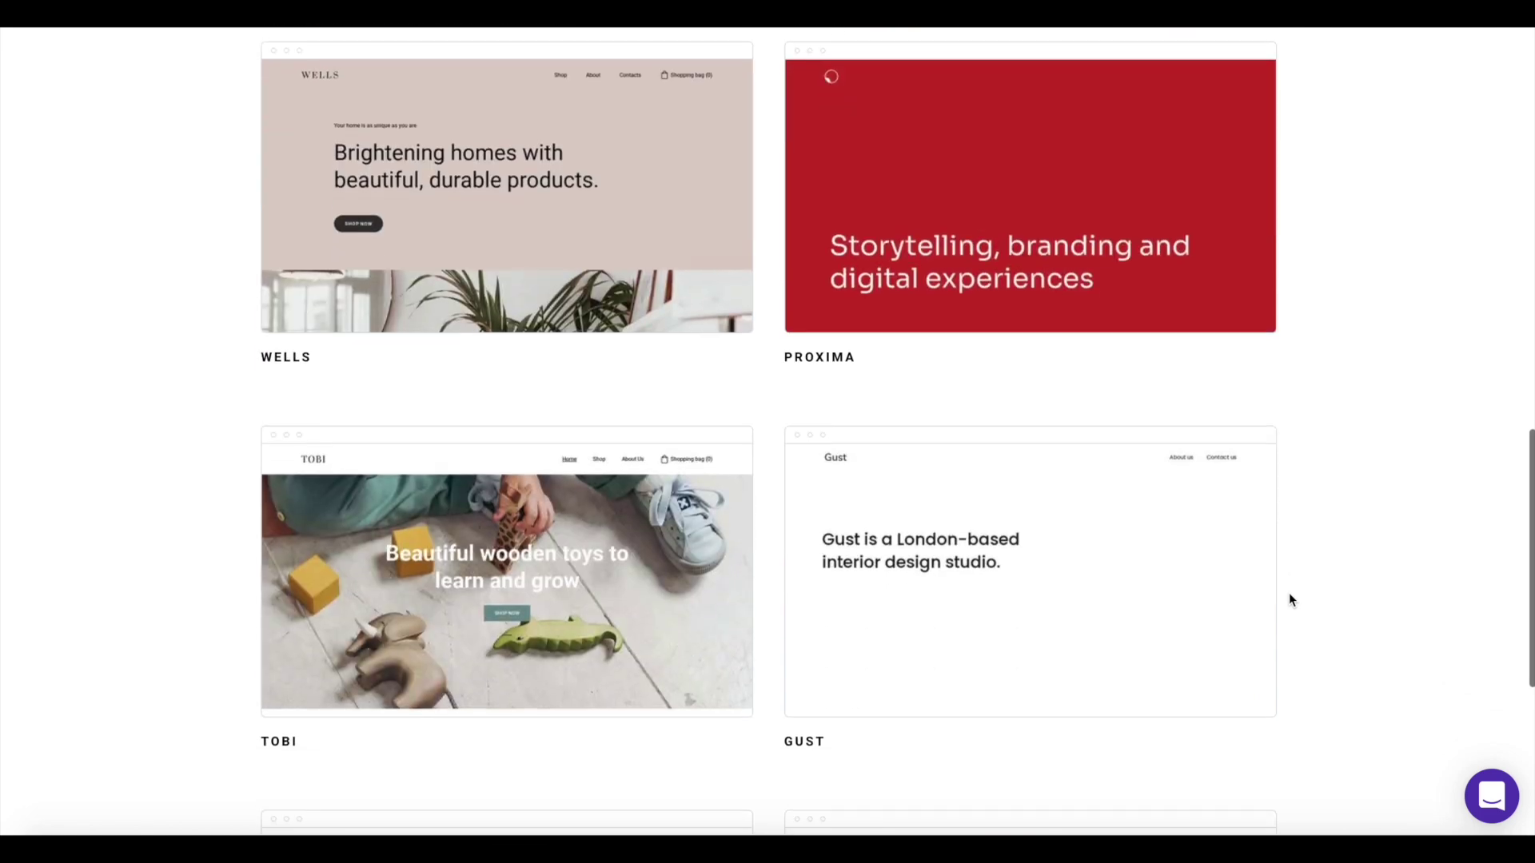
pyautogui.scroll(-2, 1289, 595)
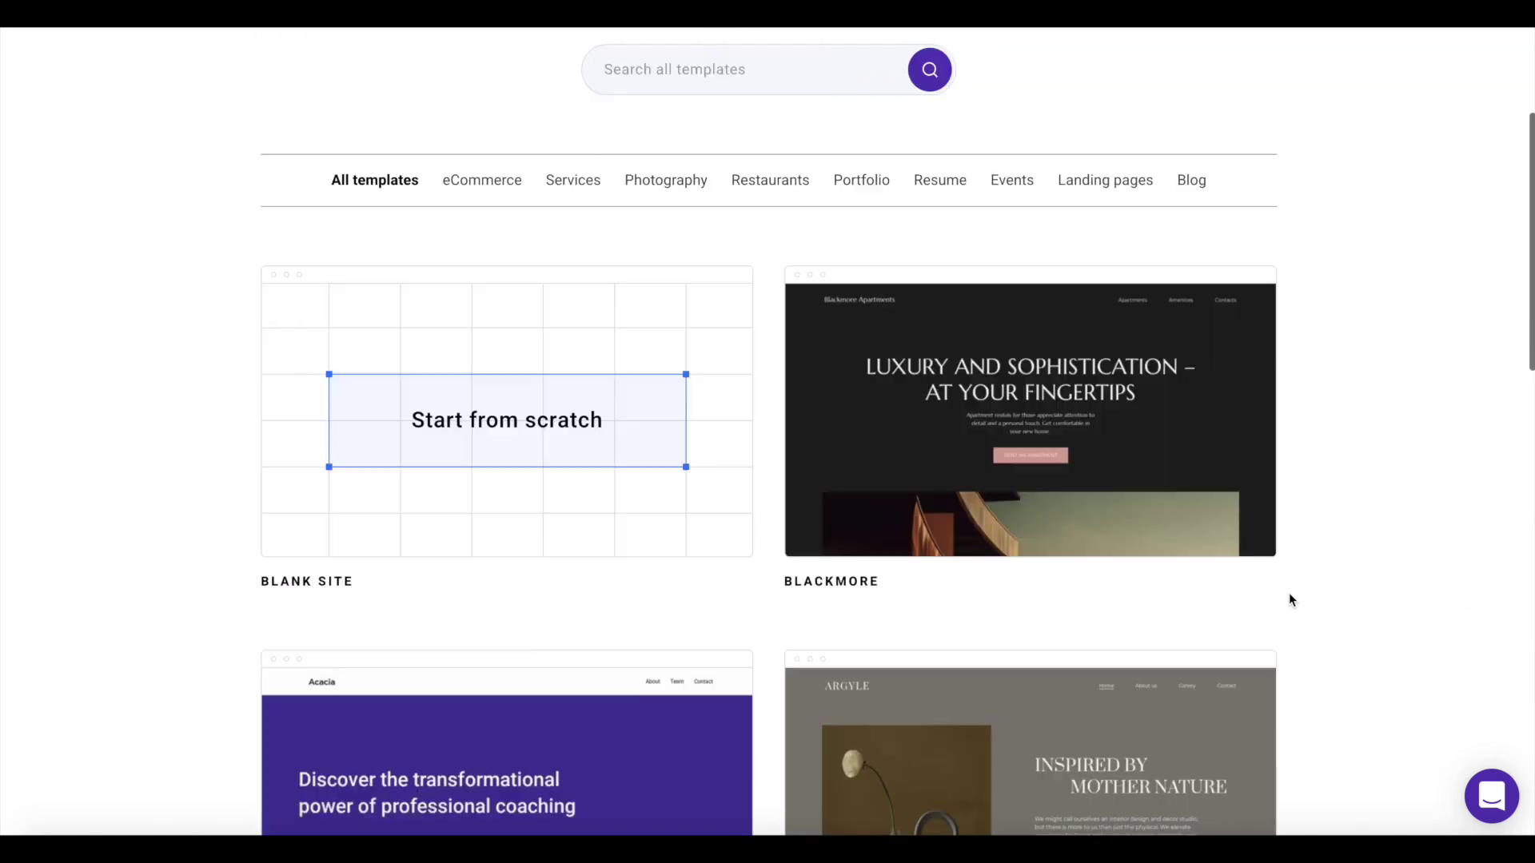
pyautogui.scroll(3, 1288, 596)
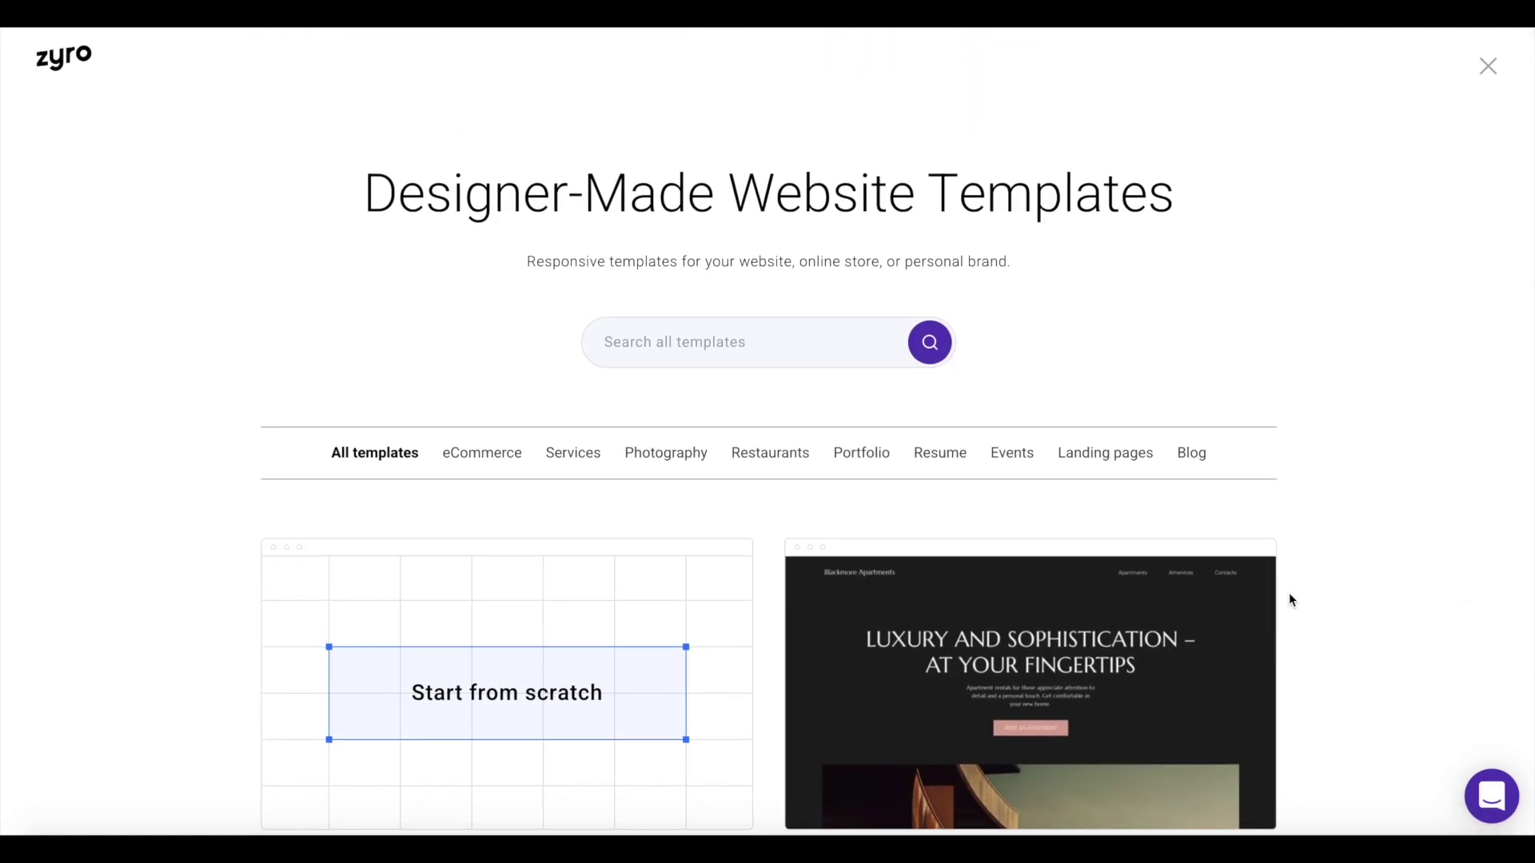
# Browse the Portfolio templates, then return to All templates.
pyautogui.click(851, 461)
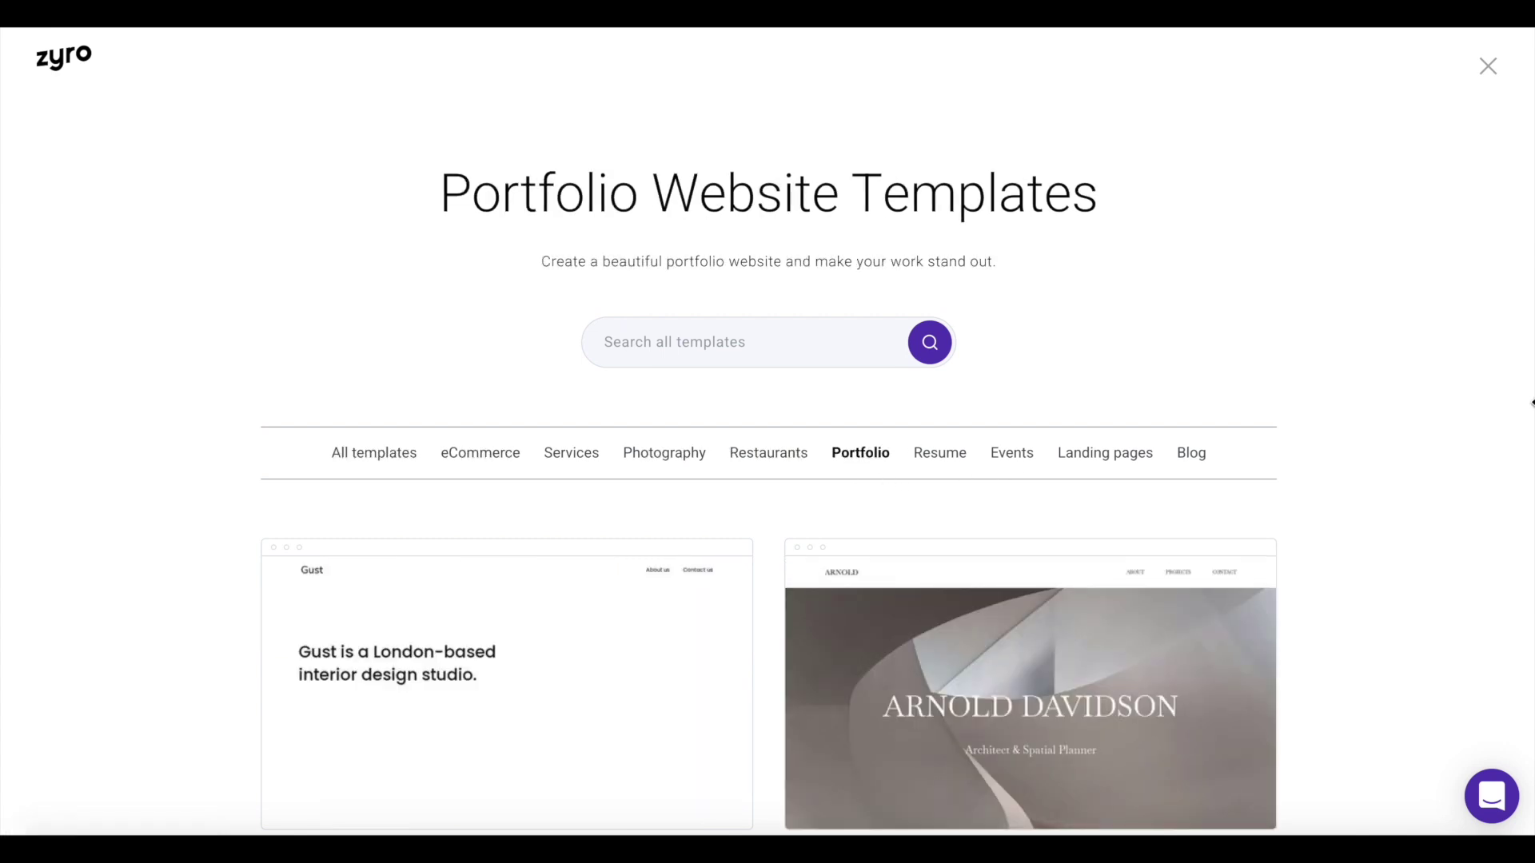
pyautogui.scroll(-10, 1463, 500)
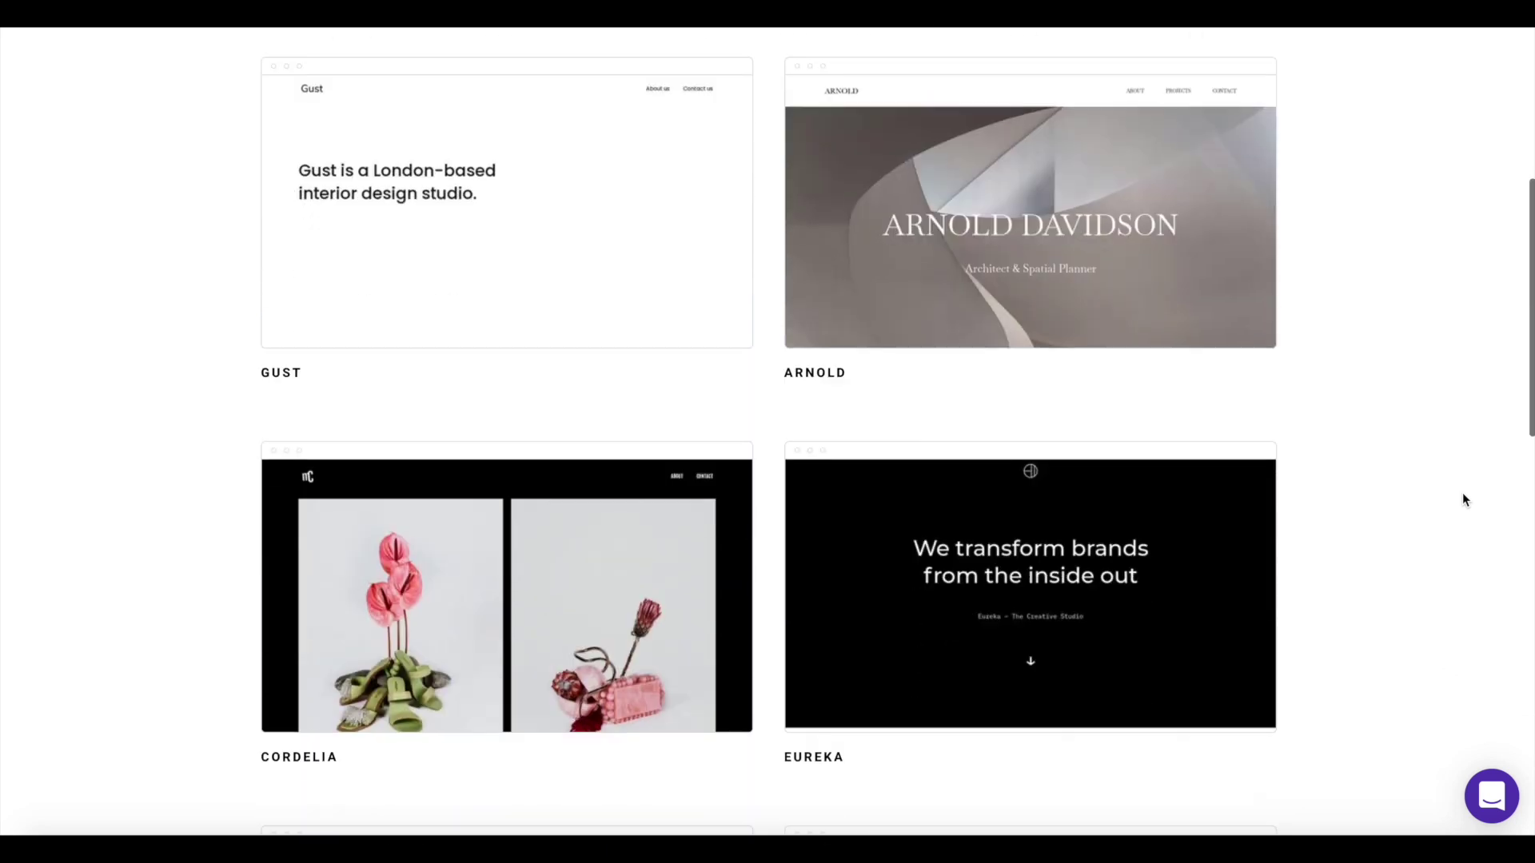
pyautogui.scroll(-7, 1463, 494)
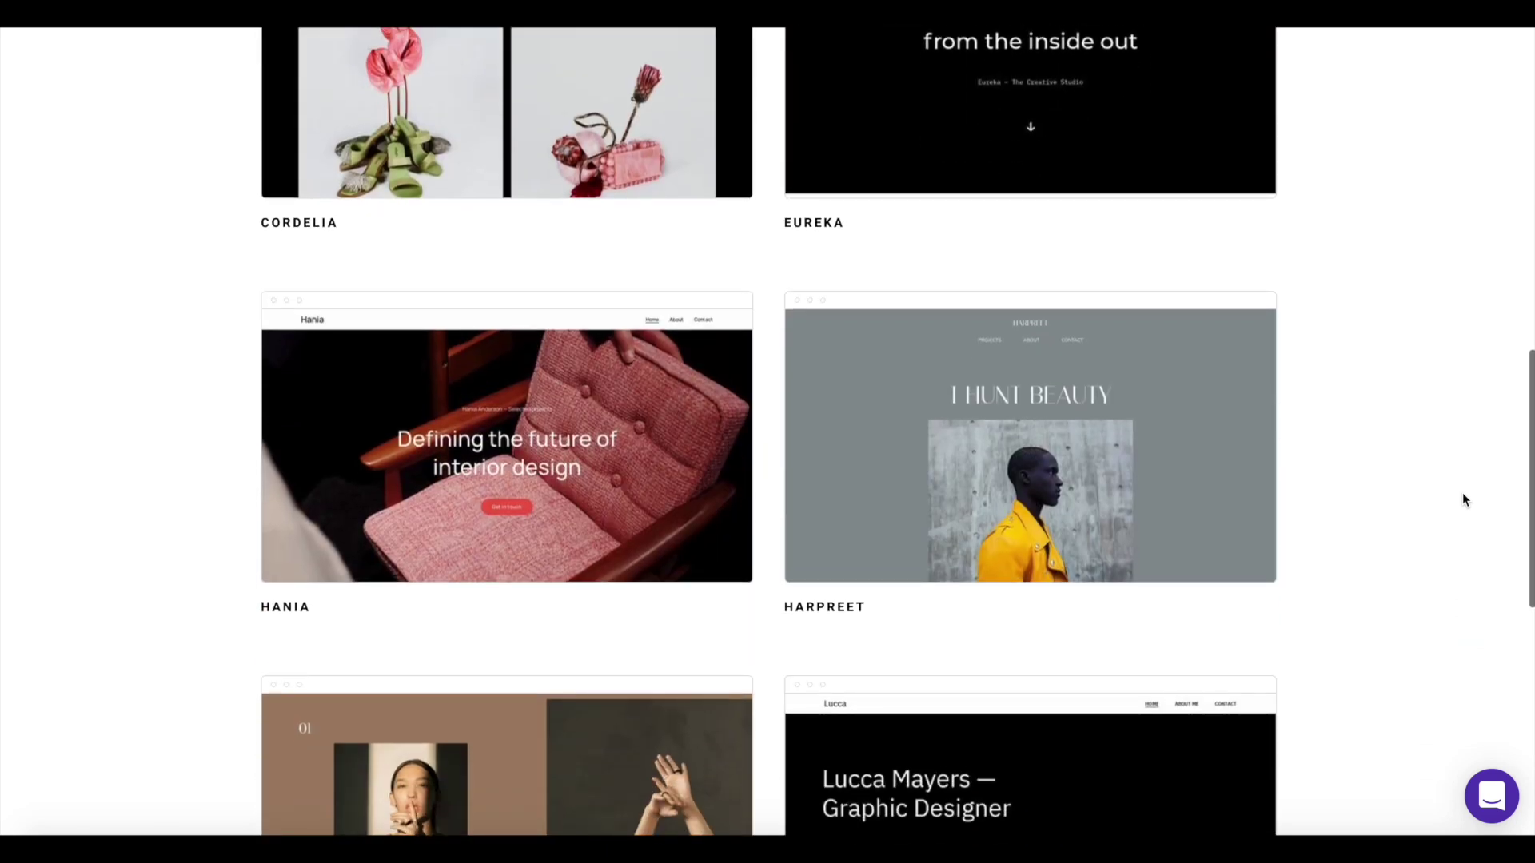
pyautogui.scroll(15, 1463, 500)
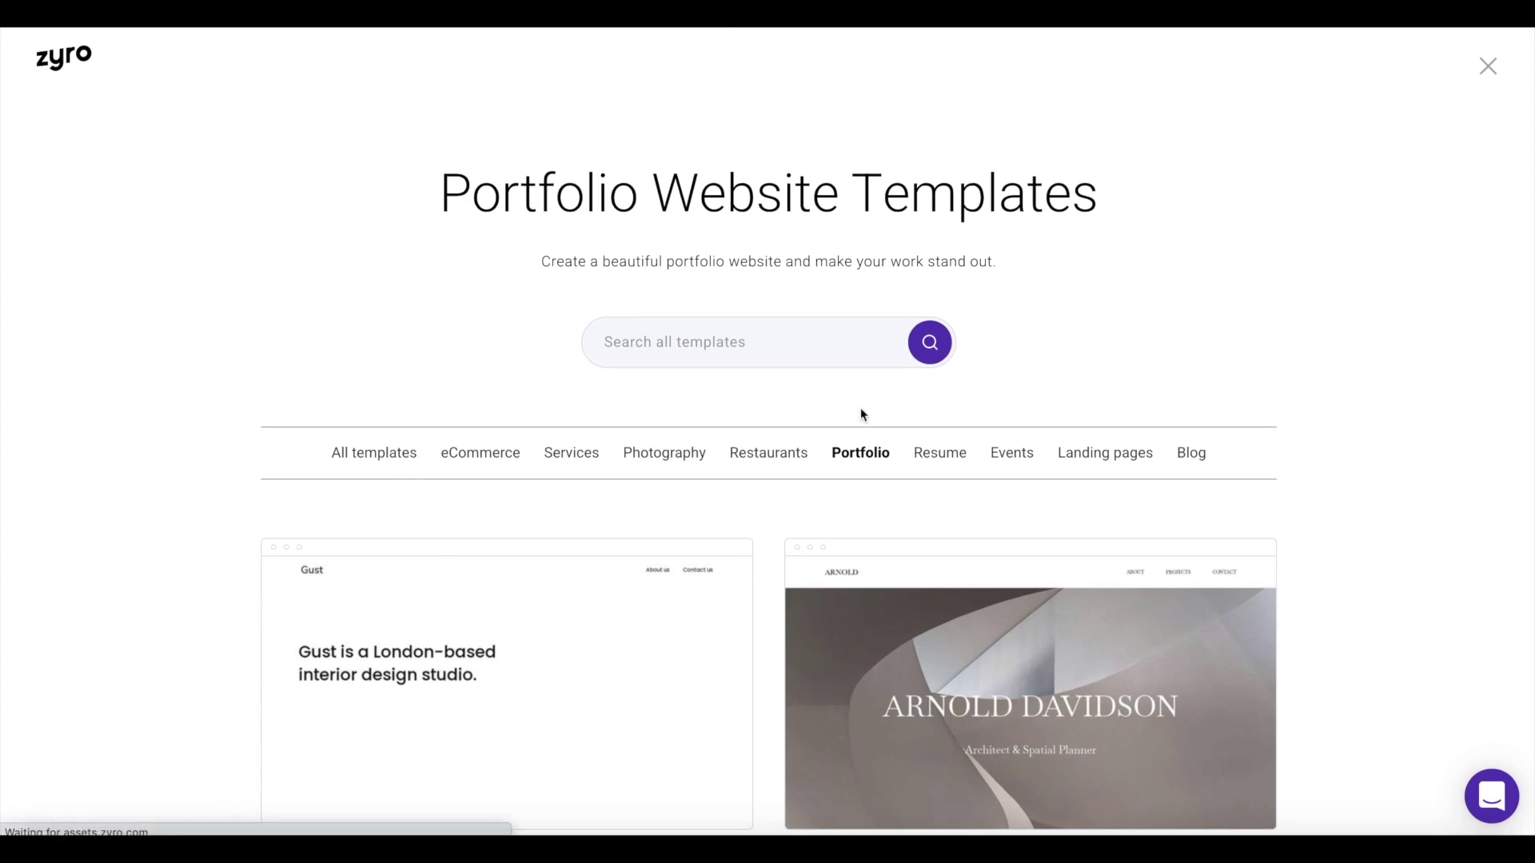
pyautogui.click(860, 453)
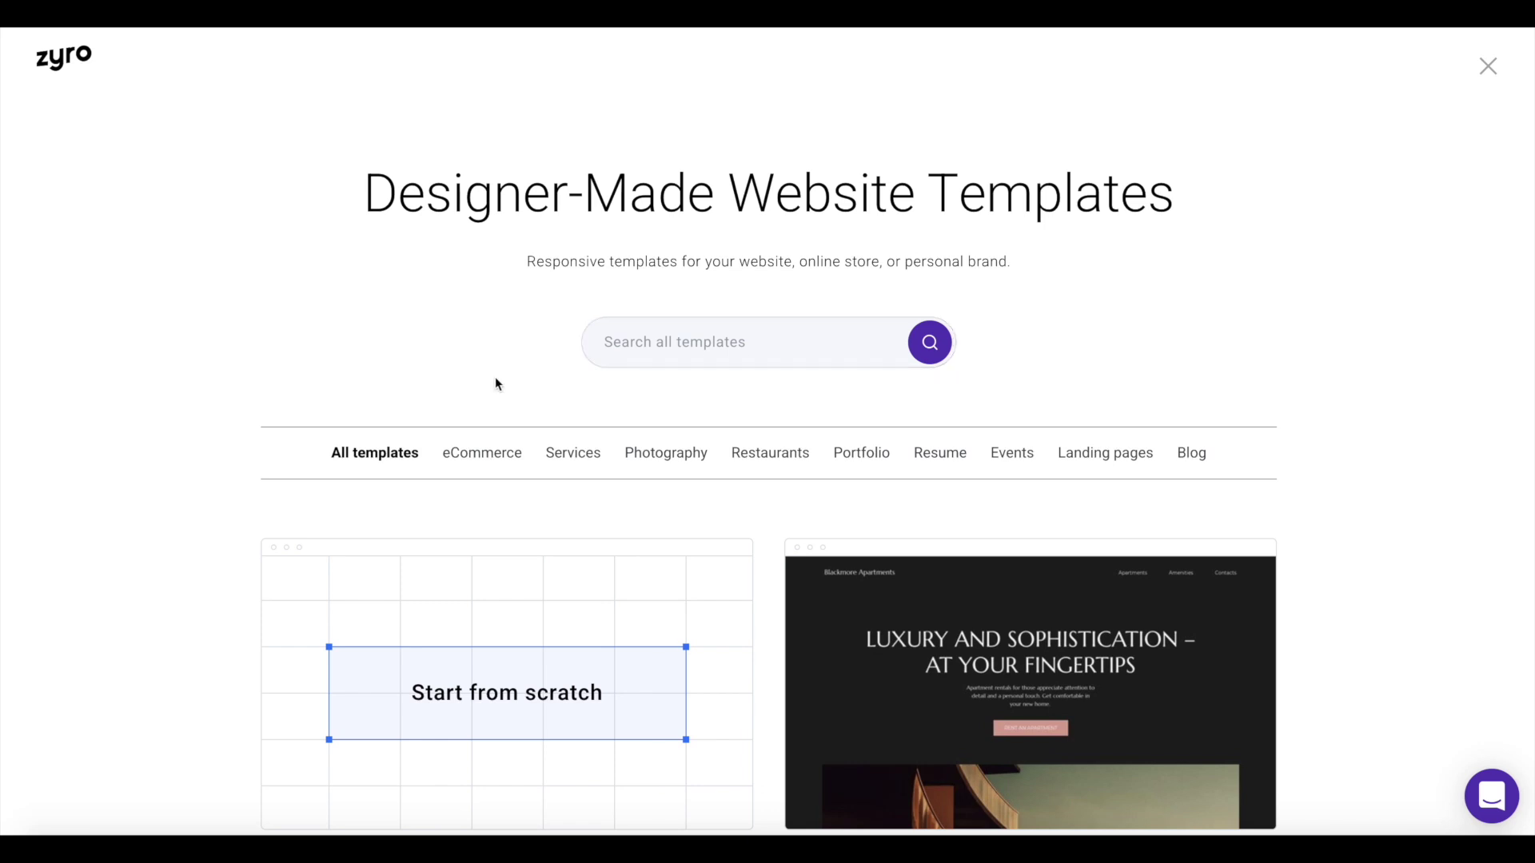
# Filter to eCommerce templates and preview the Ameron template.
pyautogui.click(480, 454)
pyautogui.scroll(-3, 255, 584)
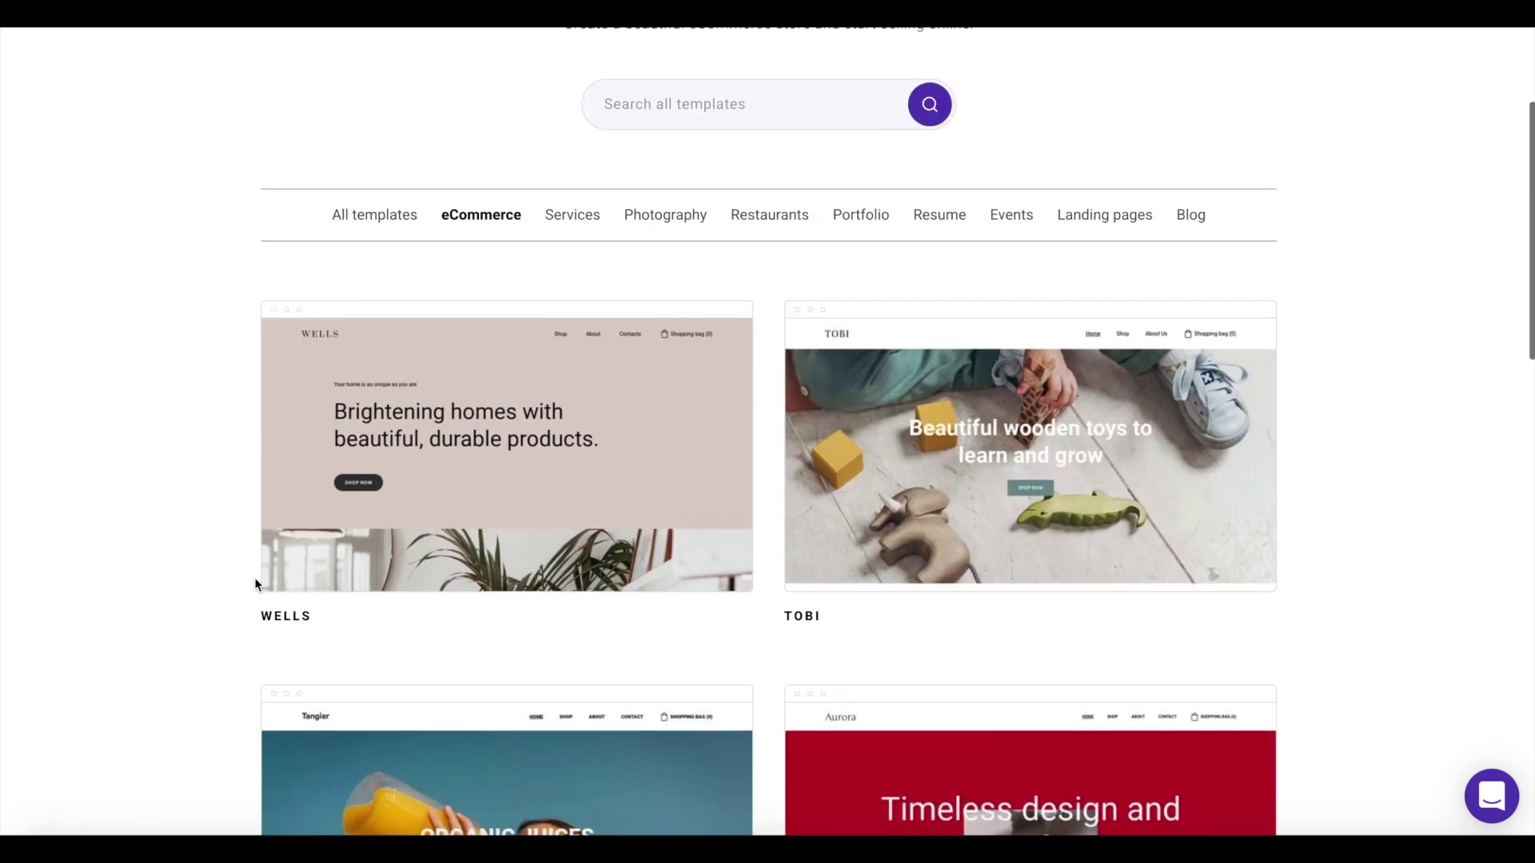
pyautogui.scroll(-3, 254, 577)
pyautogui.scroll(-3, 251, 569)
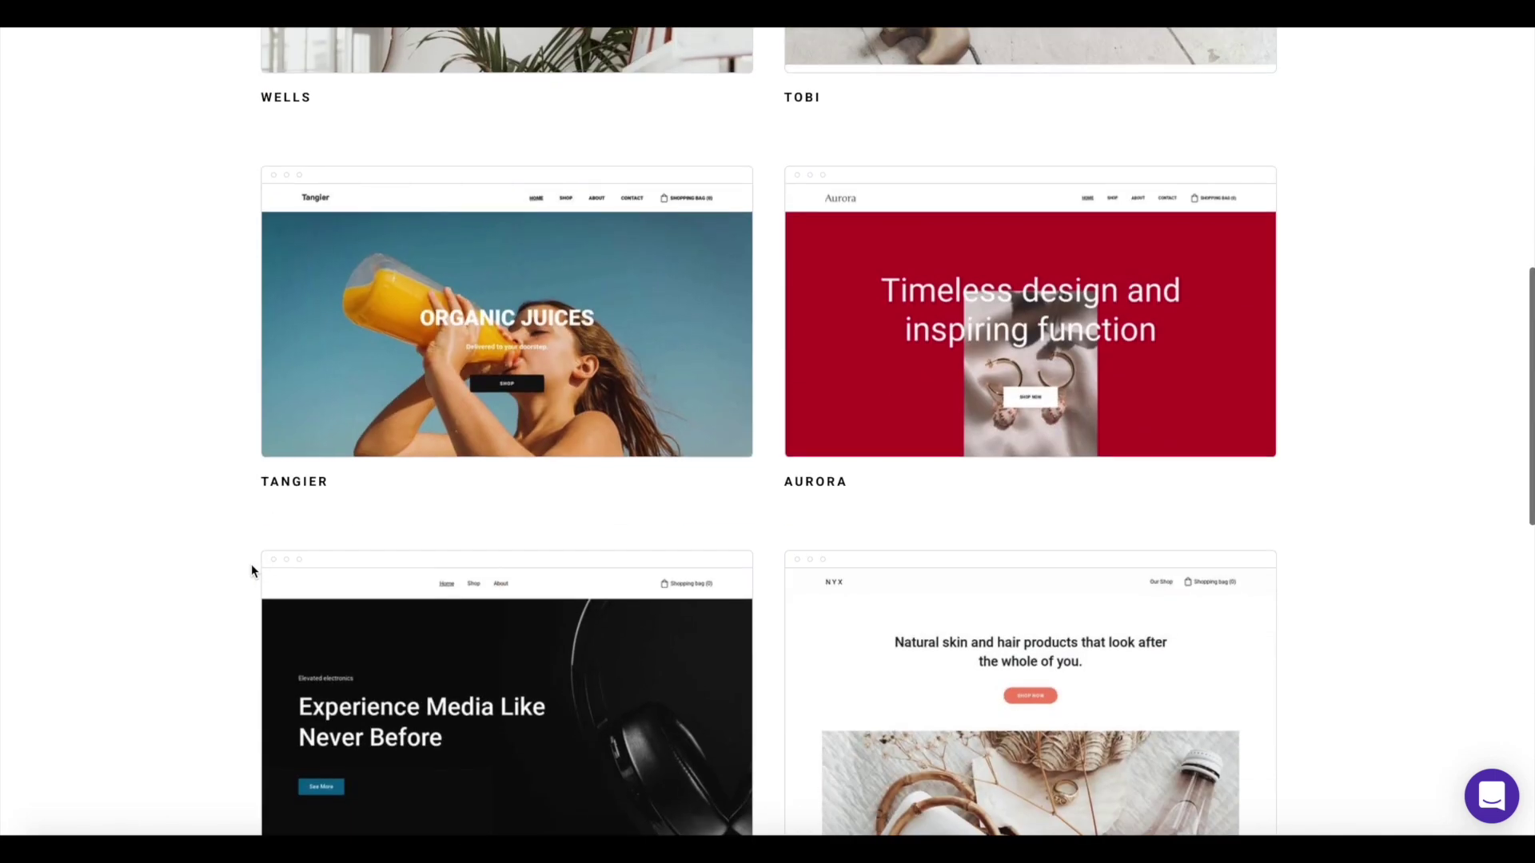
pyautogui.scroll(-3, 251, 569)
pyautogui.scroll(-3, 252, 569)
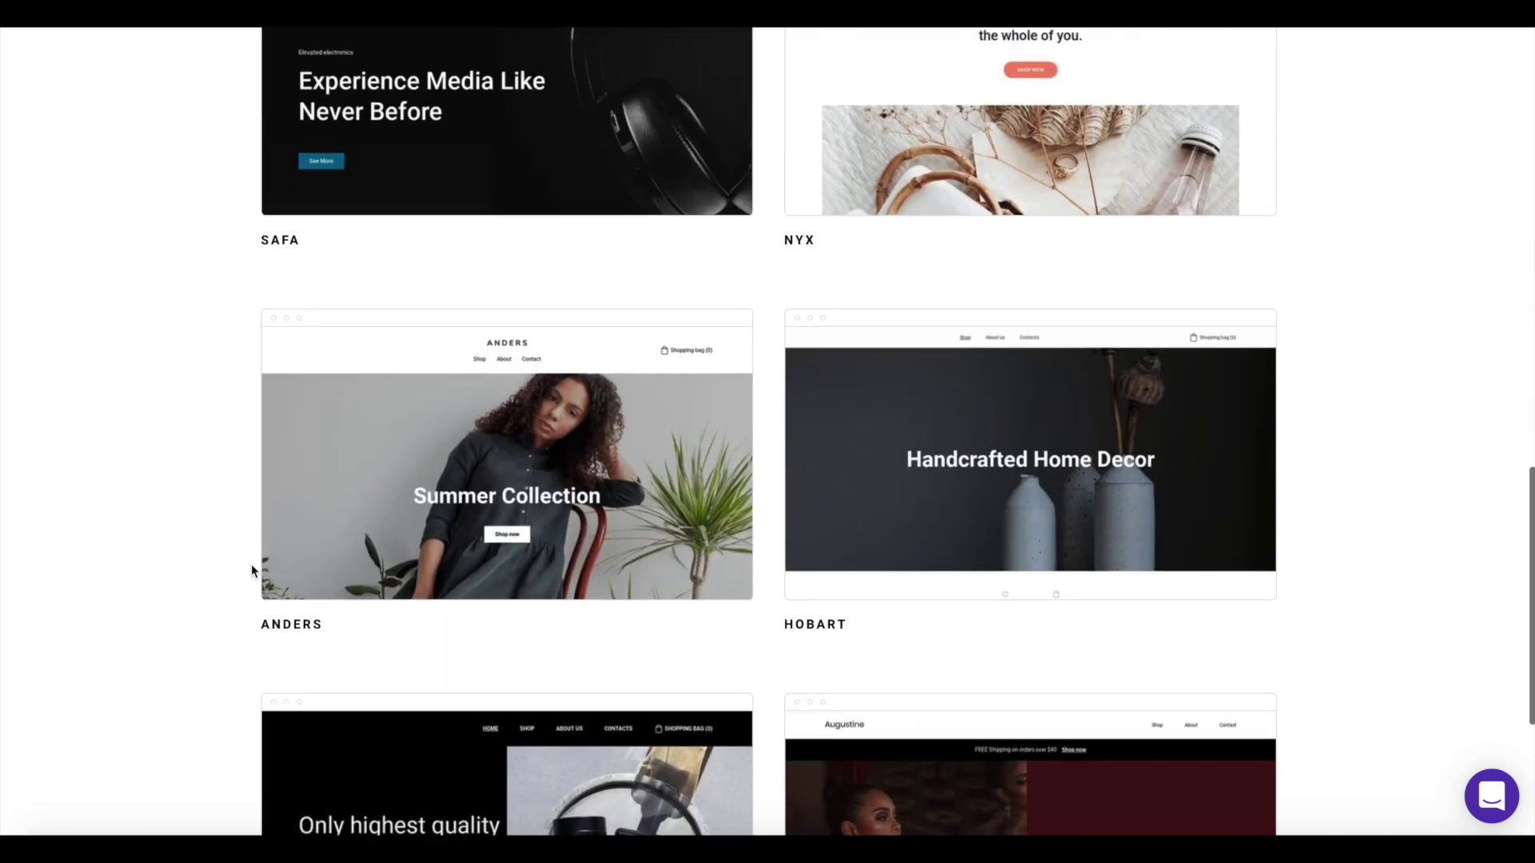
pyautogui.scroll(-3, 251, 563)
pyautogui.moveTo(604, 274)
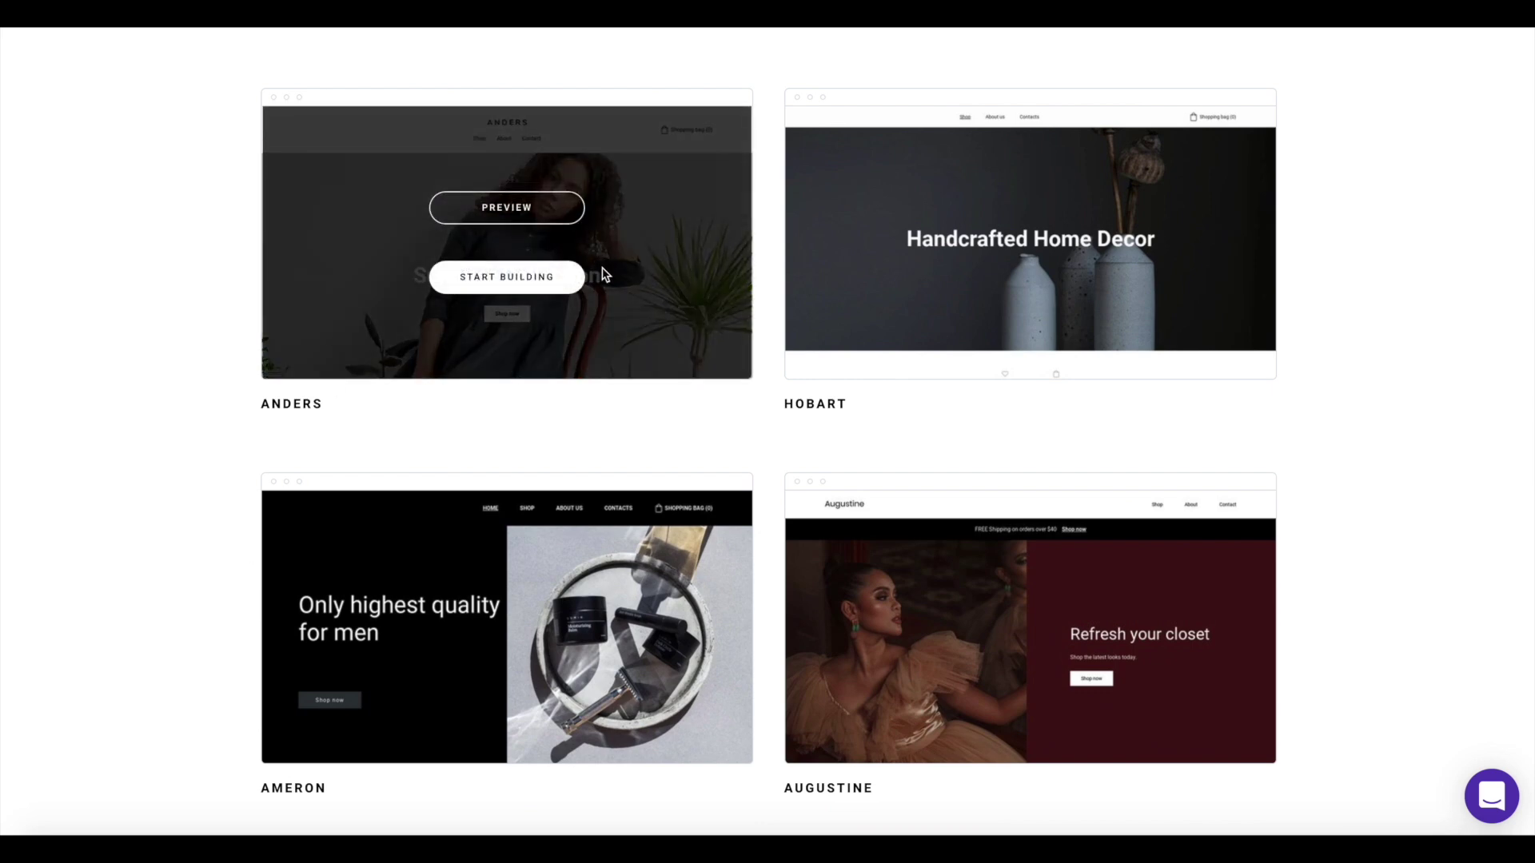
pyautogui.moveTo(1072, 616)
pyautogui.scroll(-2, 1021, 616)
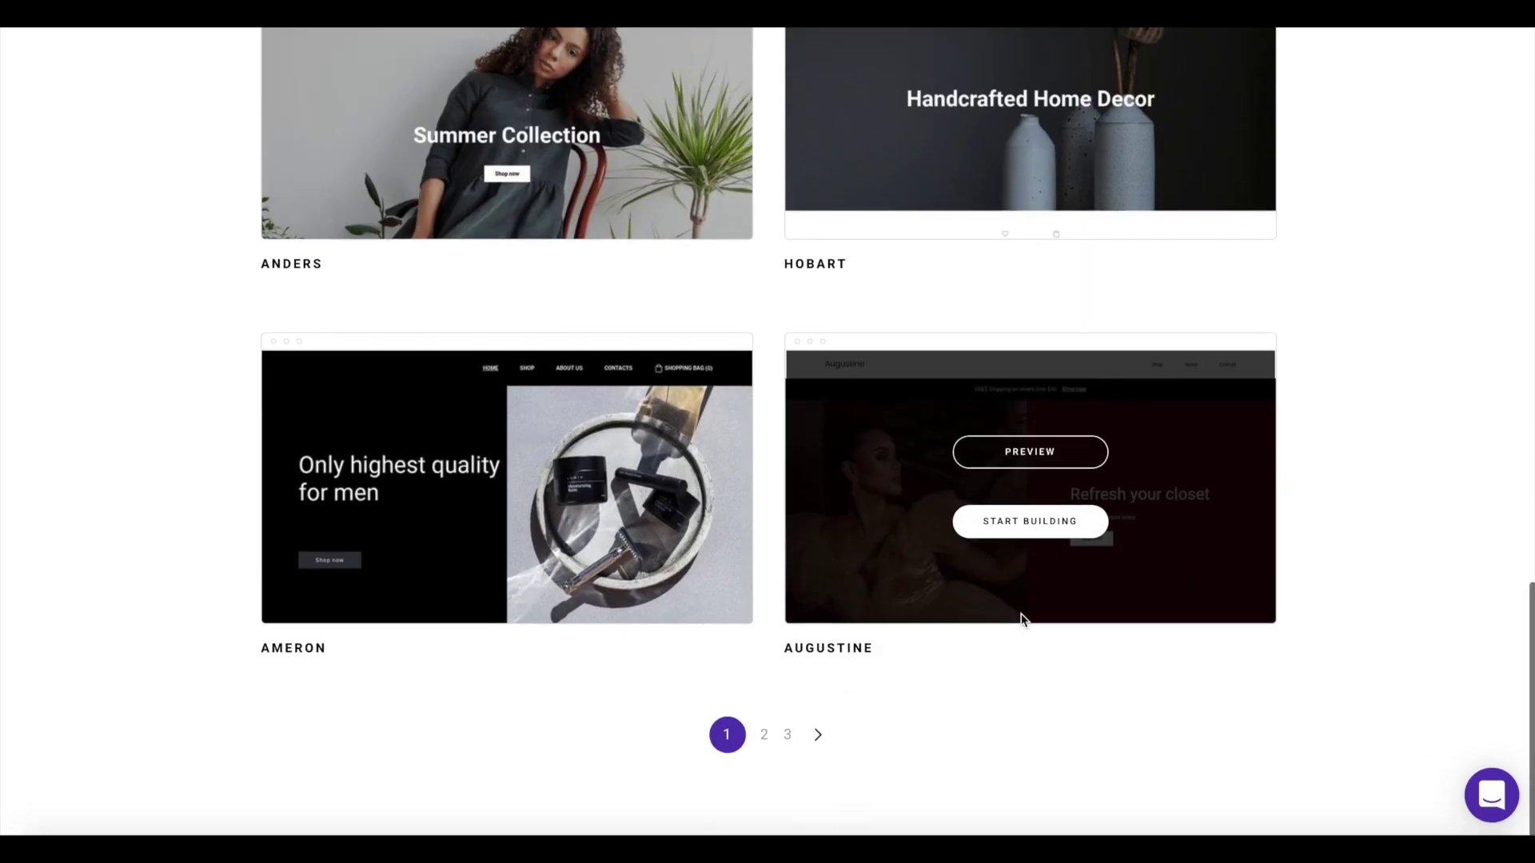
pyautogui.moveTo(651, 448)
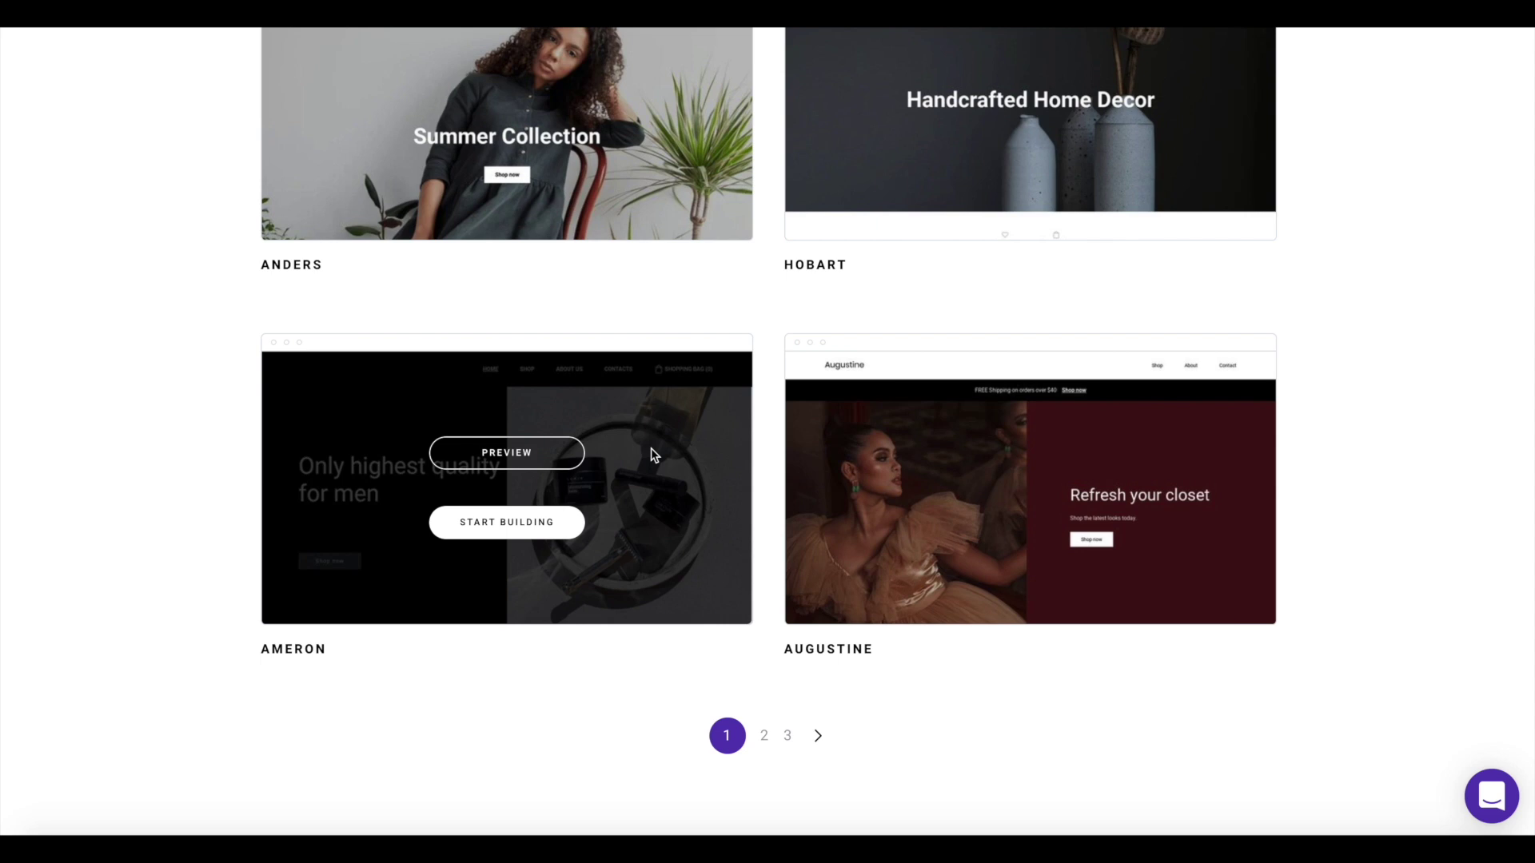
pyautogui.click(538, 457)
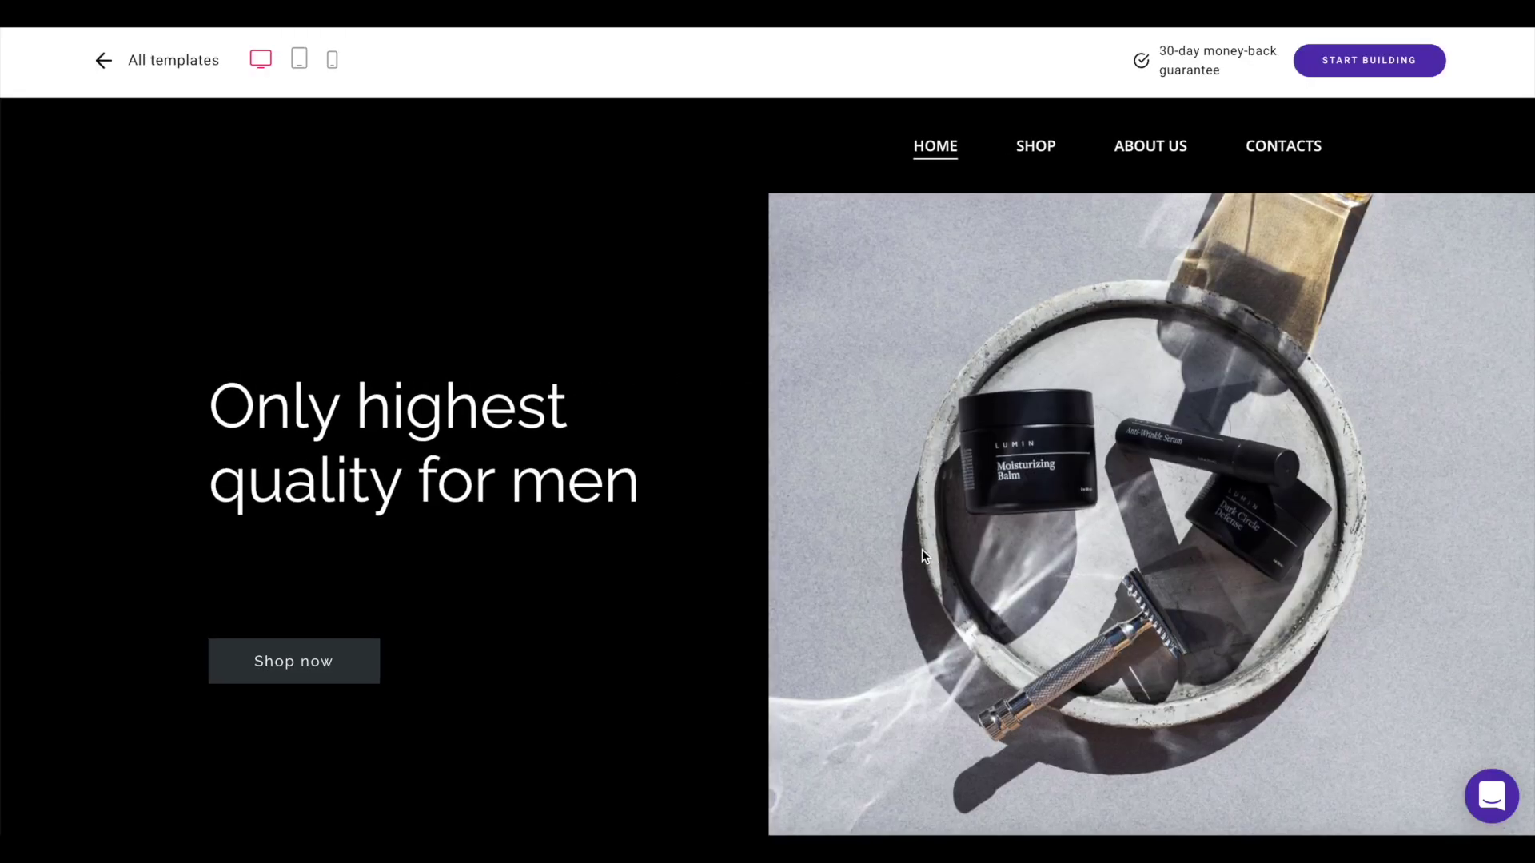
# Scroll the Ameron preview on desktop, then view it at tablet and phone widths.
pyautogui.scroll(-10, 923, 549)
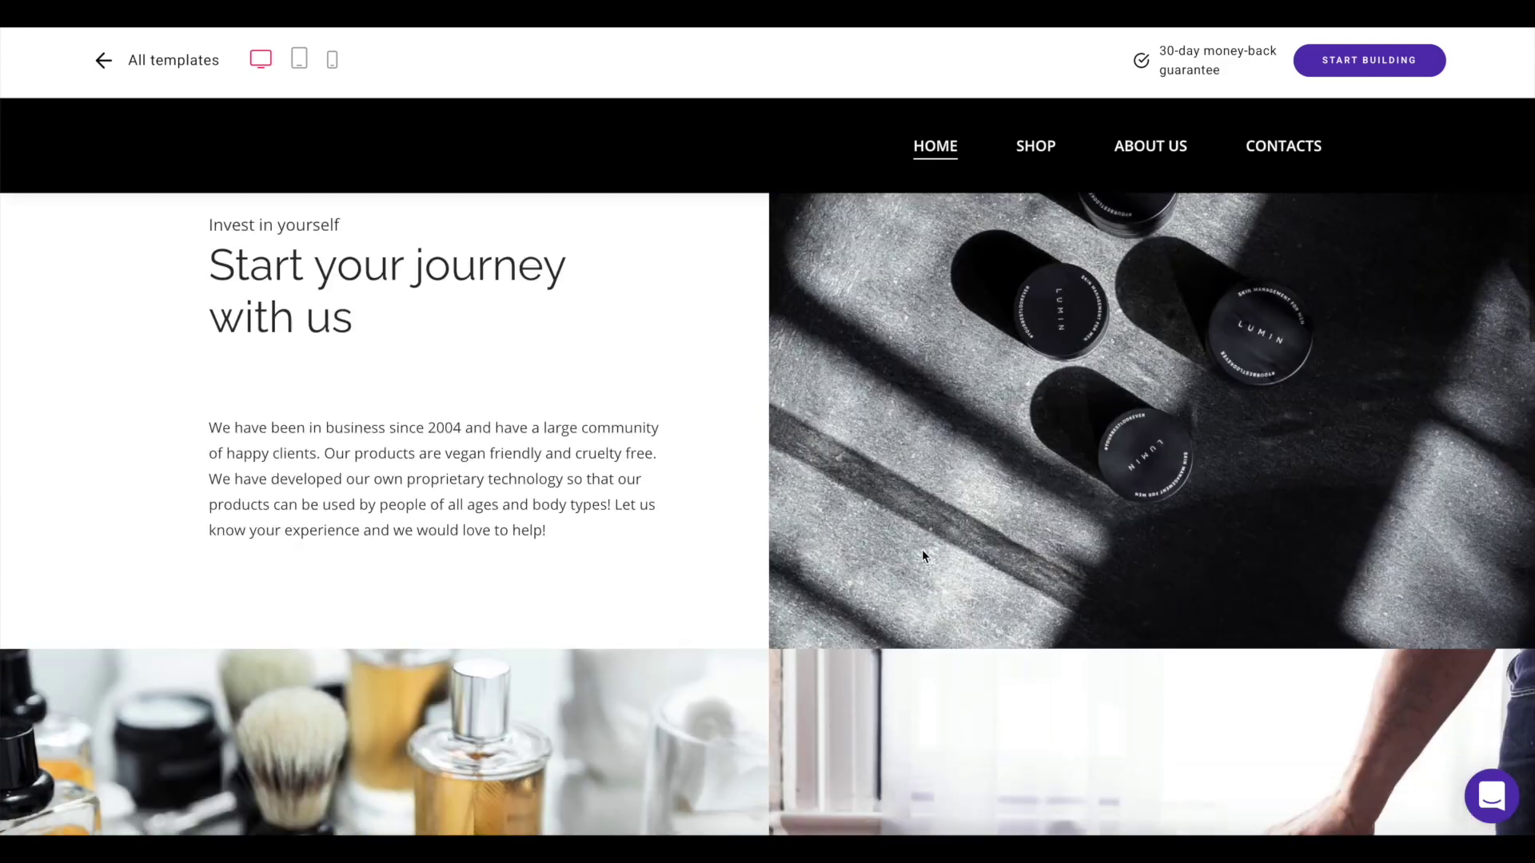
pyautogui.scroll(-8, 922, 550)
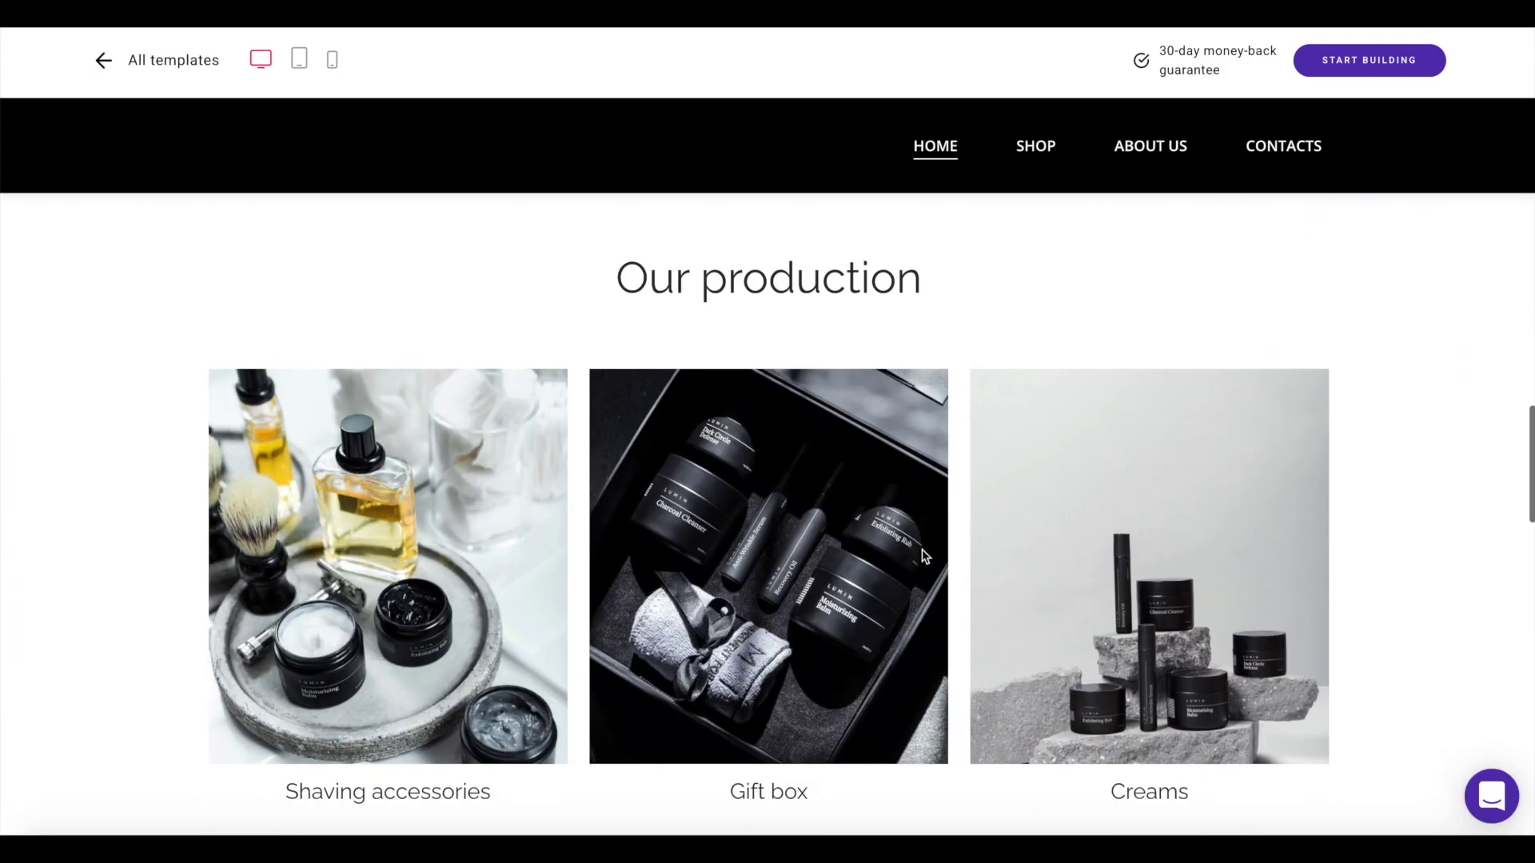
pyautogui.scroll(-3, 923, 550)
pyautogui.scroll(20, 923, 549)
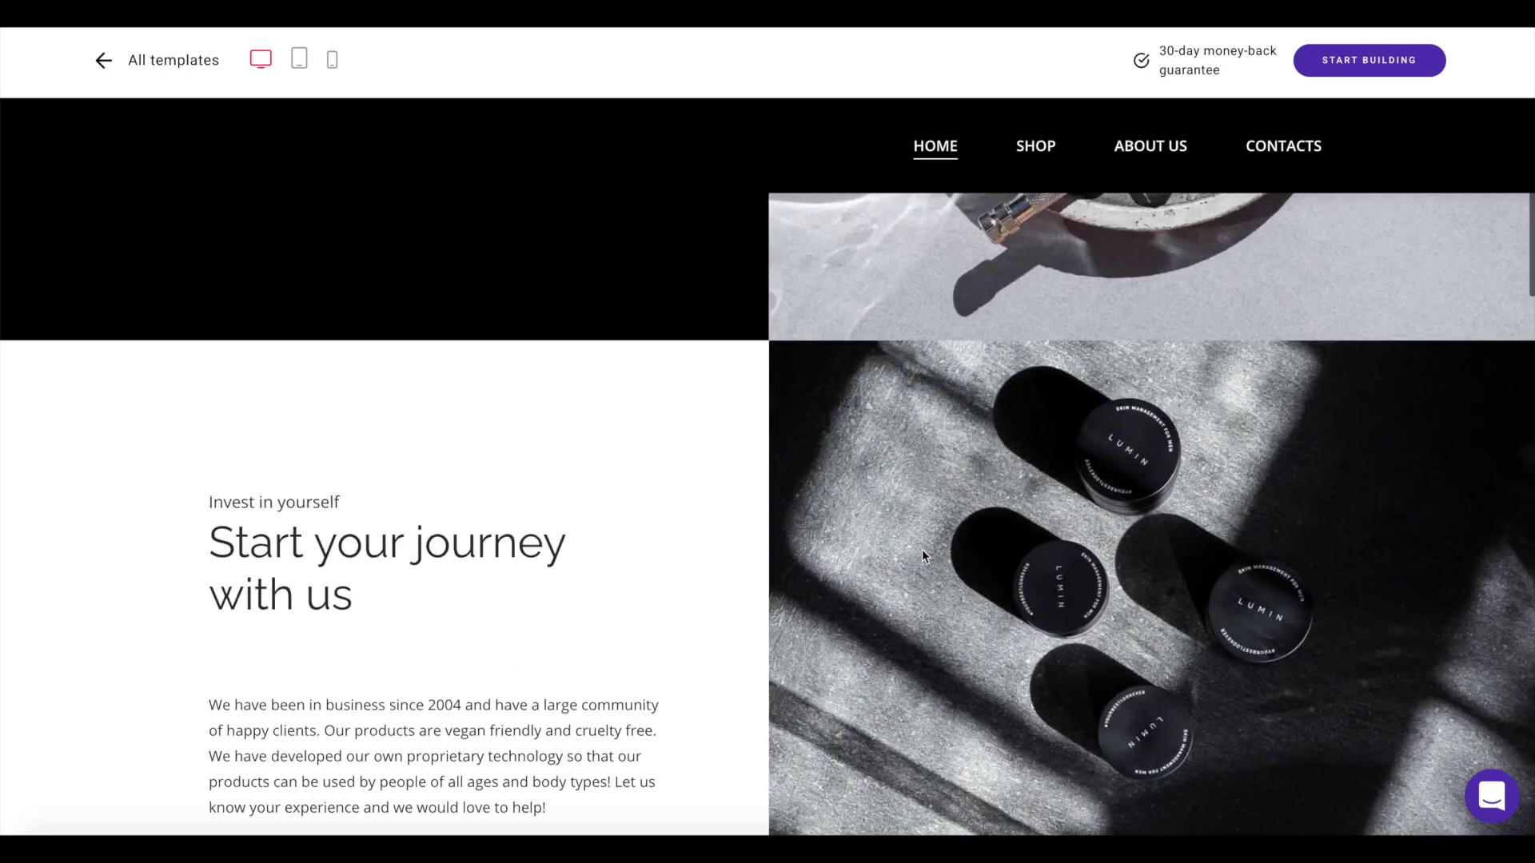
pyautogui.scroll(-1, 922, 558)
pyautogui.scroll(1, 923, 558)
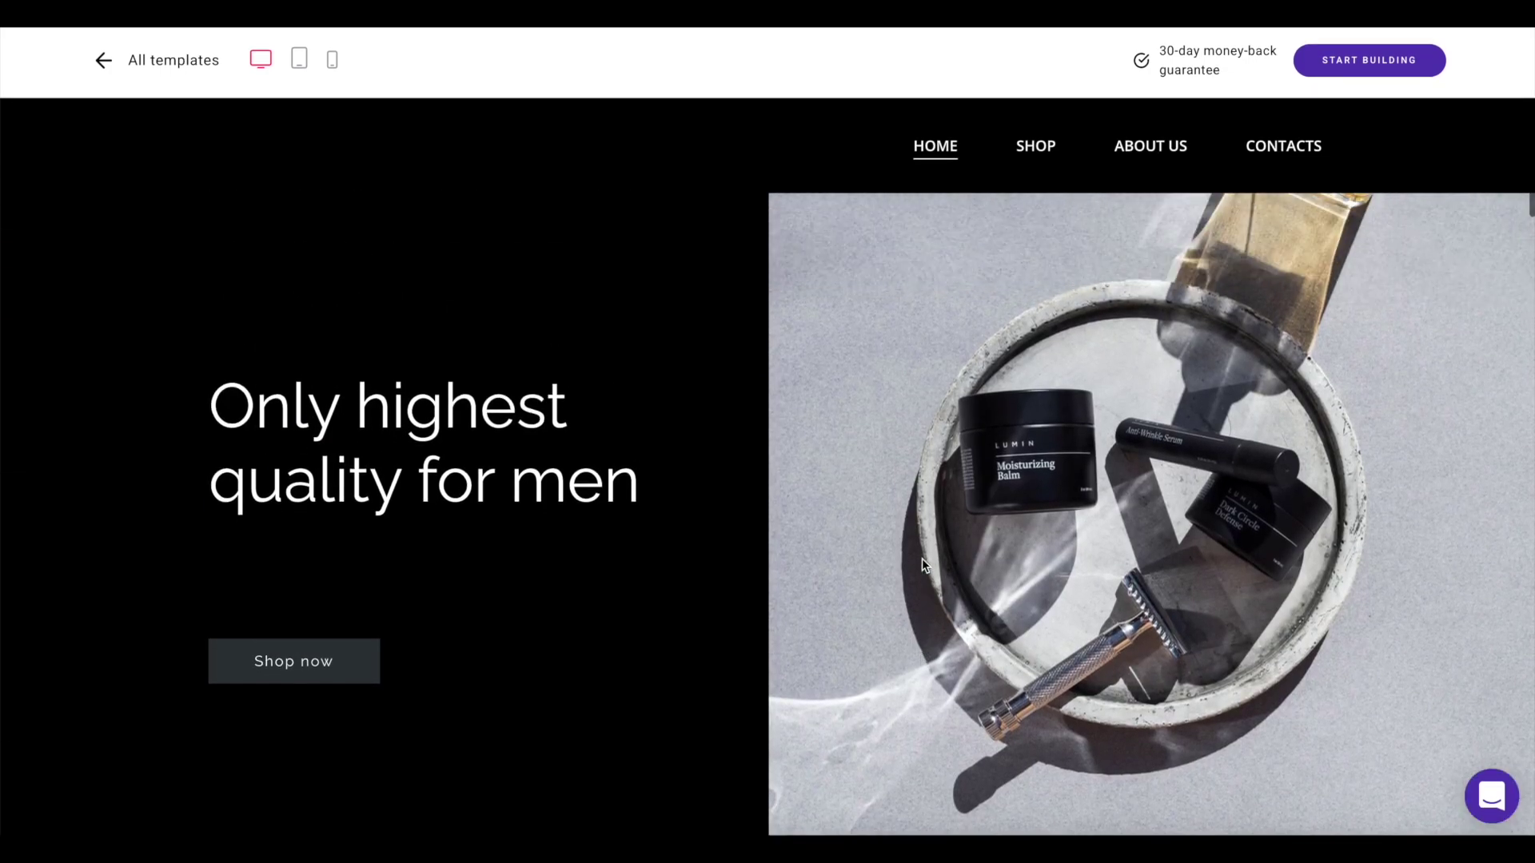
pyautogui.click(300, 60)
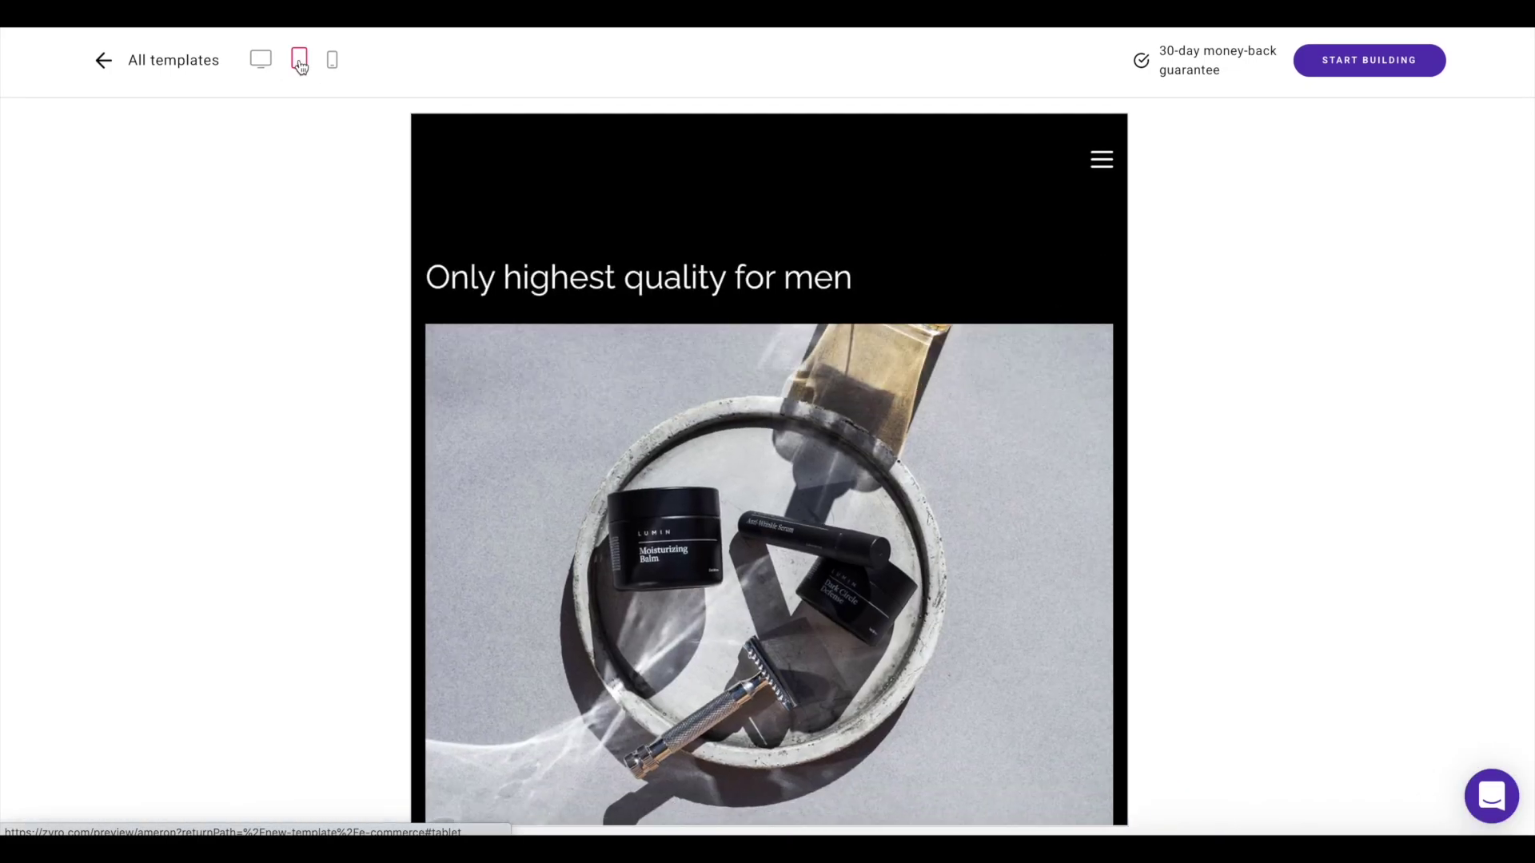
pyautogui.scroll(-4, 658, 521)
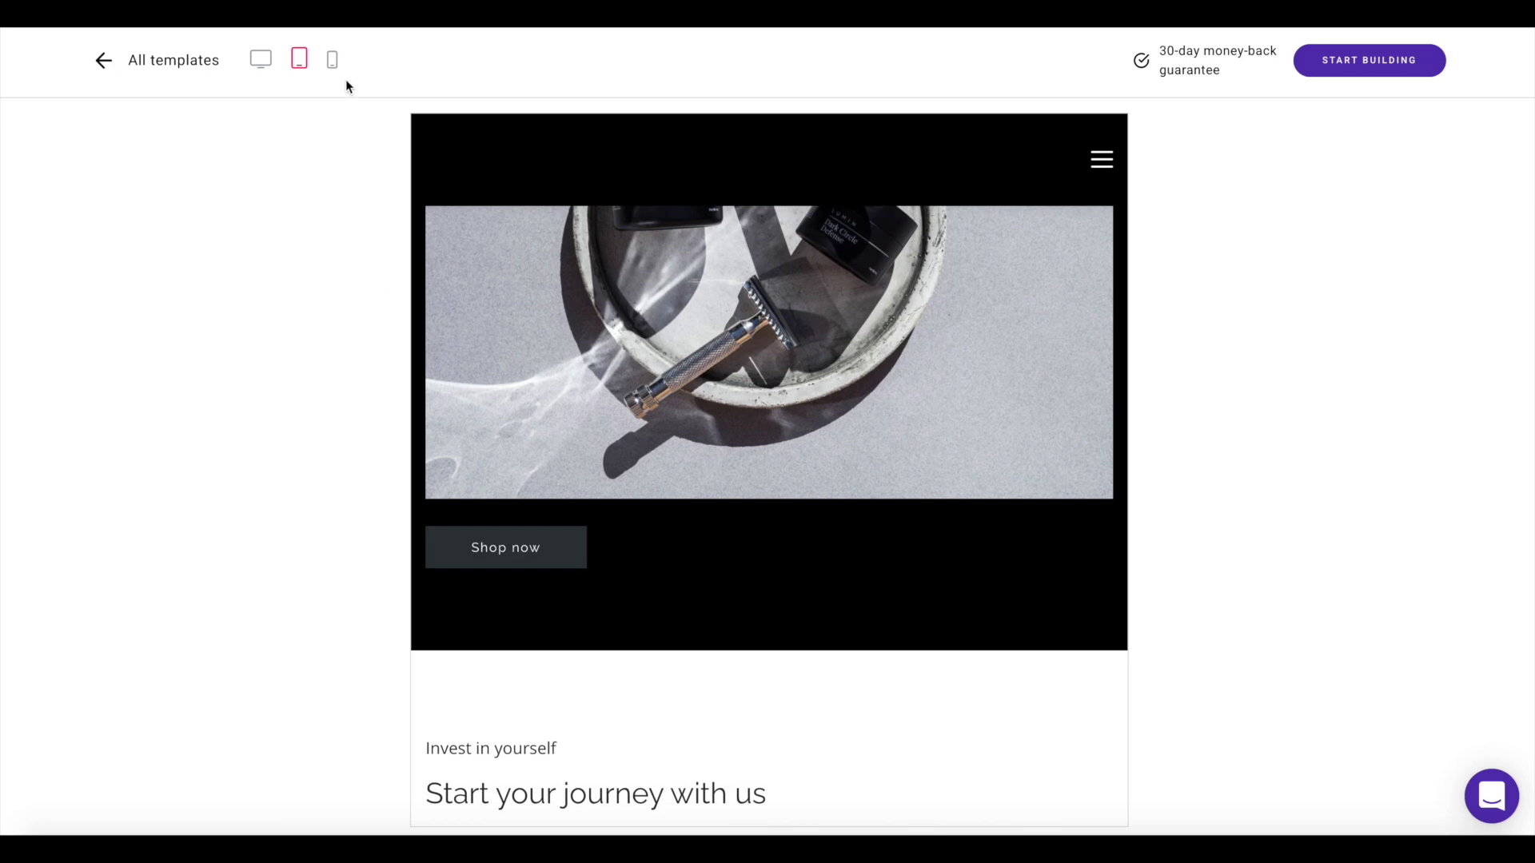
pyautogui.click(331, 60)
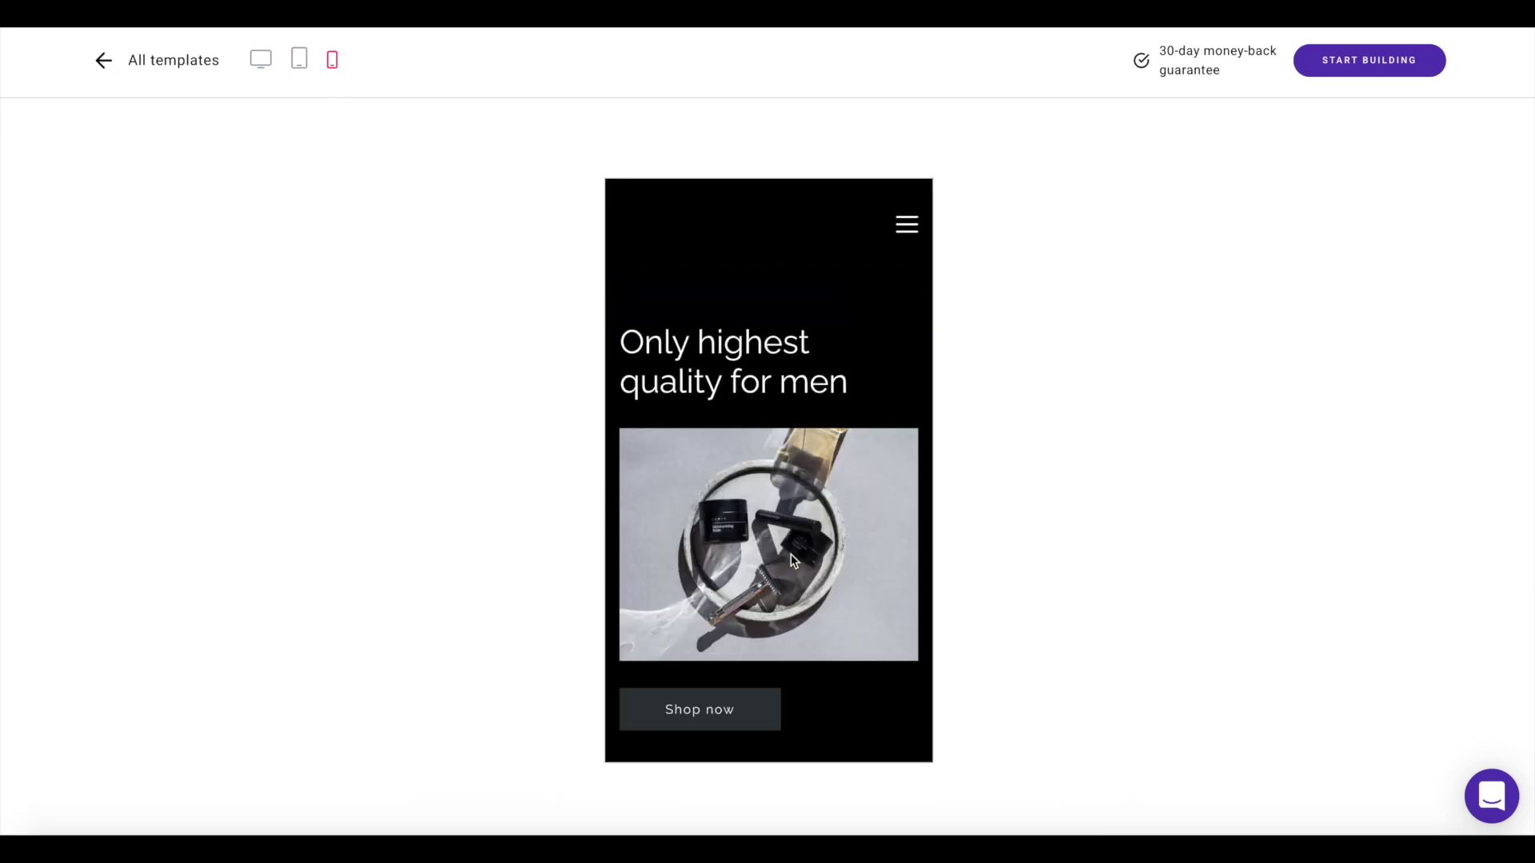
pyautogui.scroll(-10, 790, 559)
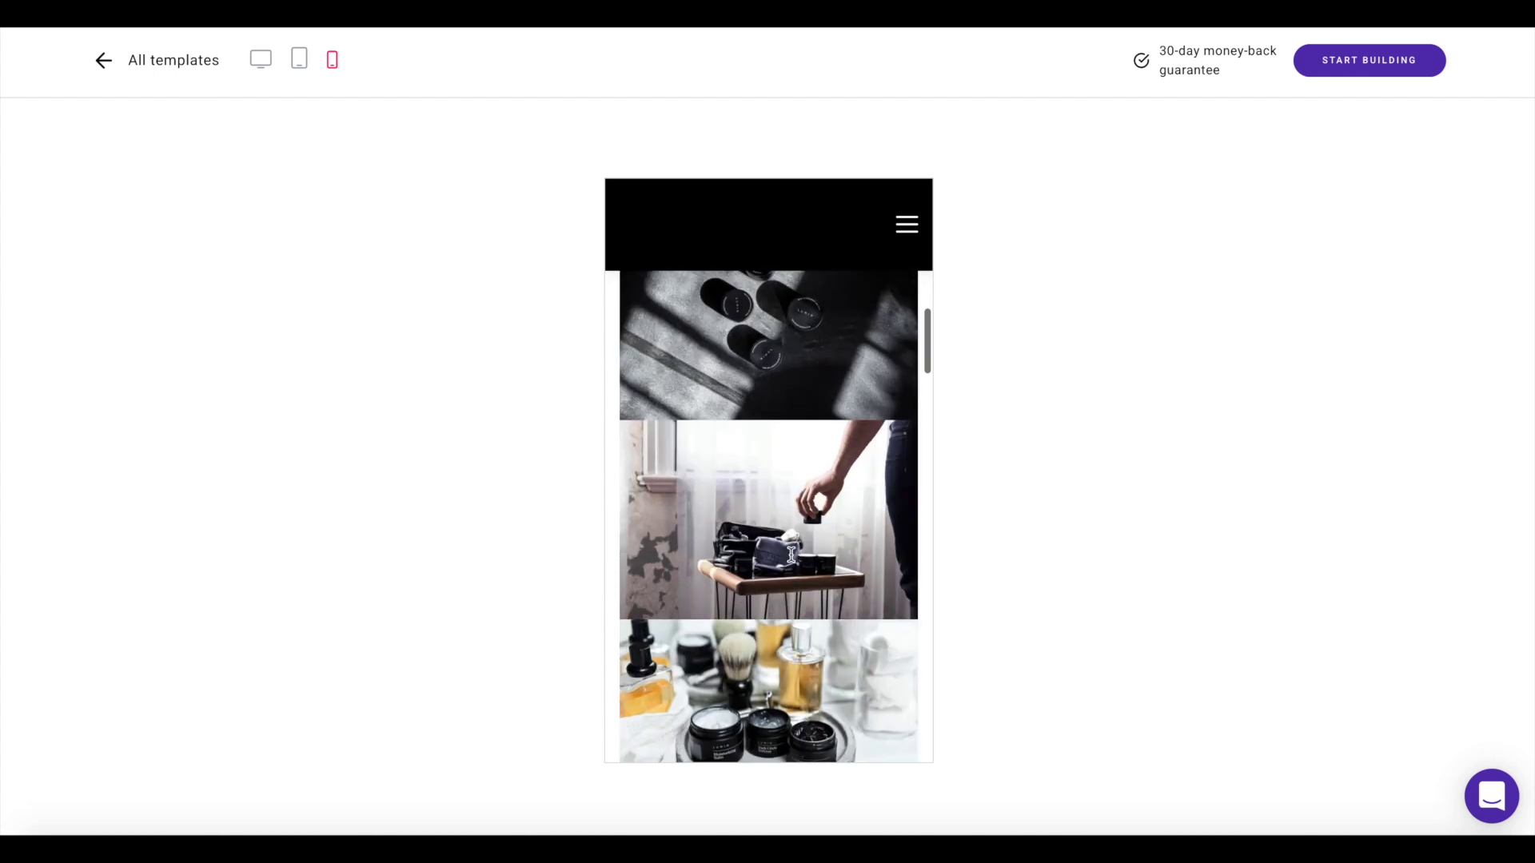
# Start building from the Ameron template and scroll over its 'Only highest quality for men' homepage.
pyautogui.click(1360, 69)
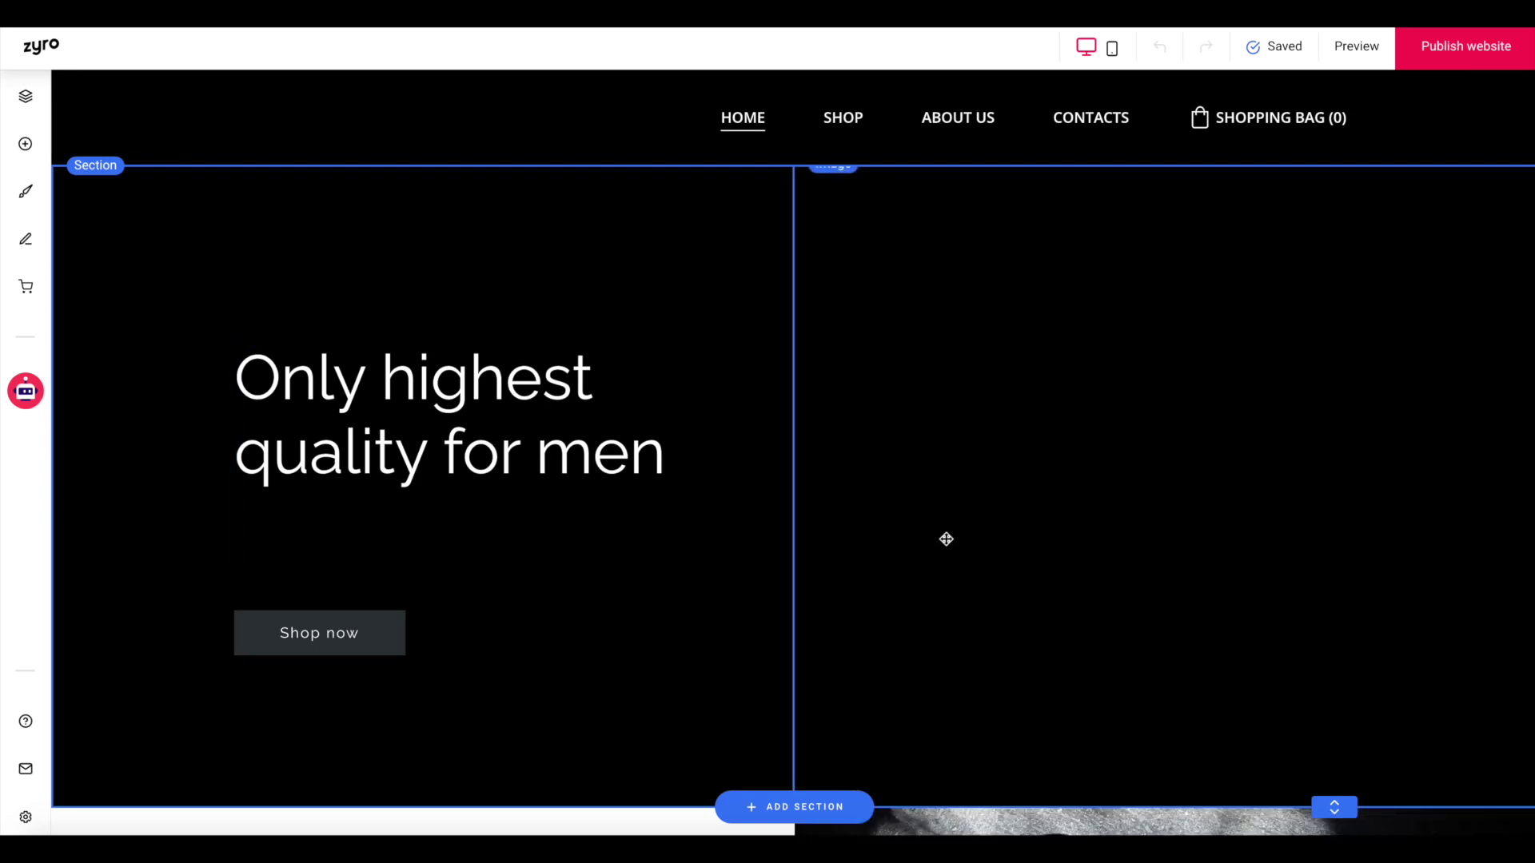
pyautogui.scroll(-3, 946, 540)
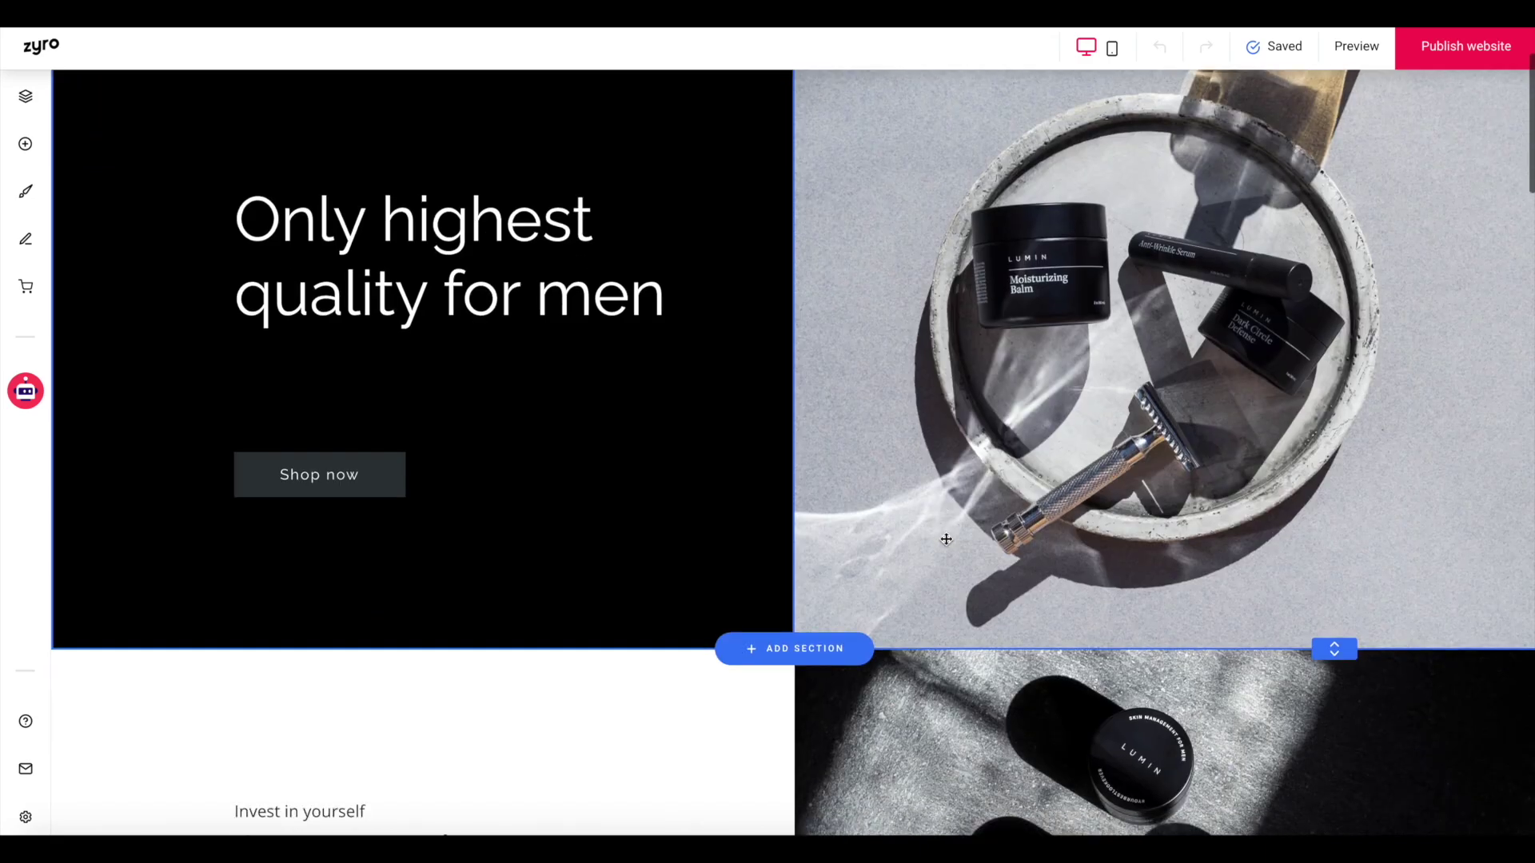
pyautogui.scroll(3, 414, 453)
pyautogui.scroll(-5, 385, 632)
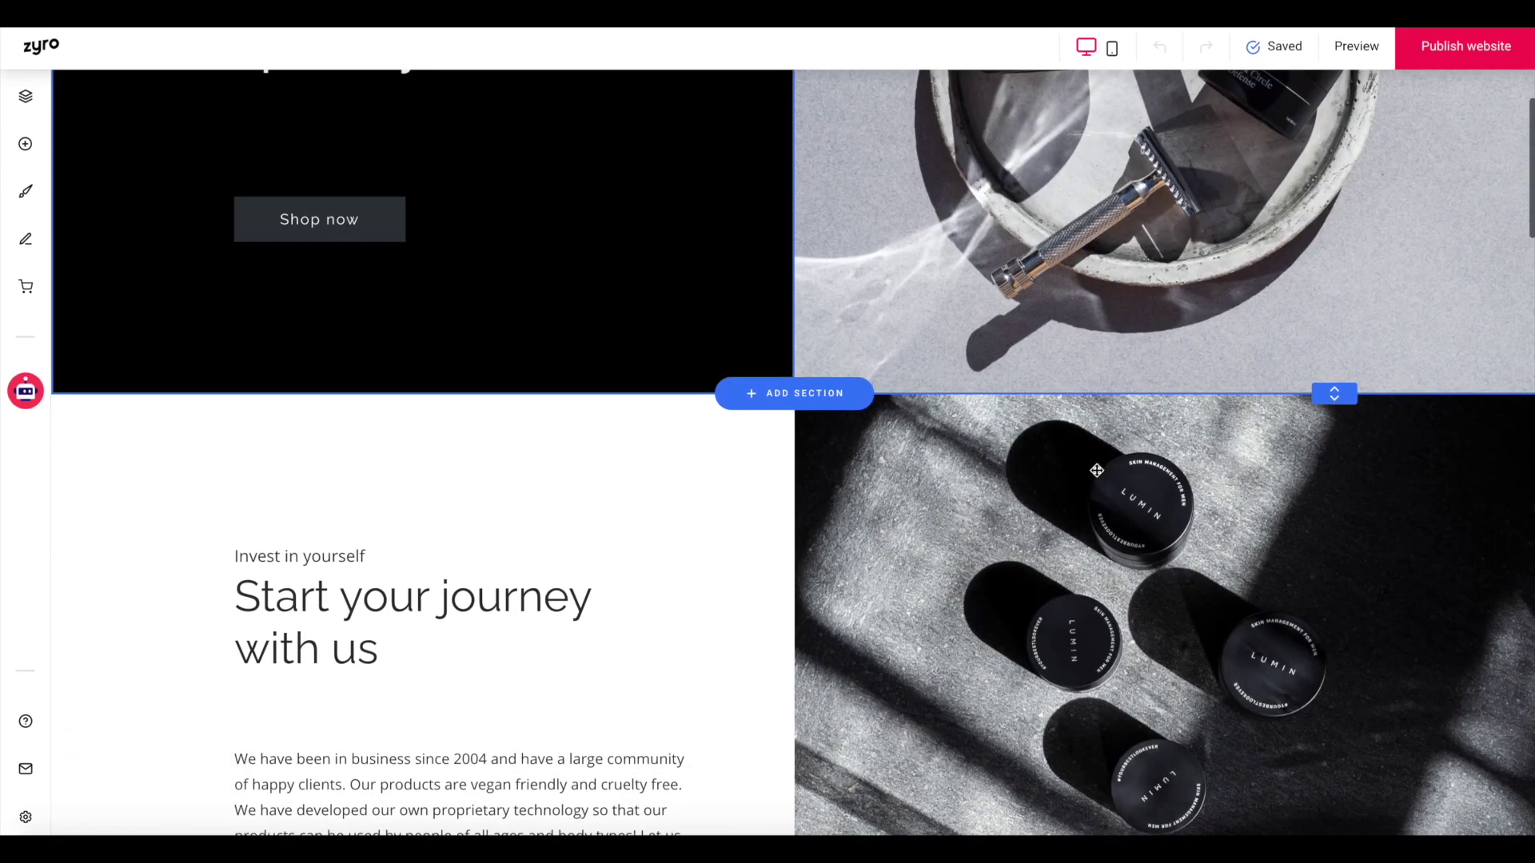
pyautogui.scroll(-3, 385, 632)
pyautogui.scroll(-8, 1259, 392)
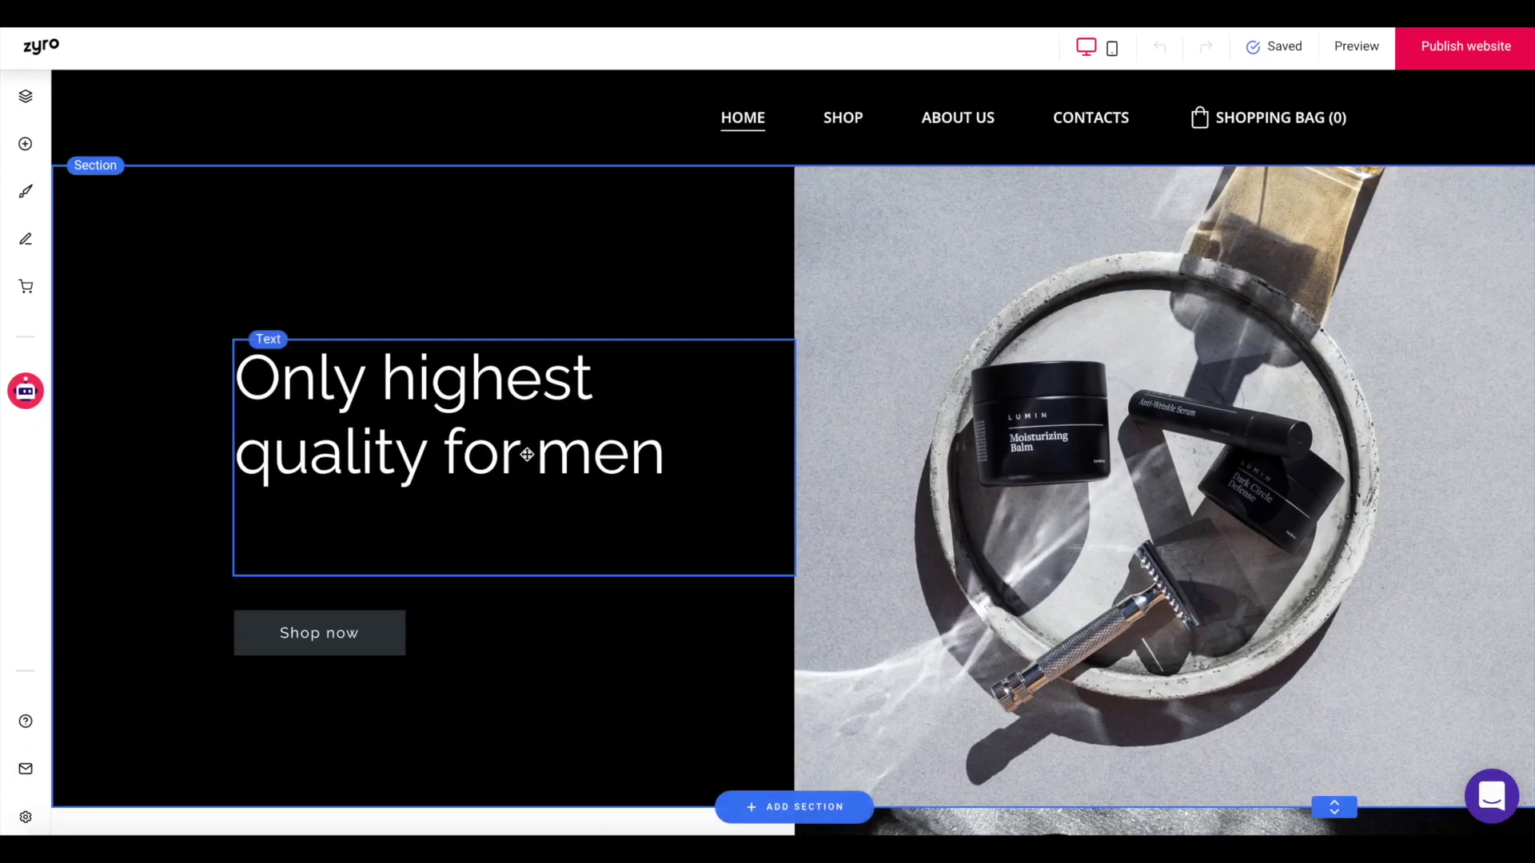
# Replace the hero heading text with 'TiffinTech'.
pyautogui.click(565, 439)
pyautogui.tripleClick(583, 446)
pyautogui.press('Escape')
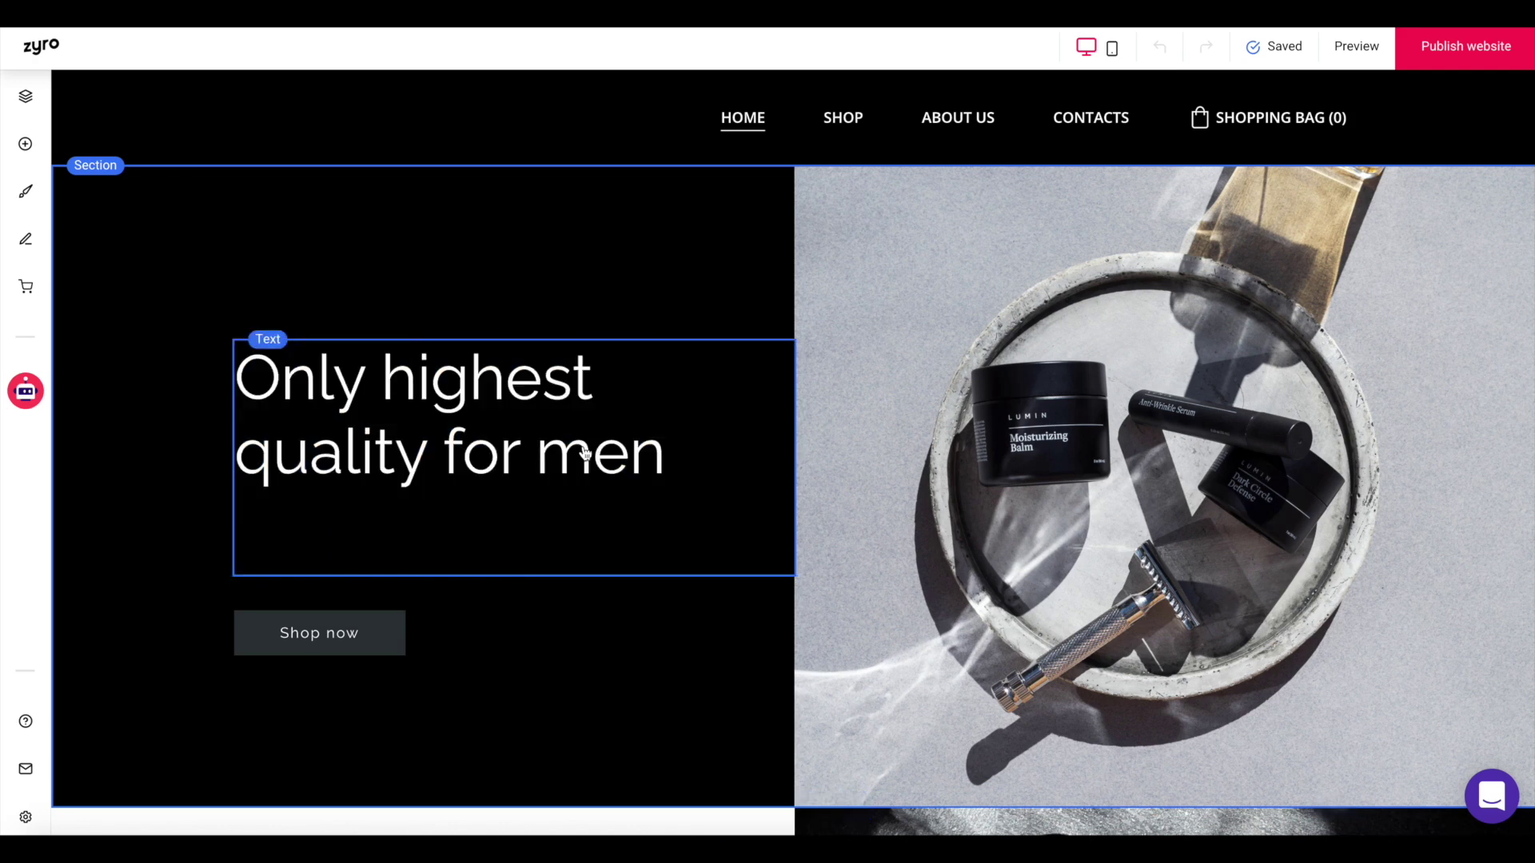
pyautogui.click(663, 453)
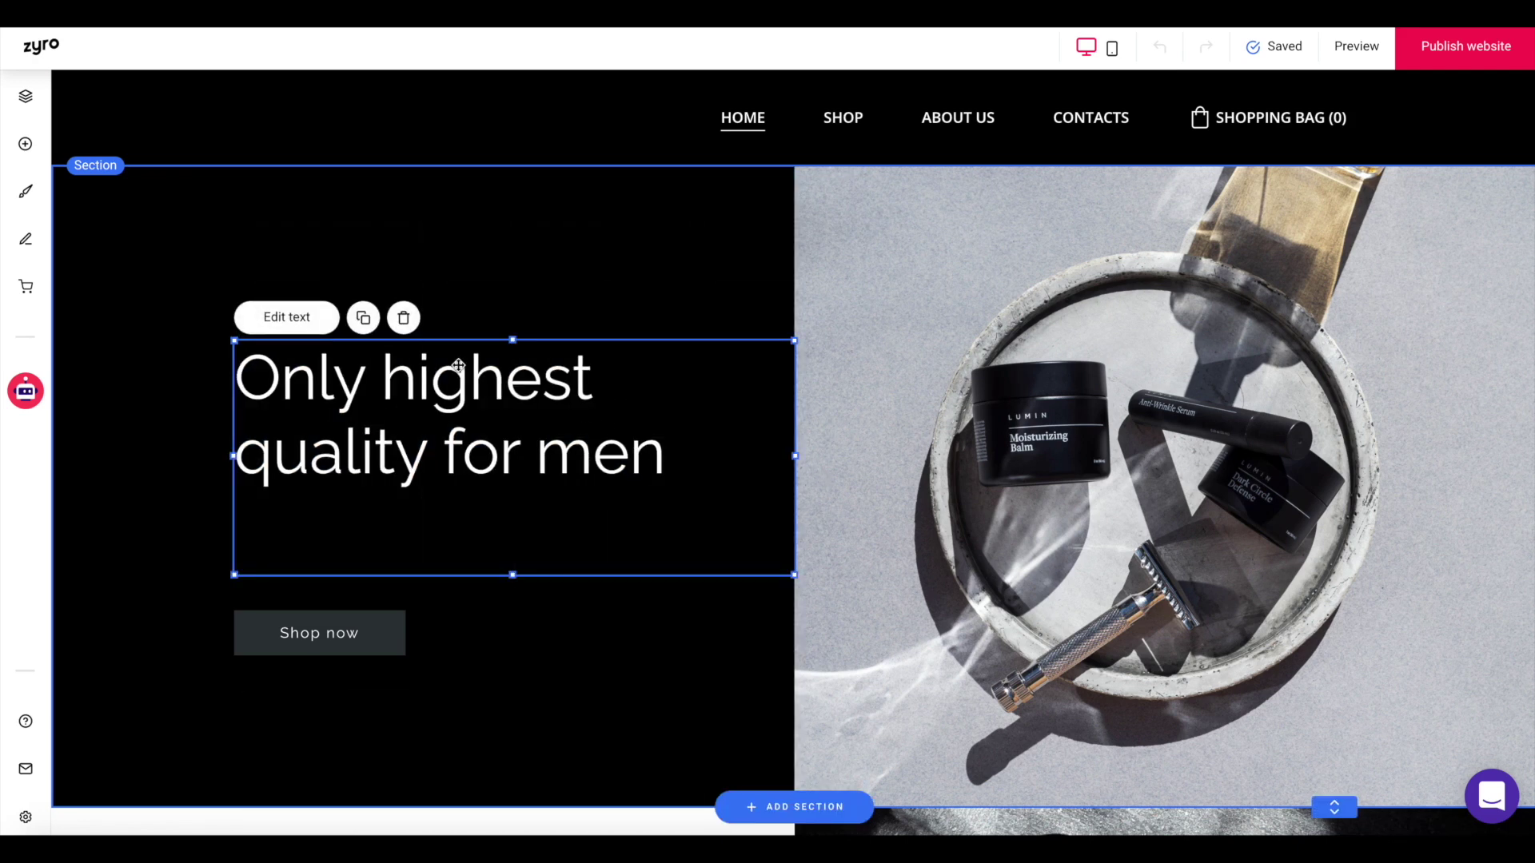
pyautogui.click(293, 315)
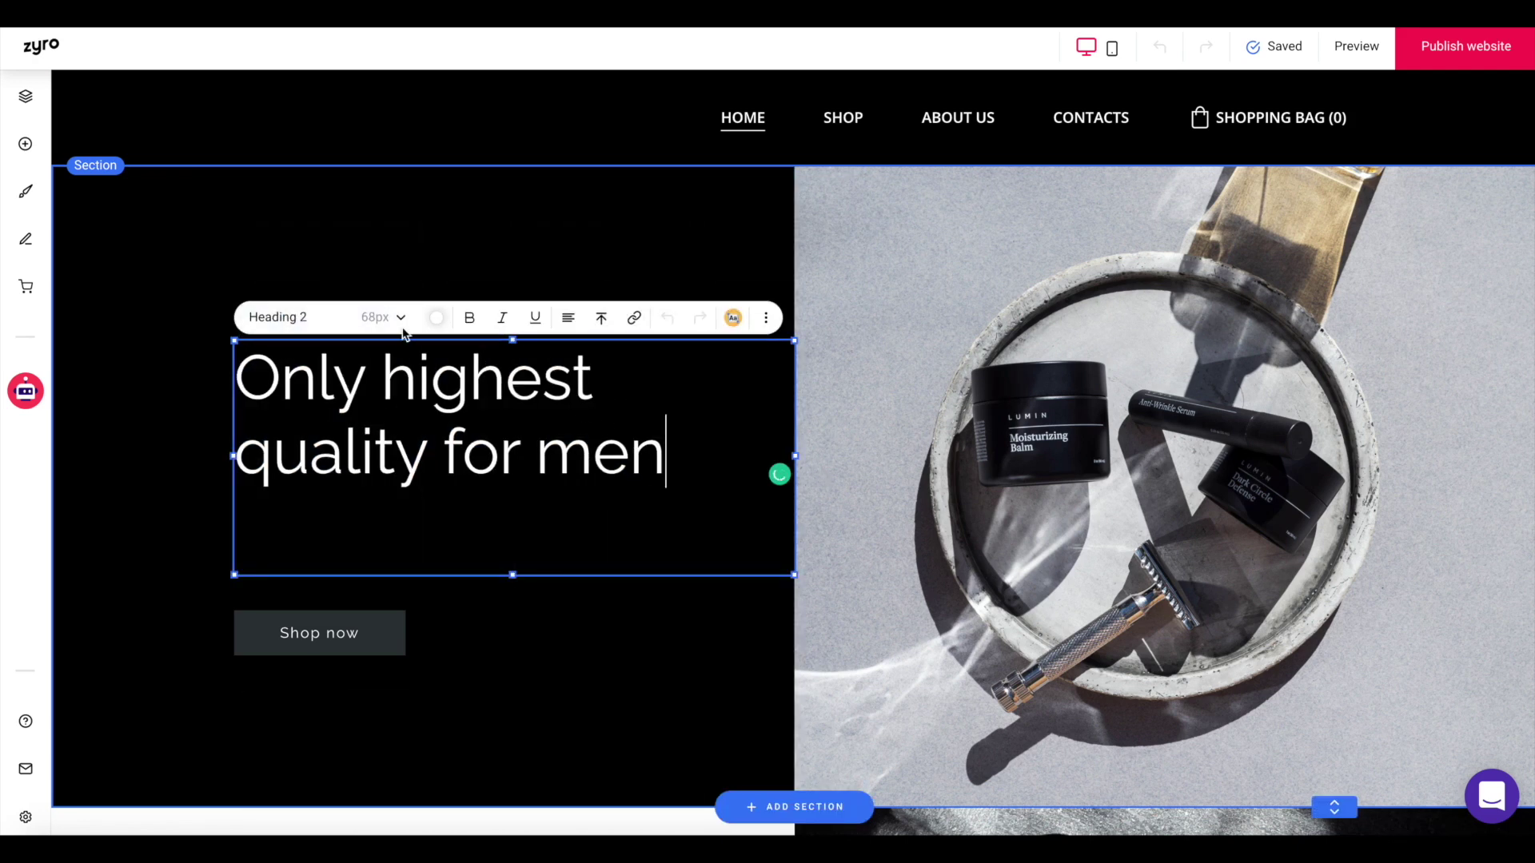
pyautogui.moveTo(675, 456); pyautogui.dragTo(257, 377)
pyautogui.write('O')
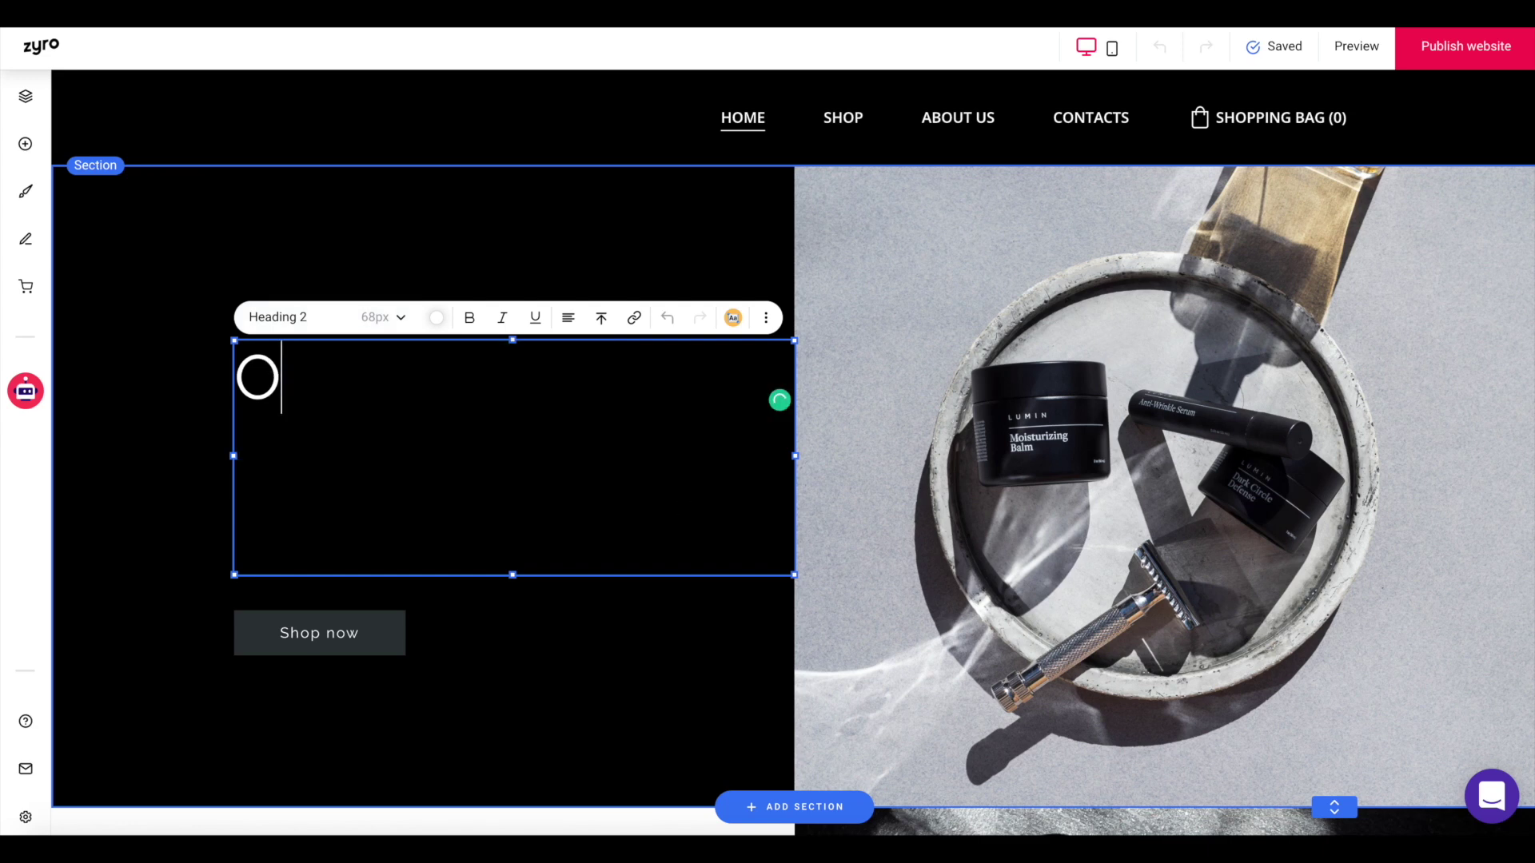
pyautogui.press('BackSpace')
pyautogui.write('TiffinTech.')
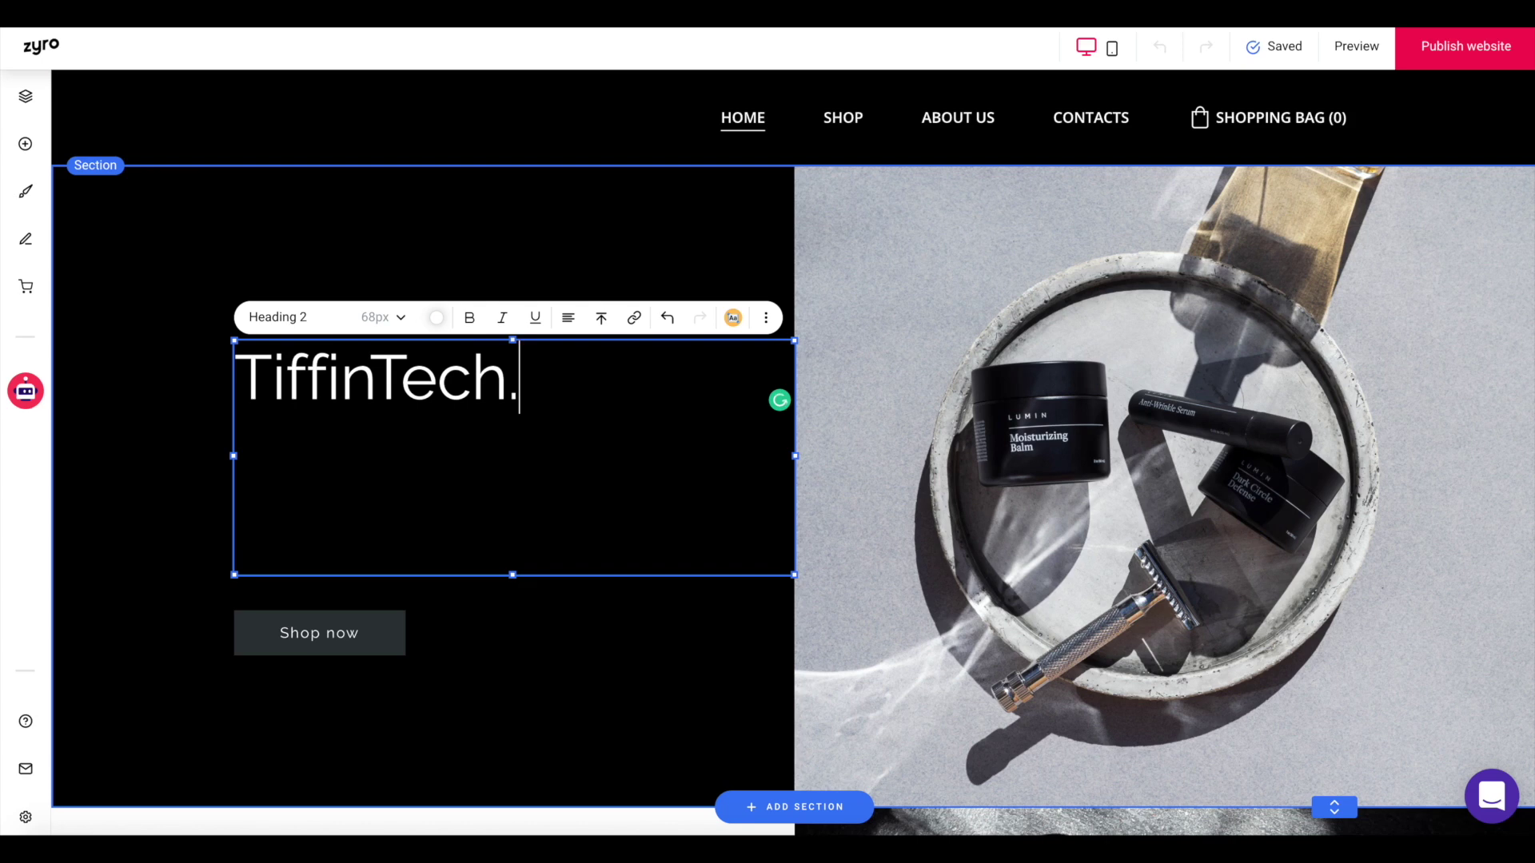
# Shrink the heading box to a single line and look over the elements list.
pyautogui.moveTo(513, 574); pyautogui.dragTo(533, 430)
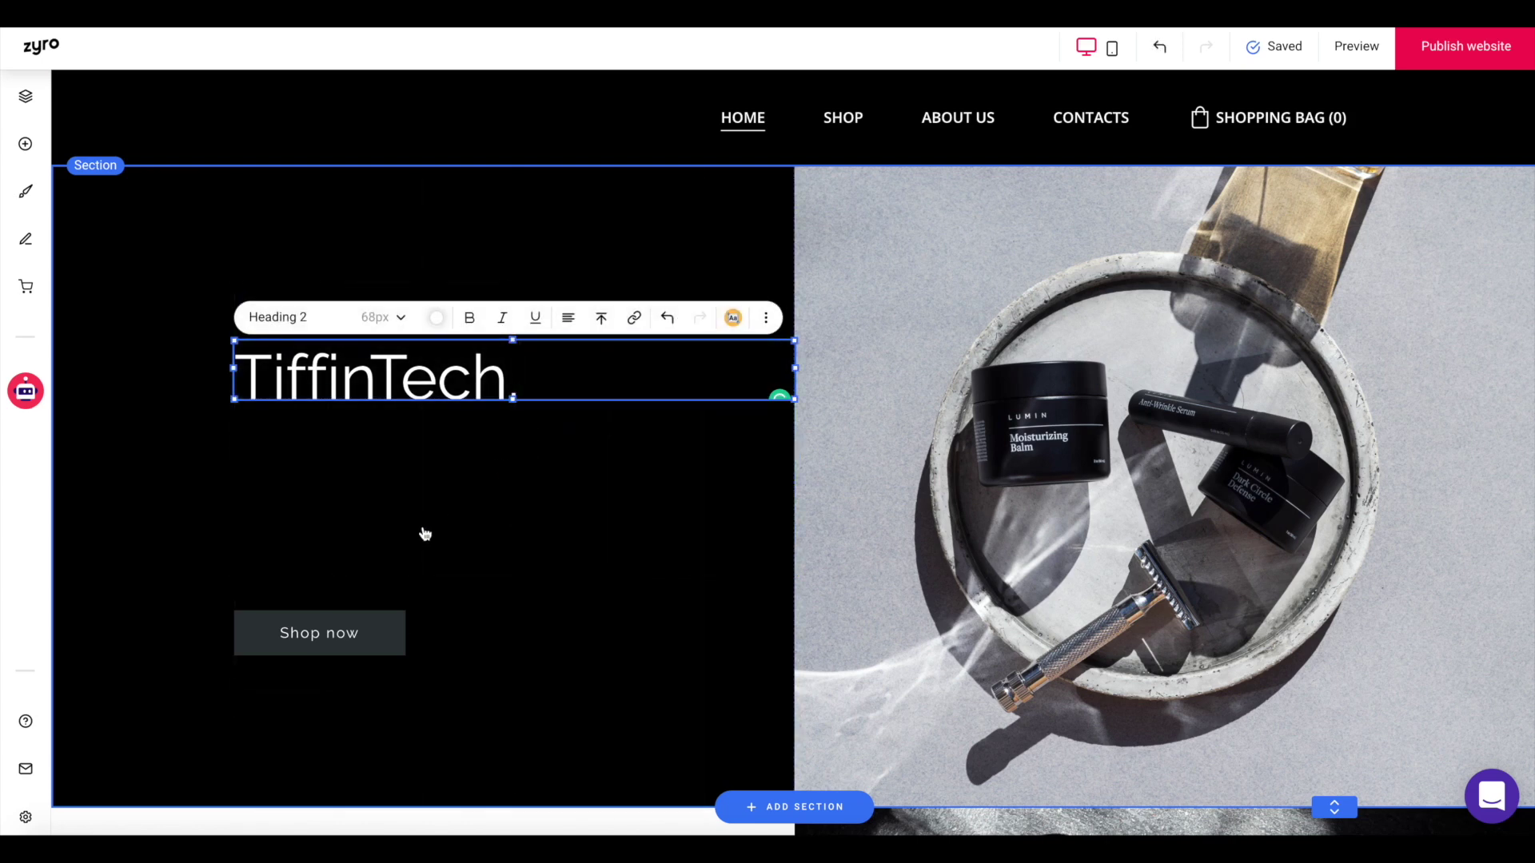
pyautogui.click(26, 144)
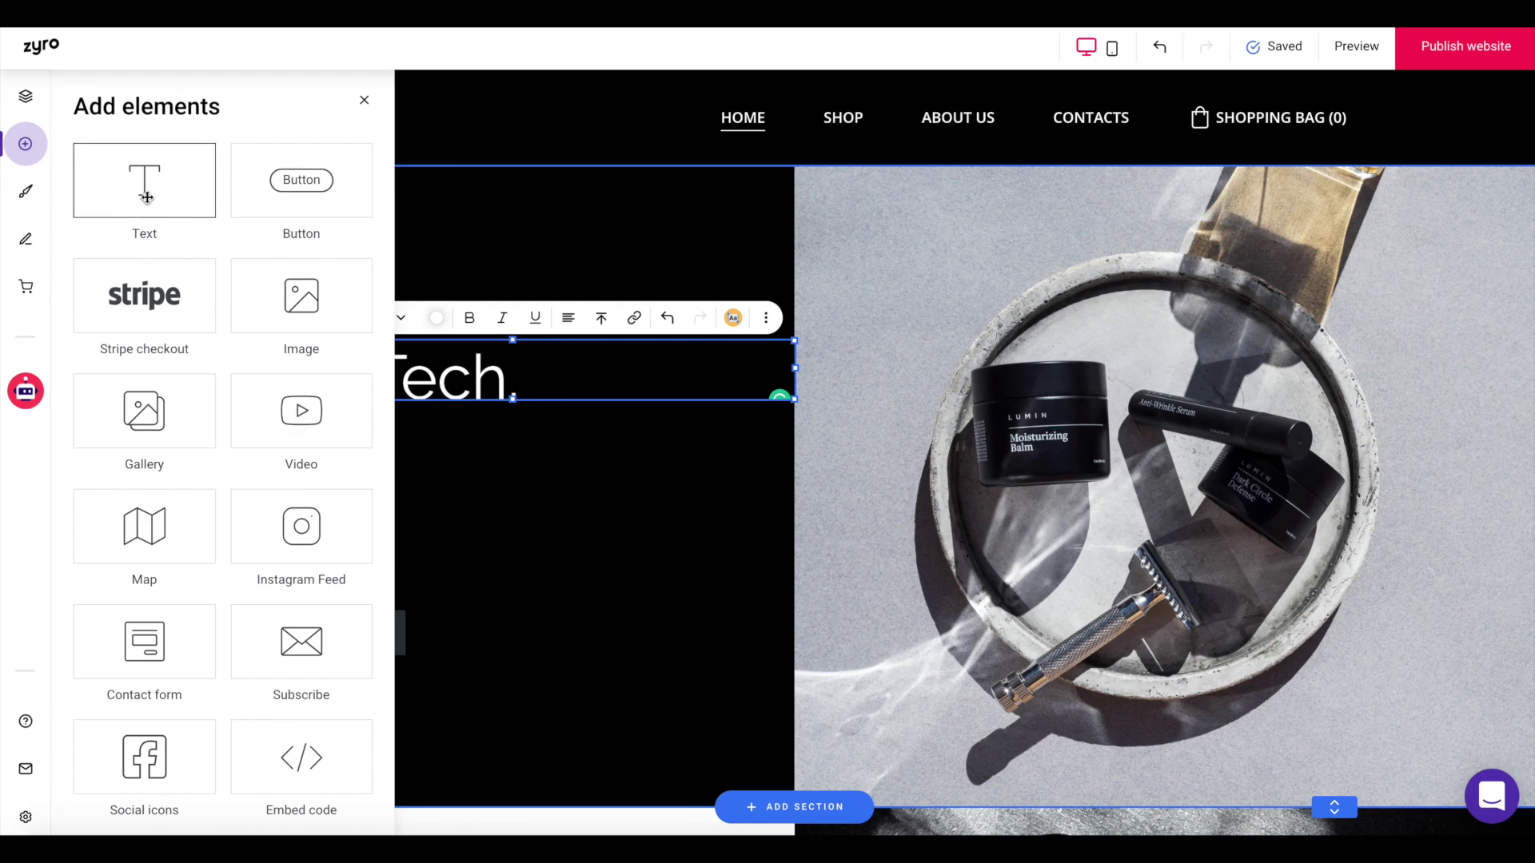
pyautogui.click(480, 457)
# Add a text element under the heading reading 'Where Tech and Lifestyle meet'.
pyautogui.click(25, 144)
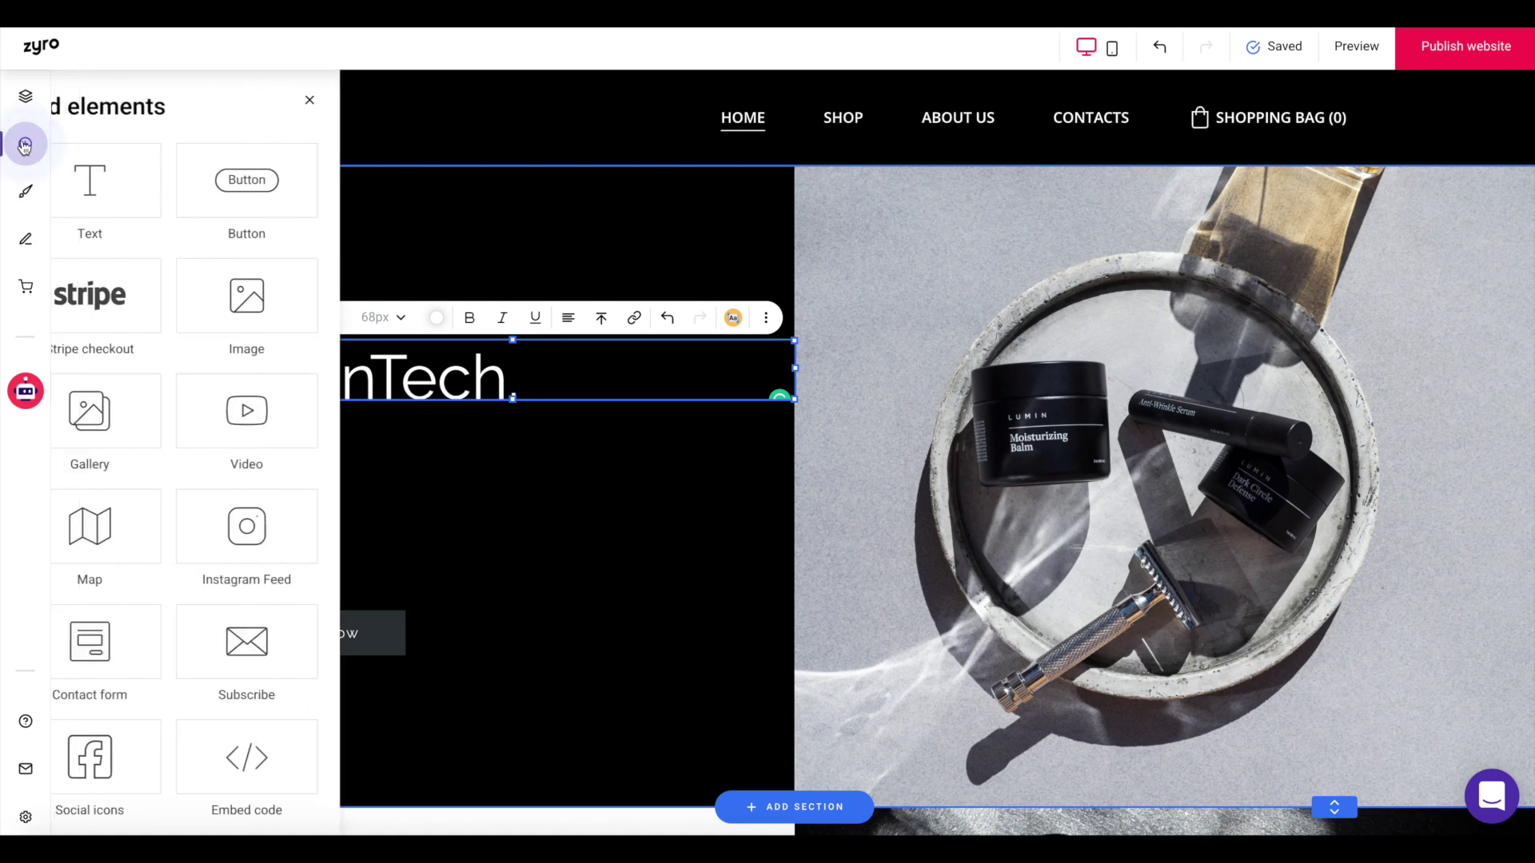
pyautogui.moveTo(144, 178); pyautogui.dragTo(378, 573)
pyautogui.hotkey('ctrl', 'a')
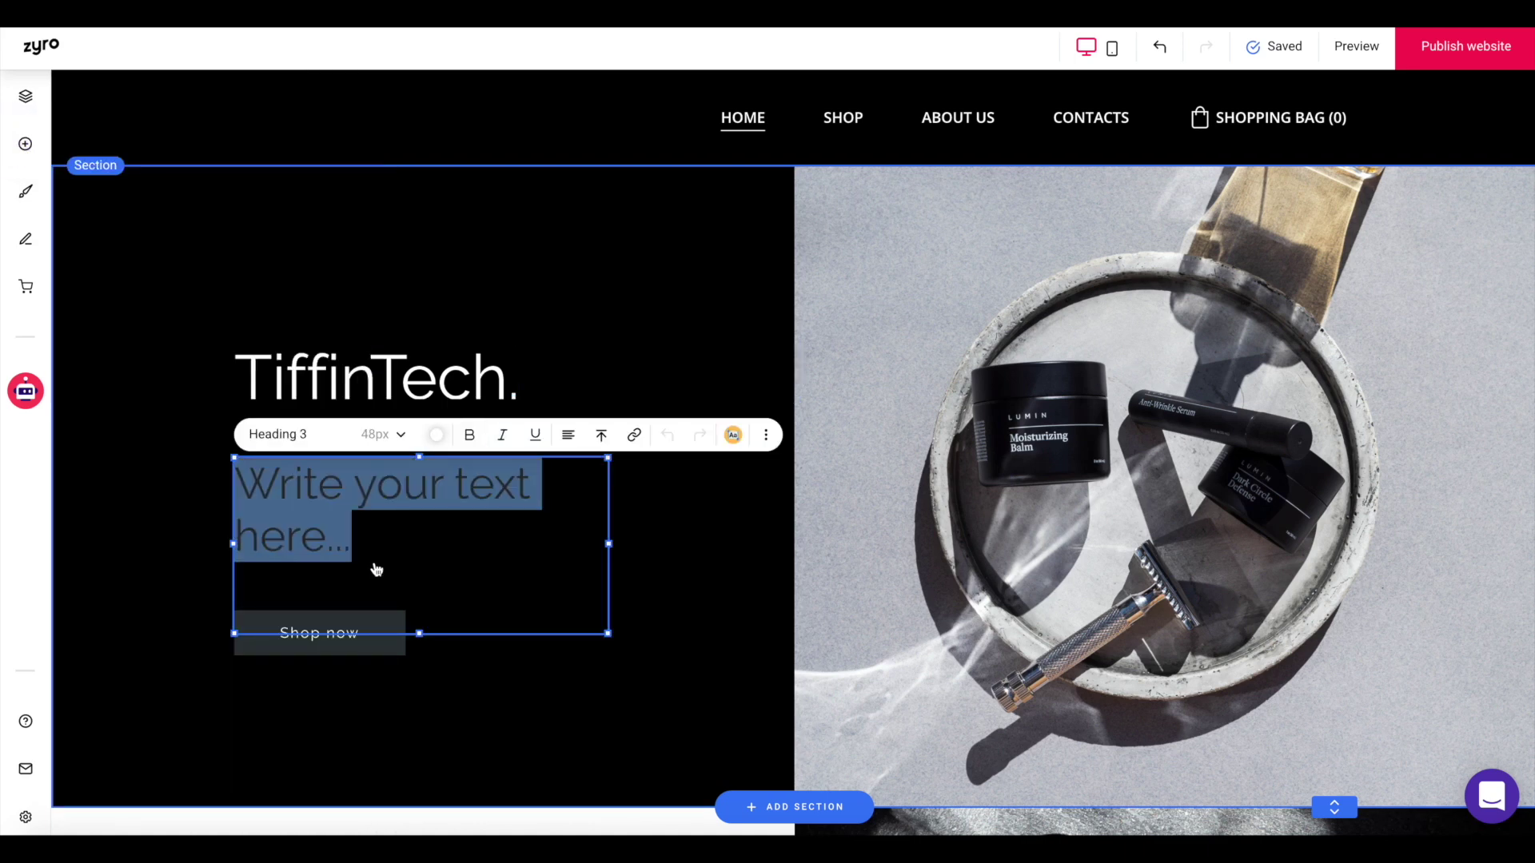
pyautogui.press('BackSpace')
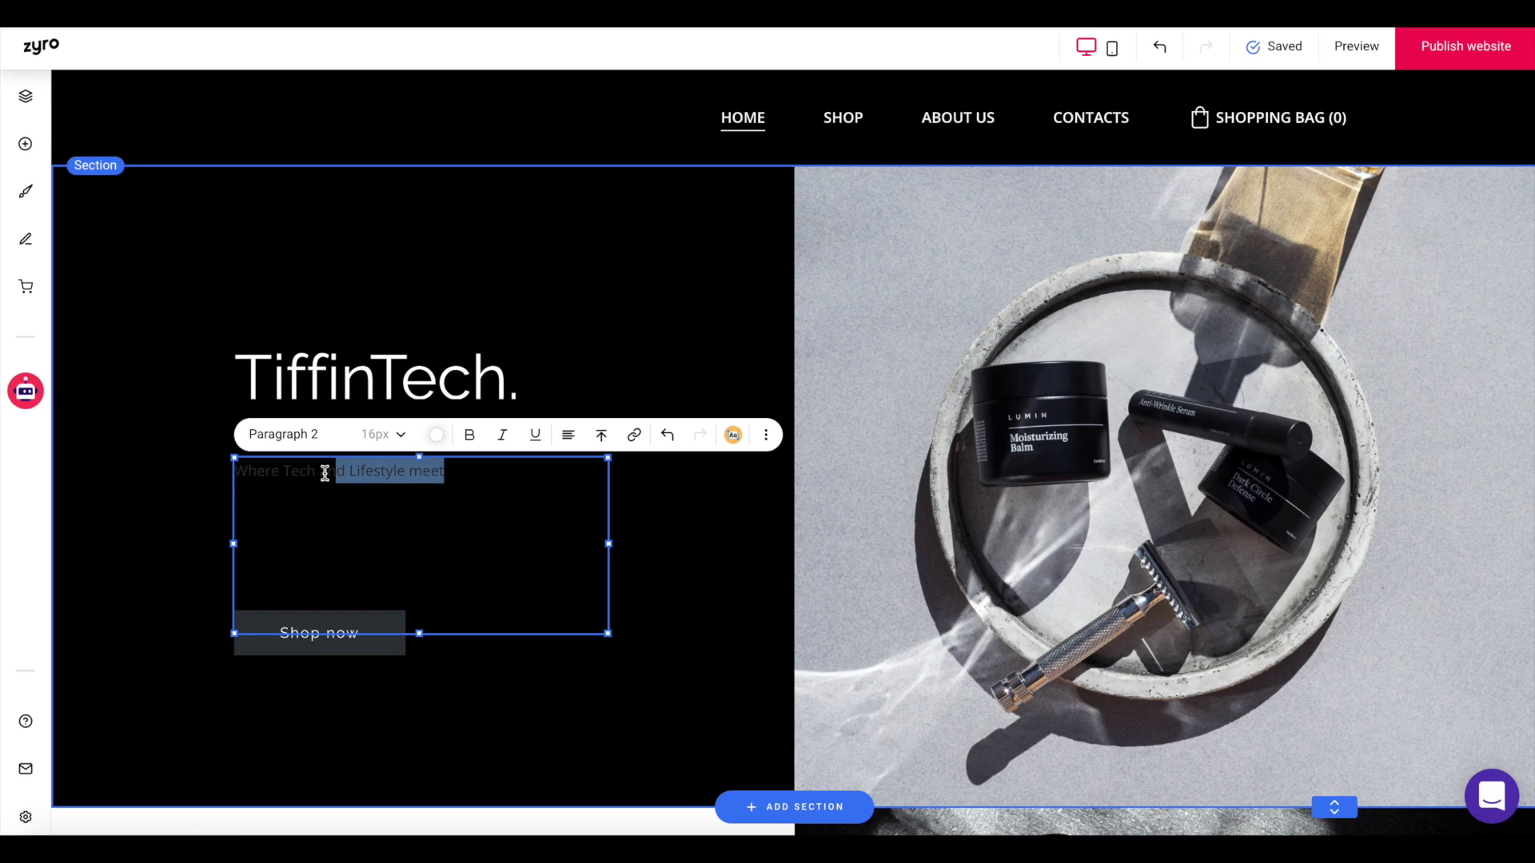
pyautogui.moveTo(325, 474); pyautogui.dragTo(231, 473)
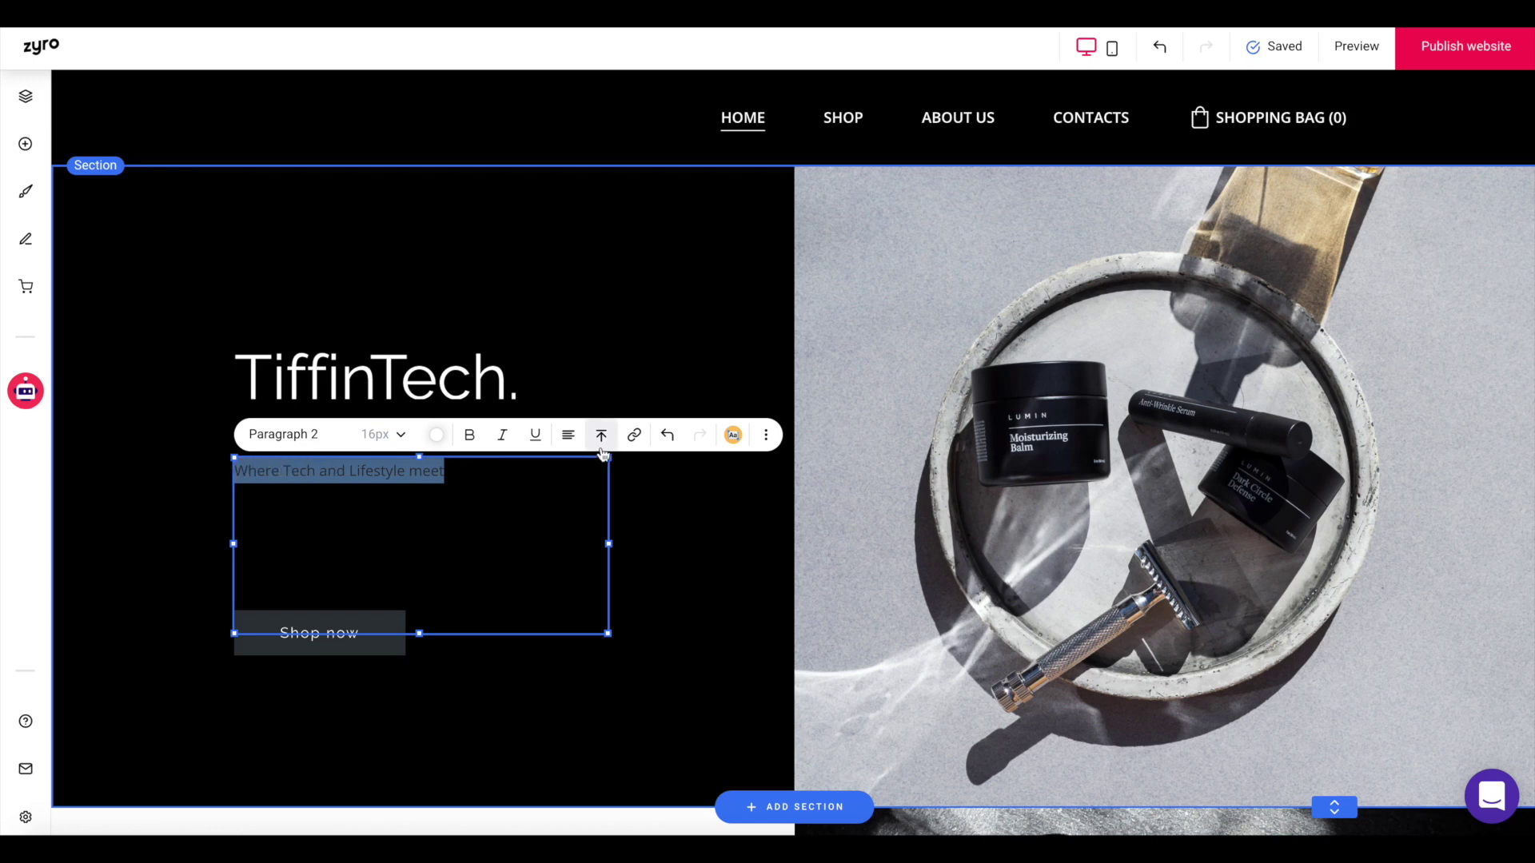
# Style the tagline white, italic and bold in Paragraph 1.
pyautogui.click(436, 435)
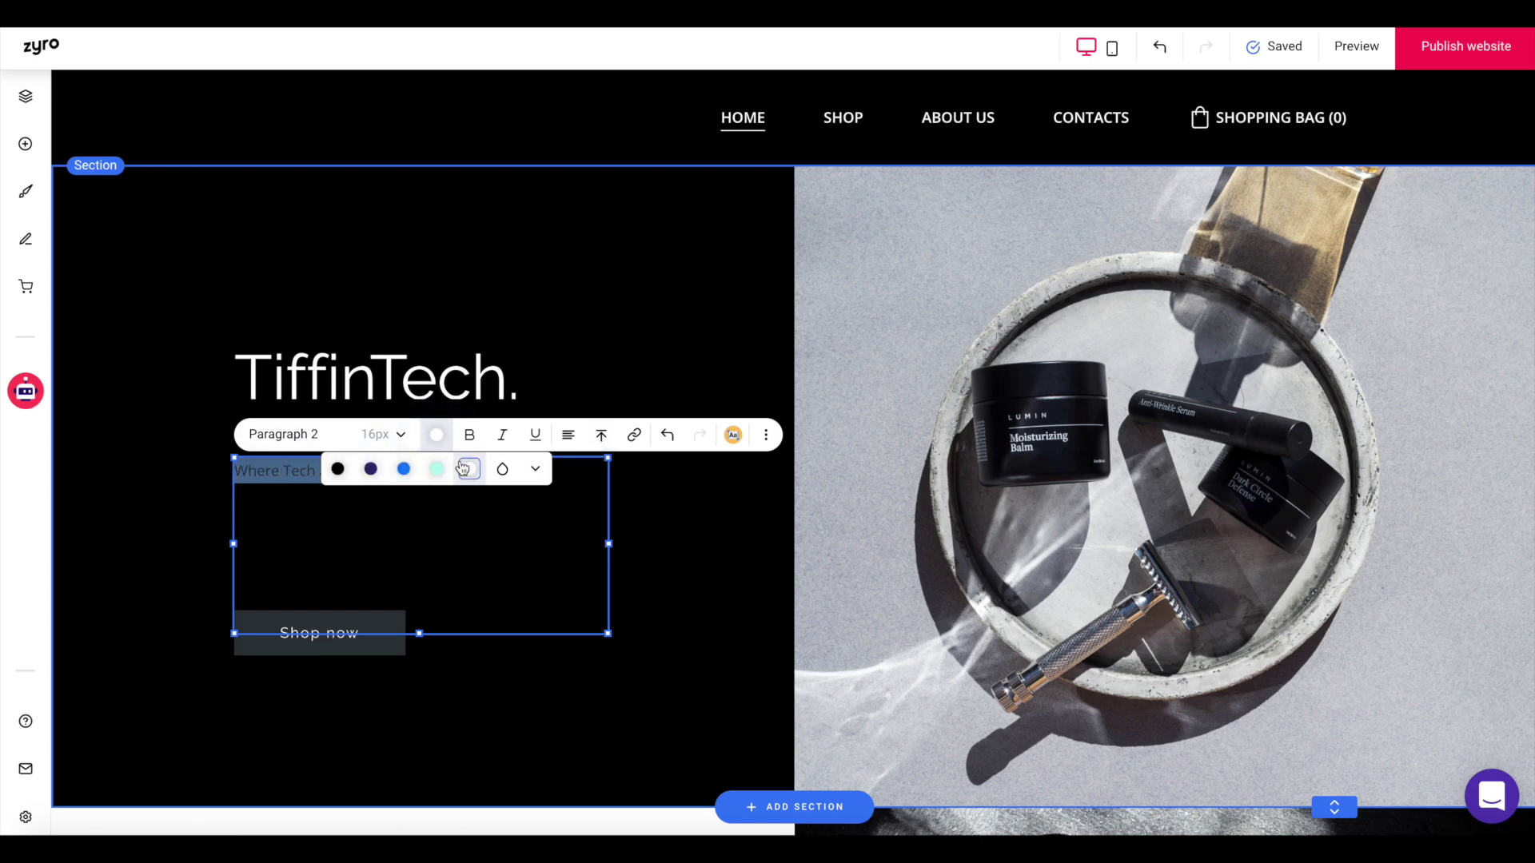
pyautogui.click(337, 469)
pyautogui.click(469, 470)
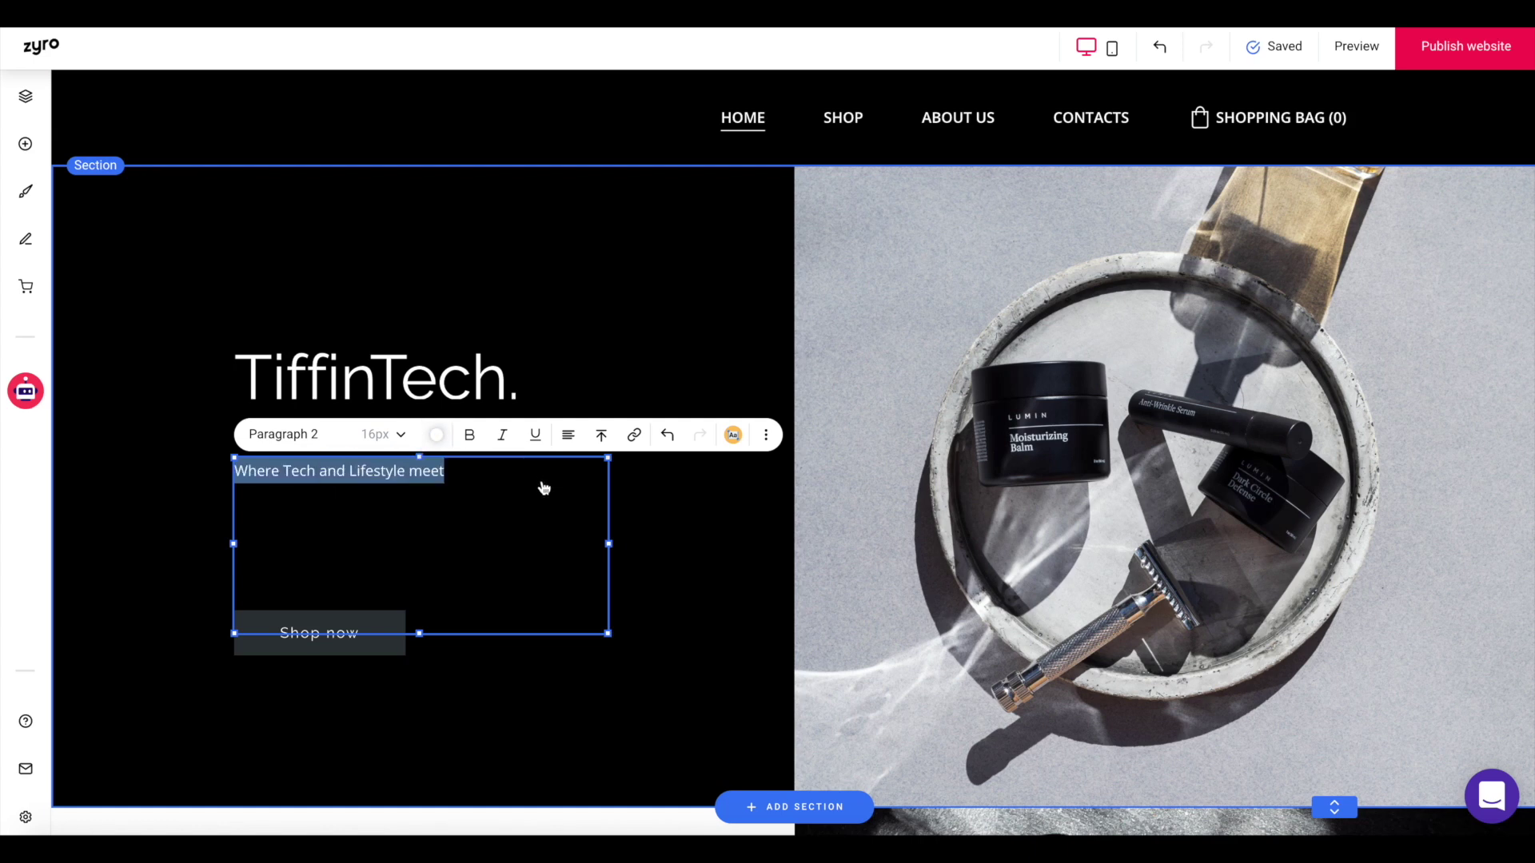
pyautogui.click(502, 435)
pyautogui.click(470, 439)
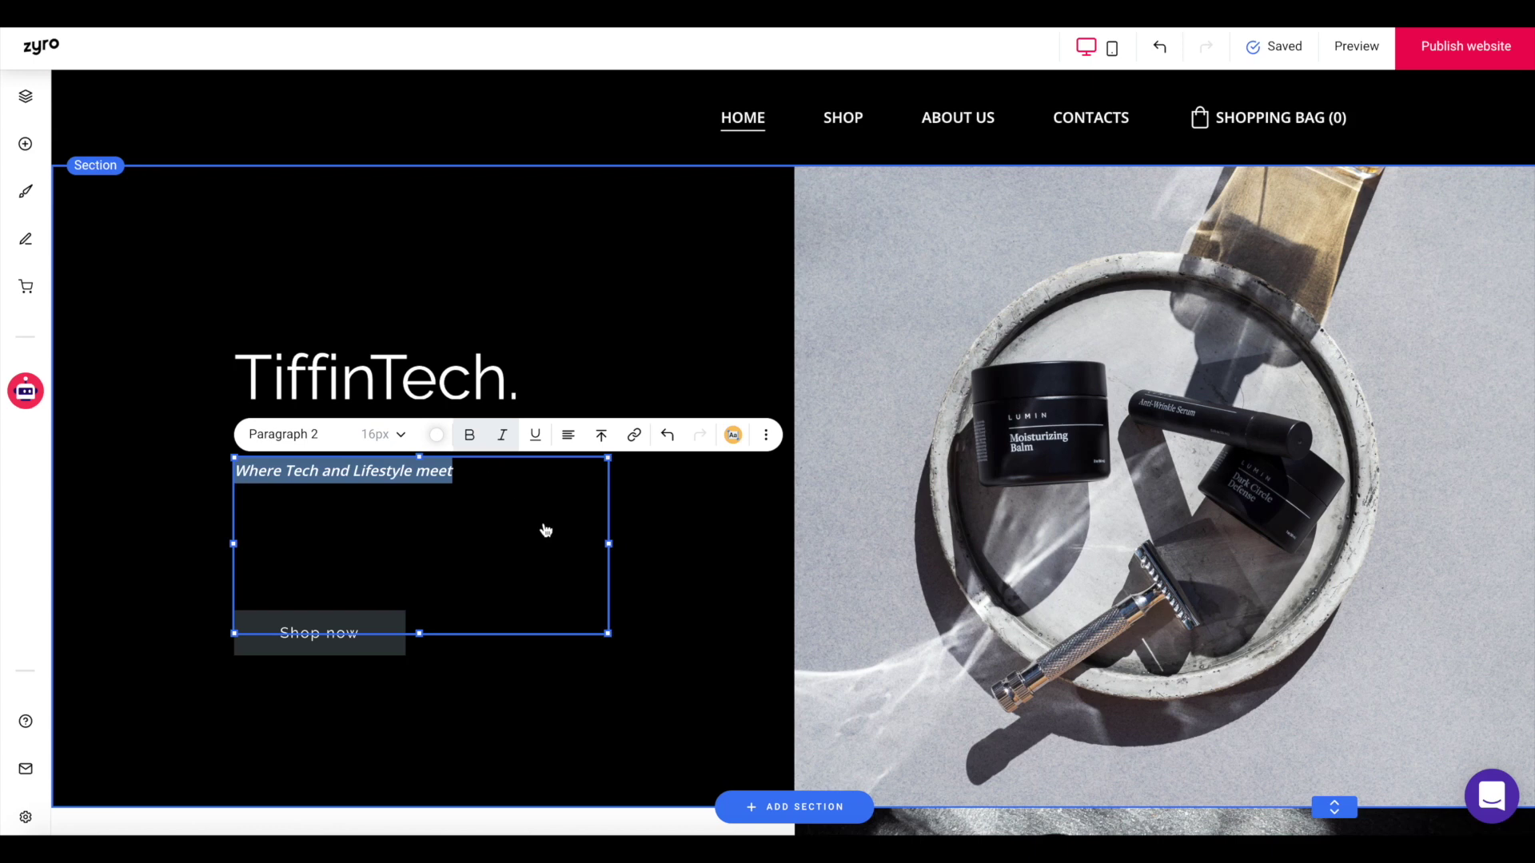
pyautogui.click(320, 434)
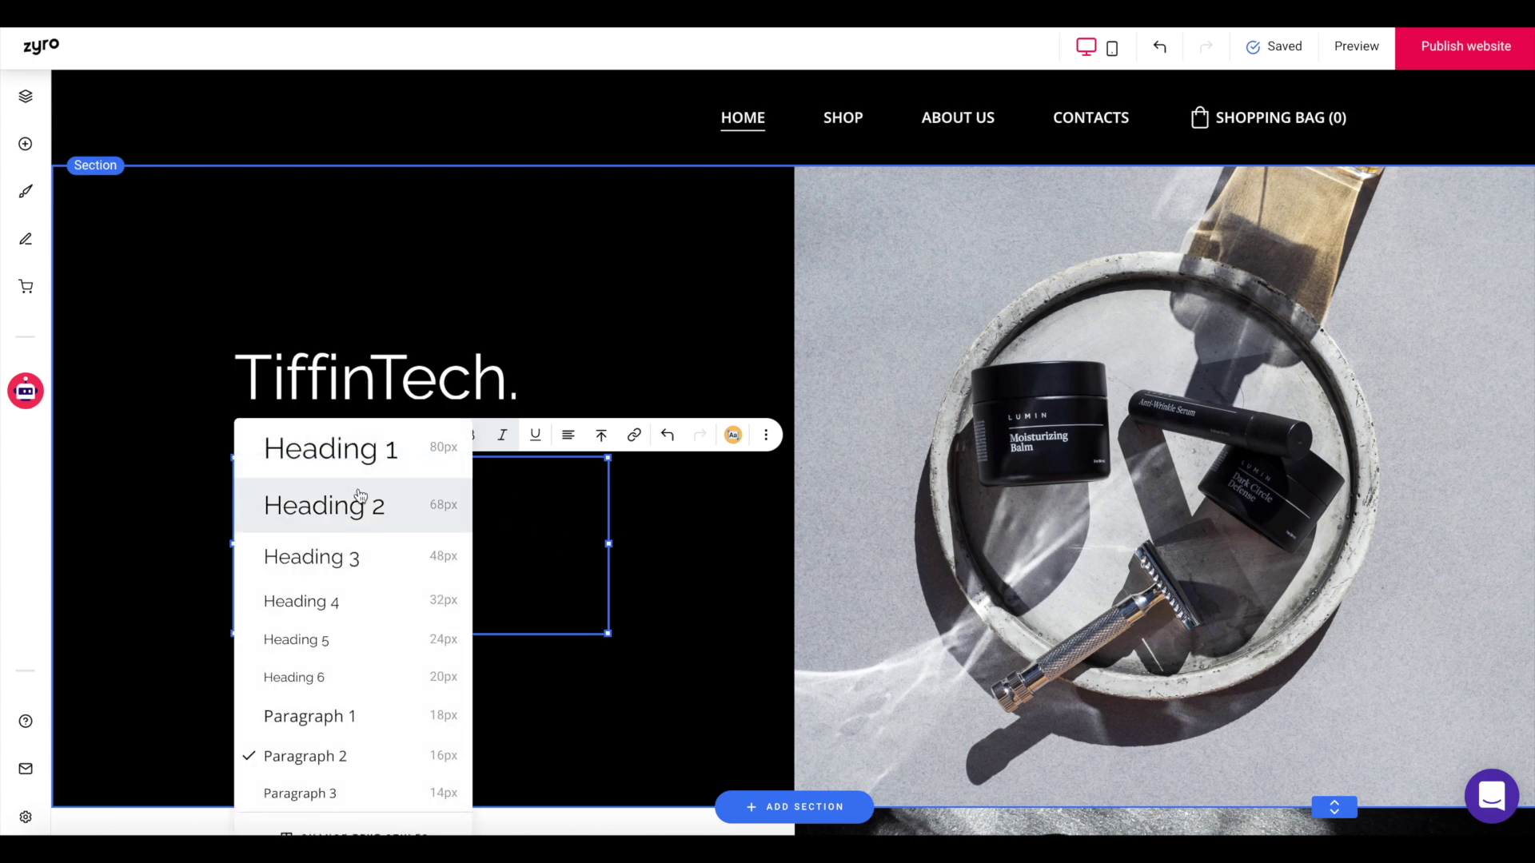
pyautogui.click(309, 716)
# Move the TiffinTech. heading down onto the tagline and select the Shop now button.
pyautogui.click(620, 580)
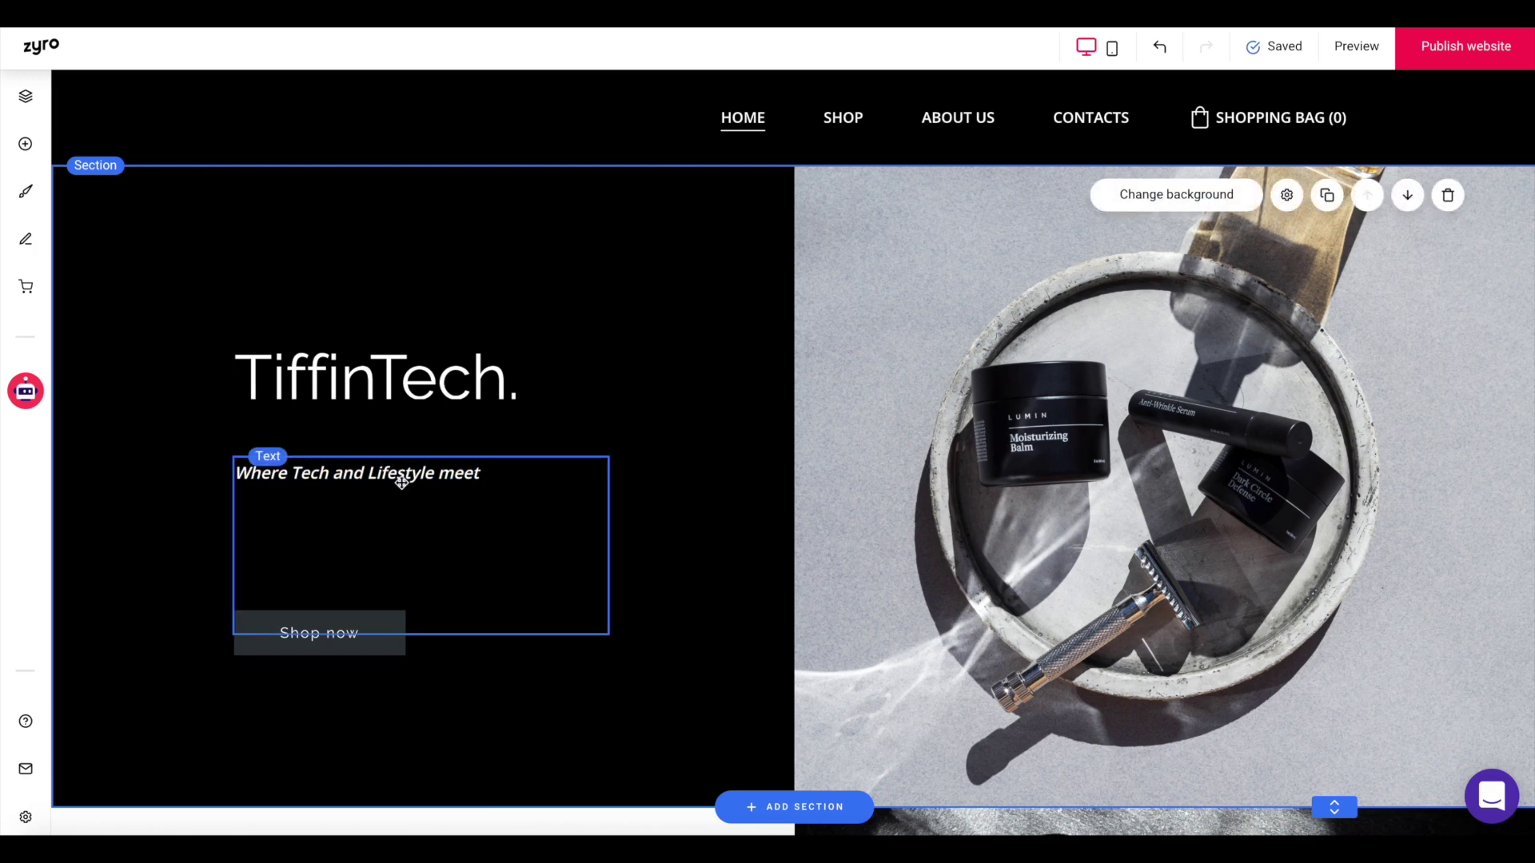
pyautogui.moveTo(268, 382); pyautogui.dragTo(267, 444)
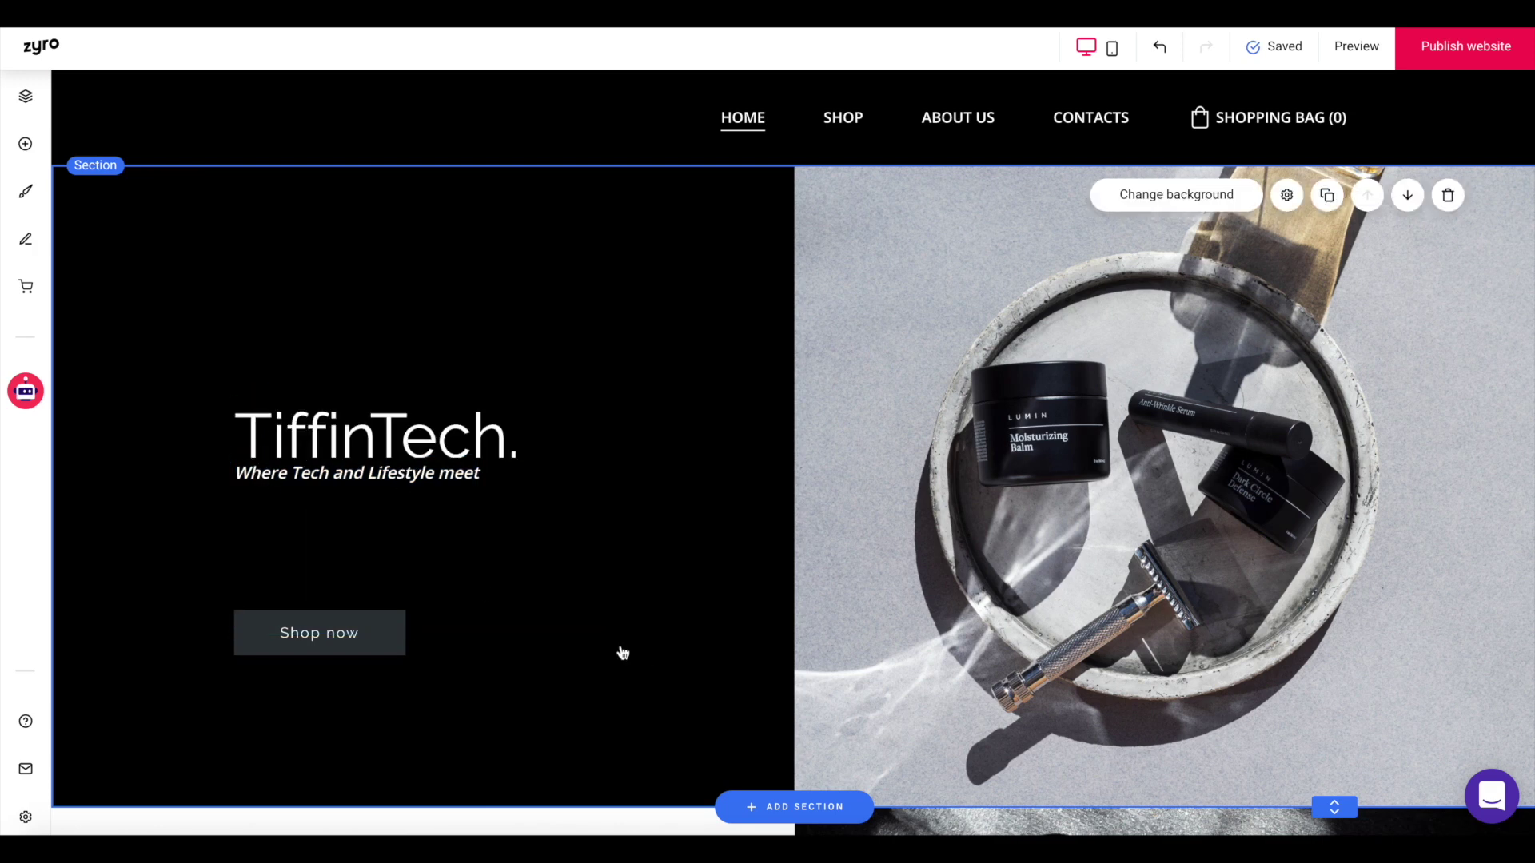
pyautogui.click(385, 633)
# Change the hero button's label to 'Shop Now'.
pyautogui.click(294, 550)
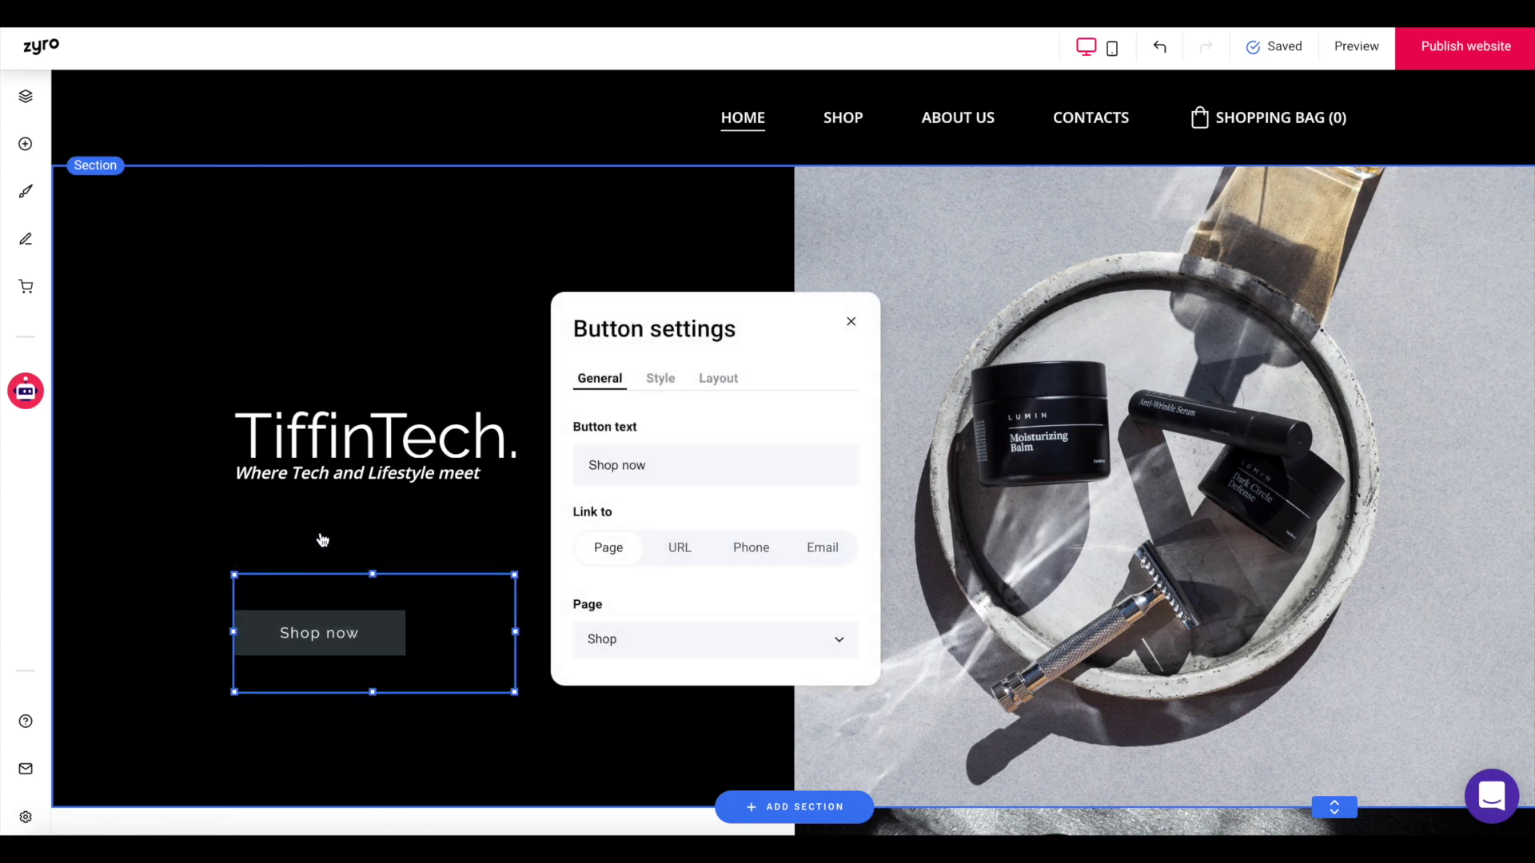
pyautogui.press('Tab')
pyautogui.press('BackSpace')
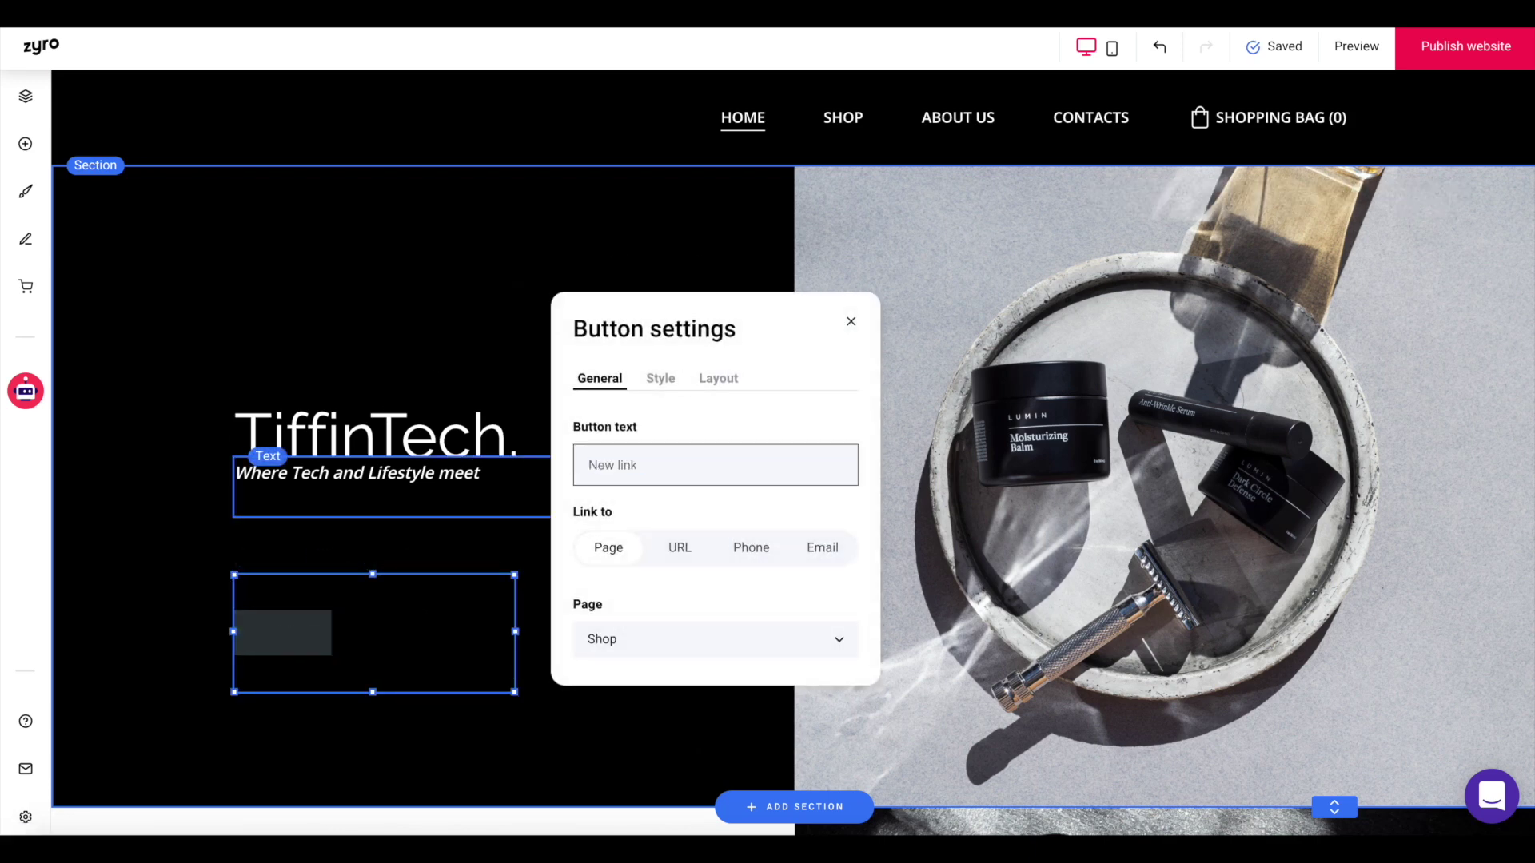
pyautogui.write('S')
pyautogui.press('BackSpace')
pyautogui.write('Shop Now')
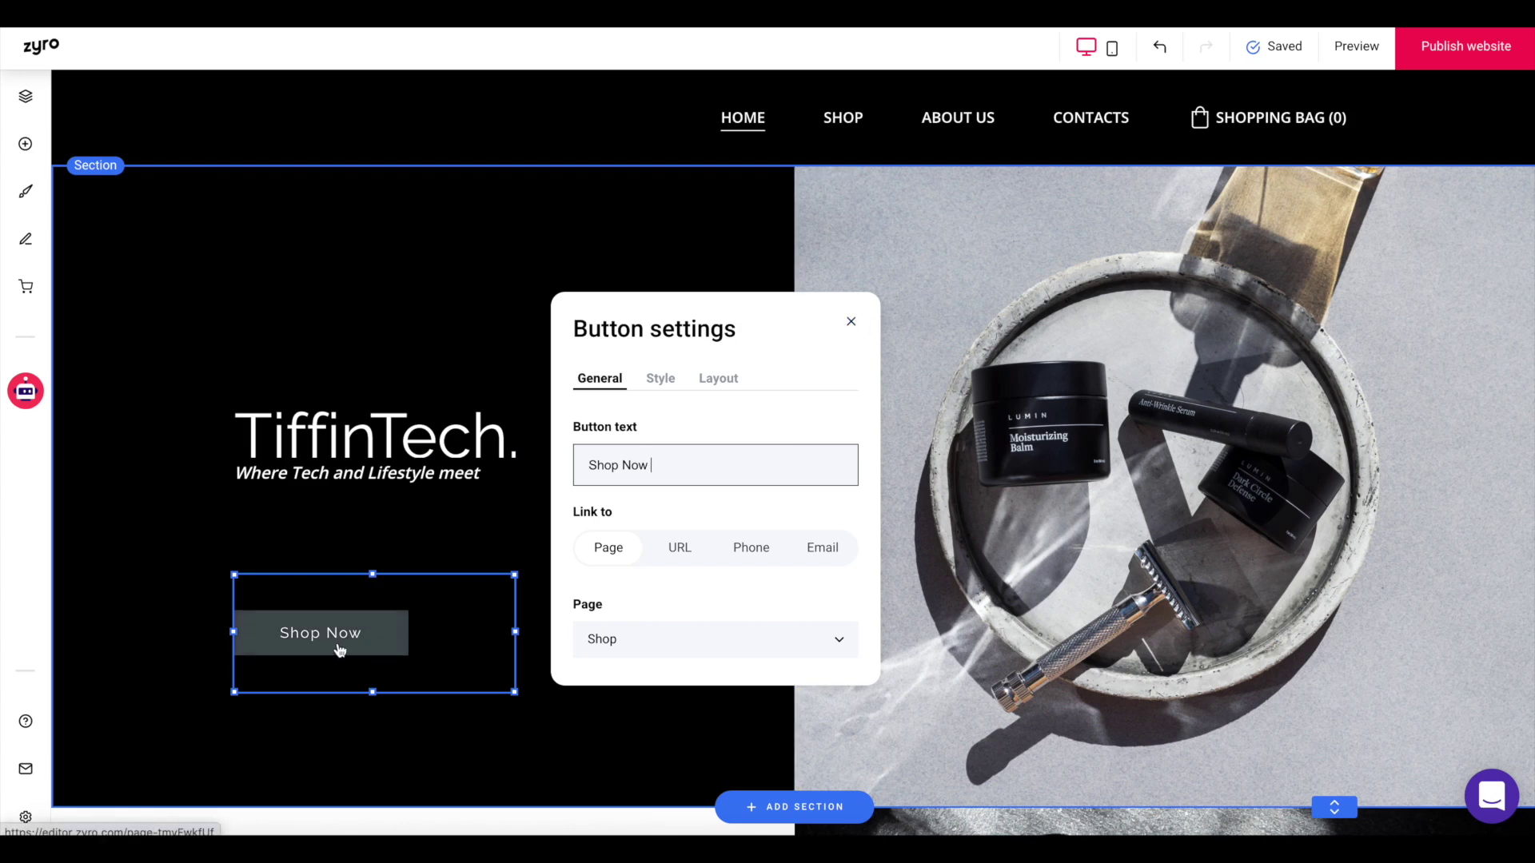
# Keep the primary button style after trying secondary, then close Button settings.
pyautogui.click(660, 378)
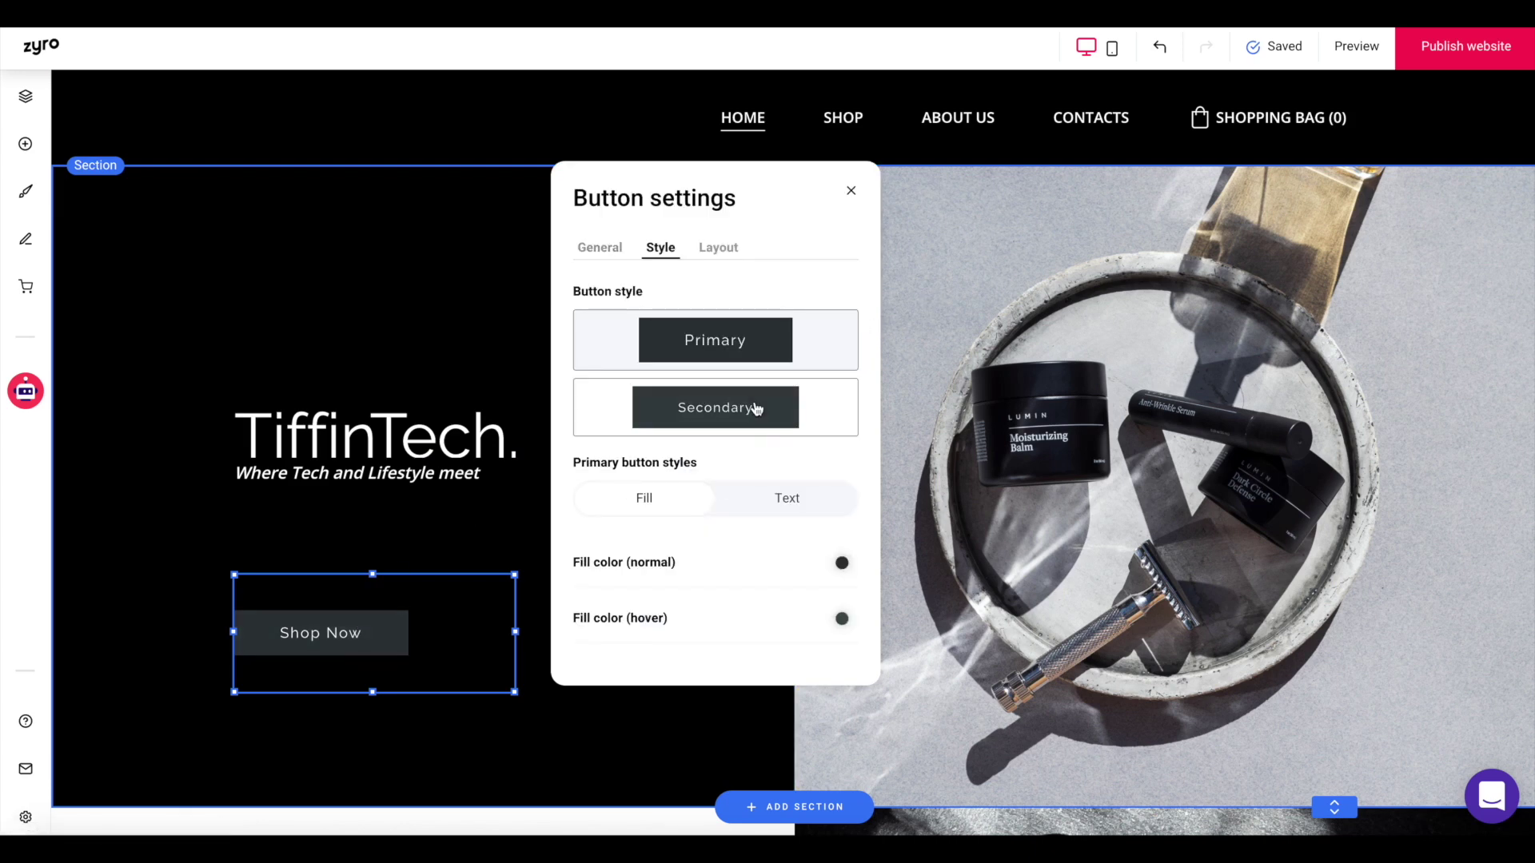
pyautogui.click(703, 414)
pyautogui.click(707, 352)
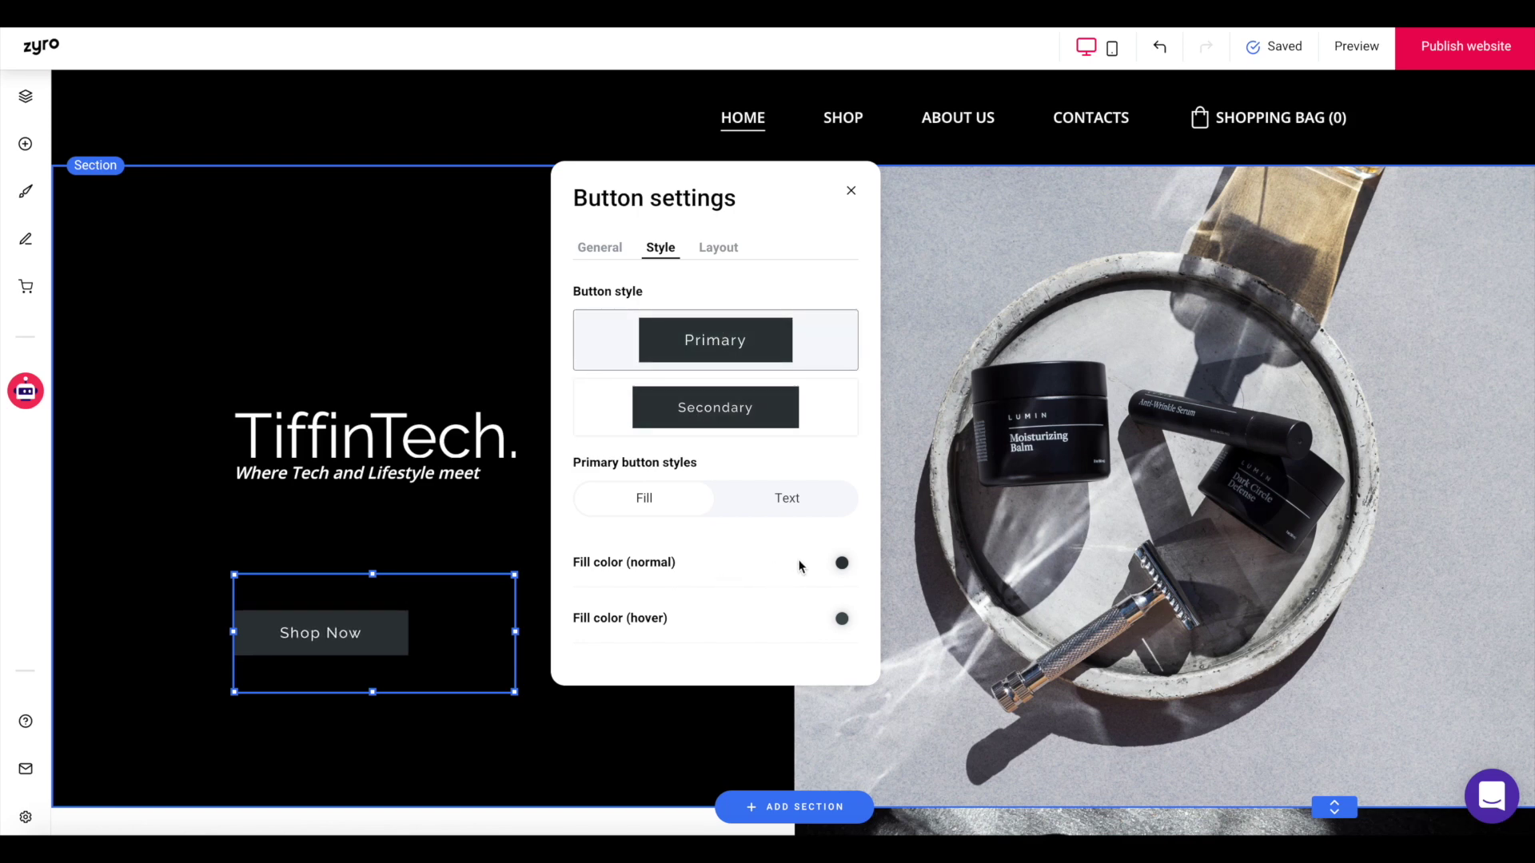
pyautogui.click(718, 248)
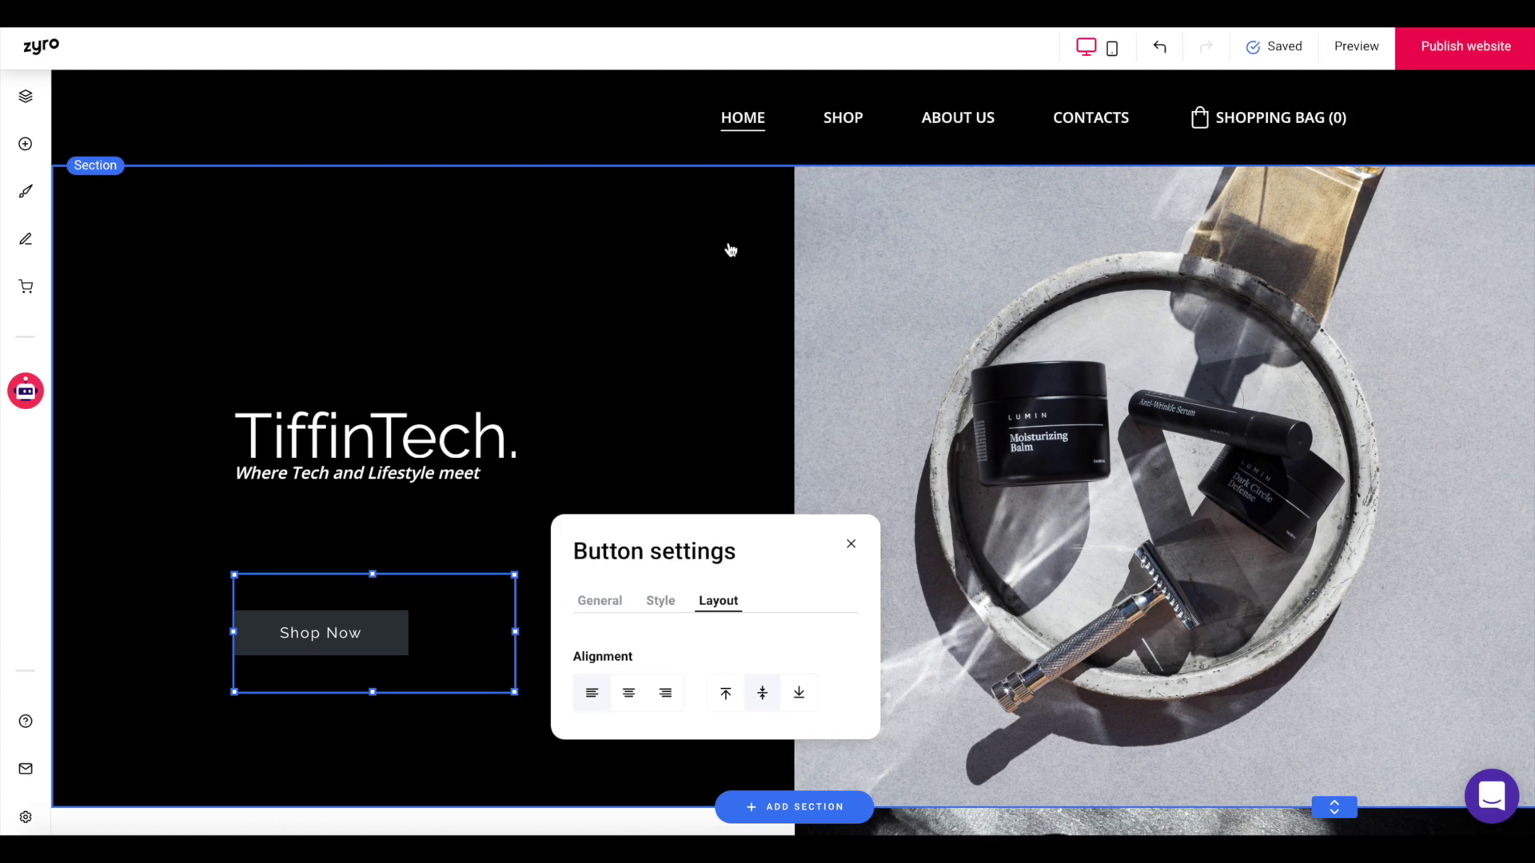
pyautogui.click(850, 544)
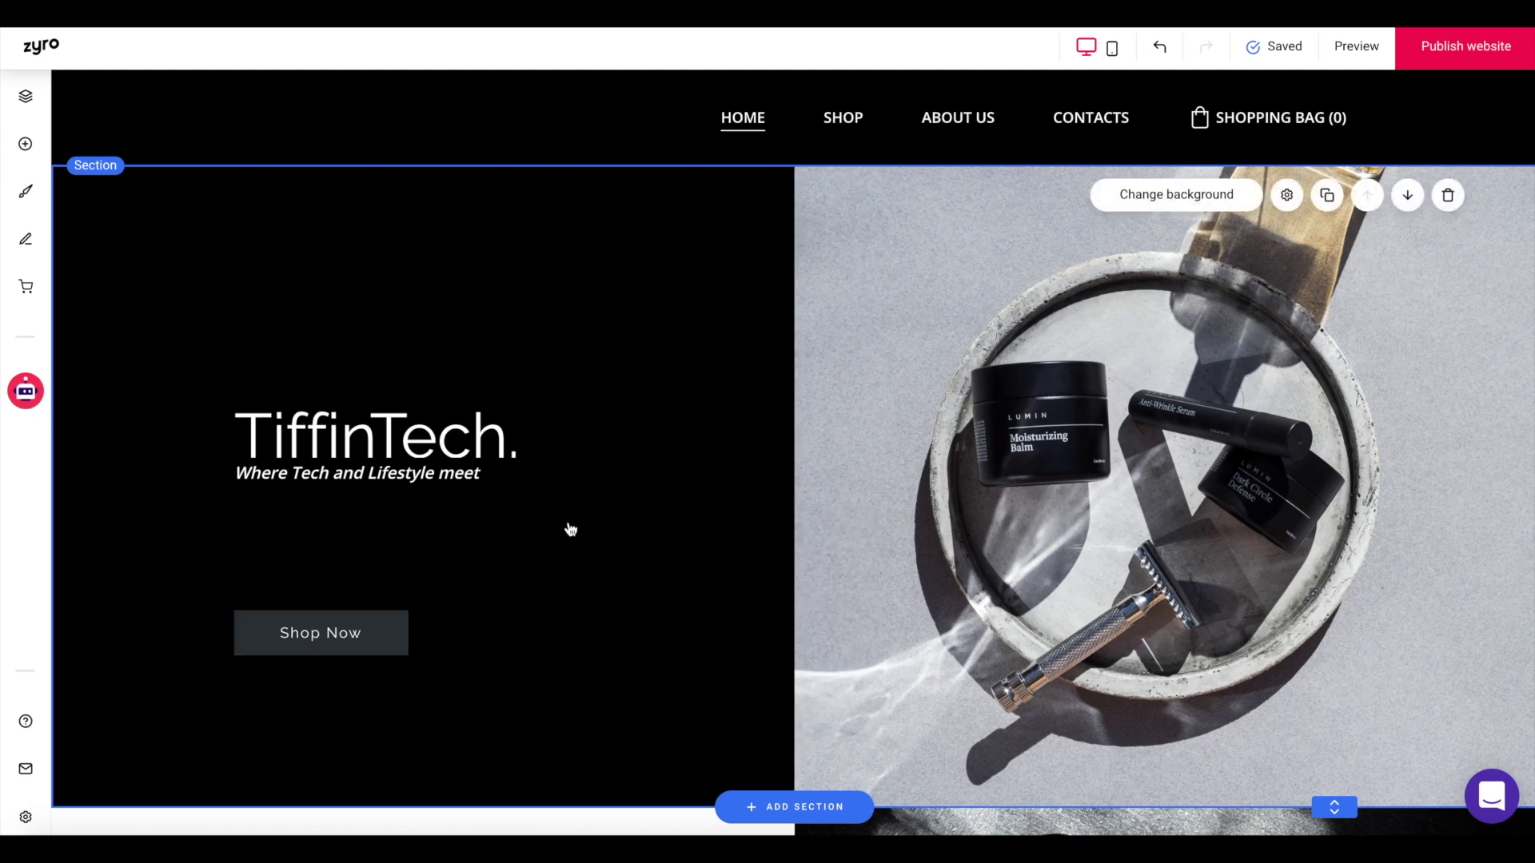
pyautogui.scroll(-3, 515, 535)
pyautogui.scroll(3, 515, 535)
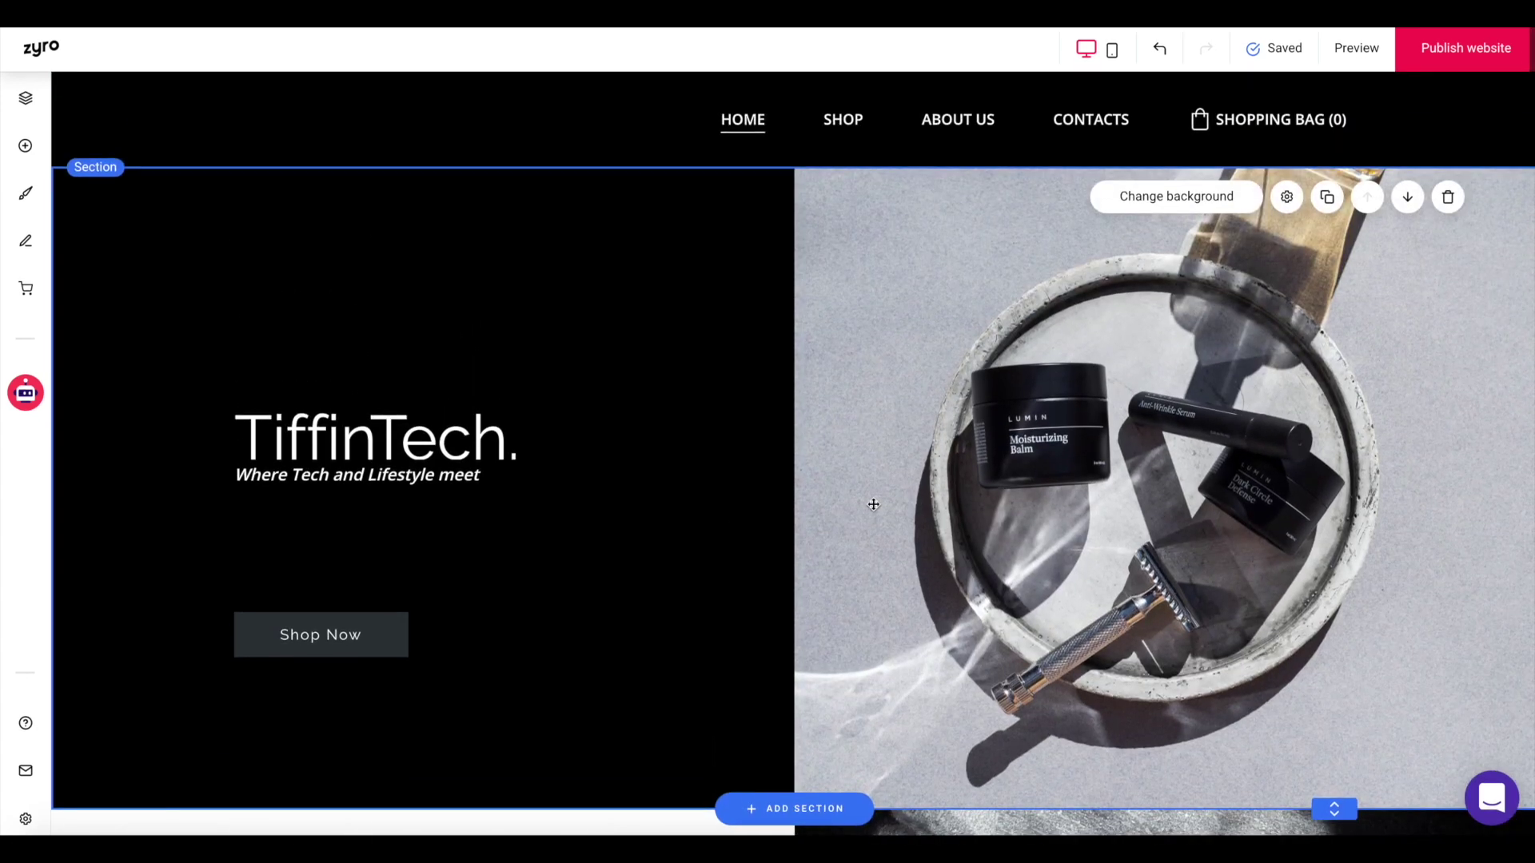
# Open the hero image's settings and review its click action and SEO alt text.
pyautogui.click(1209, 435)
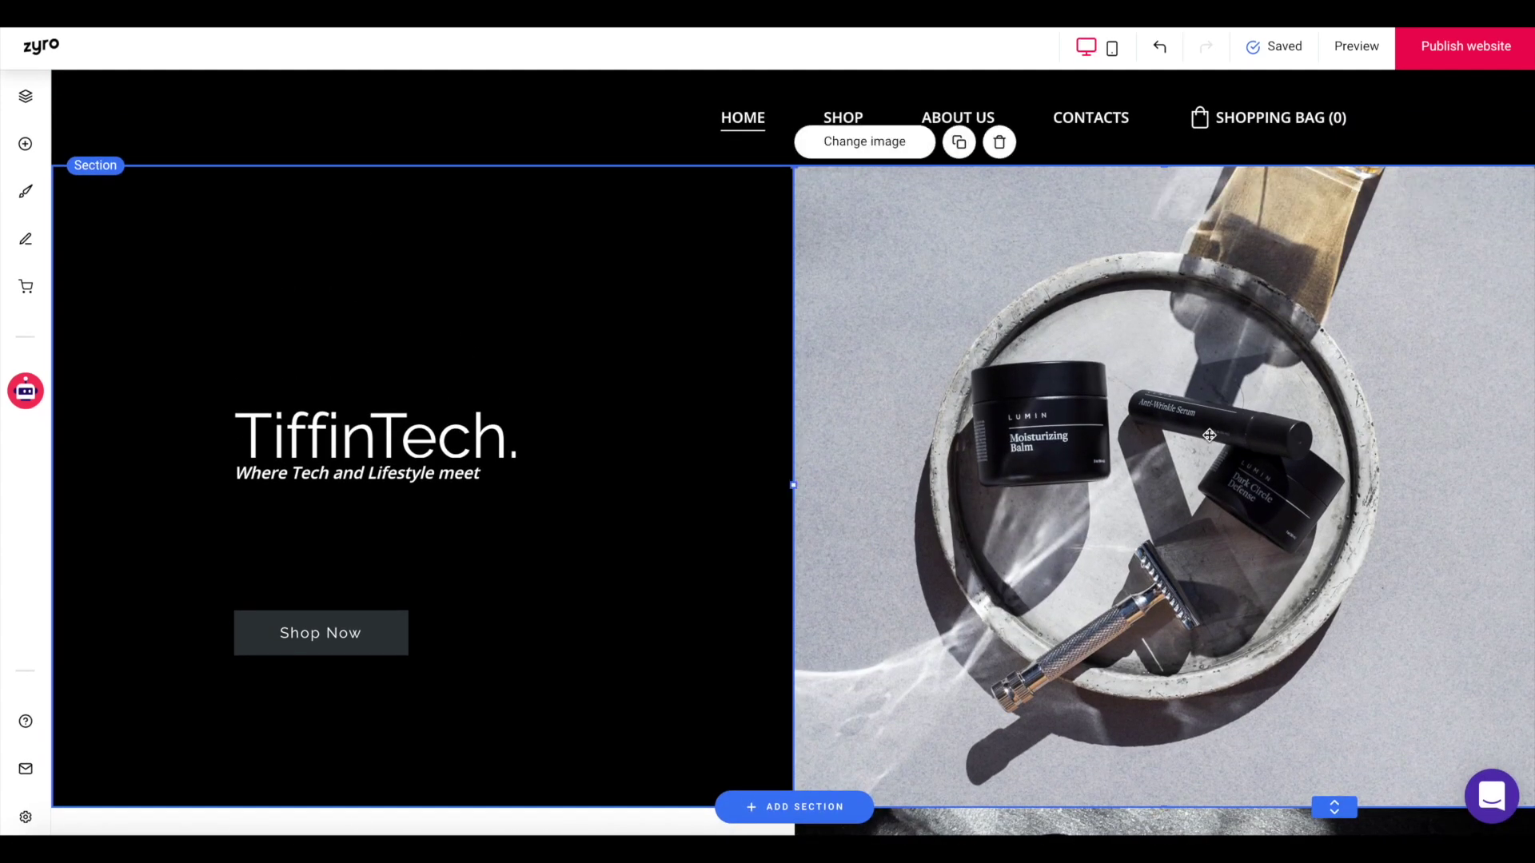
pyautogui.click(865, 147)
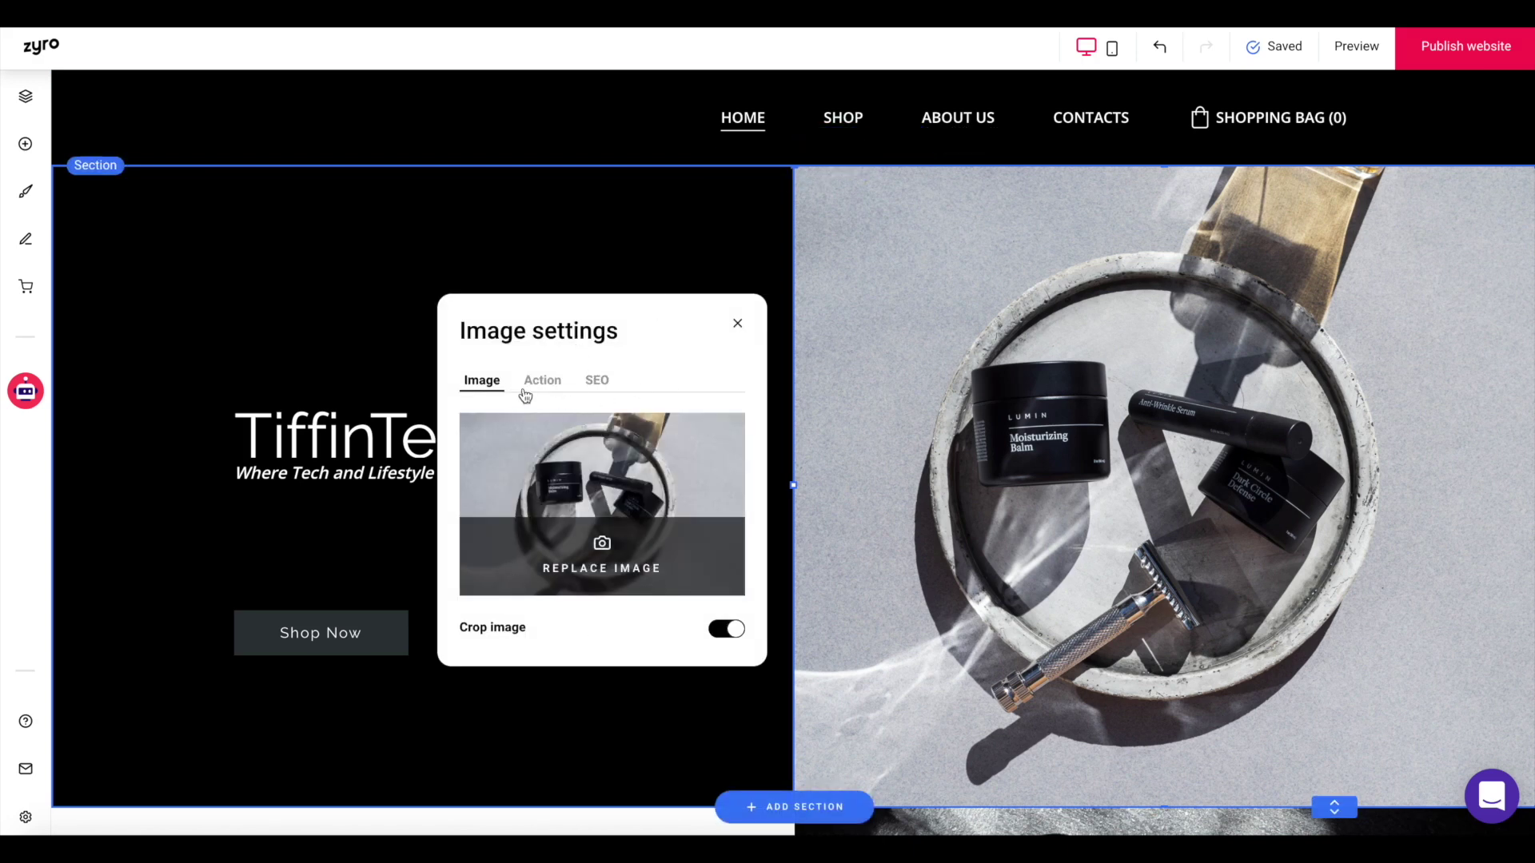
pyautogui.click(549, 383)
pyautogui.click(595, 385)
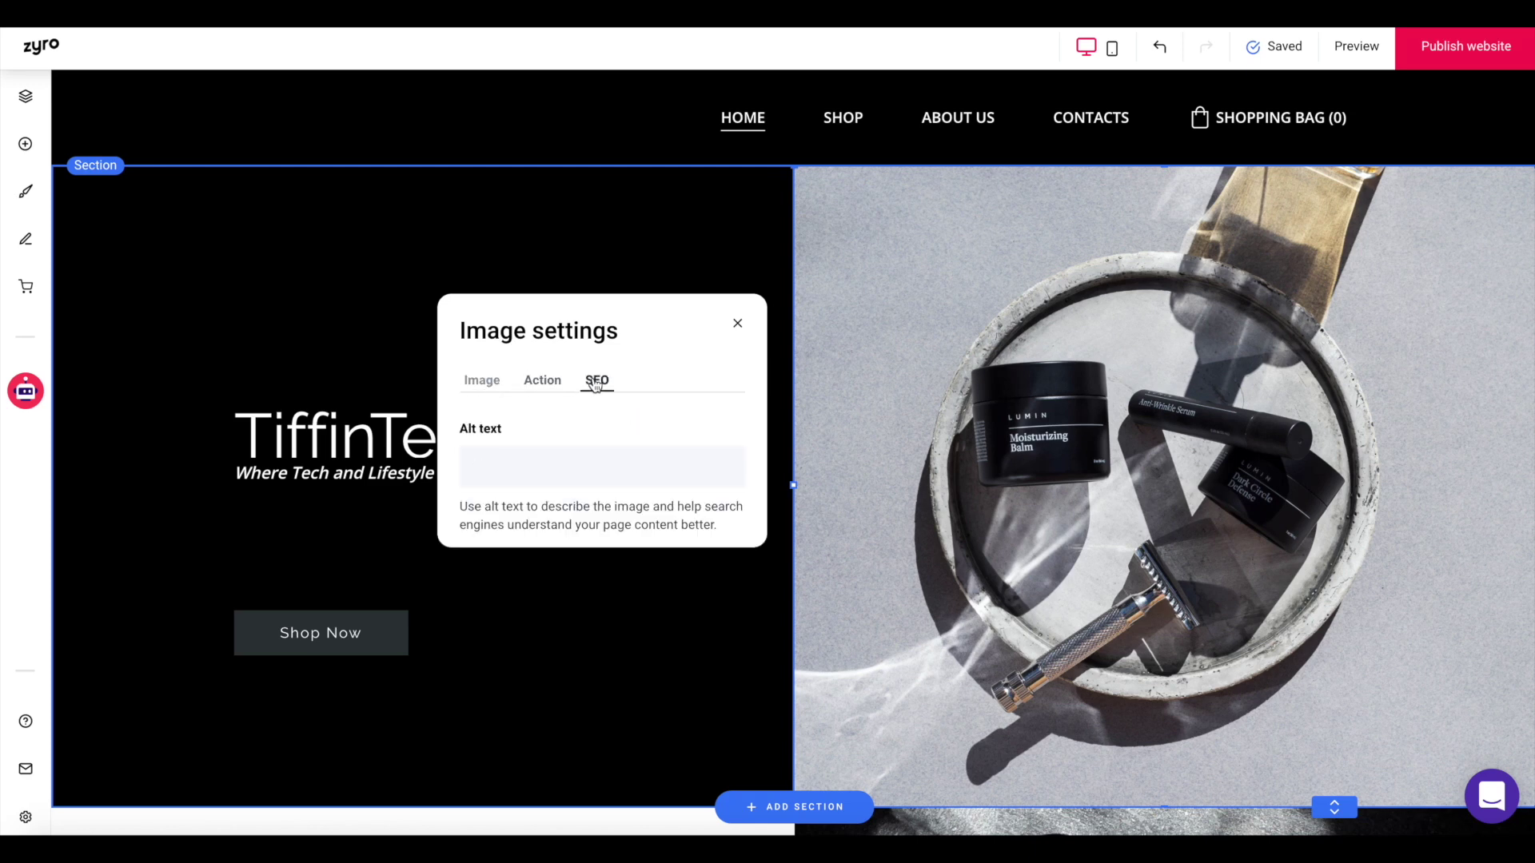
pyautogui.click(531, 463)
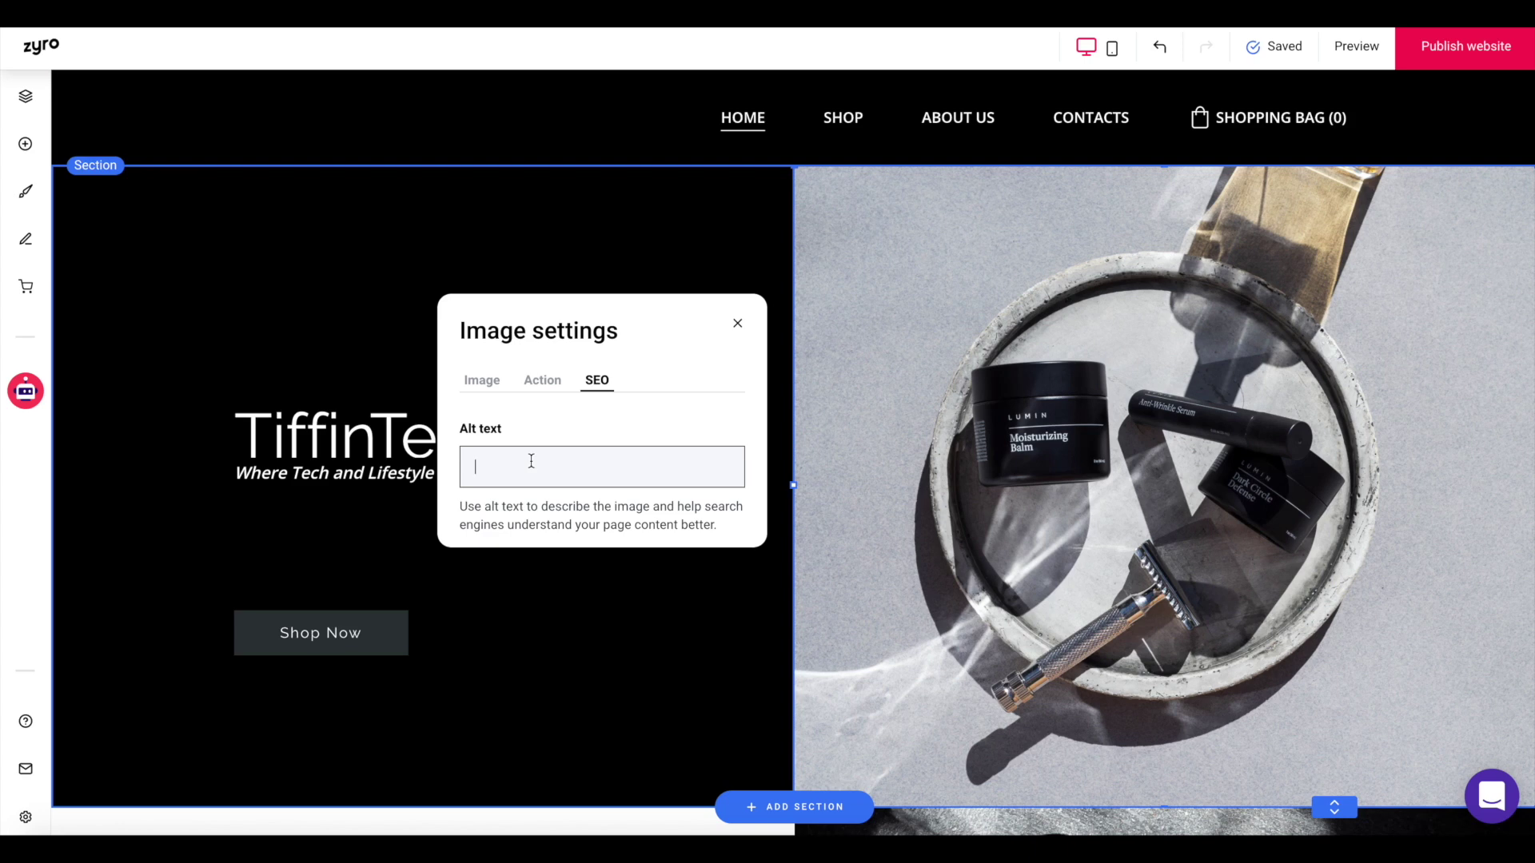
pyautogui.click(480, 381)
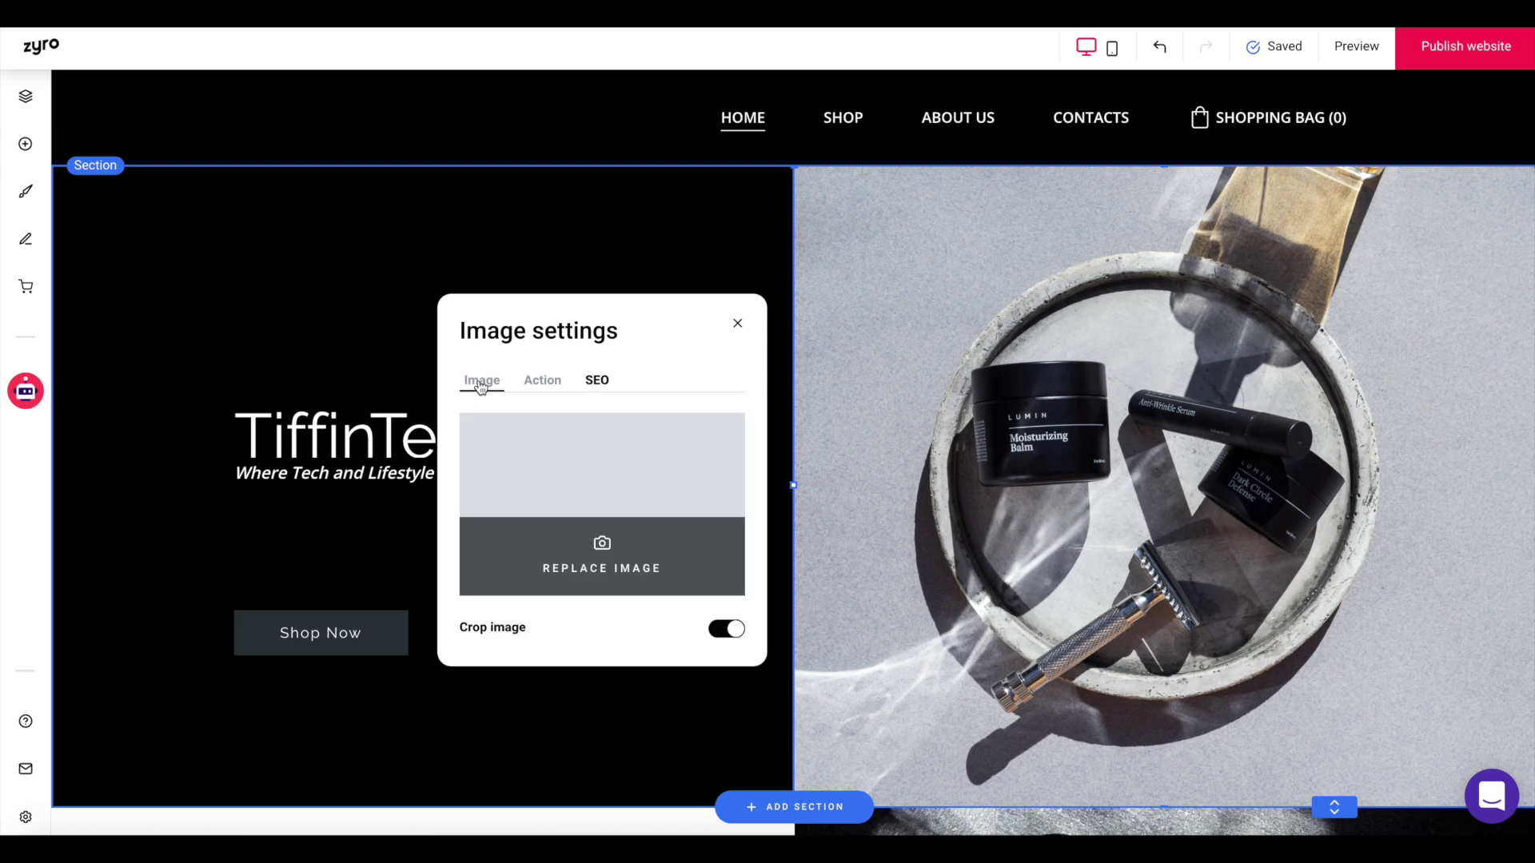
# Upload the photo of a woman at a desk with coding monitors and place it in the hero.
pyautogui.click(593, 556)
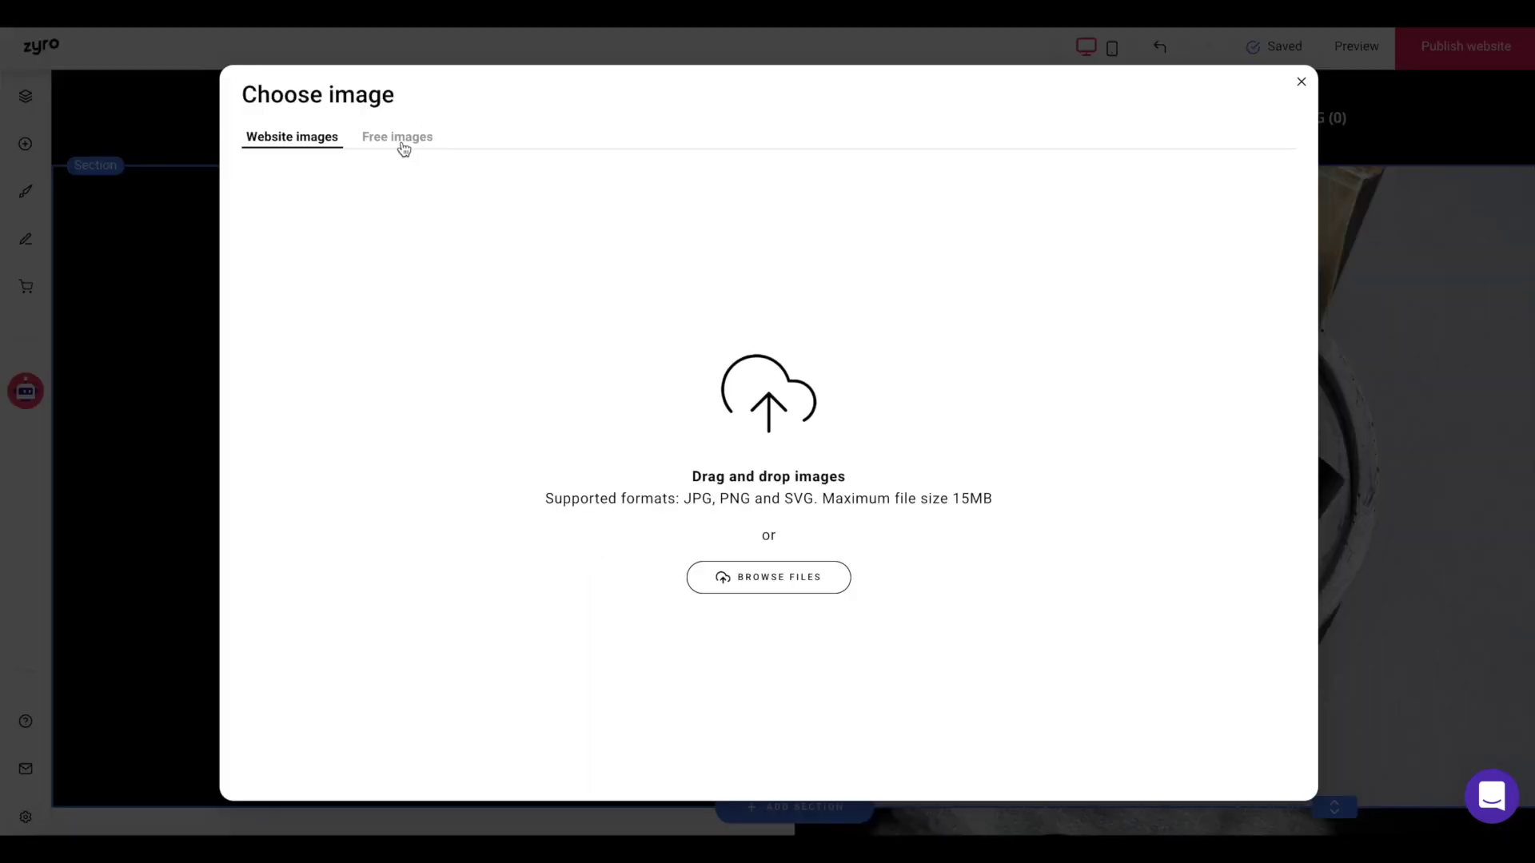
pyautogui.moveTo(753, 640); pyautogui.dragTo(802, 404)
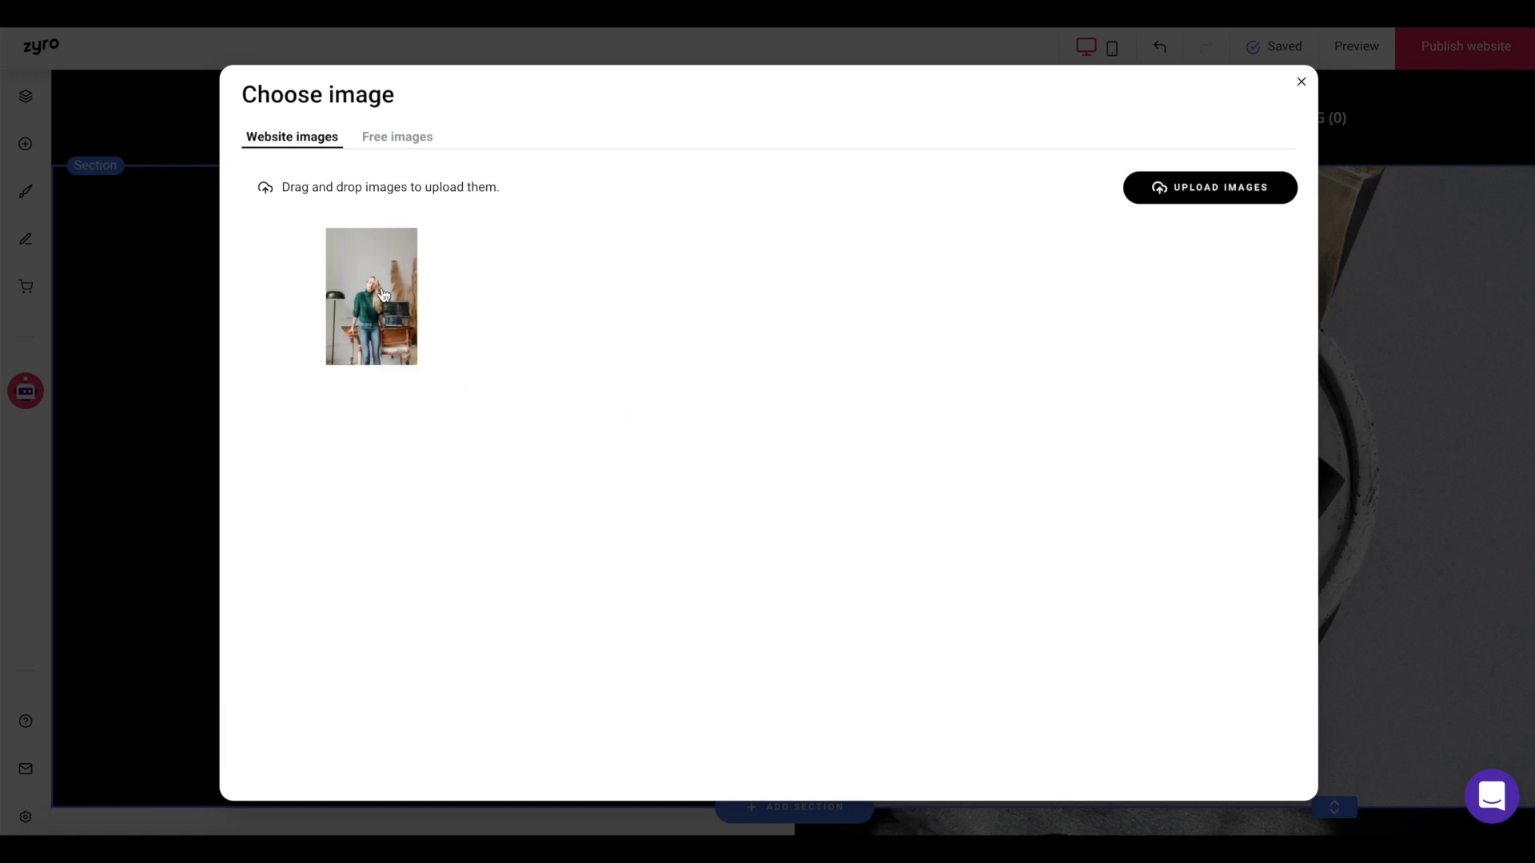
pyautogui.click(381, 290)
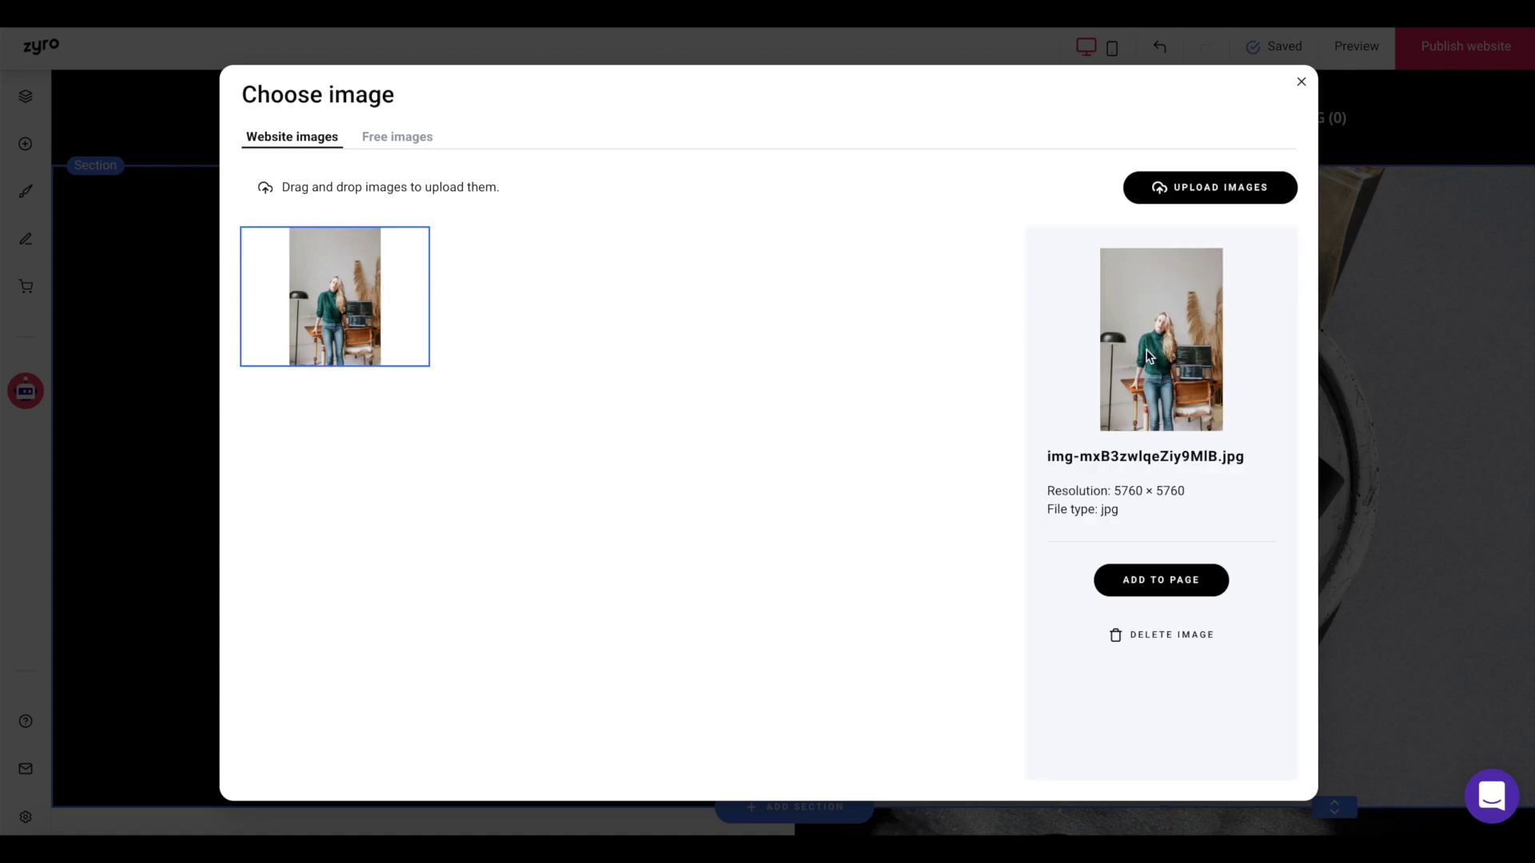
pyautogui.click(1151, 589)
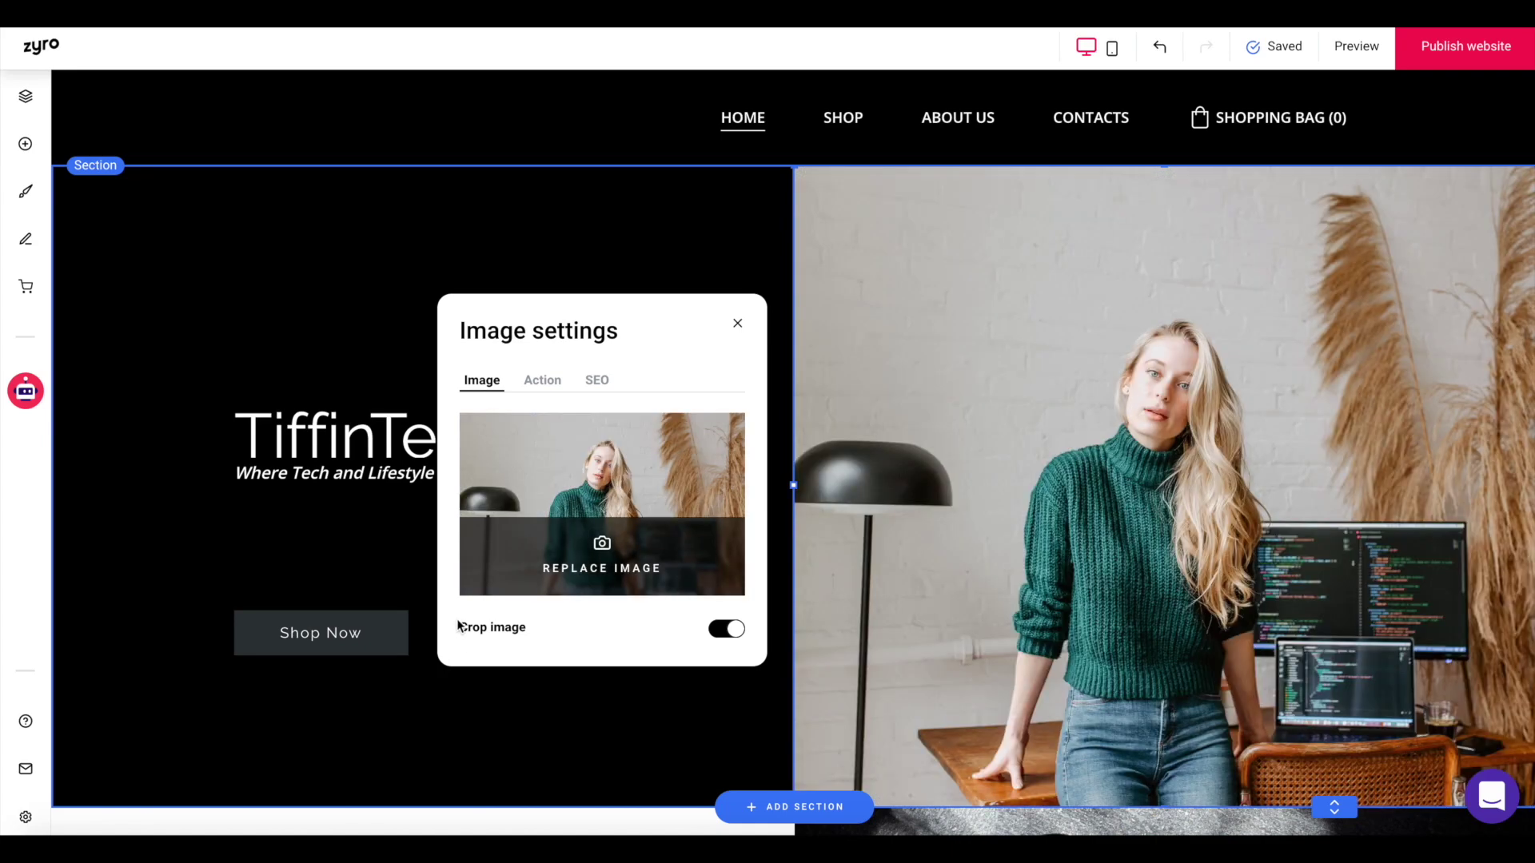
pyautogui.scroll(-1, 1085, 394)
pyautogui.scroll(1, 1085, 394)
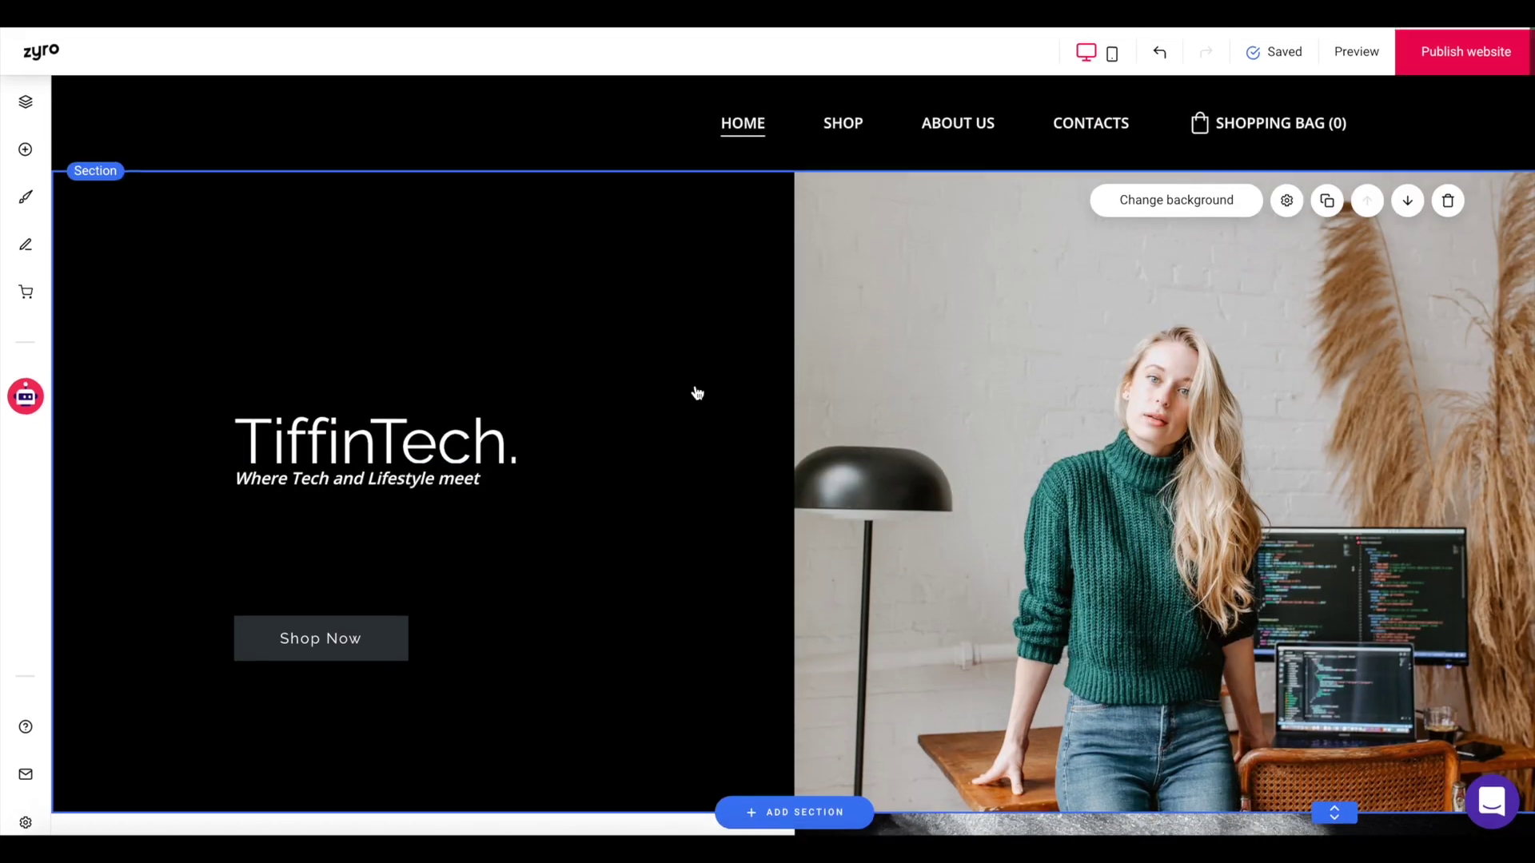
pyautogui.scroll(-2, 694, 380)
pyautogui.scroll(2, 693, 377)
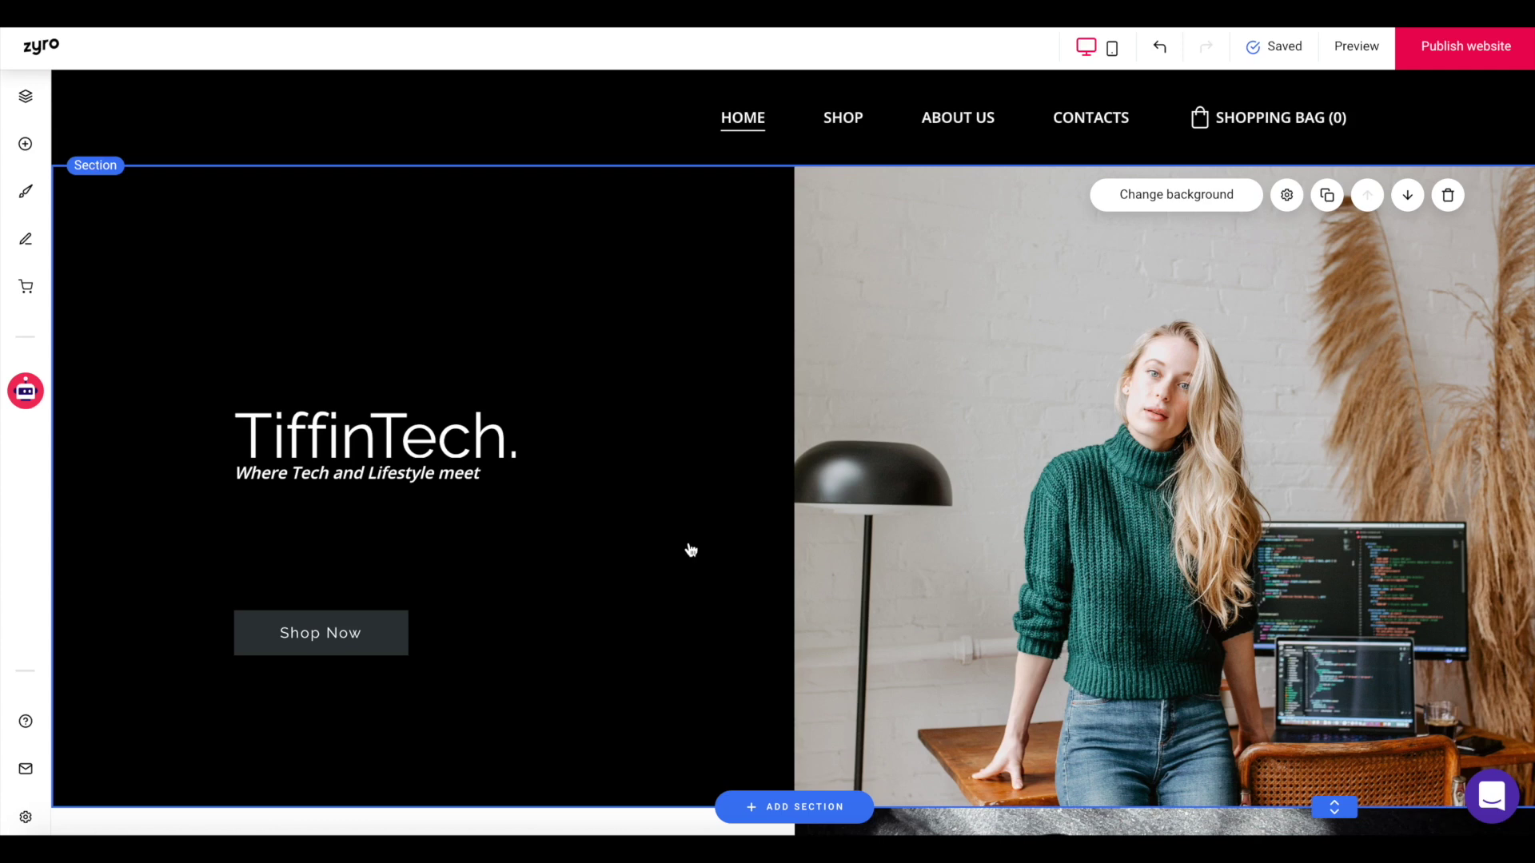
pyautogui.scroll(-5, 689, 550)
# Rename 'Start your journey with us' to 'About TiffinTech' and delete the 'Invest in yourself' line.
pyautogui.scroll(-3, 691, 550)
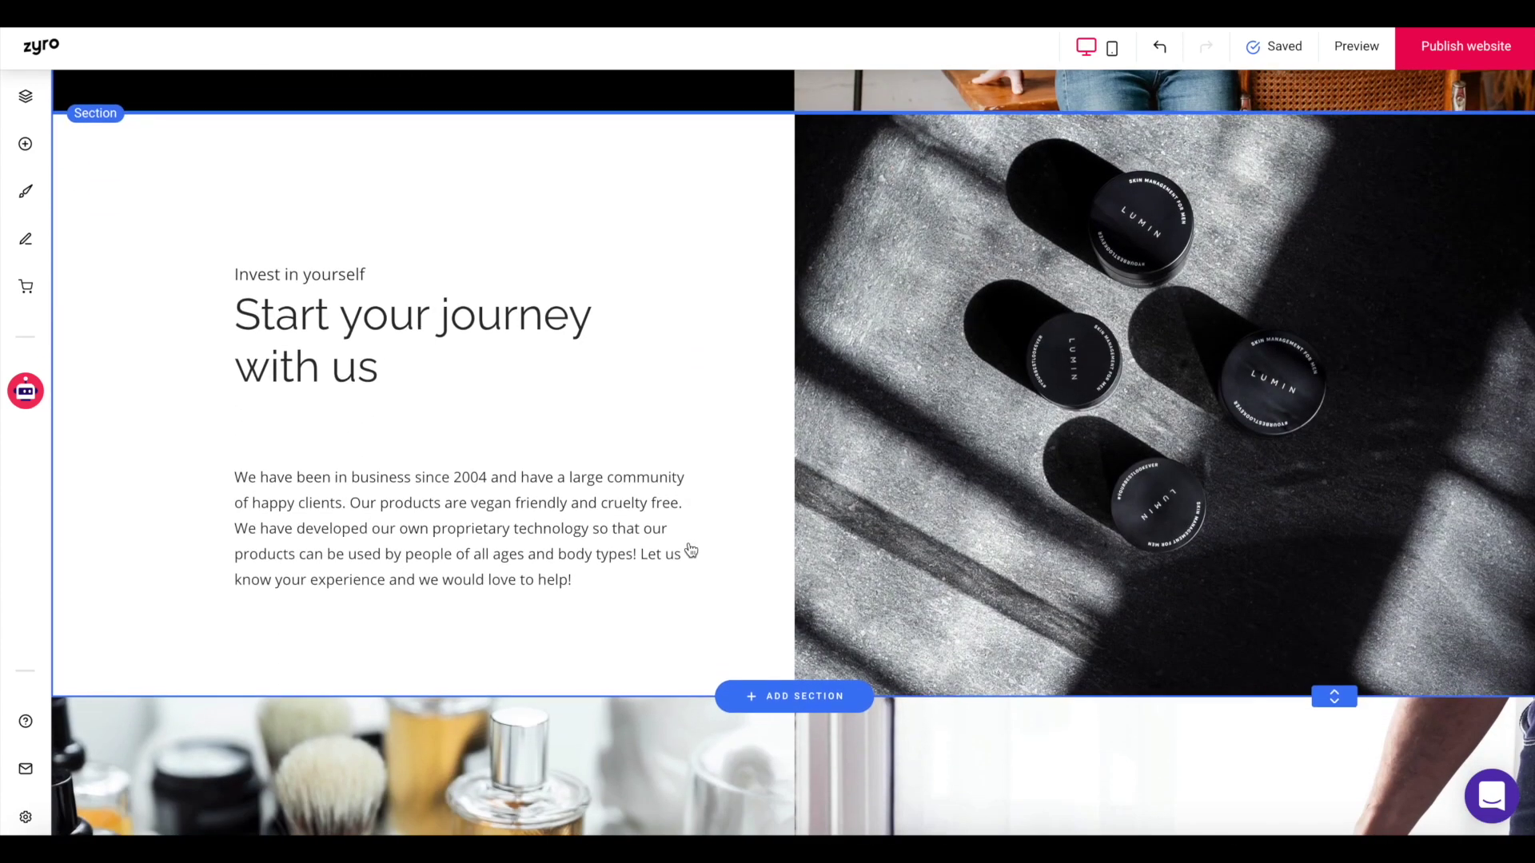
pyautogui.click(356, 310)
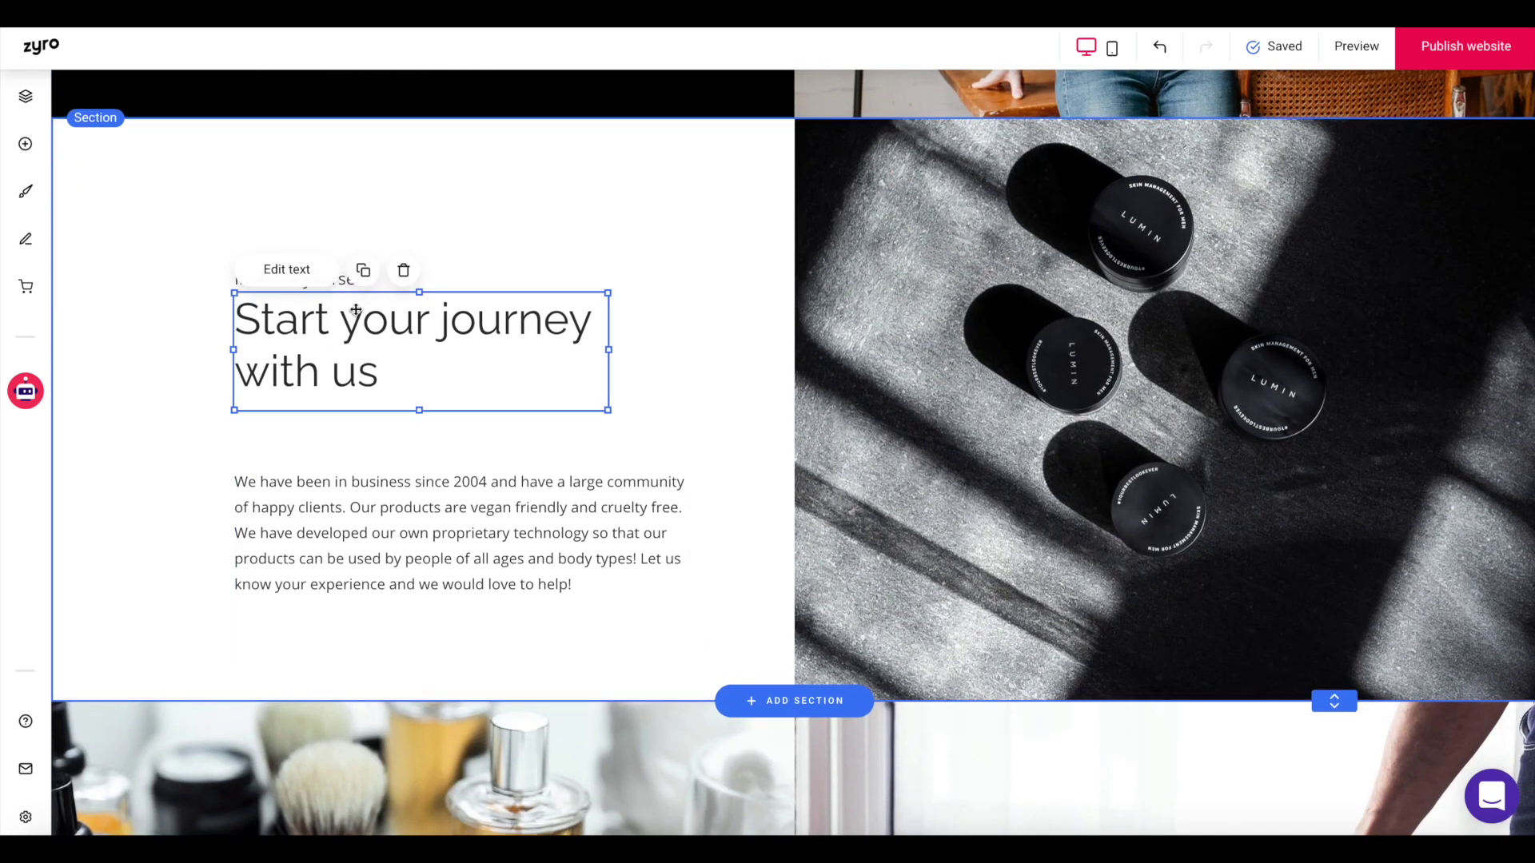
pyautogui.click(286, 270)
pyautogui.moveTo(439, 358); pyautogui.dragTo(212, 311)
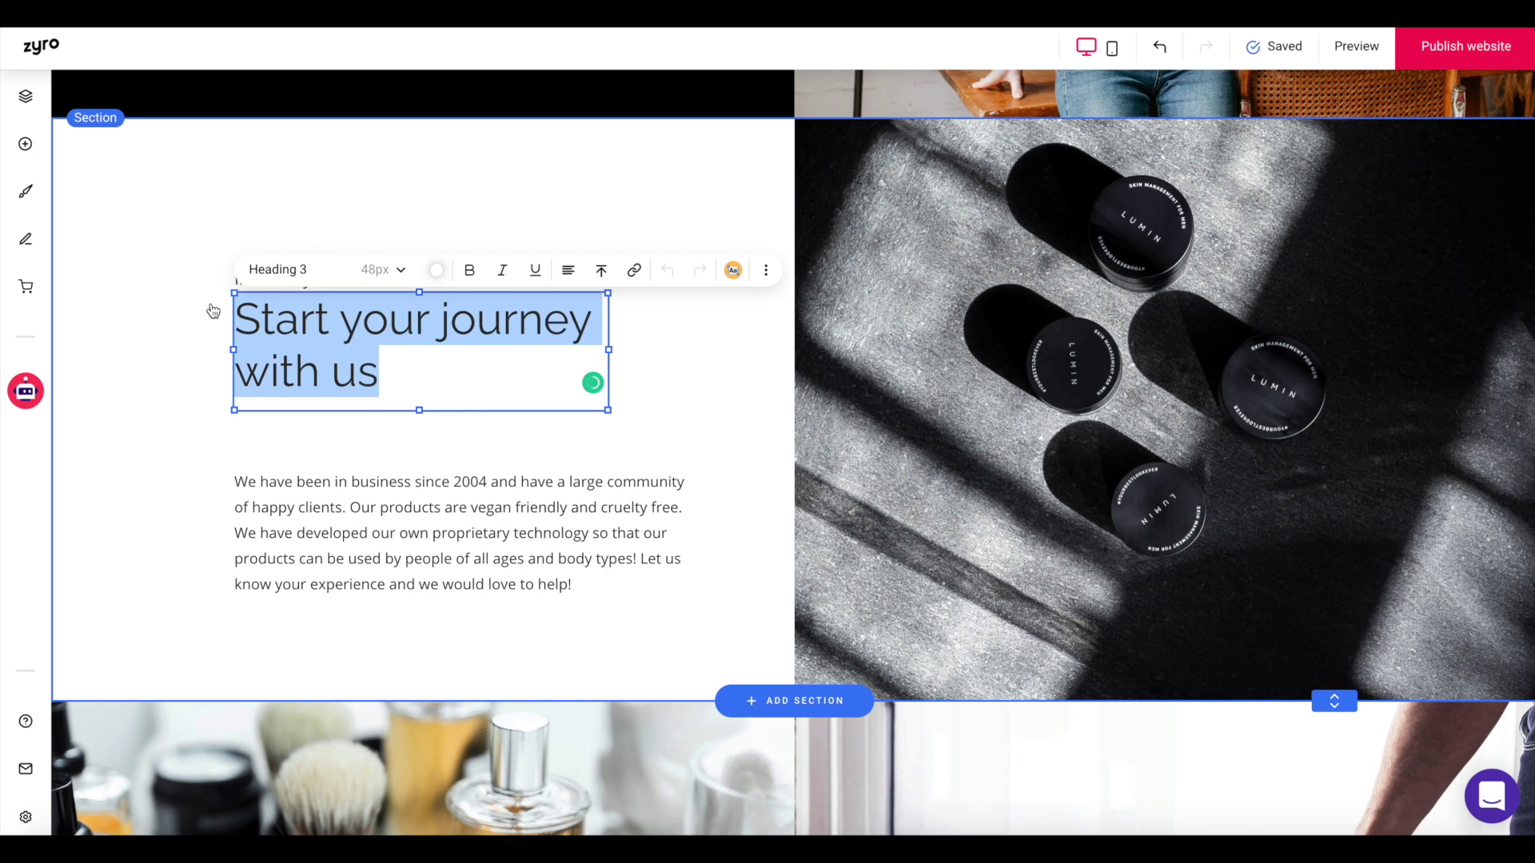
pyautogui.write('About ')
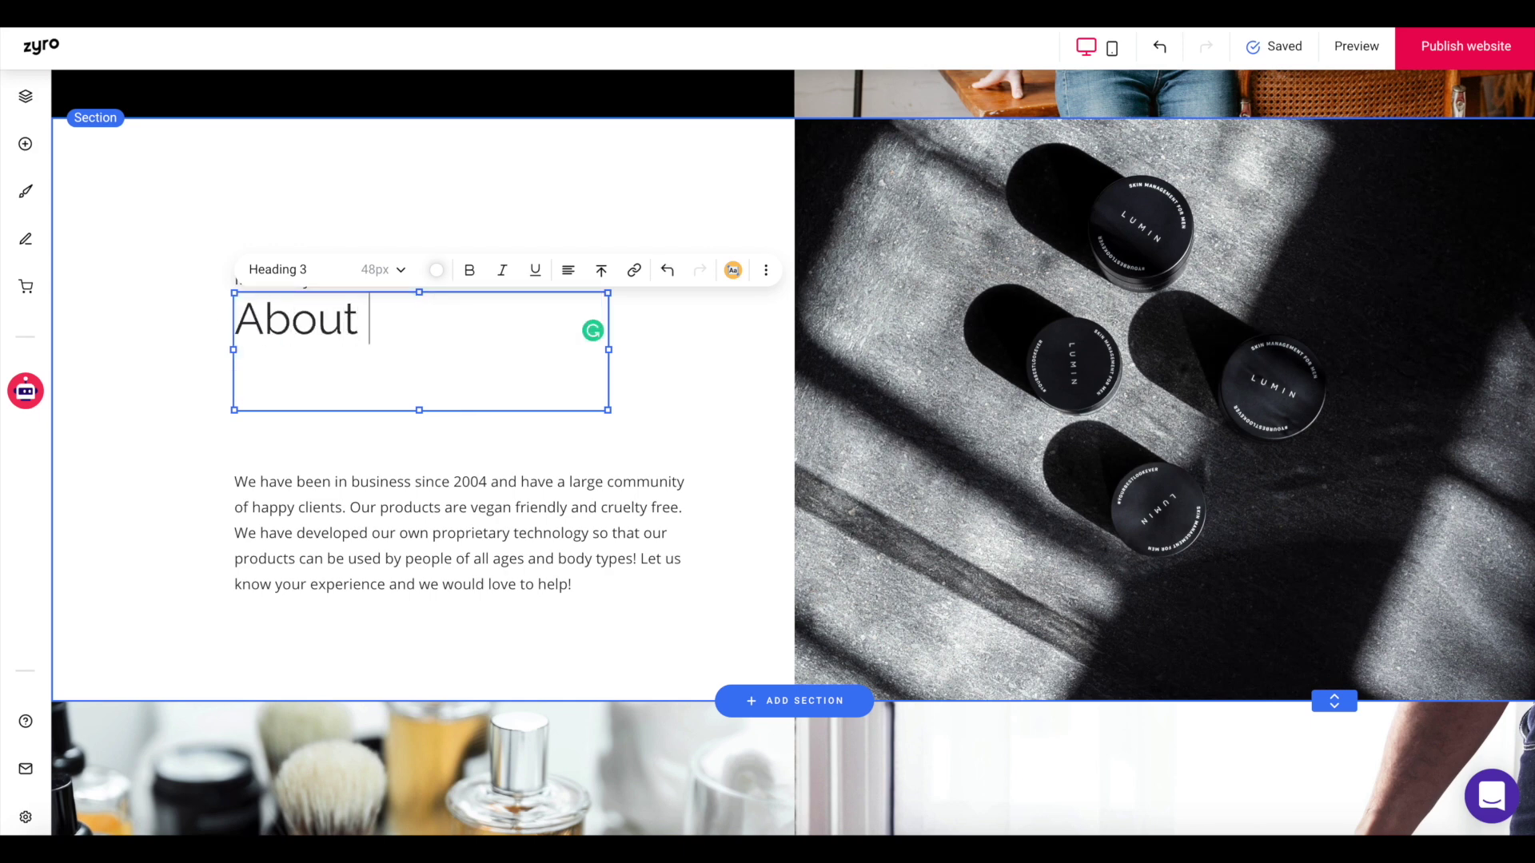
pyautogui.write('Tiffintech')
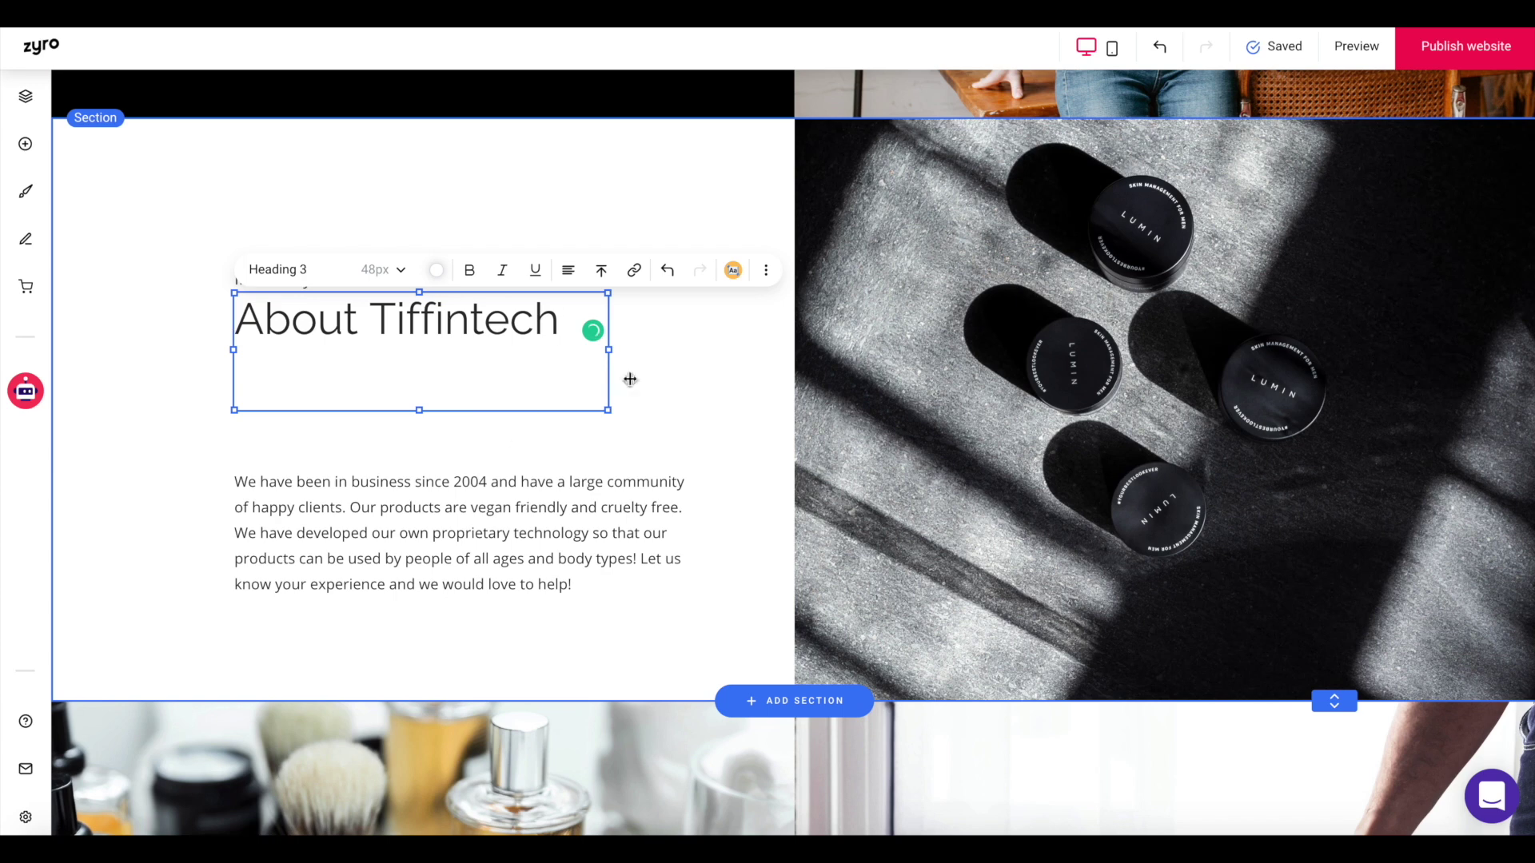
pyautogui.click(487, 321)
pyautogui.press('BackSpace')
pyautogui.write('T')
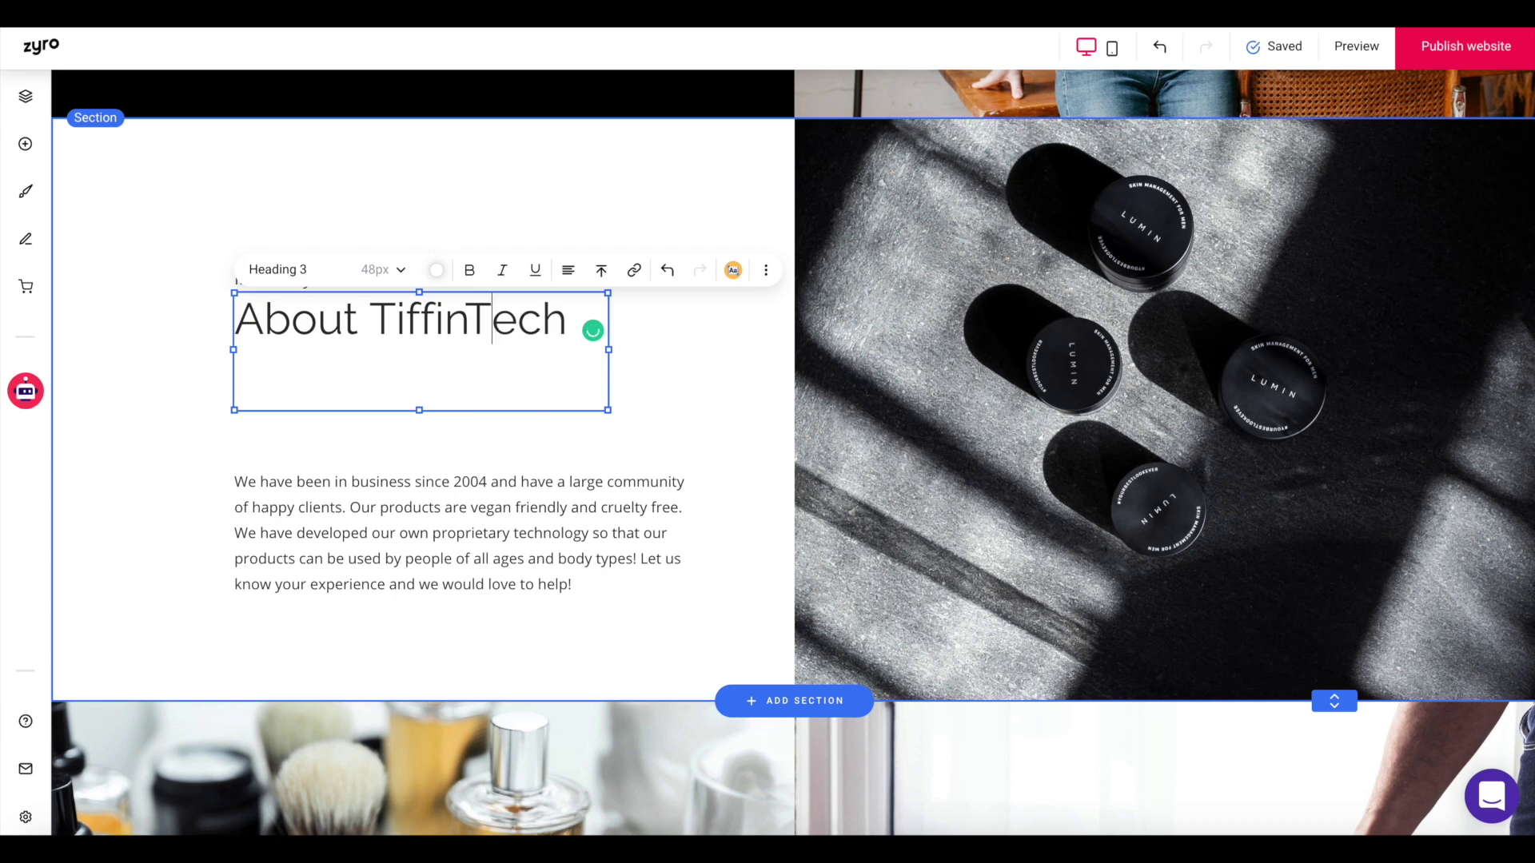
pyautogui.click(335, 278)
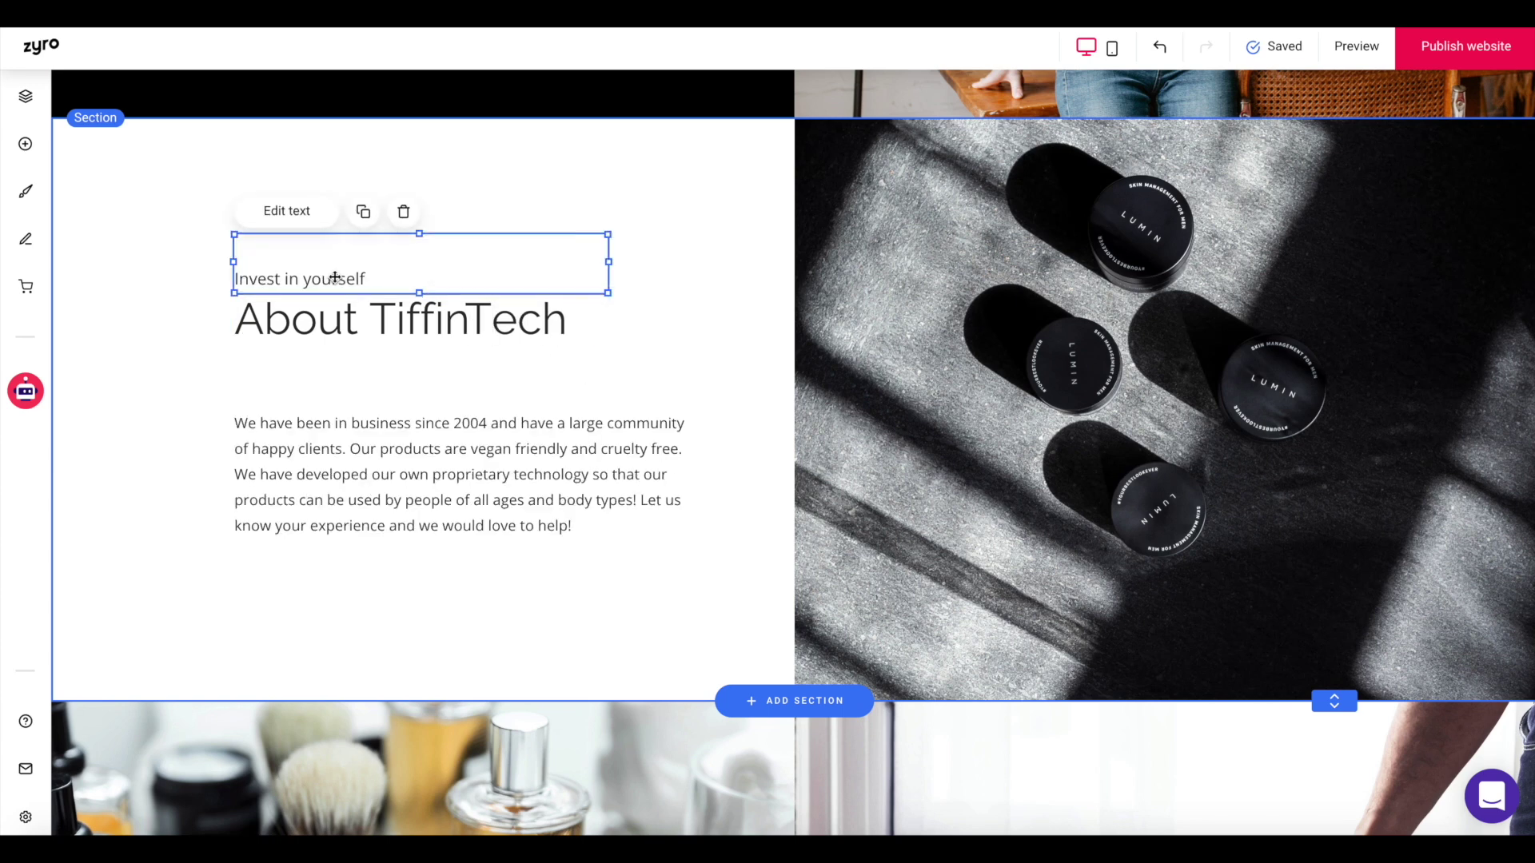
pyautogui.click(403, 211)
# Replace the About section photo by searching the free images for 'code'.
pyautogui.click(965, 244)
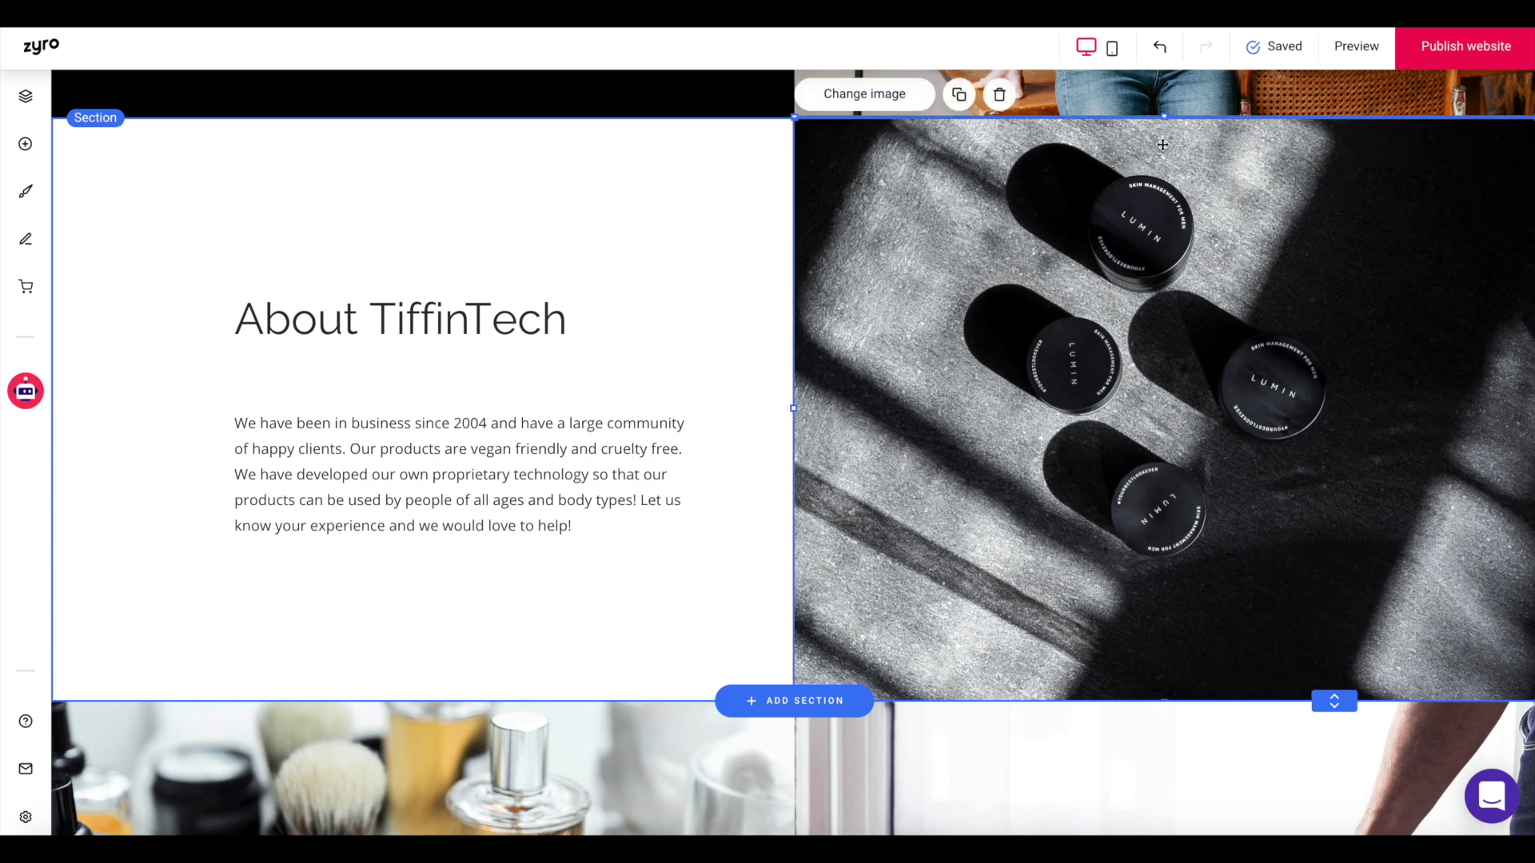
pyautogui.click(885, 94)
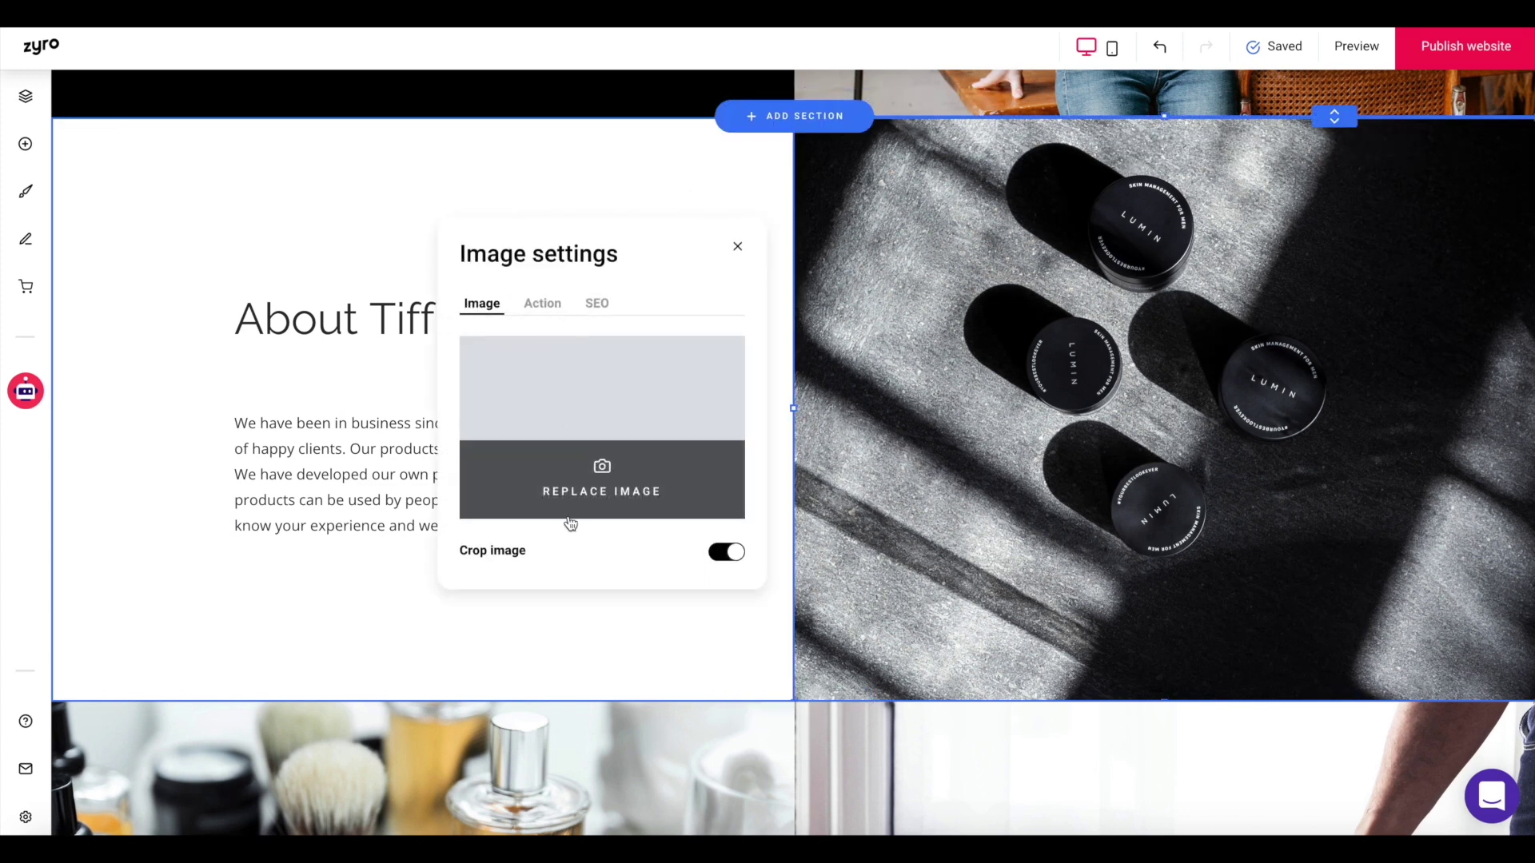
pyautogui.click(620, 500)
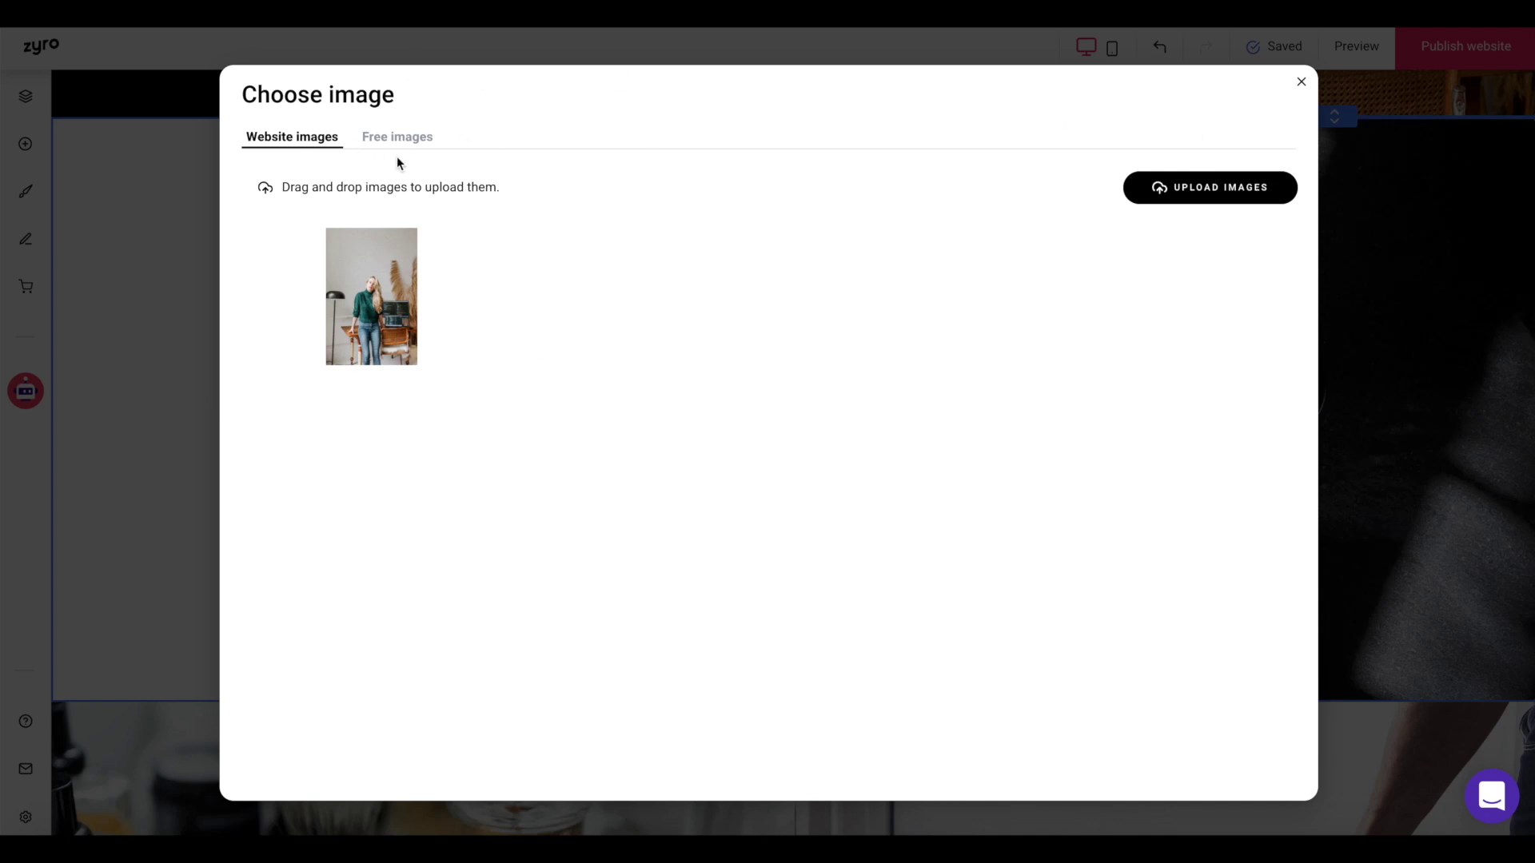
pyautogui.click(377, 141)
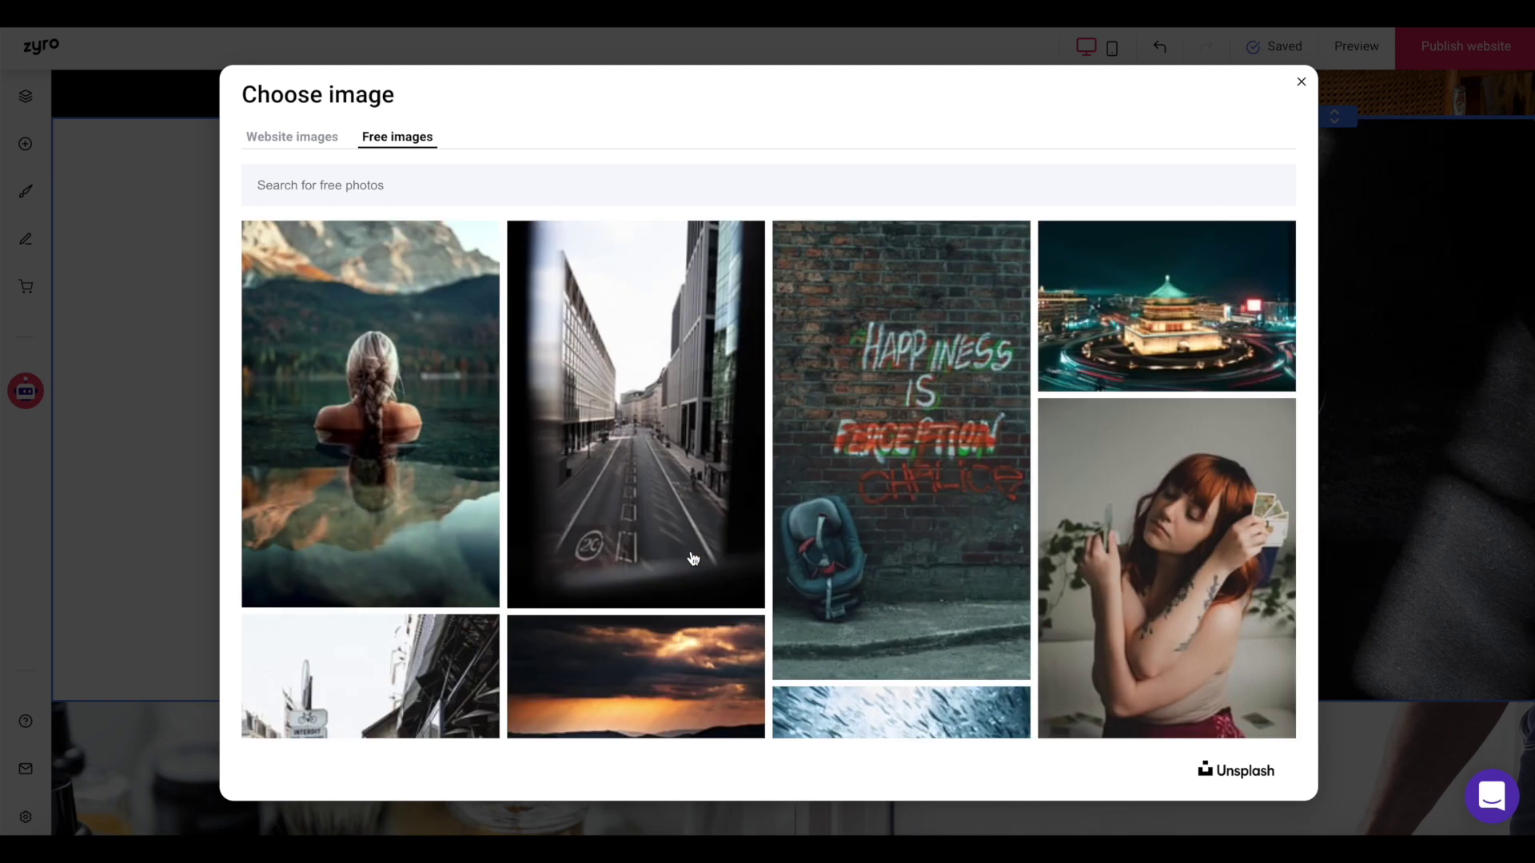
pyautogui.click(367, 169)
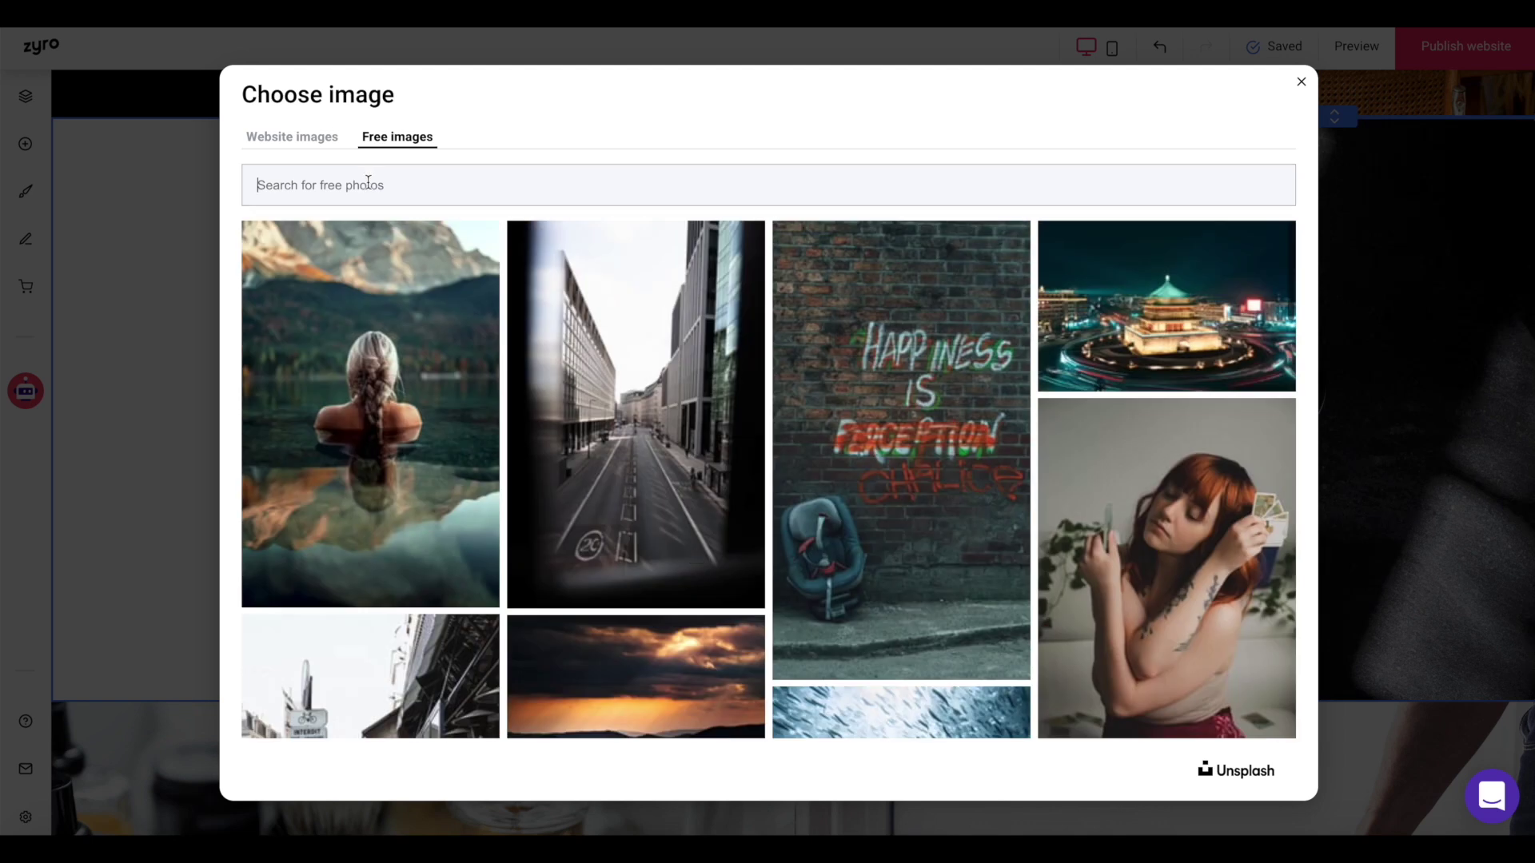
pyautogui.write('code')
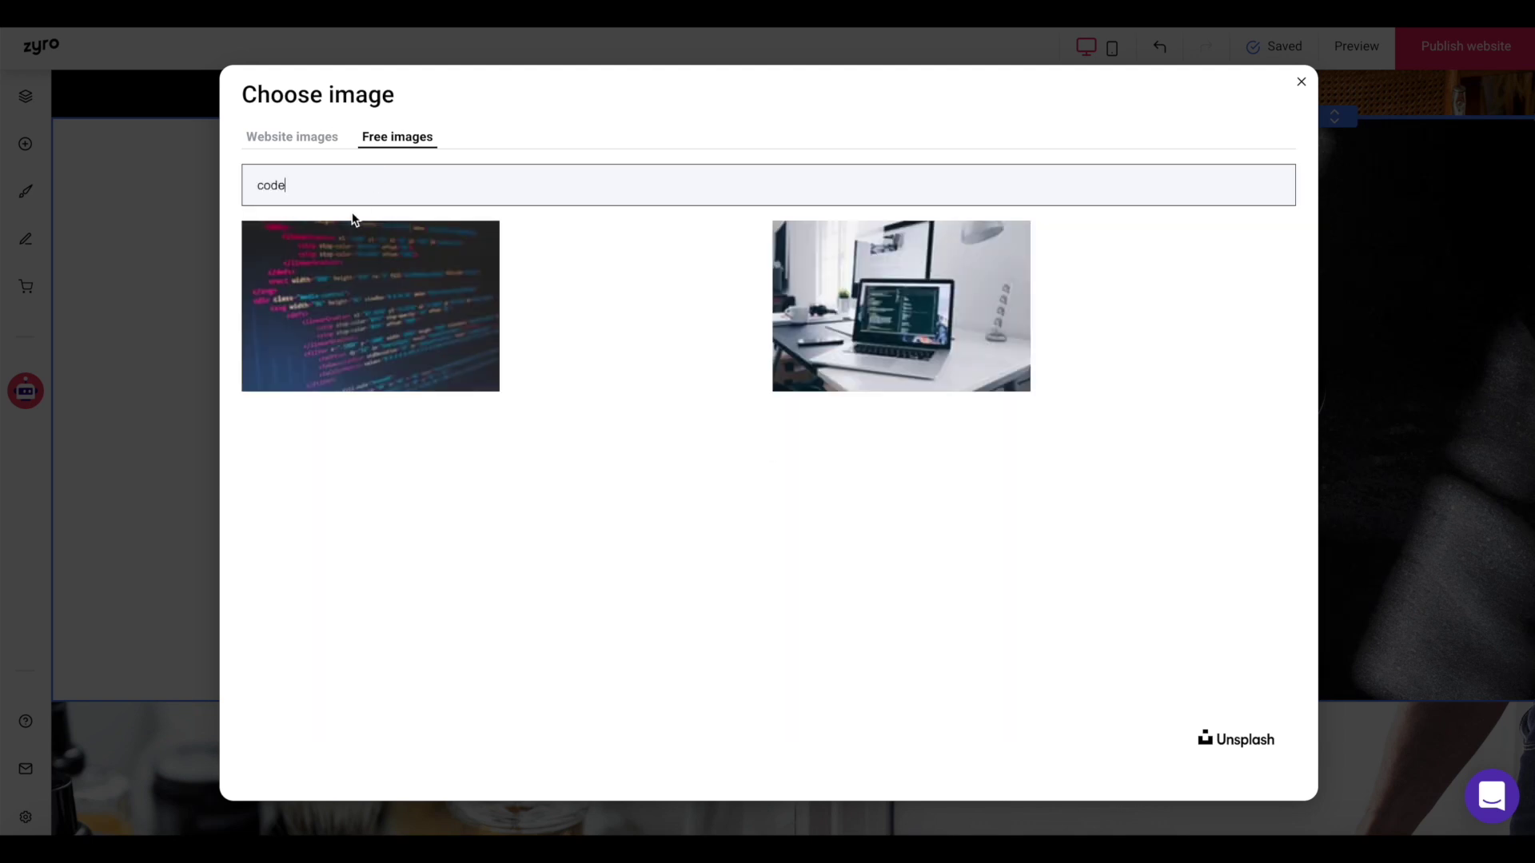
# Pick the night-city laptop photo from the results and add it to the page.
pyautogui.scroll(-4, 820, 340)
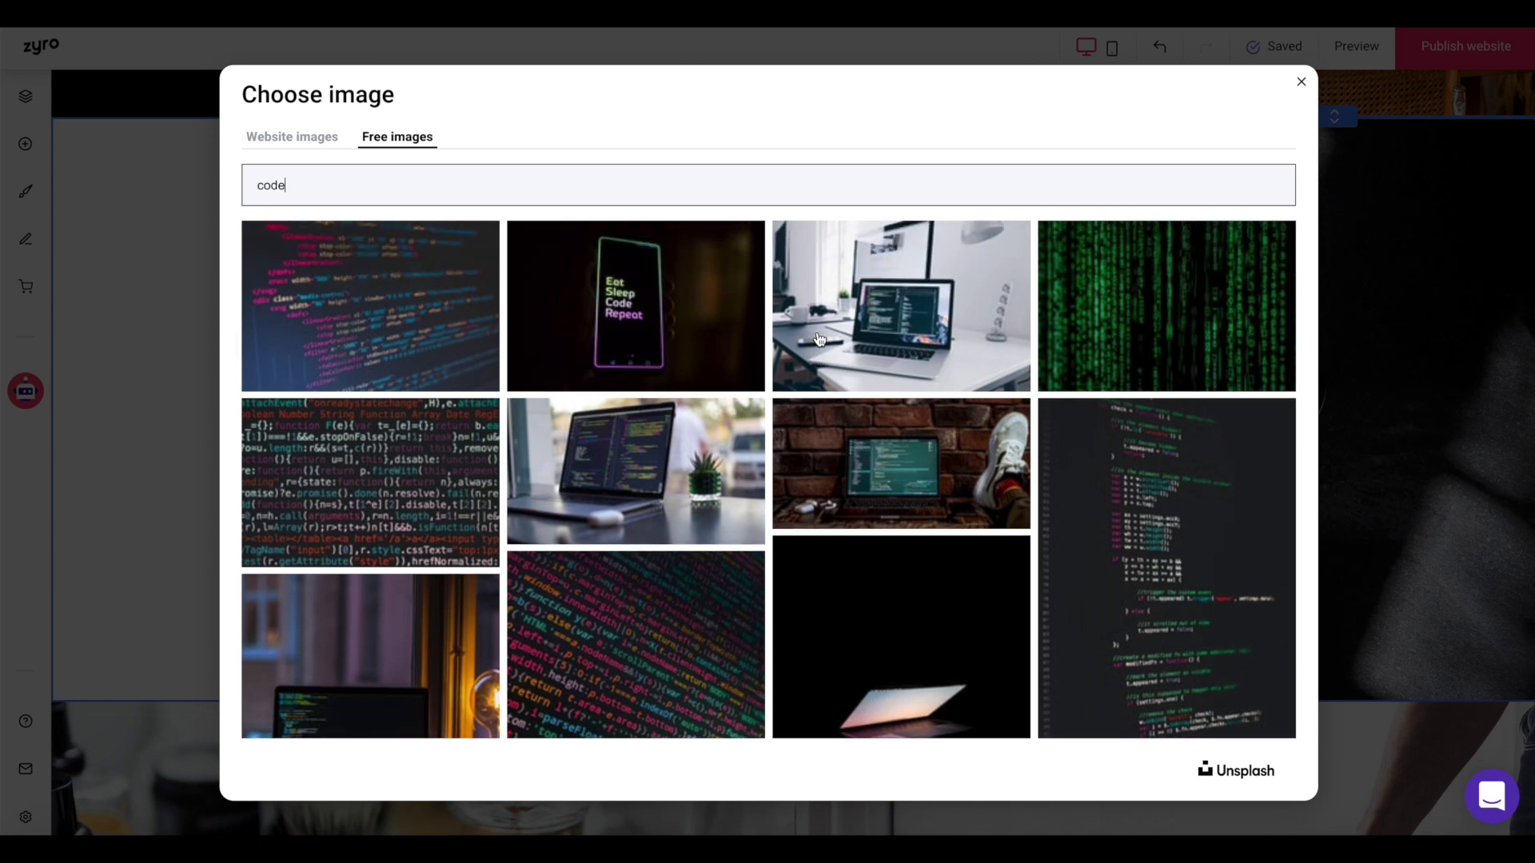
pyautogui.scroll(-1, 819, 340)
pyautogui.scroll(4, 820, 340)
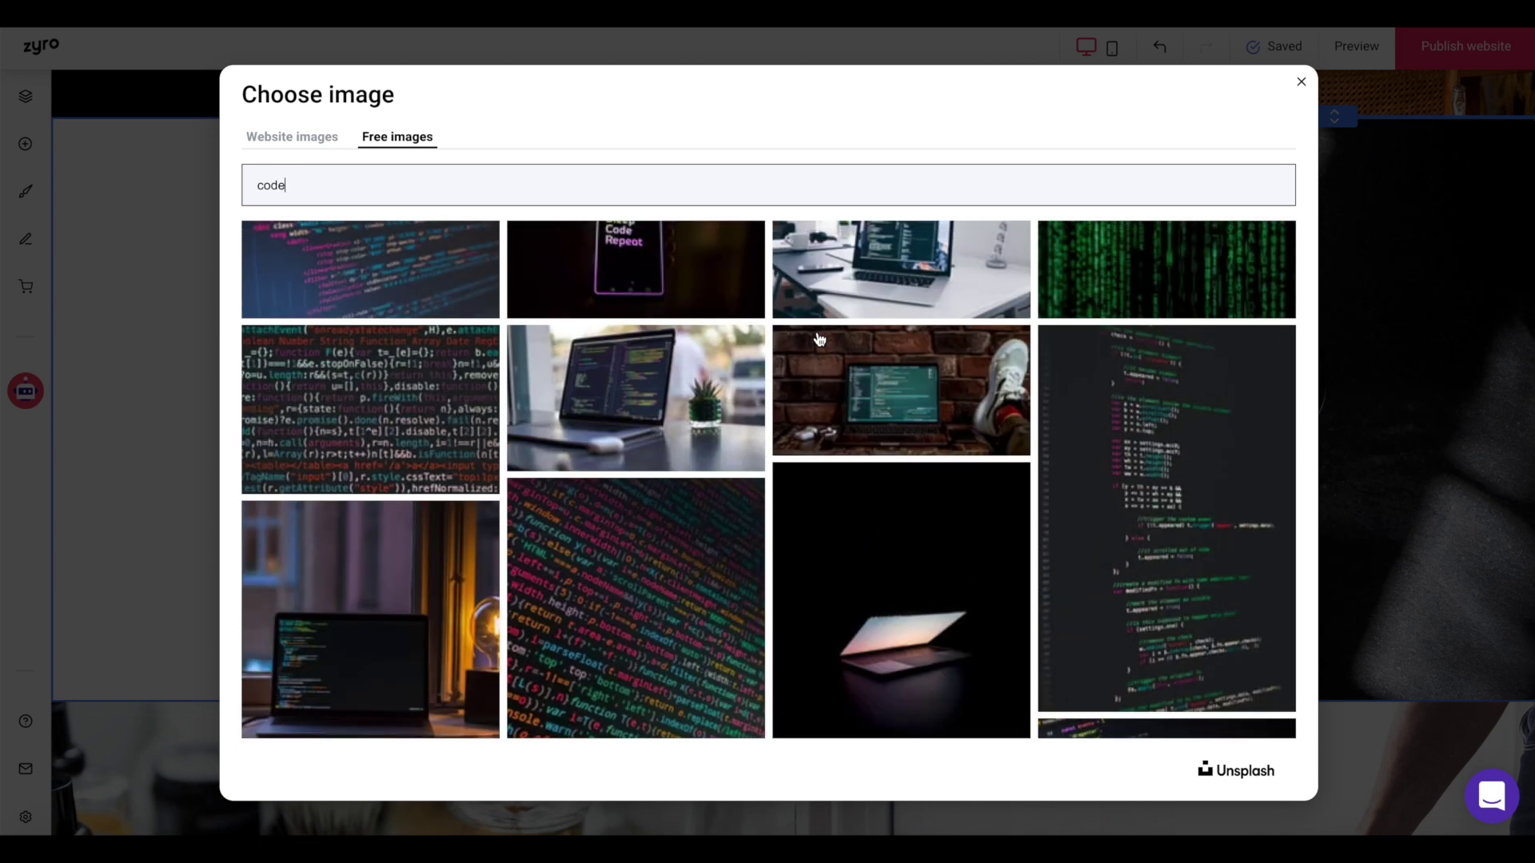
pyautogui.scroll(1, 819, 340)
pyautogui.scroll(-2, 819, 340)
pyautogui.scroll(2, 819, 340)
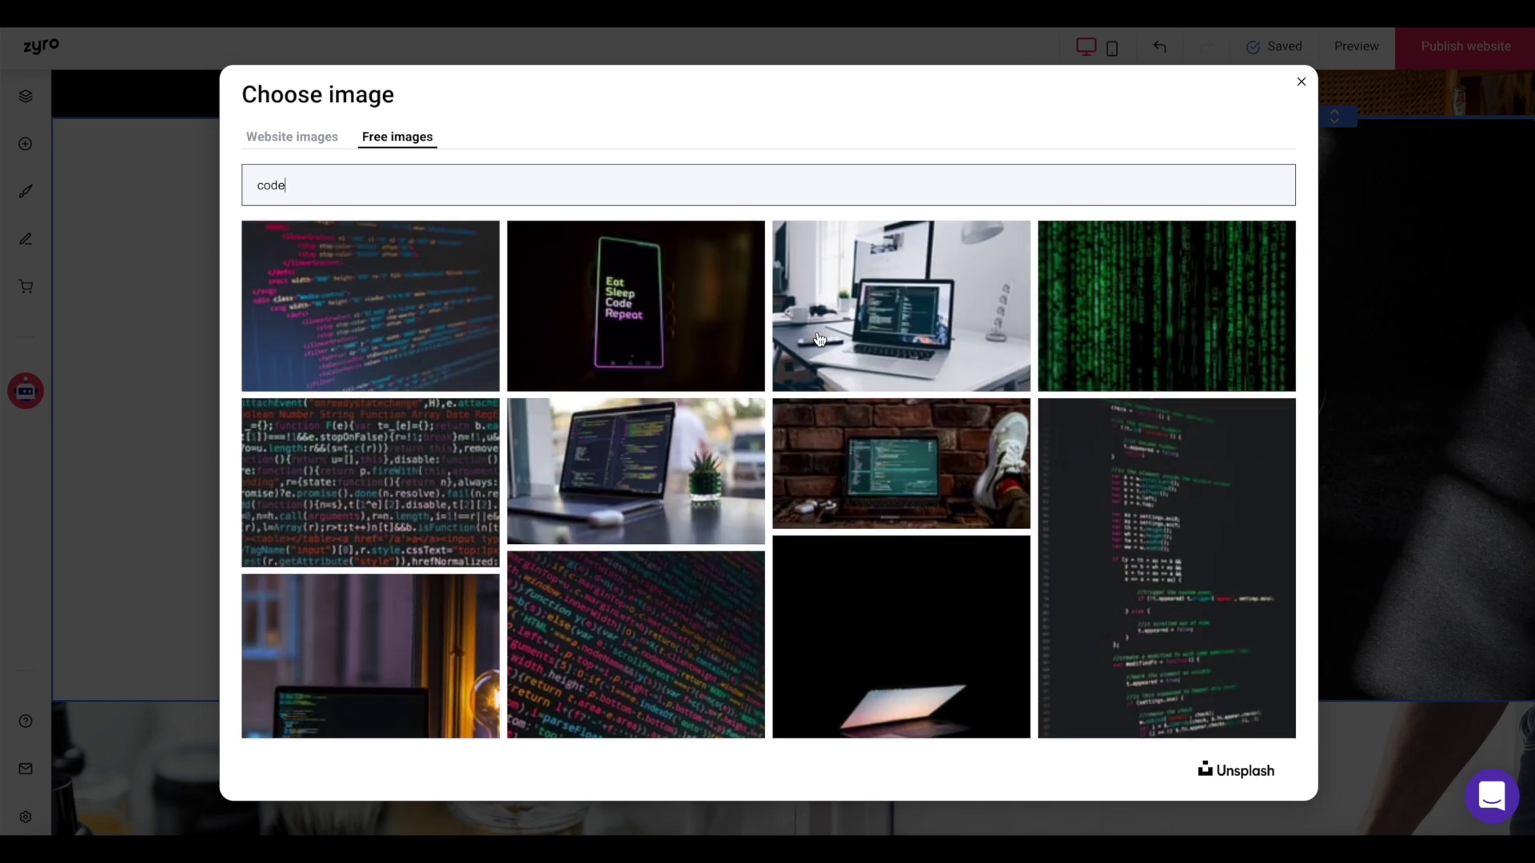
pyautogui.scroll(-3, 820, 339)
pyautogui.scroll(-6, 820, 340)
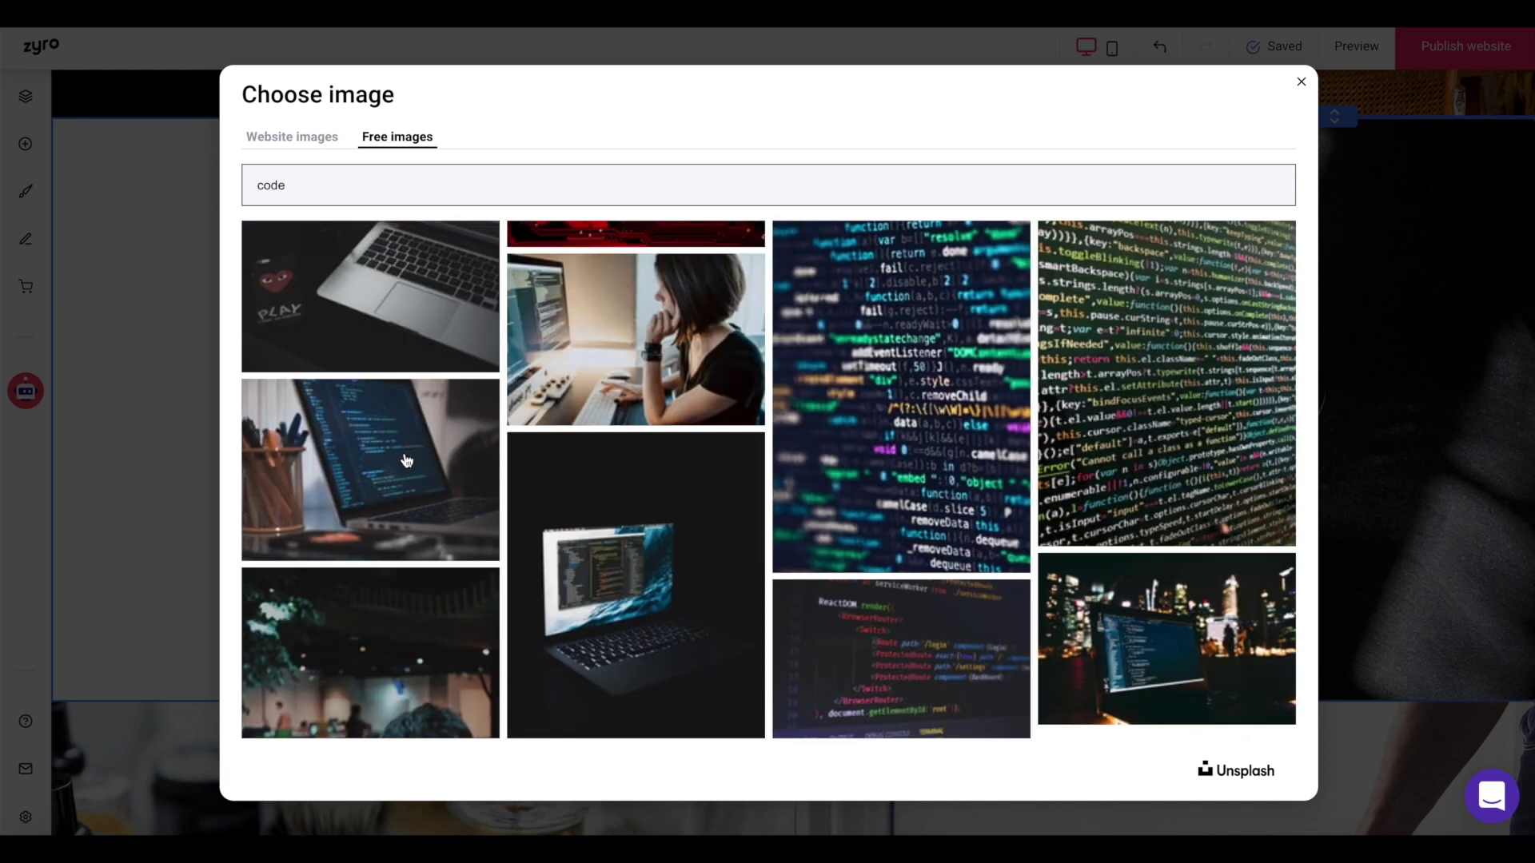
pyautogui.scroll(-2, 407, 462)
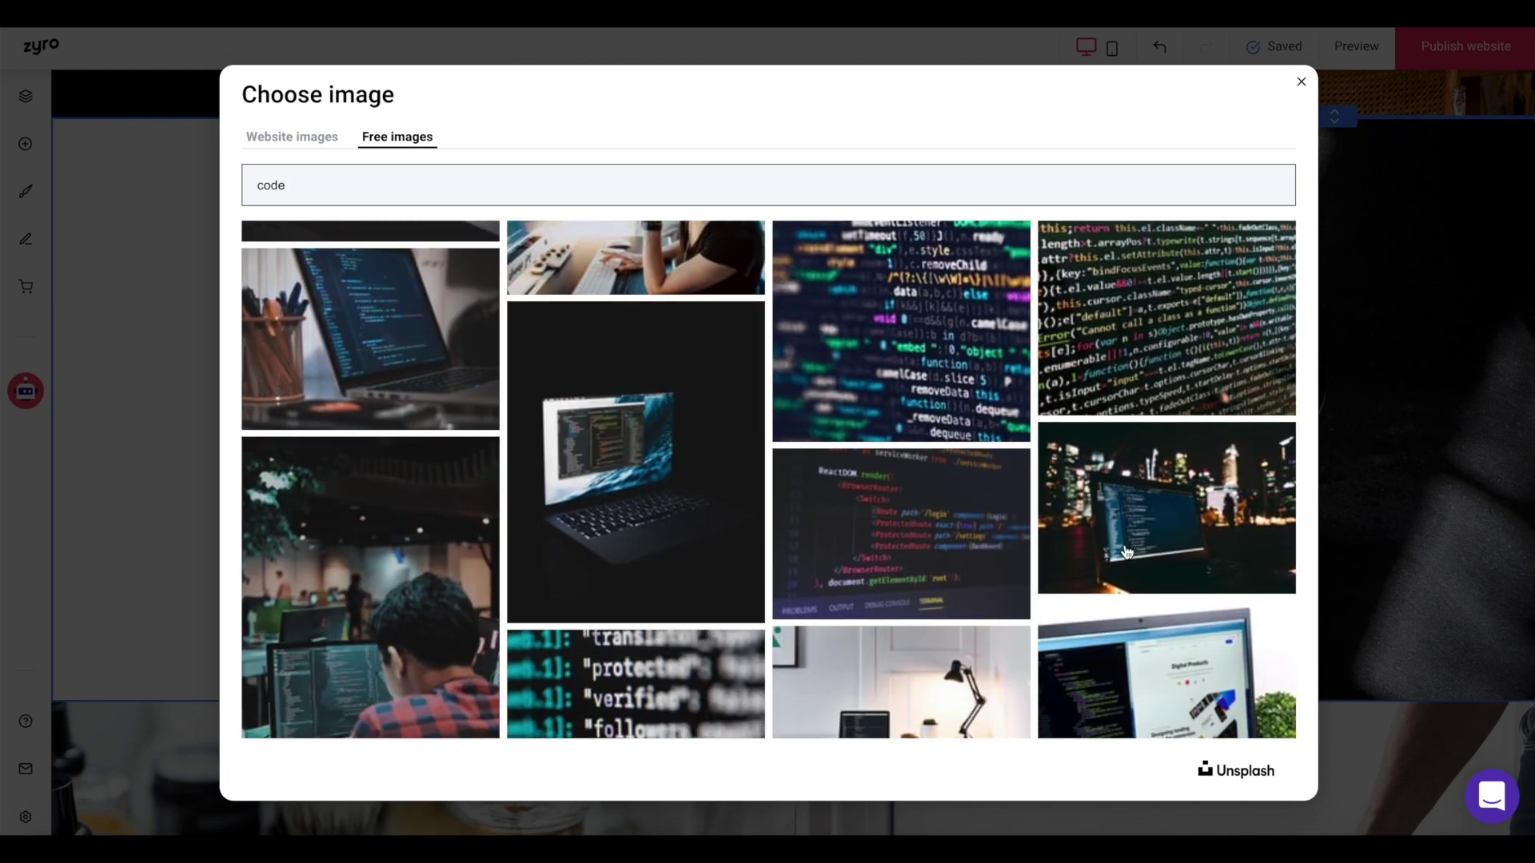
pyautogui.scroll(-9, 1126, 552)
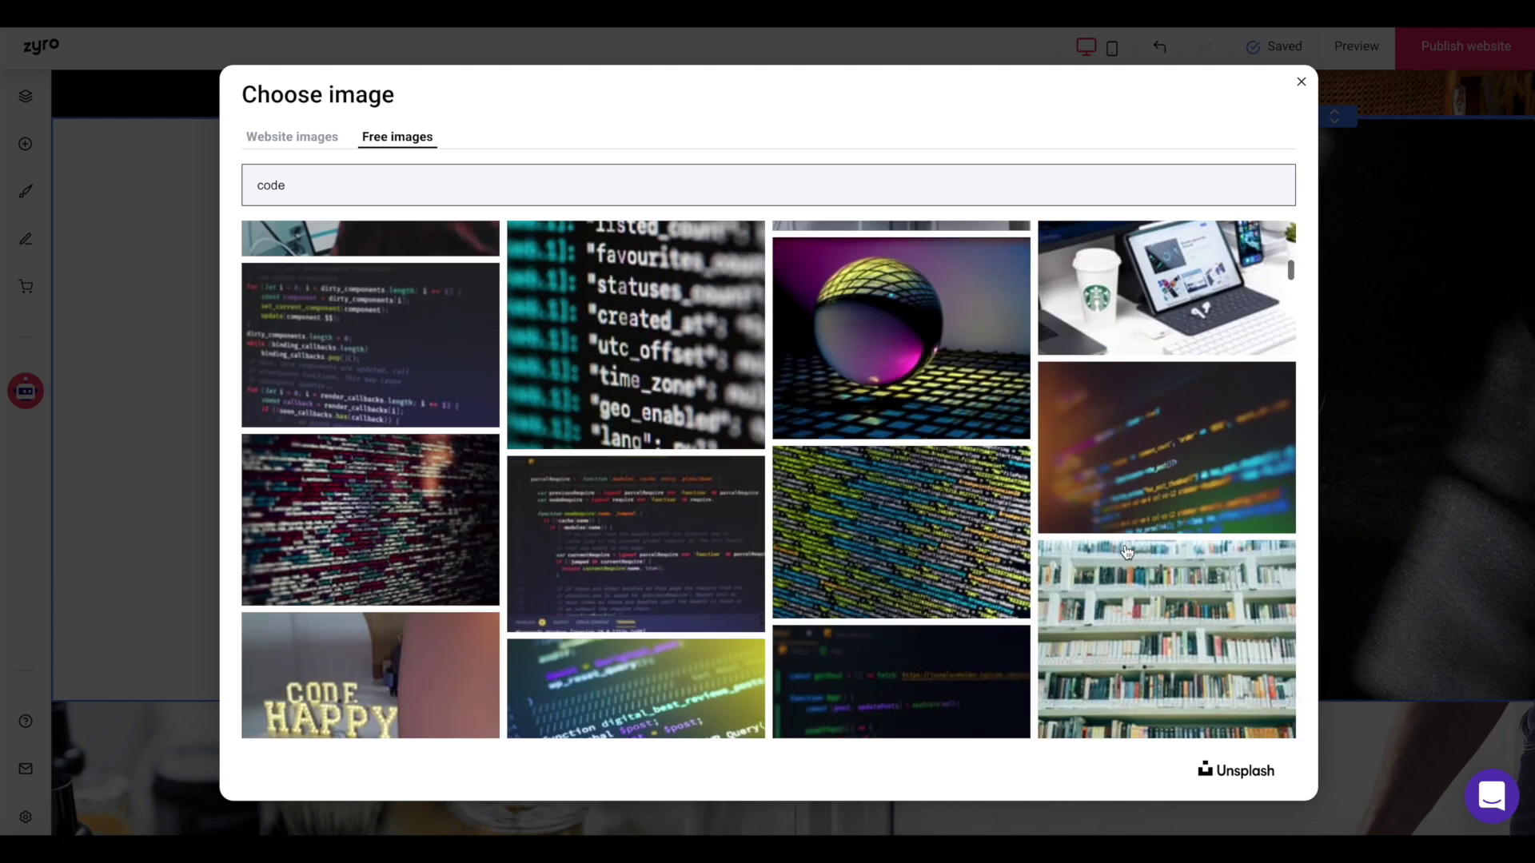
pyautogui.scroll(-1, 1127, 552)
pyautogui.scroll(12, 1126, 552)
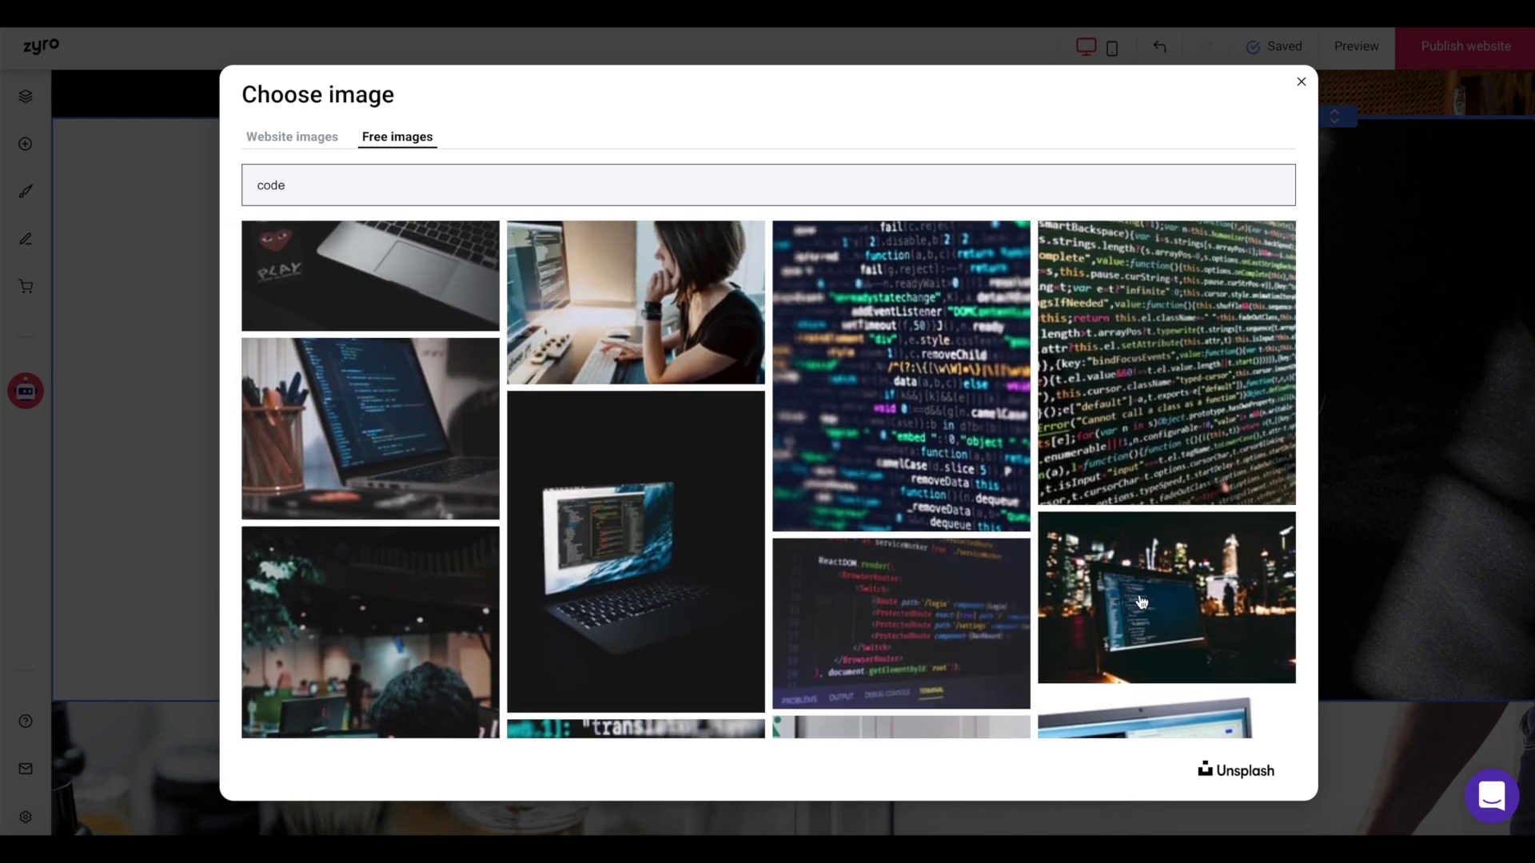
pyautogui.click(1126, 558)
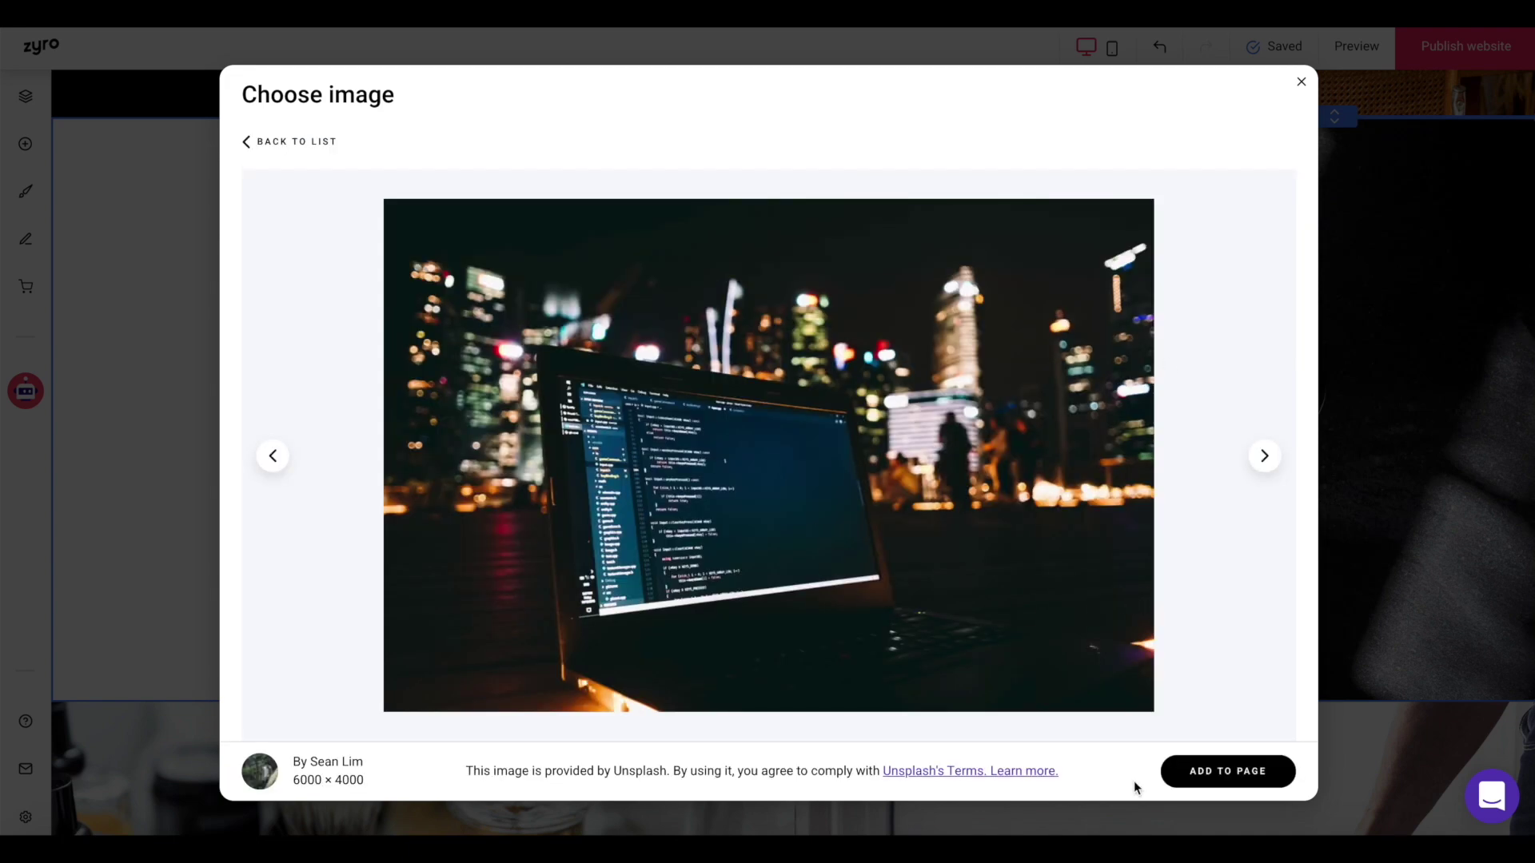
pyautogui.click(1195, 772)
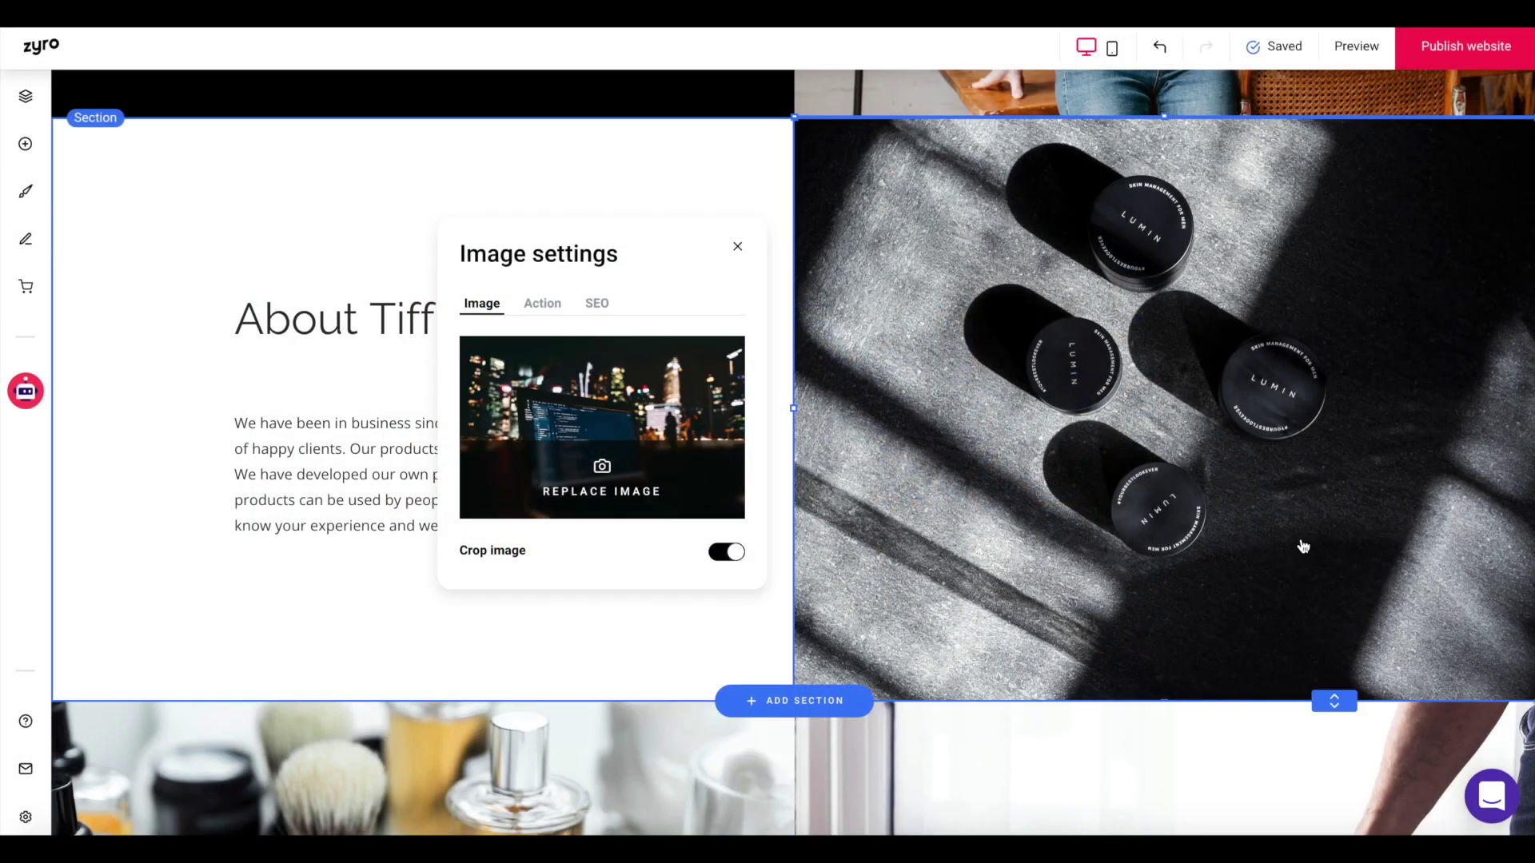
# Check the new About photo on the page and close the image settings.
pyautogui.scroll(-1, 1215, 550)
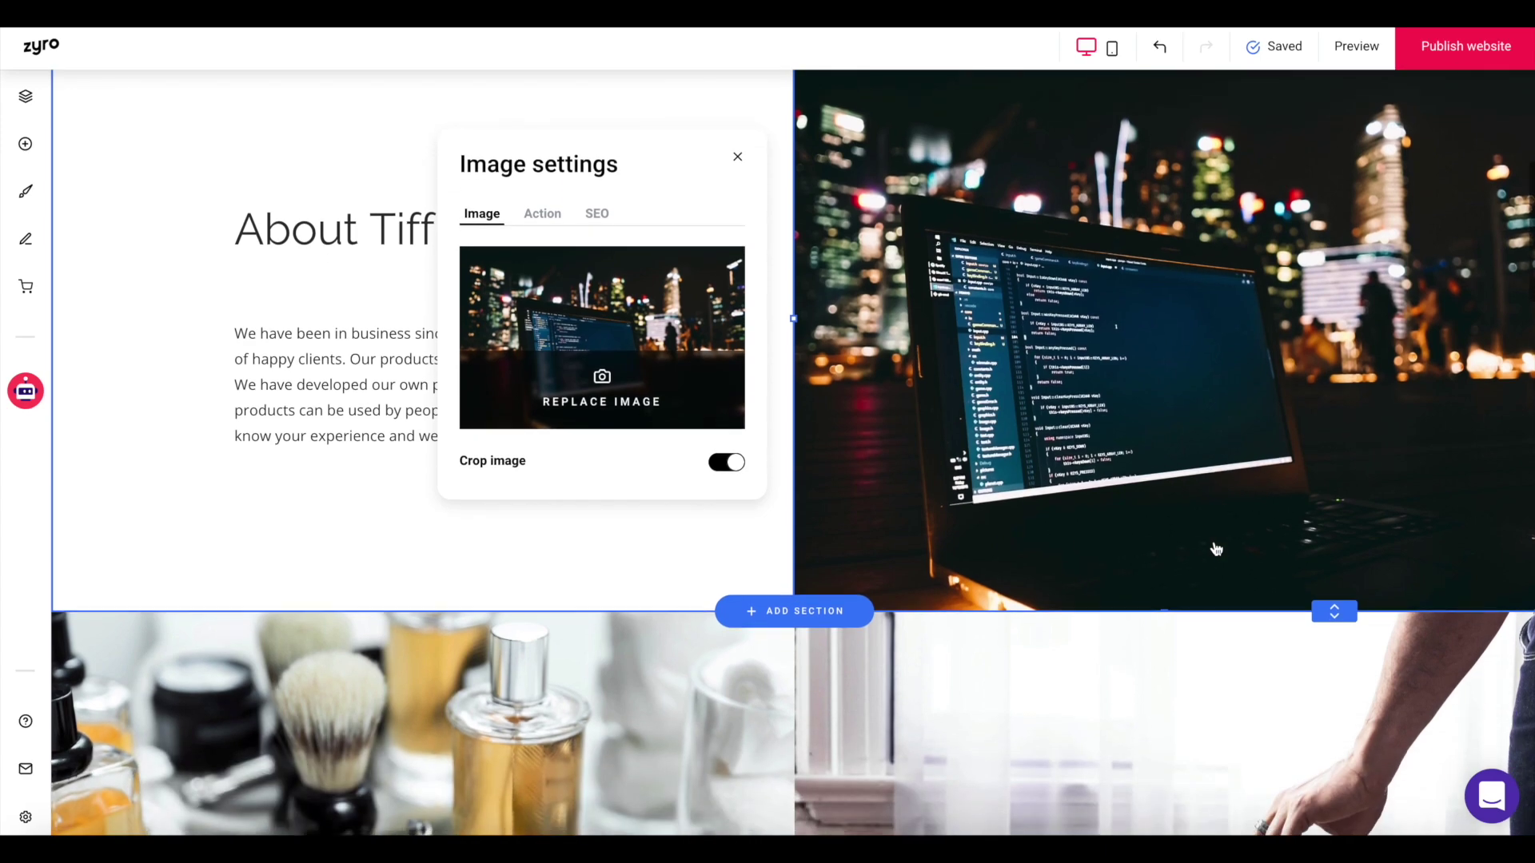
pyautogui.scroll(5, 877, 375)
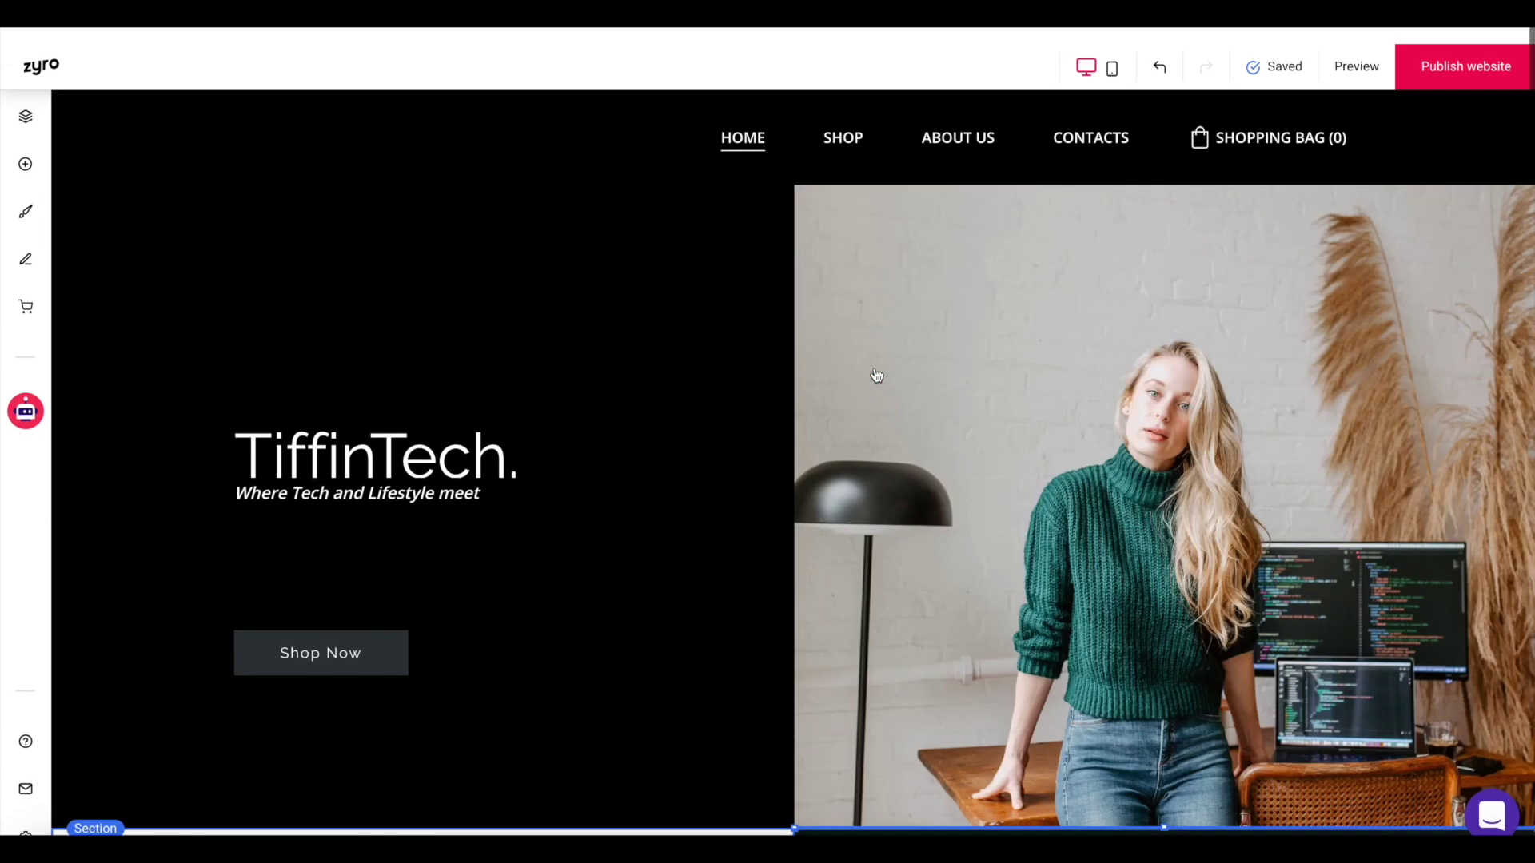
pyautogui.scroll(-6, 878, 374)
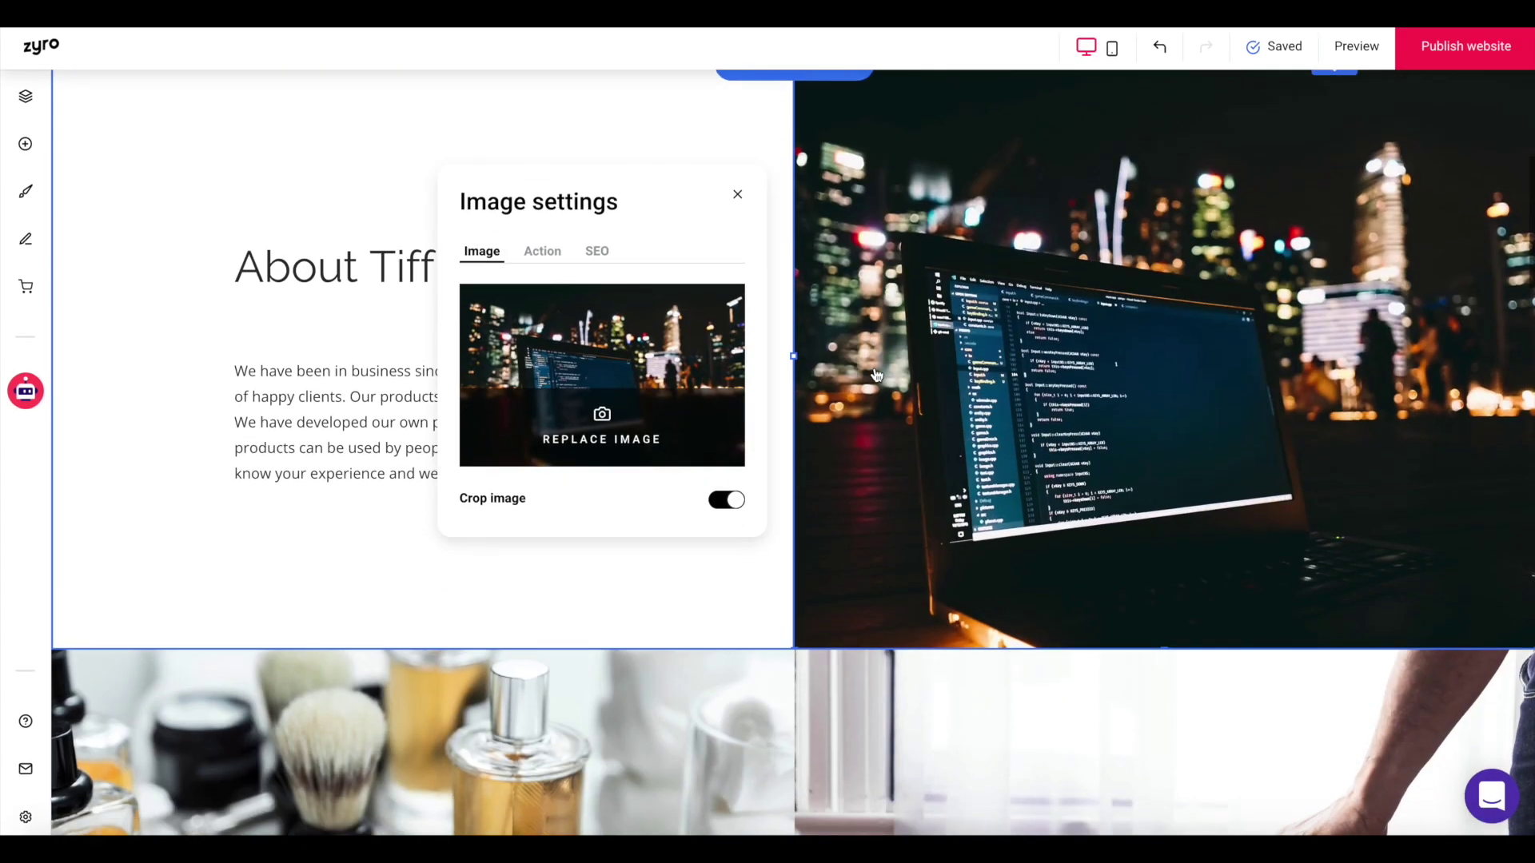
pyautogui.click(740, 198)
# Replace the About TiffinTech paragraph's template text with the pasted 'Tech is one of the fastest-growing…' copy.
pyautogui.click(251, 504)
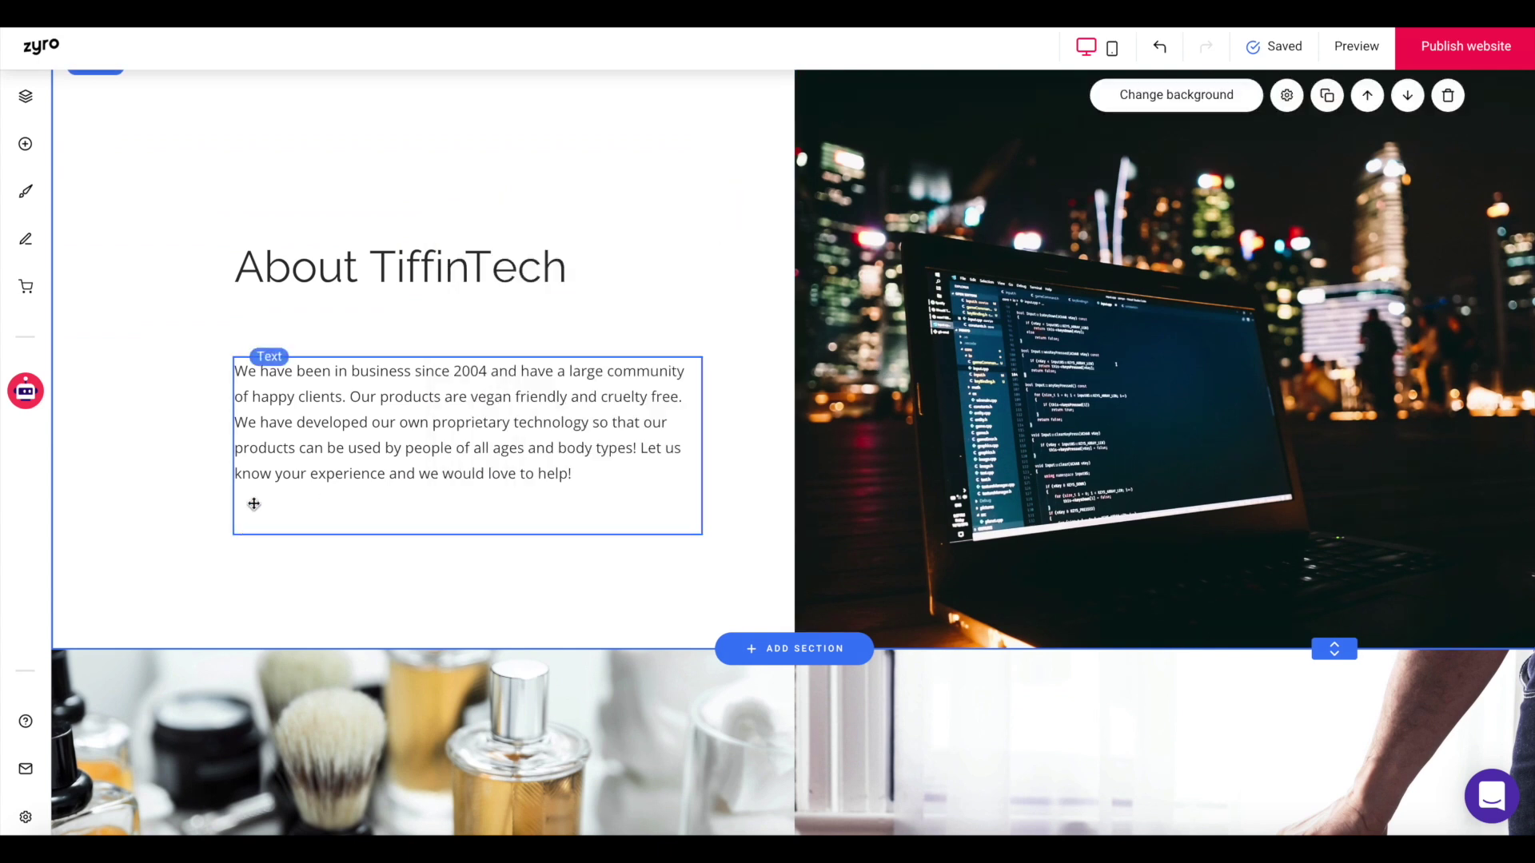
pyautogui.click(414, 404)
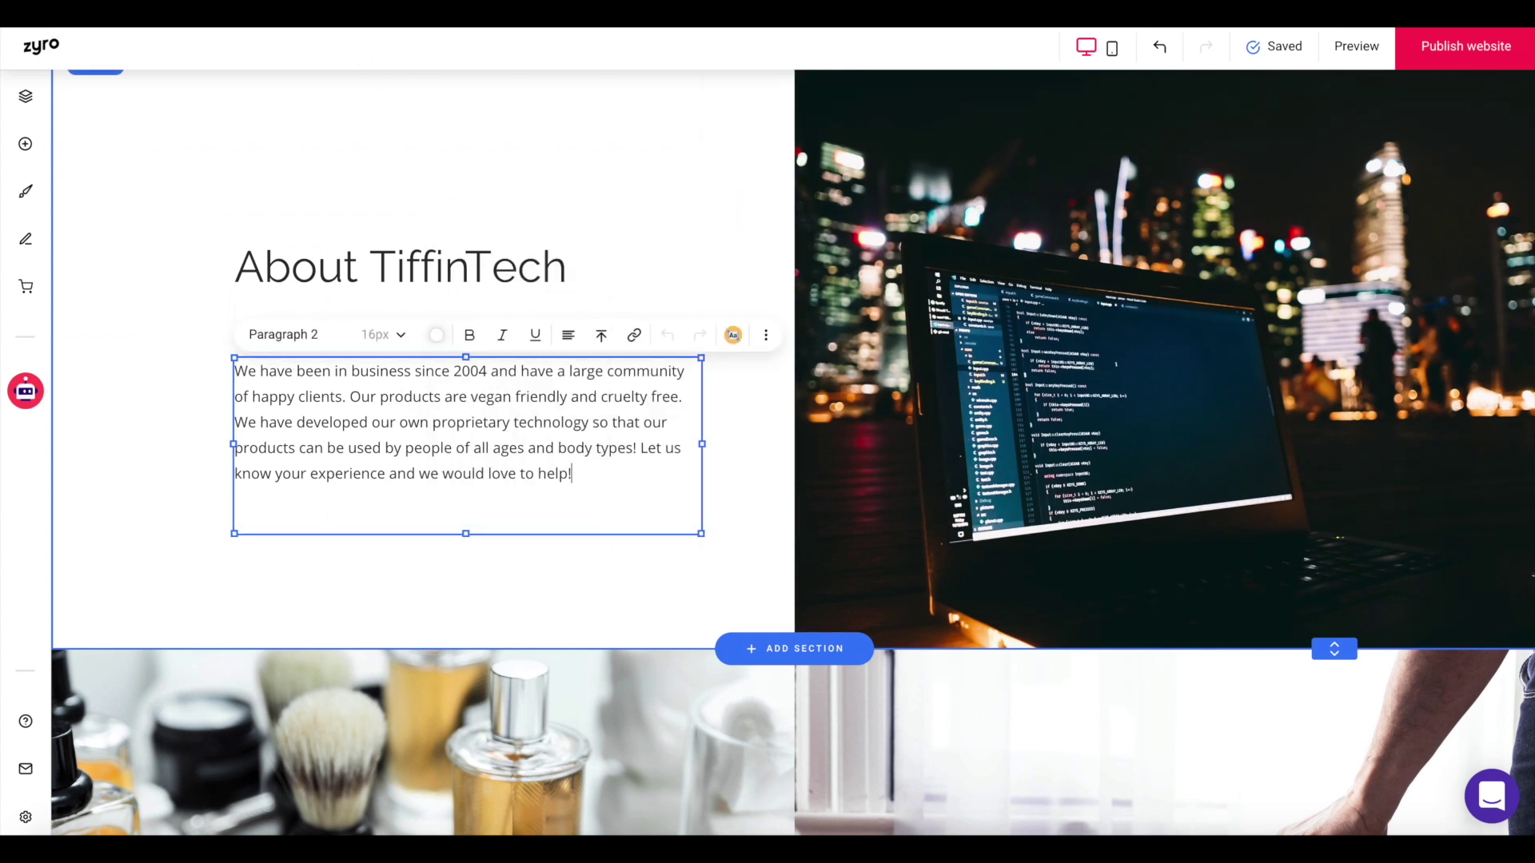
pyautogui.hotkey('ctrl', 'a')
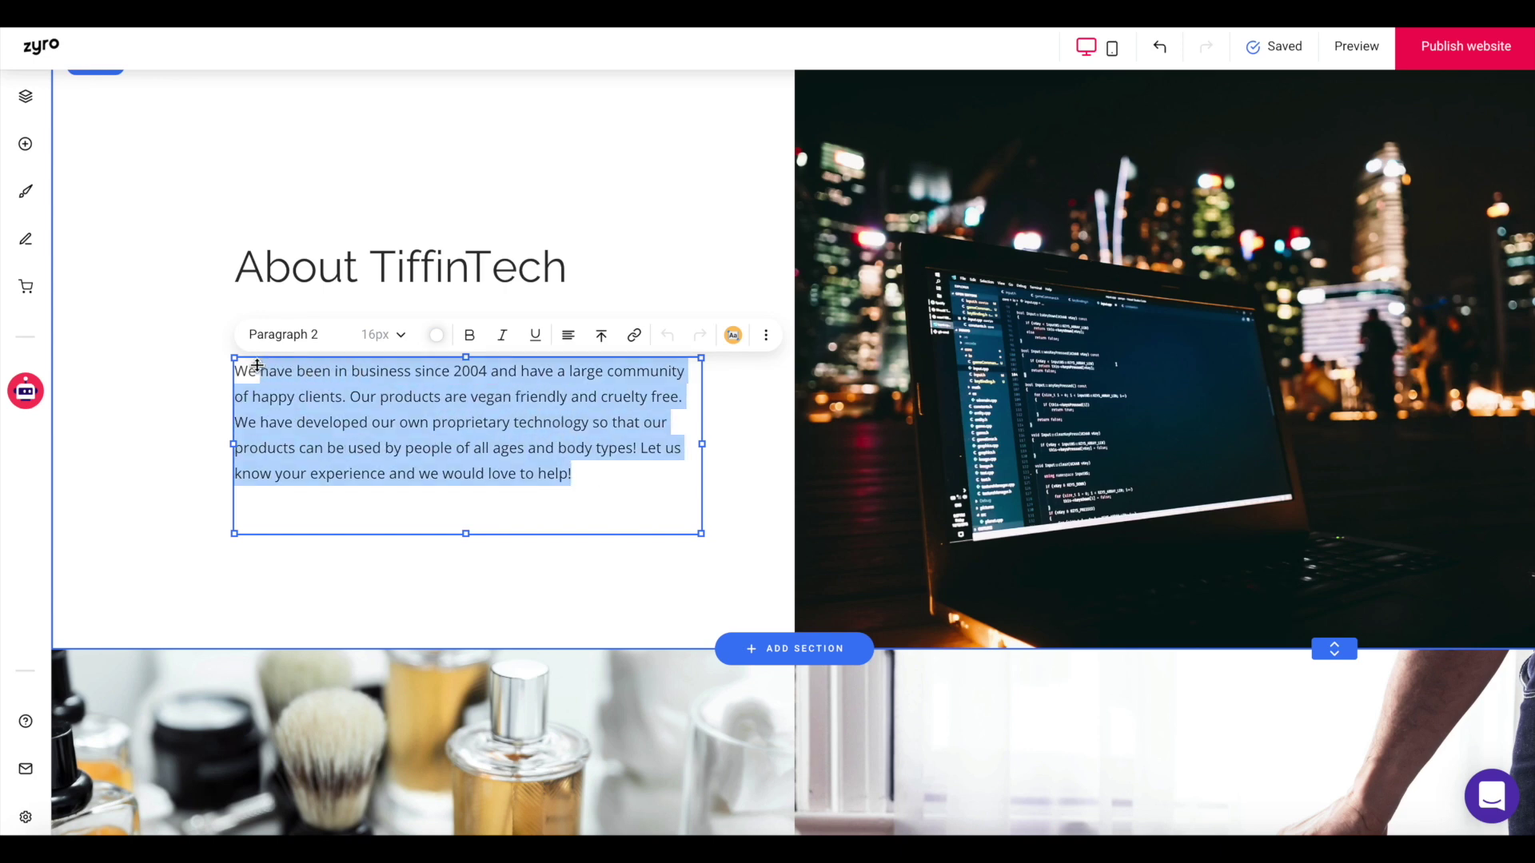
pyautogui.write("Tech is one of the fastest-growing and ever-changing industries. I experienced this first hand when I was started my journey into the tech industry. It's easy to feel scared and often overwhelmed. I was looking for a community to support me where others have gone through the same thing. A place where I could stay up to date with new tech trends and connect with others.")
# Try the paragraph's alignment options, then finish editing and review the section.
pyautogui.click(574, 446)
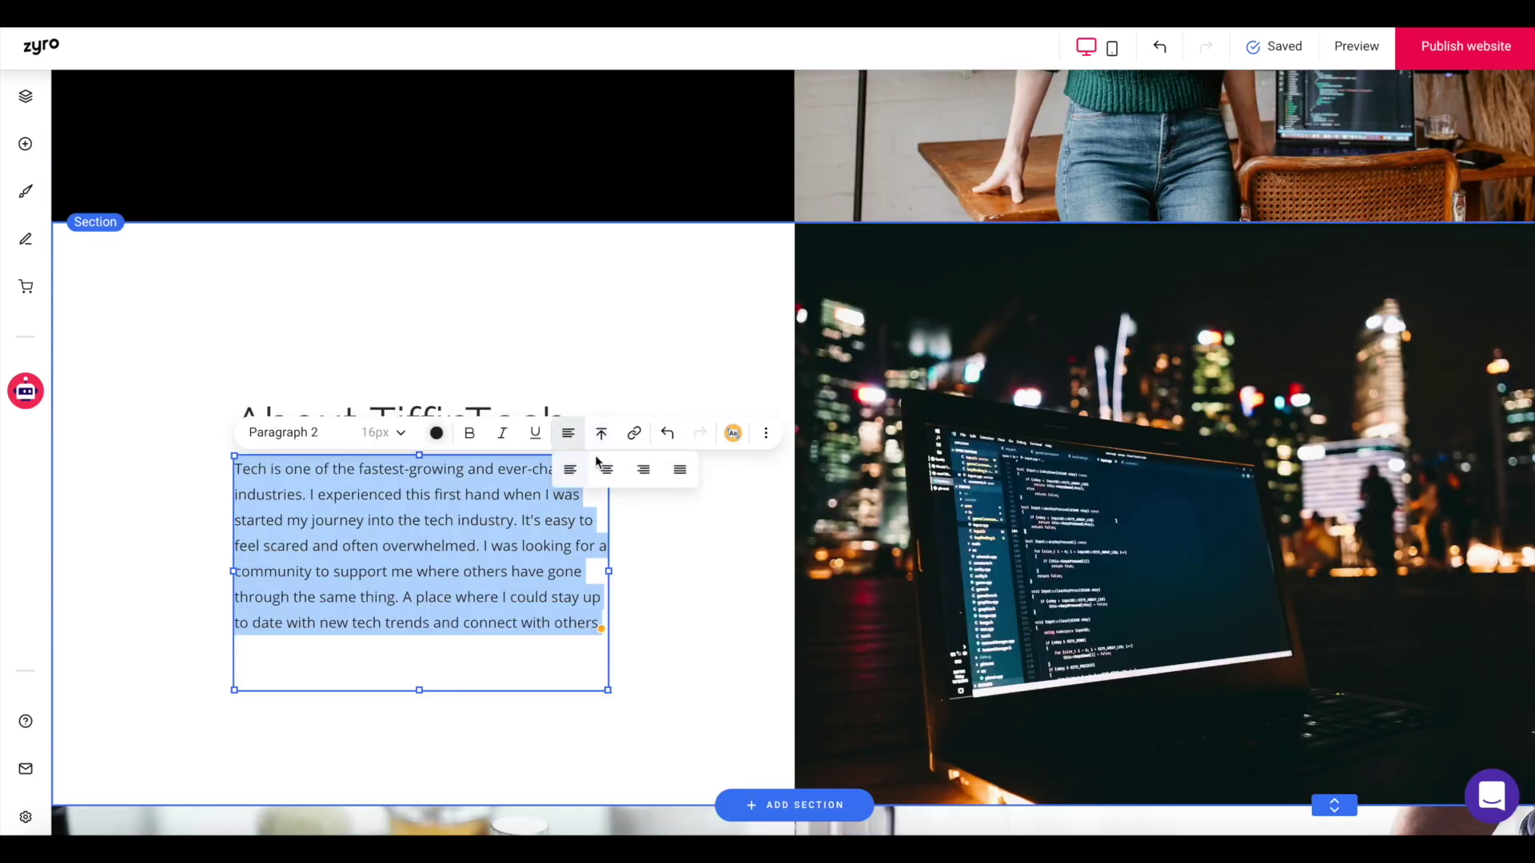
pyautogui.click(604, 469)
pyautogui.click(693, 600)
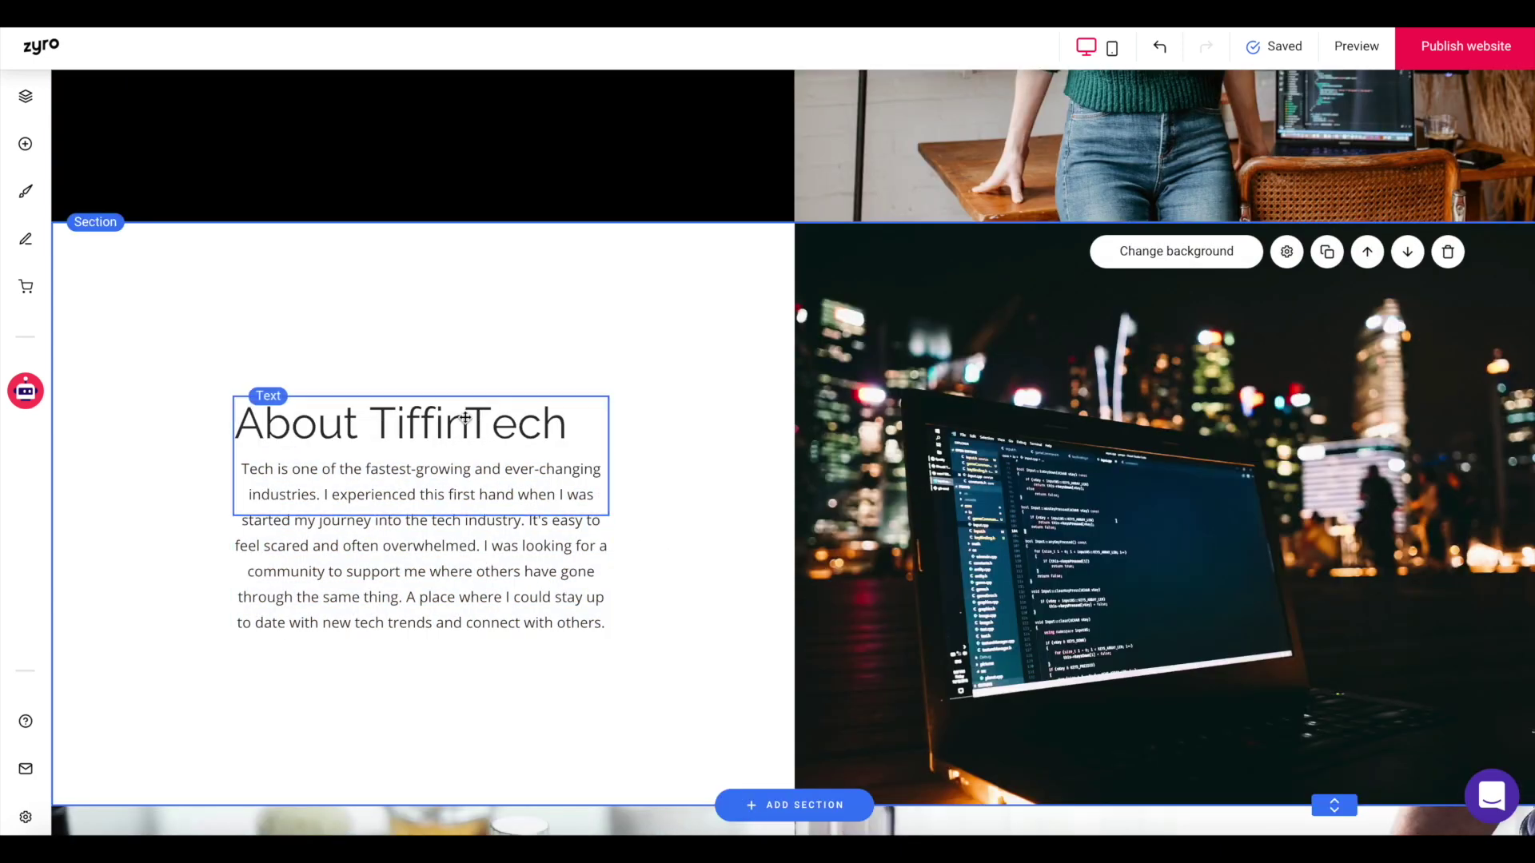
pyautogui.scroll(-2, 707, 555)
pyautogui.scroll(2, 706, 555)
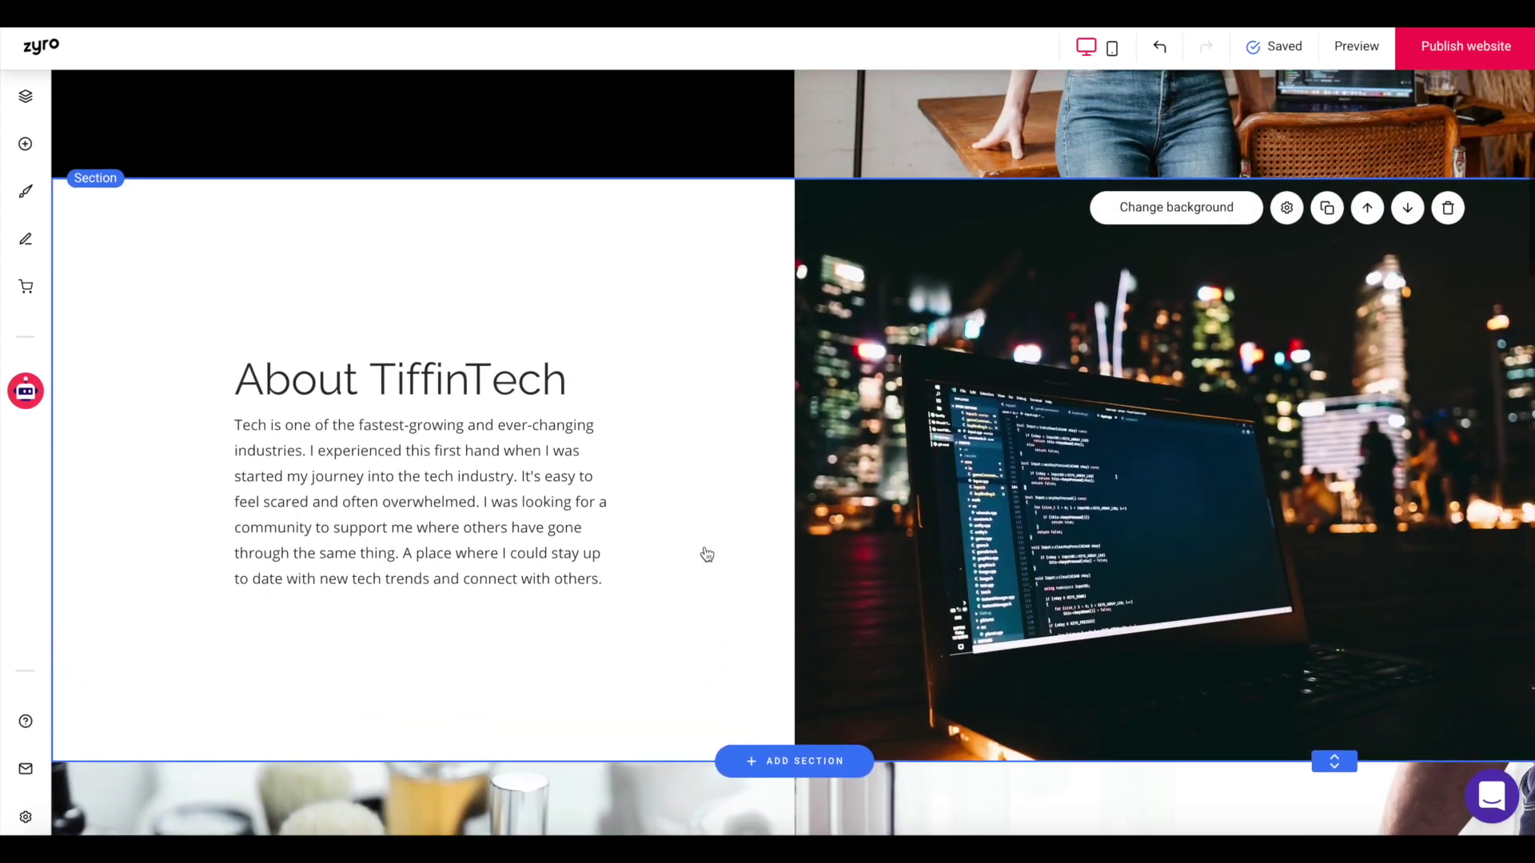
pyautogui.scroll(-8, 641, 463)
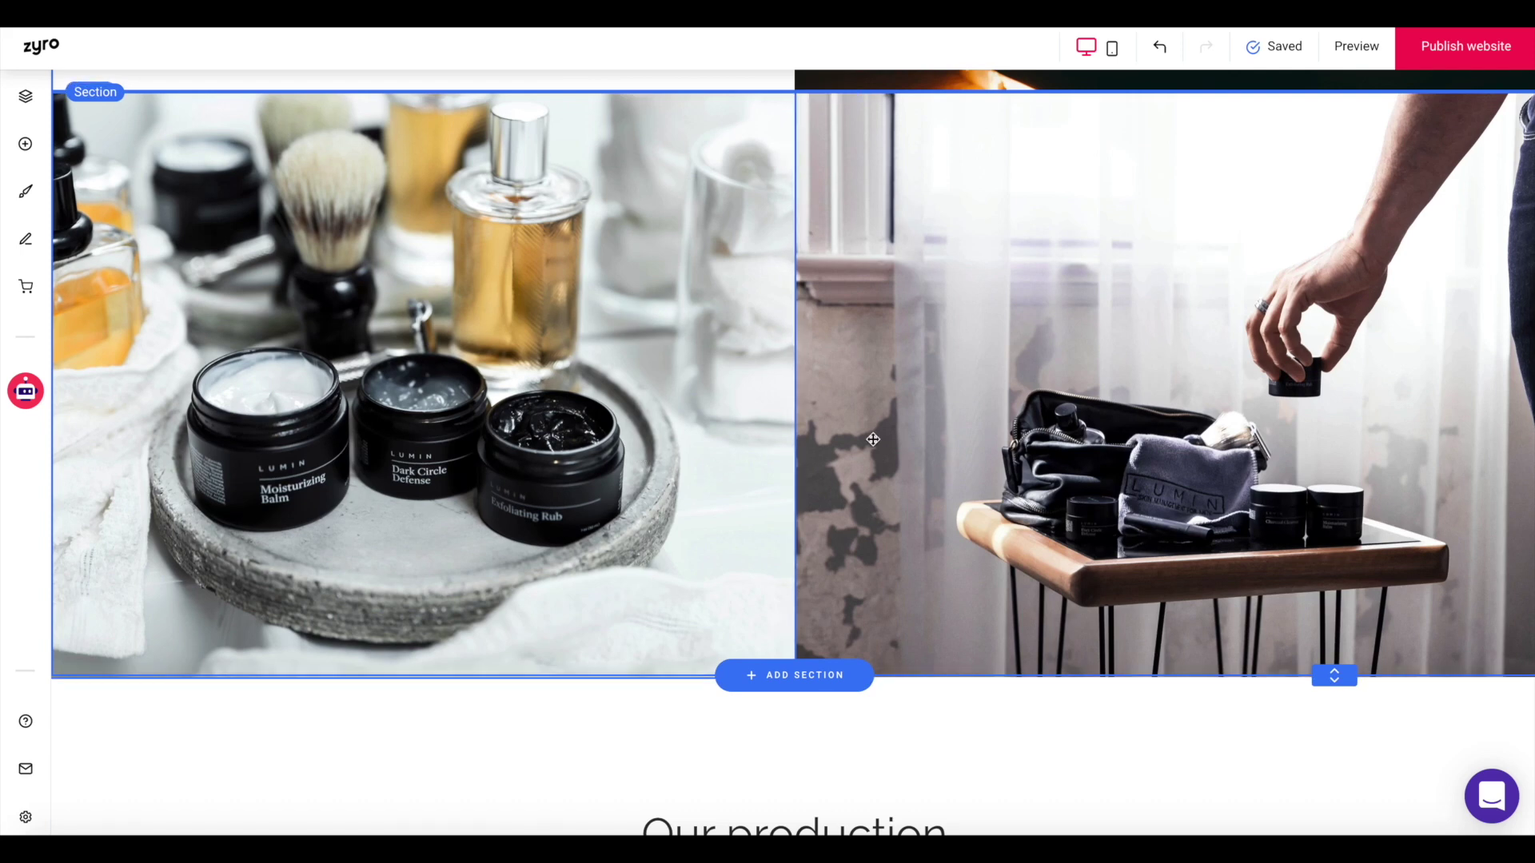
pyautogui.scroll(-5, 597, 532)
pyautogui.scroll(-4, 597, 534)
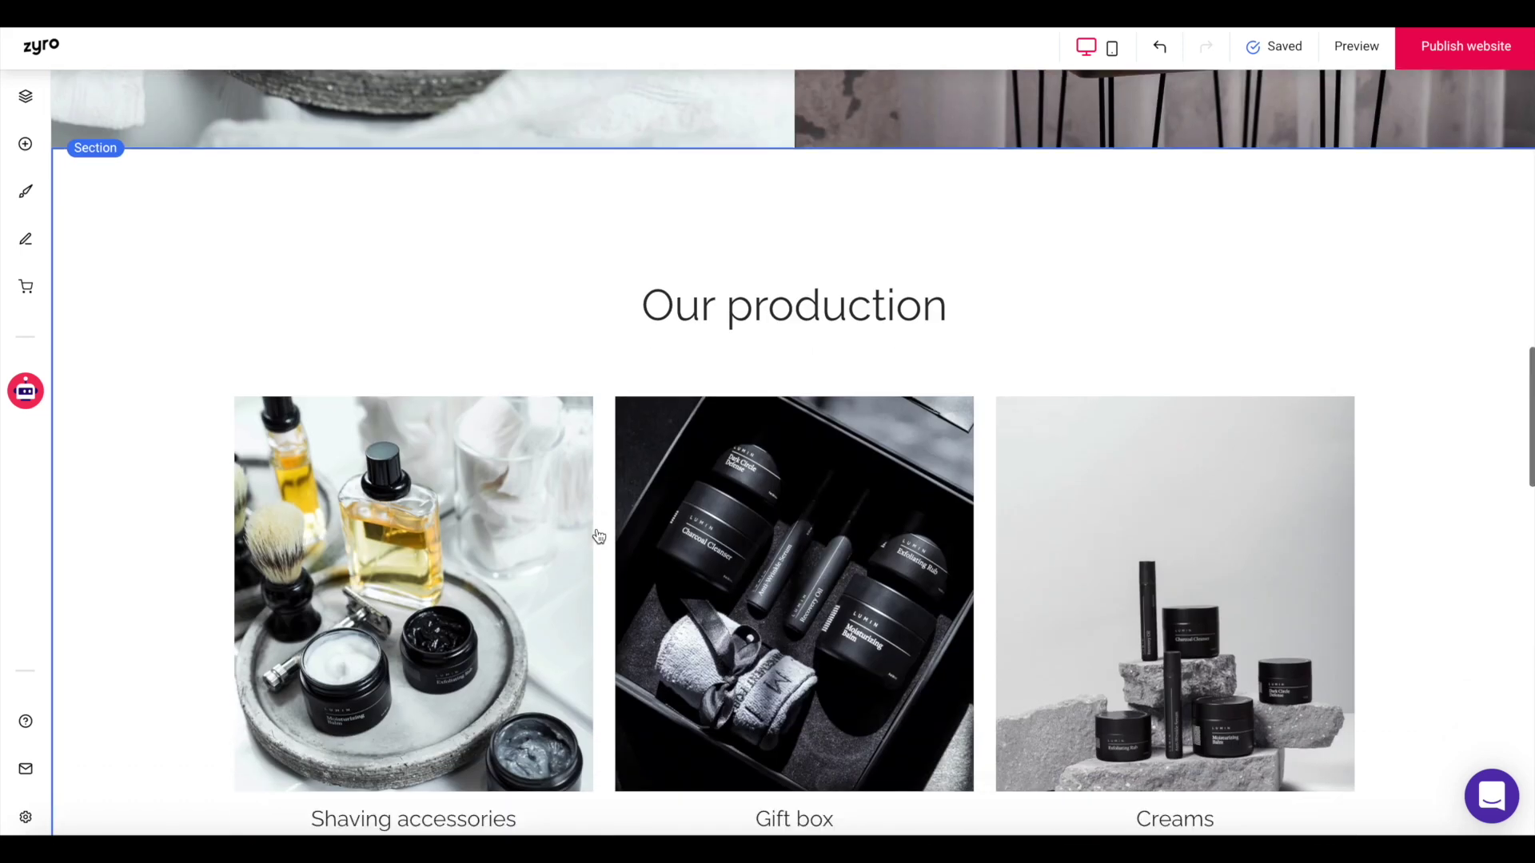
pyautogui.scroll(9, 382, 495)
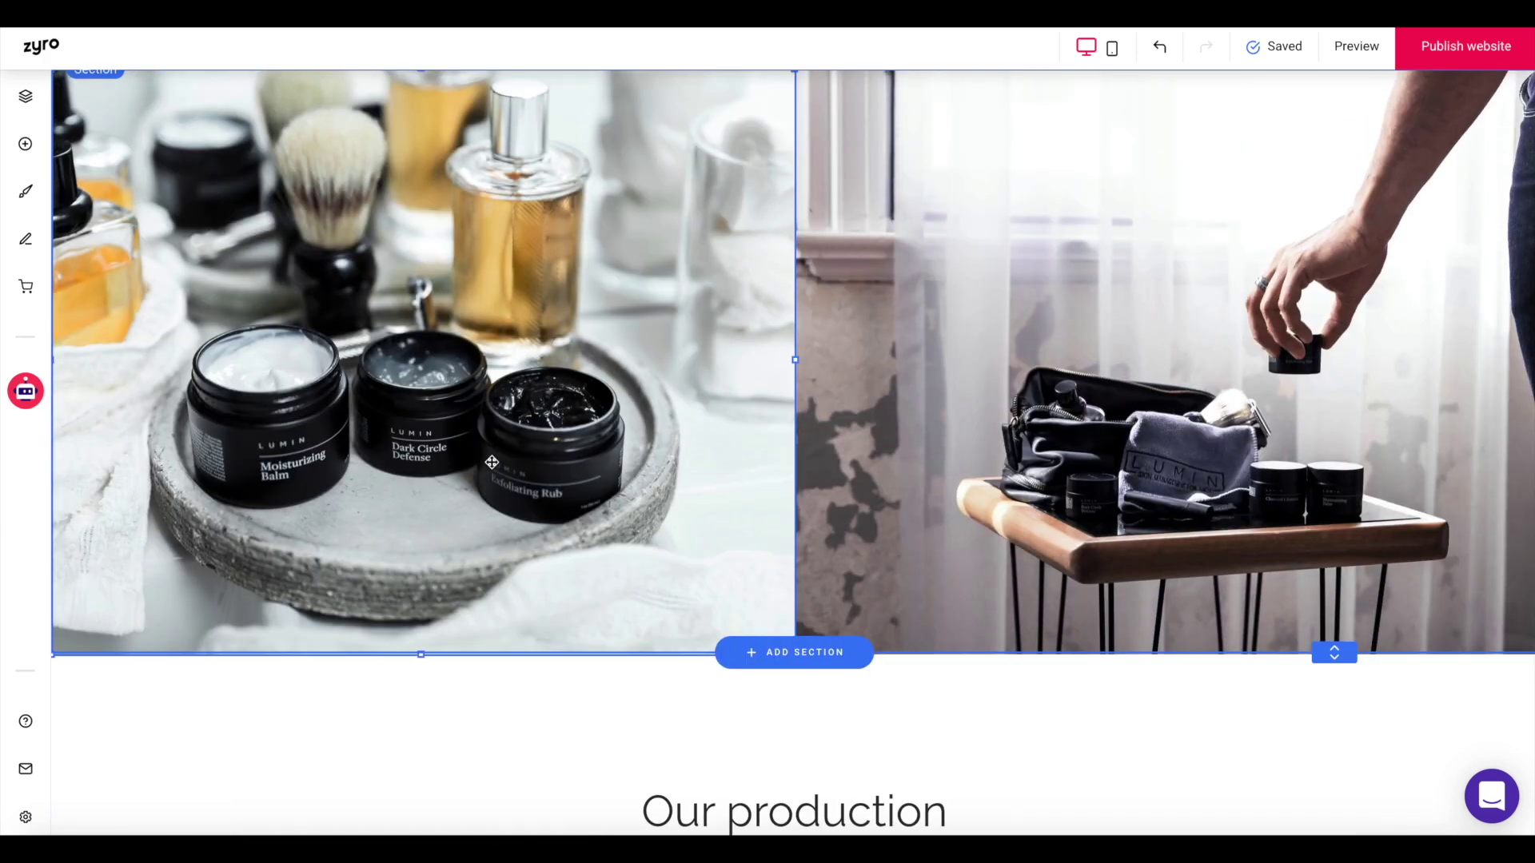
# Replace the left photo with a glowing open laptop from free stock images searched 'computer'.
pyautogui.doubleClick(492, 462)
pyautogui.click(390, 139)
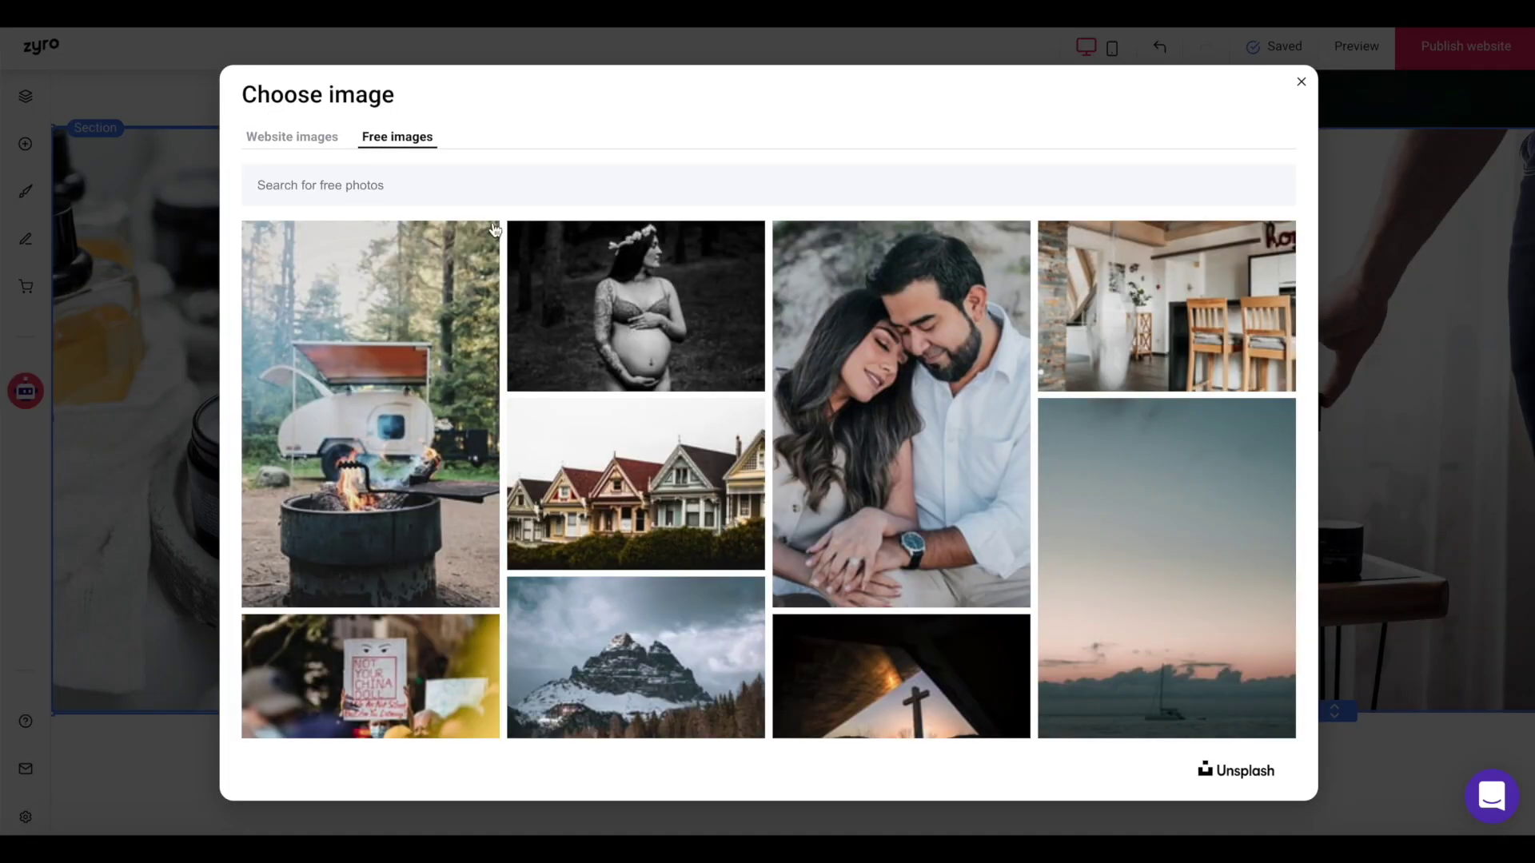
pyautogui.click(483, 185)
pyautogui.write('computer')
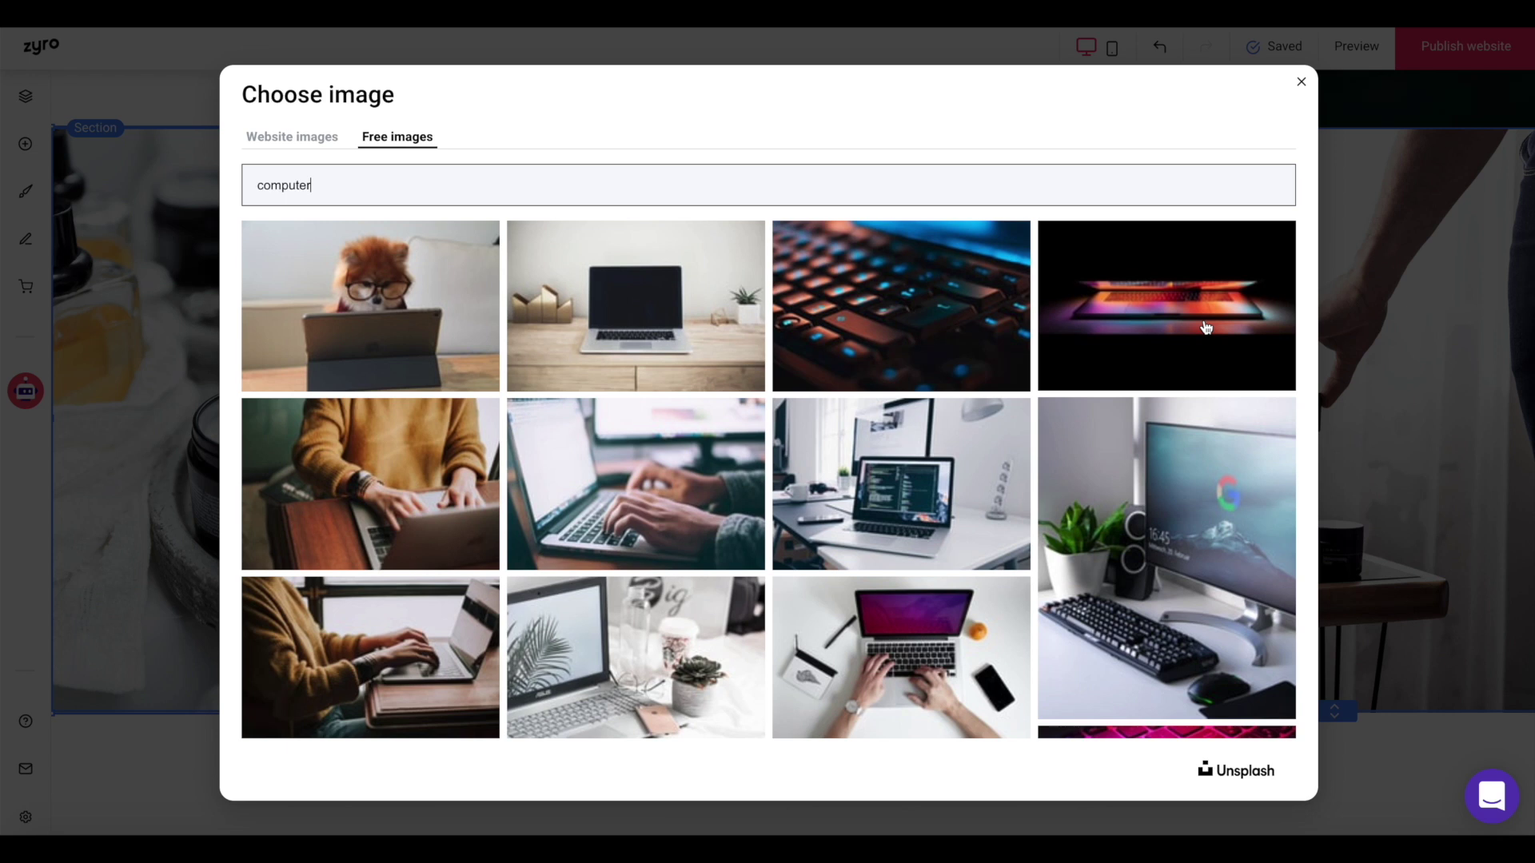
pyautogui.click(1213, 329)
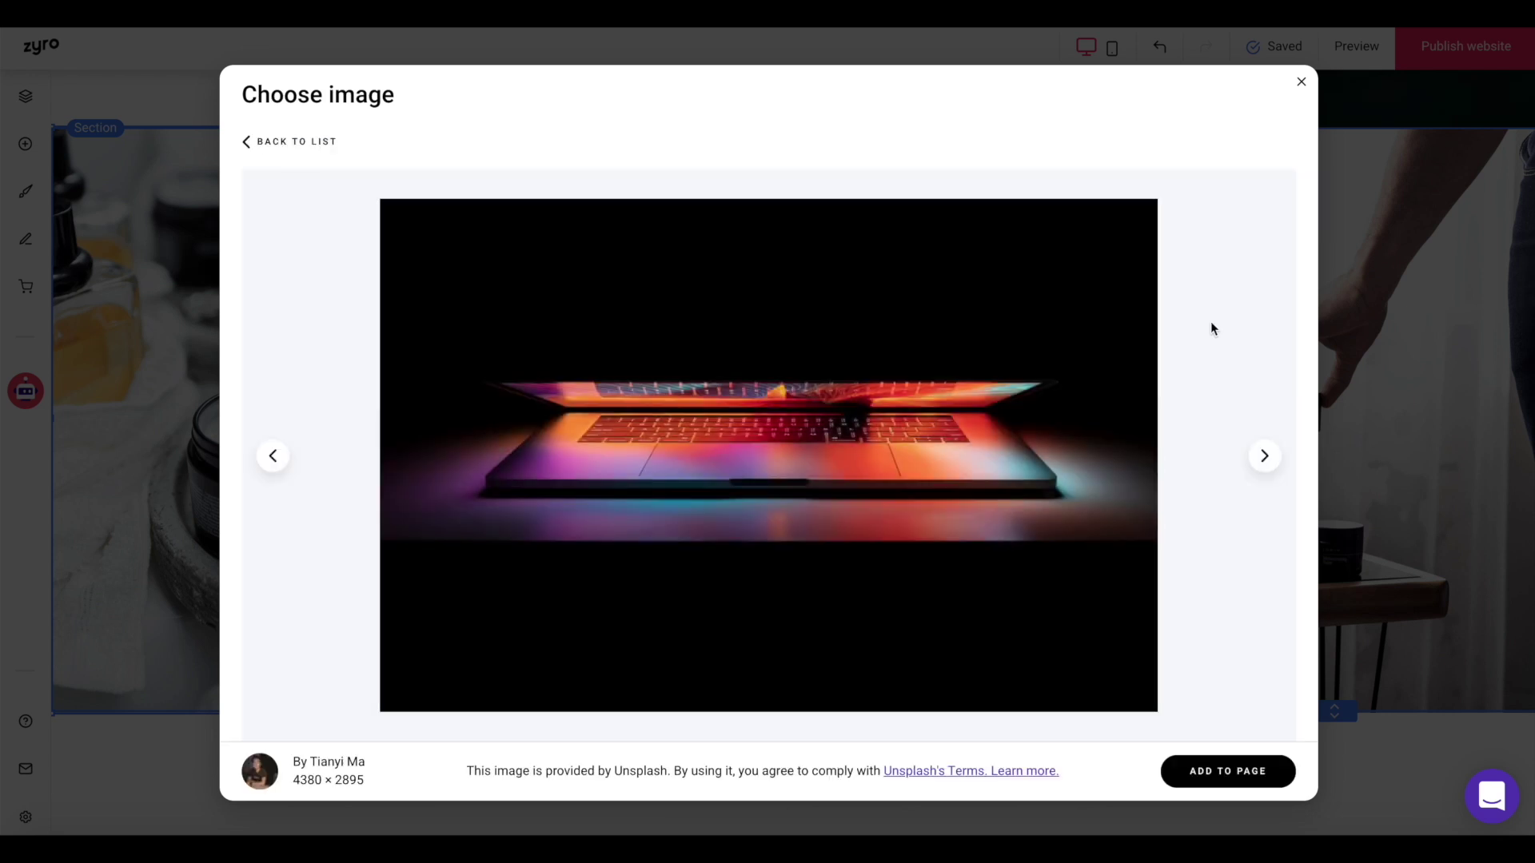
pyautogui.click(1236, 772)
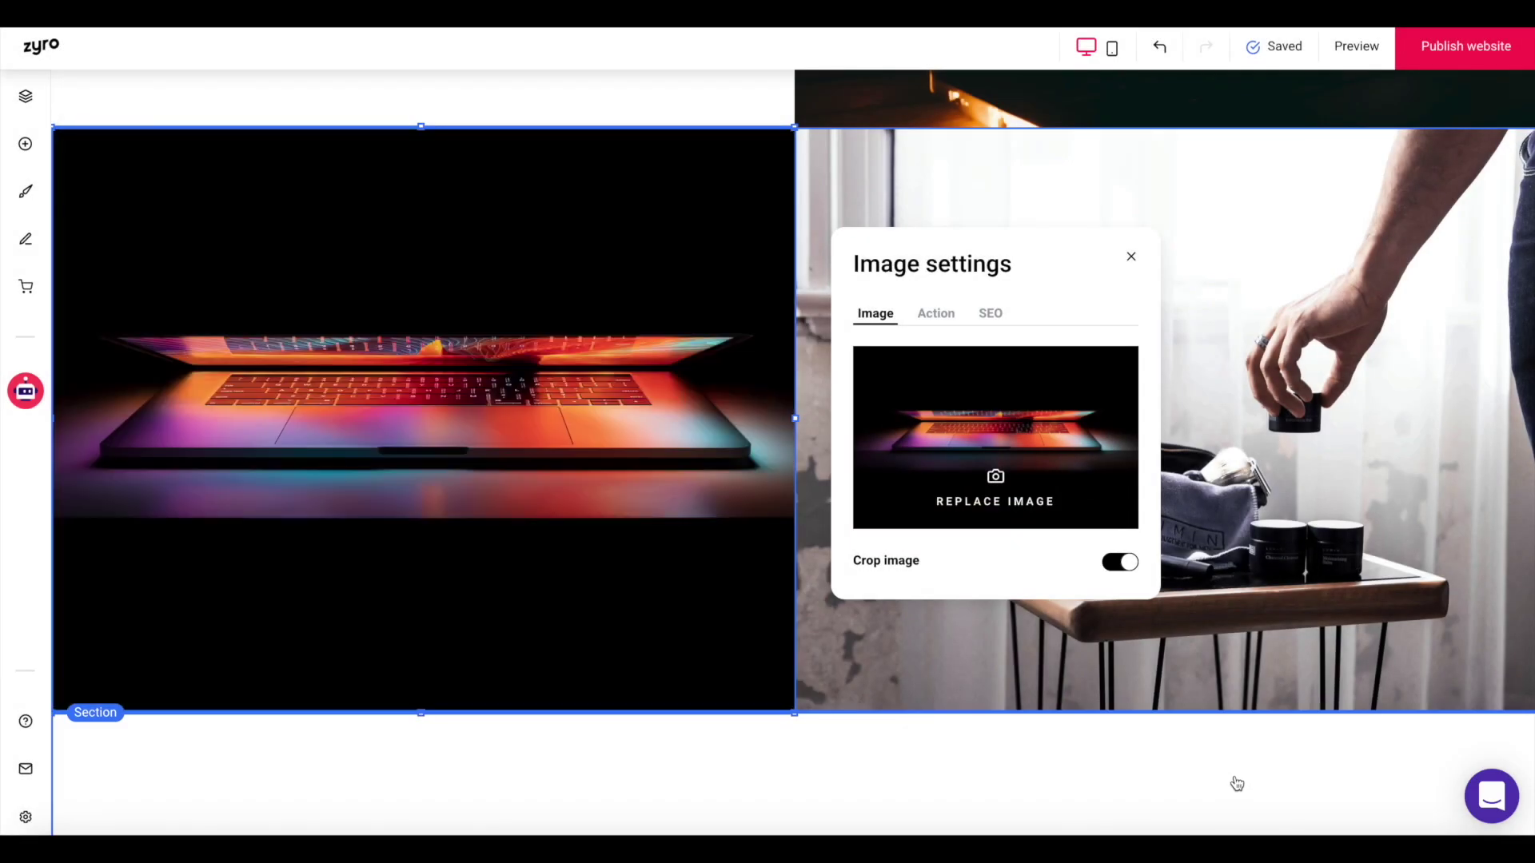
pyautogui.click(818, 380)
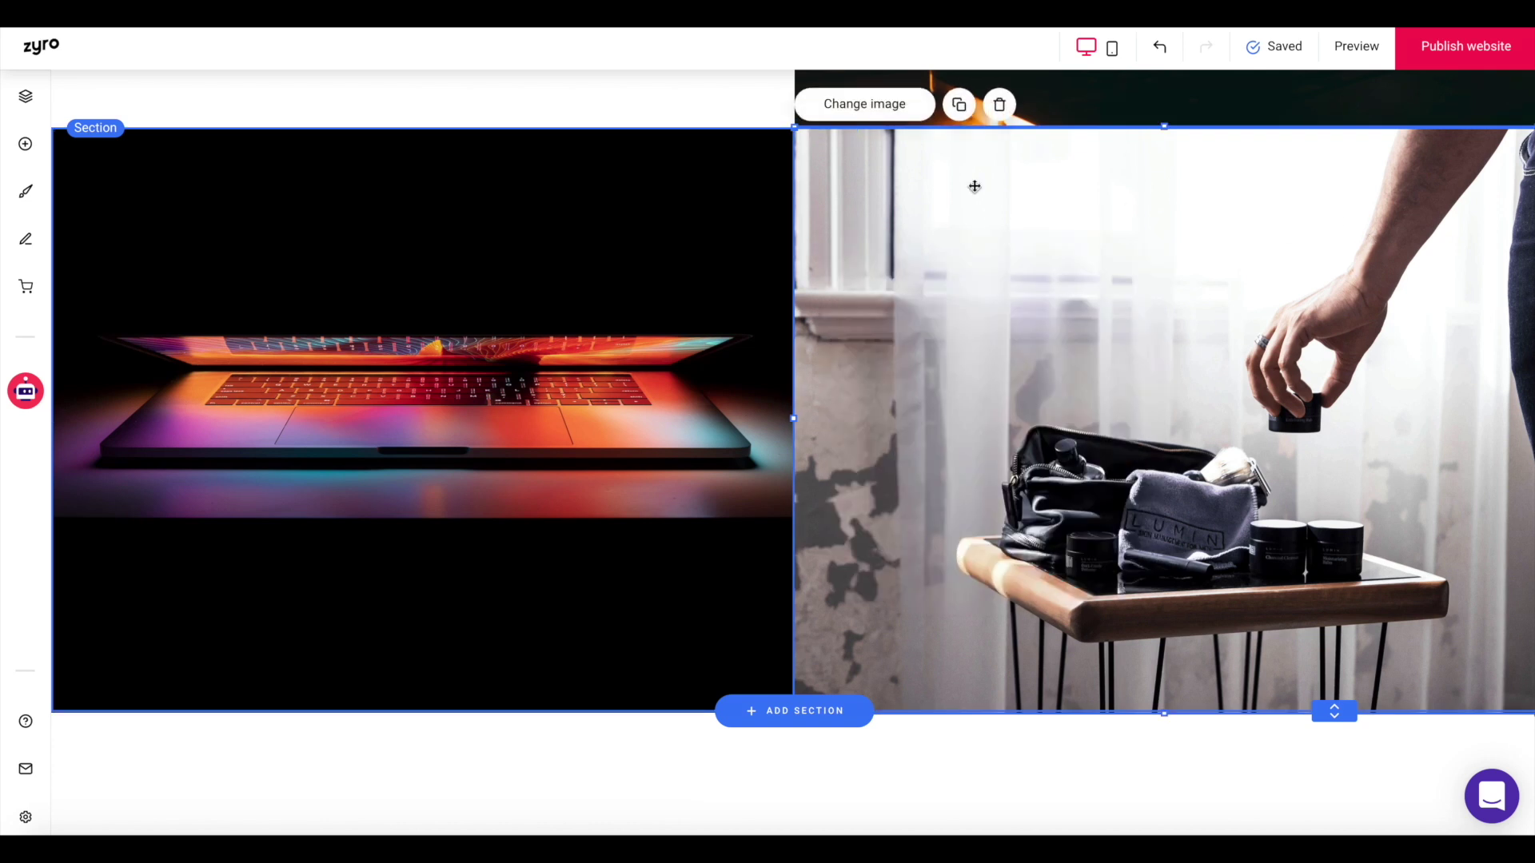
# Replace the right photo with the uploaded photo of a woman coding at her desk.
pyautogui.click(862, 112)
pyautogui.click(622, 484)
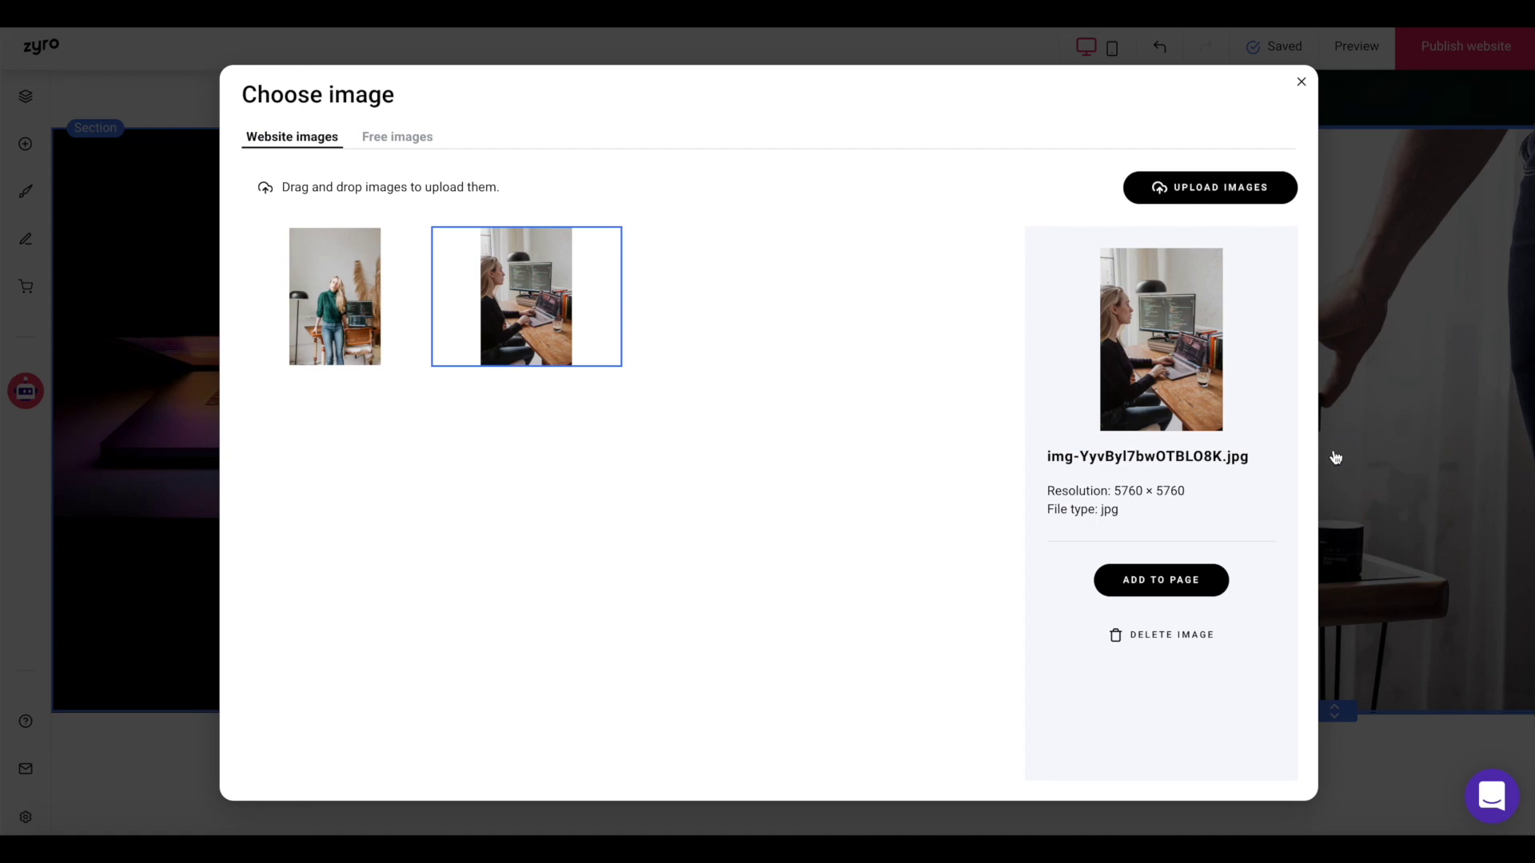
pyautogui.click(1177, 575)
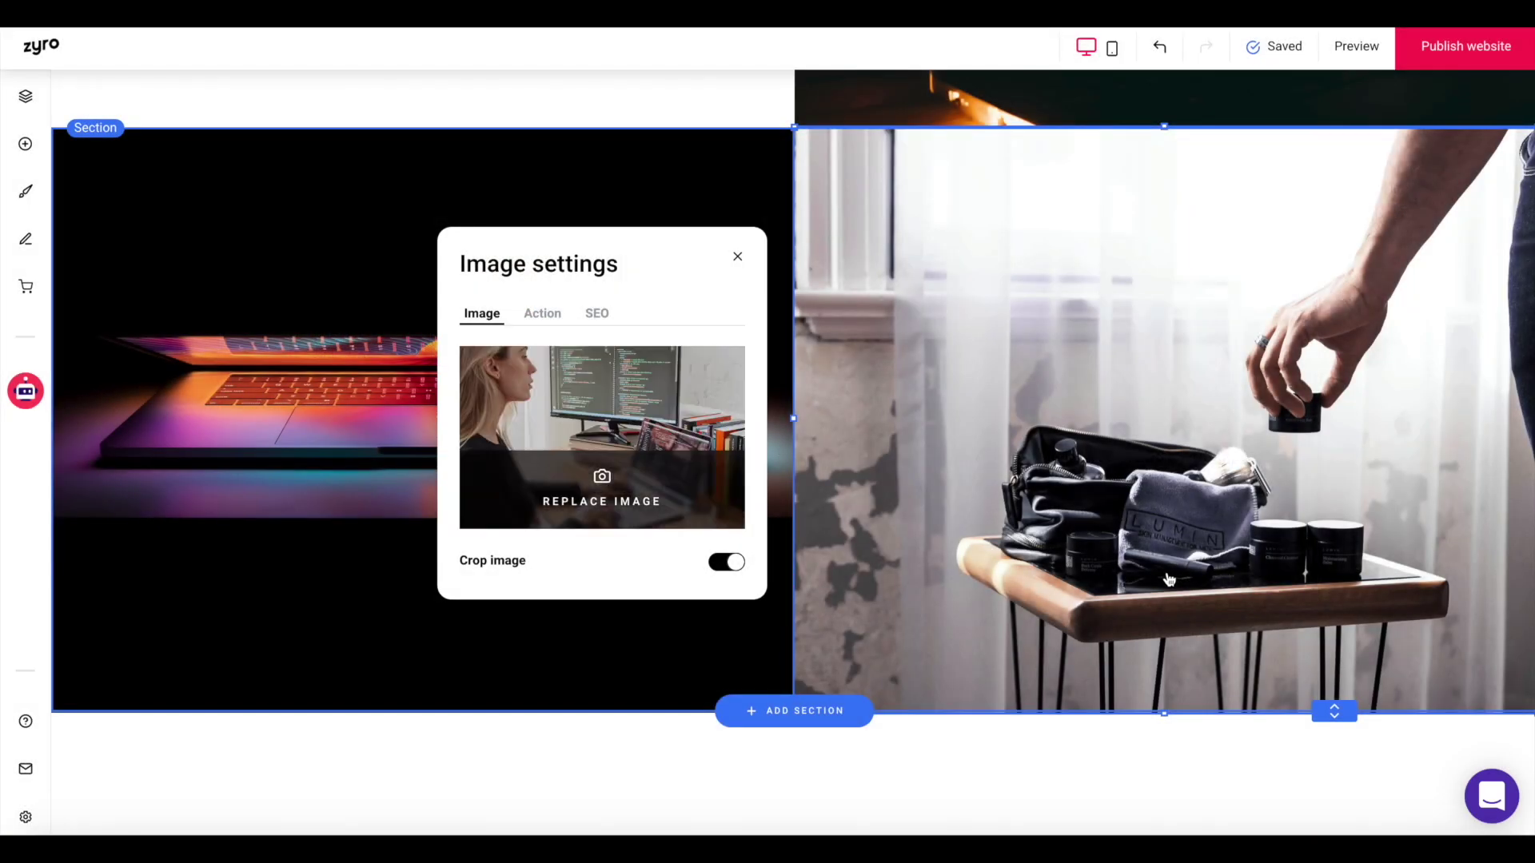
pyautogui.click(987, 789)
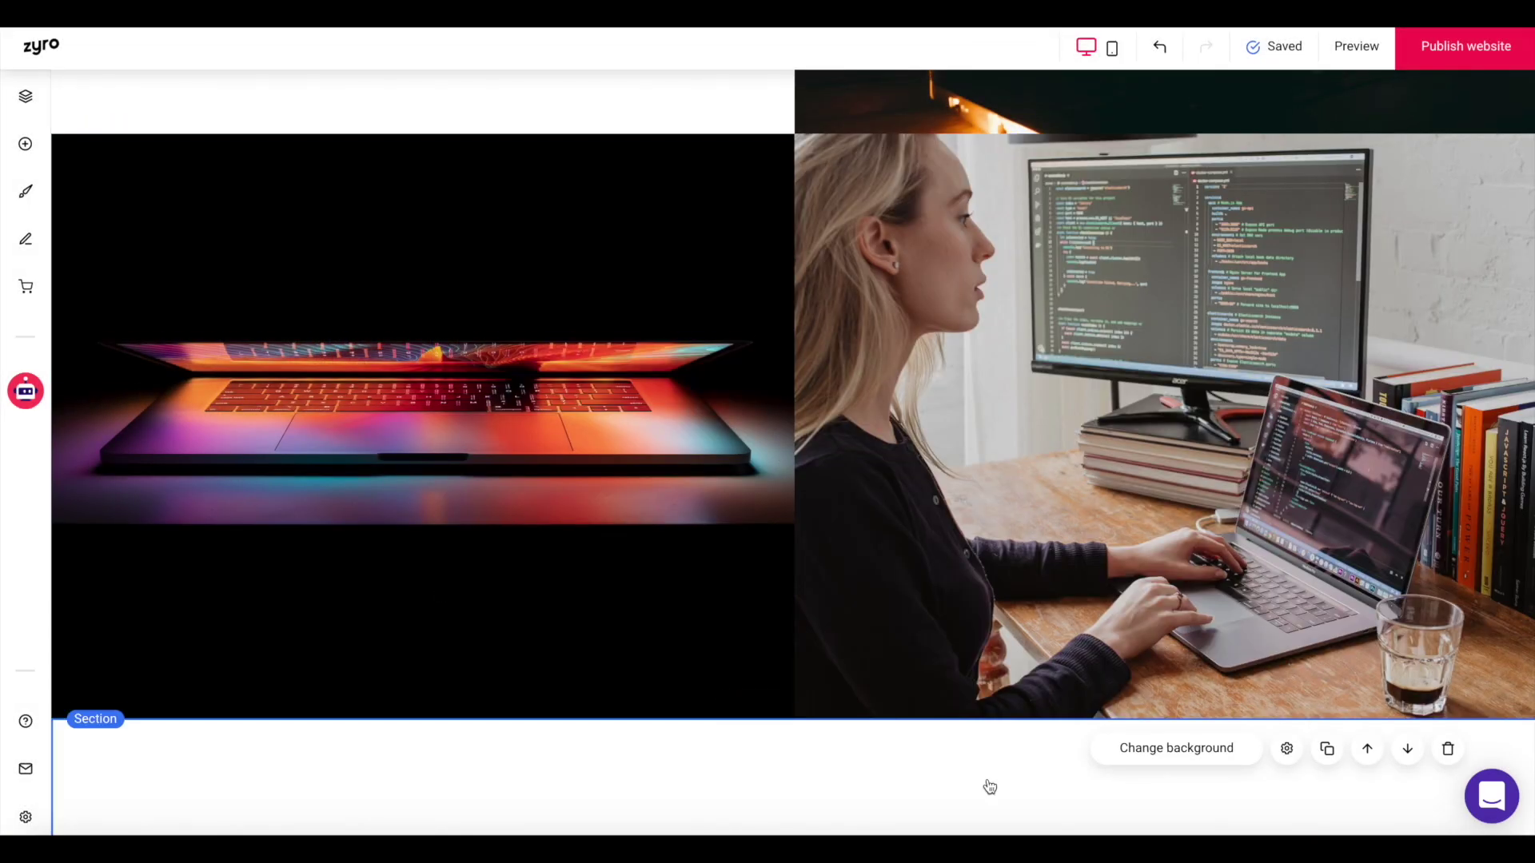
pyautogui.scroll(7, 988, 780)
# Go to the About Us page and begin editing its 'Start your journey with us' heading.
pyautogui.scroll(-10, 1000, 428)
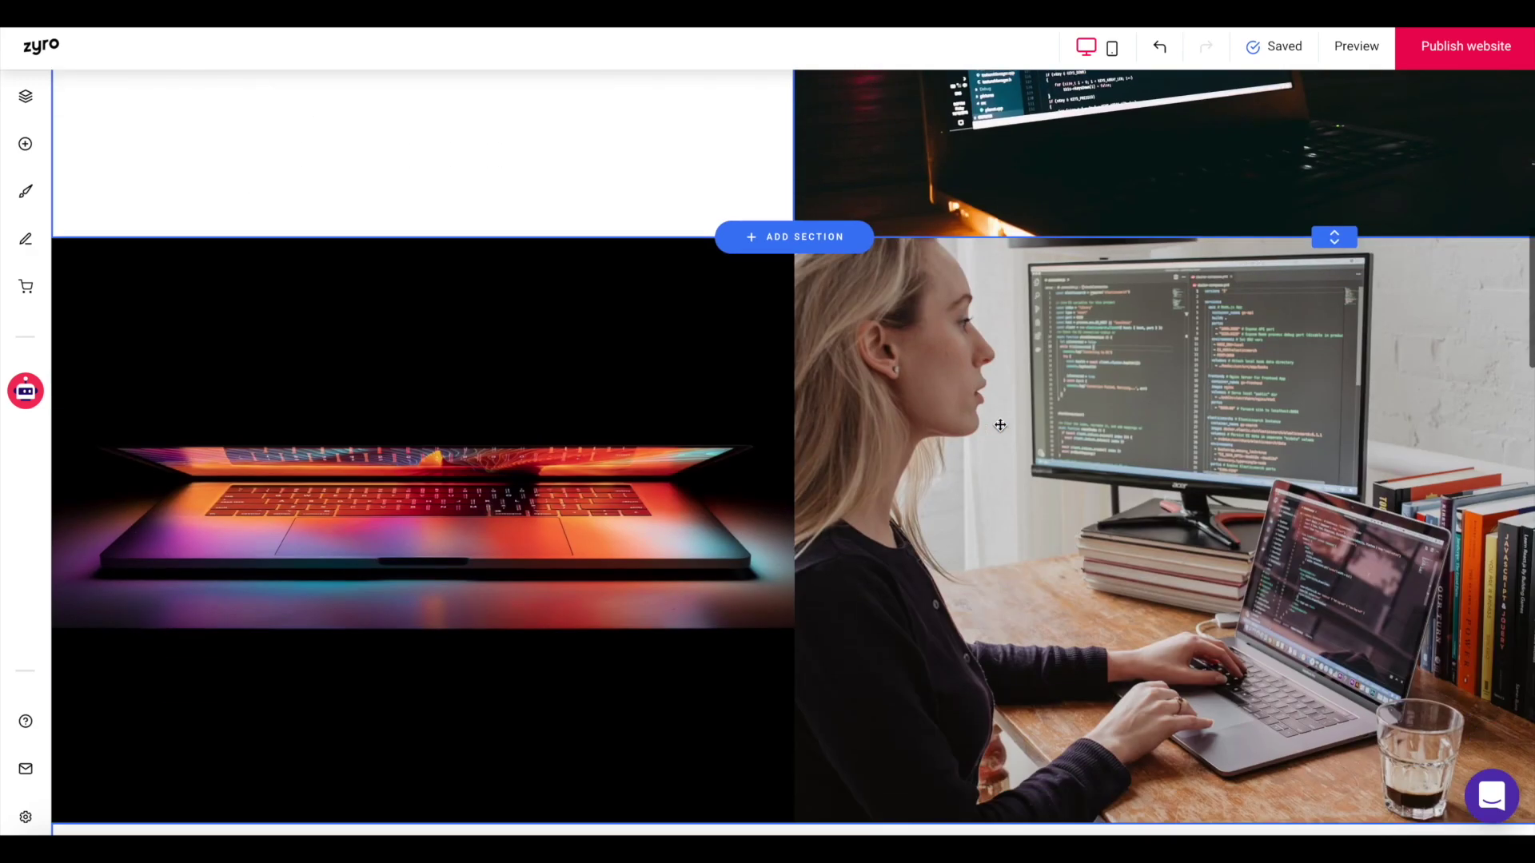
pyautogui.scroll(15, 1002, 431)
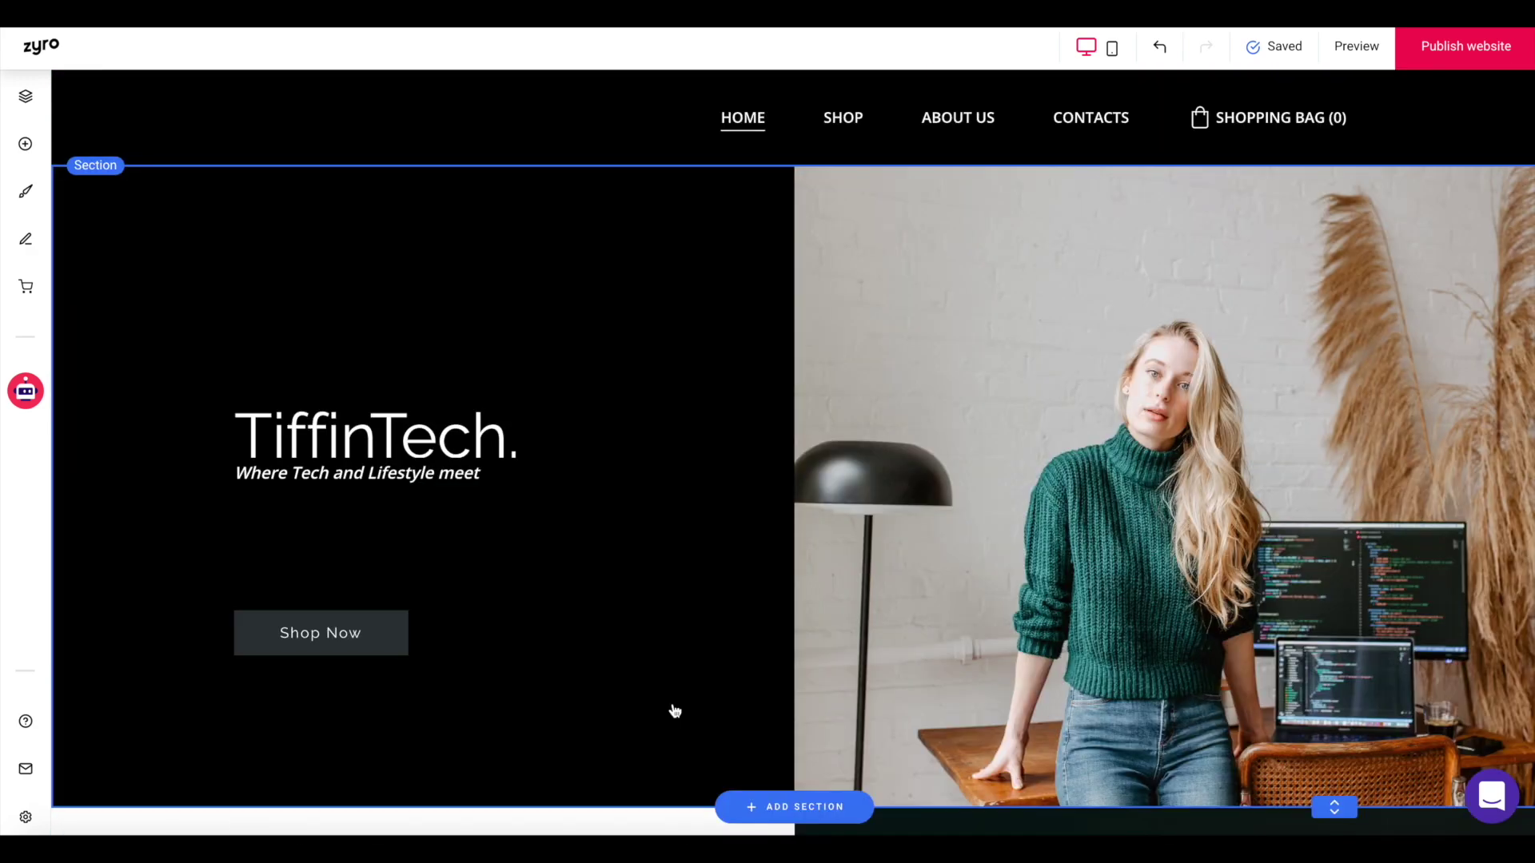
pyautogui.scroll(-10, 1004, 387)
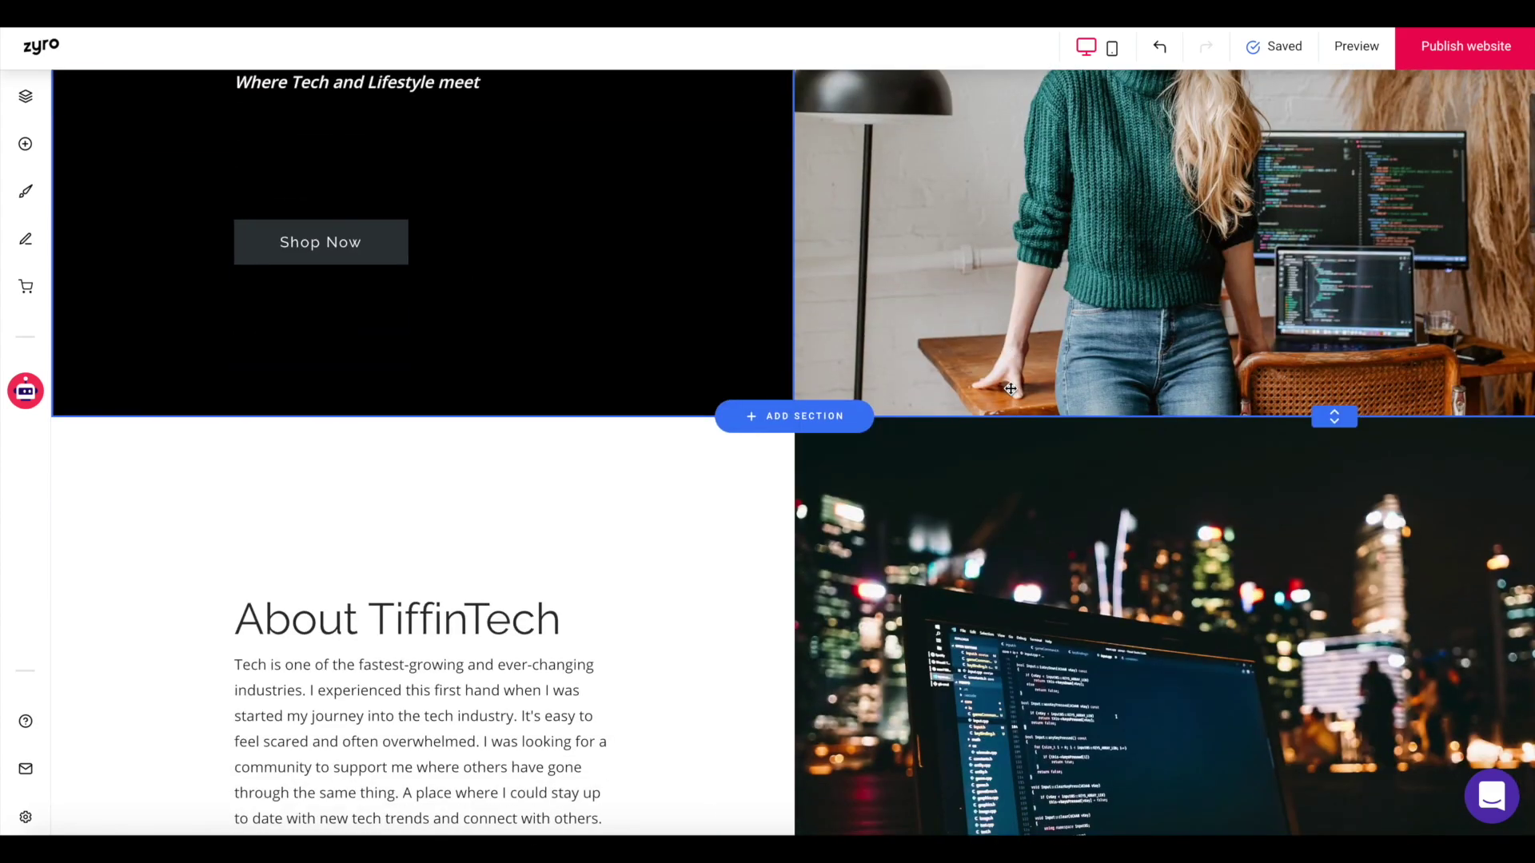
pyautogui.scroll(-8, 1010, 389)
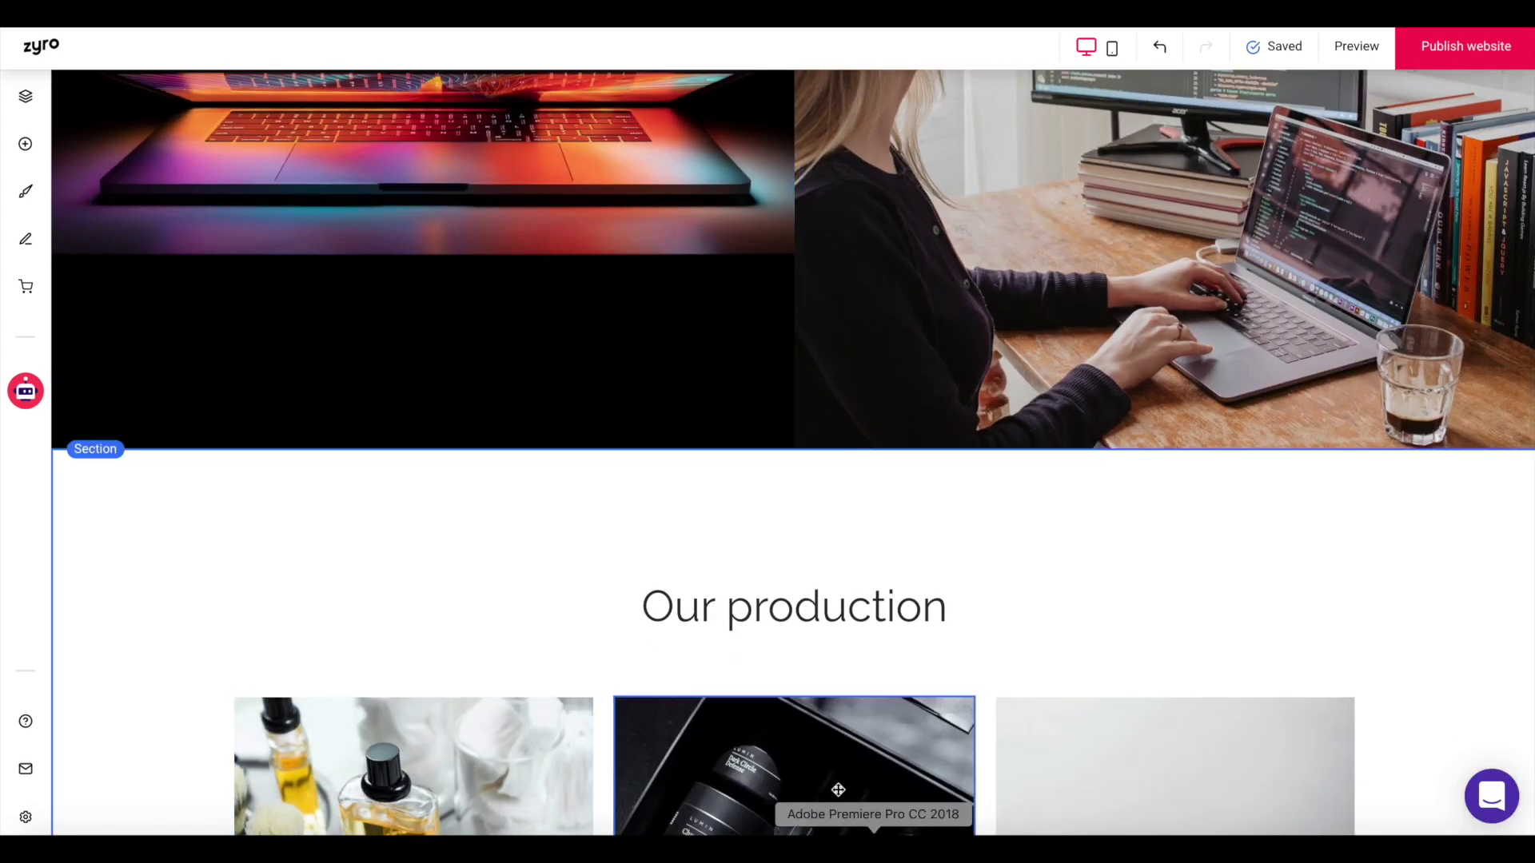
pyautogui.scroll(-7, 932, 538)
pyautogui.scroll(11, 933, 532)
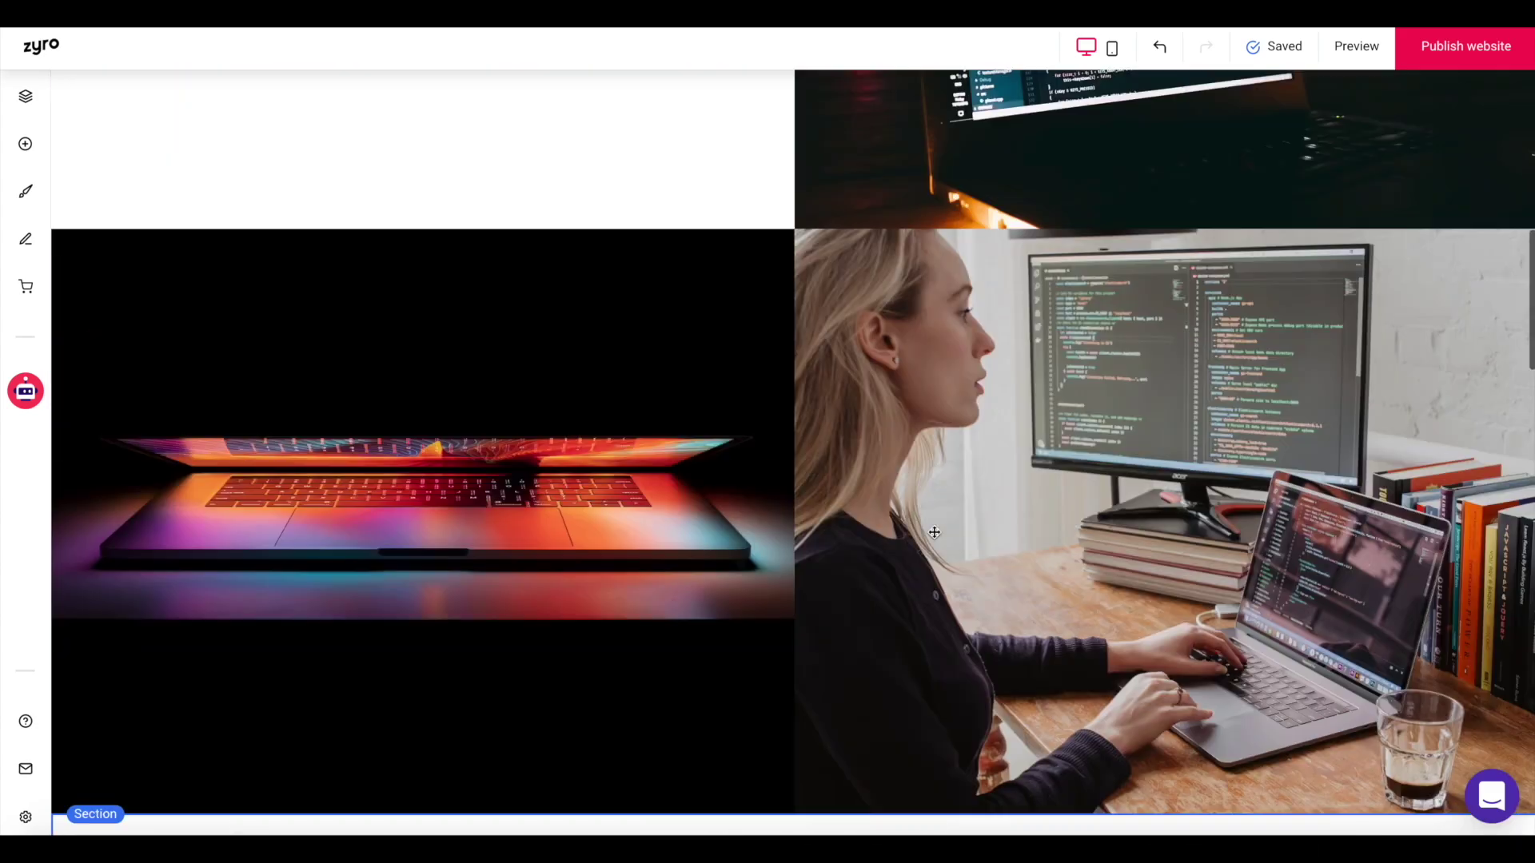
pyautogui.scroll(10, 934, 533)
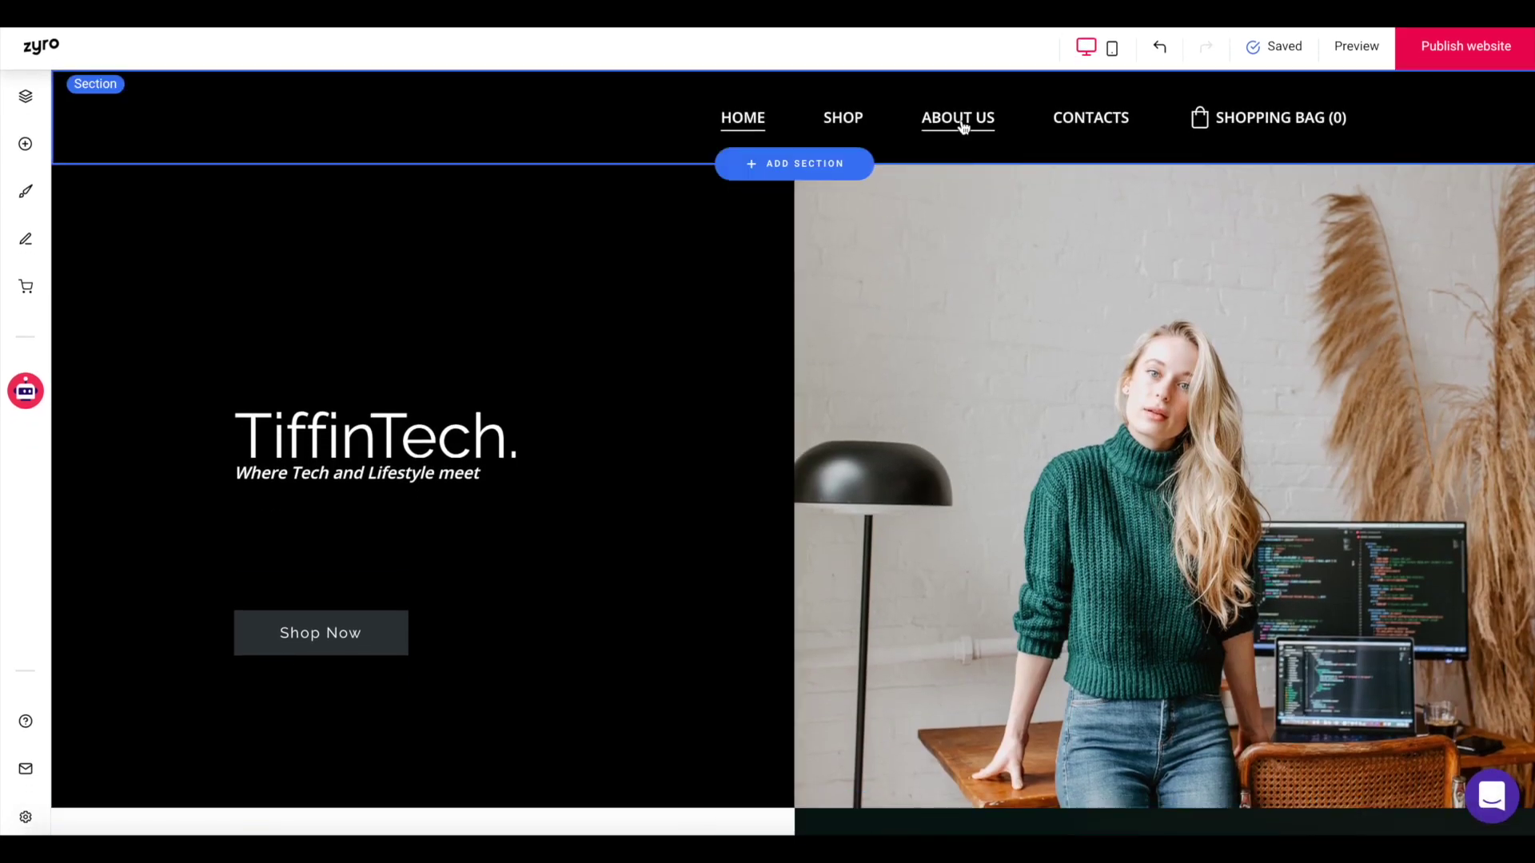
pyautogui.click(961, 120)
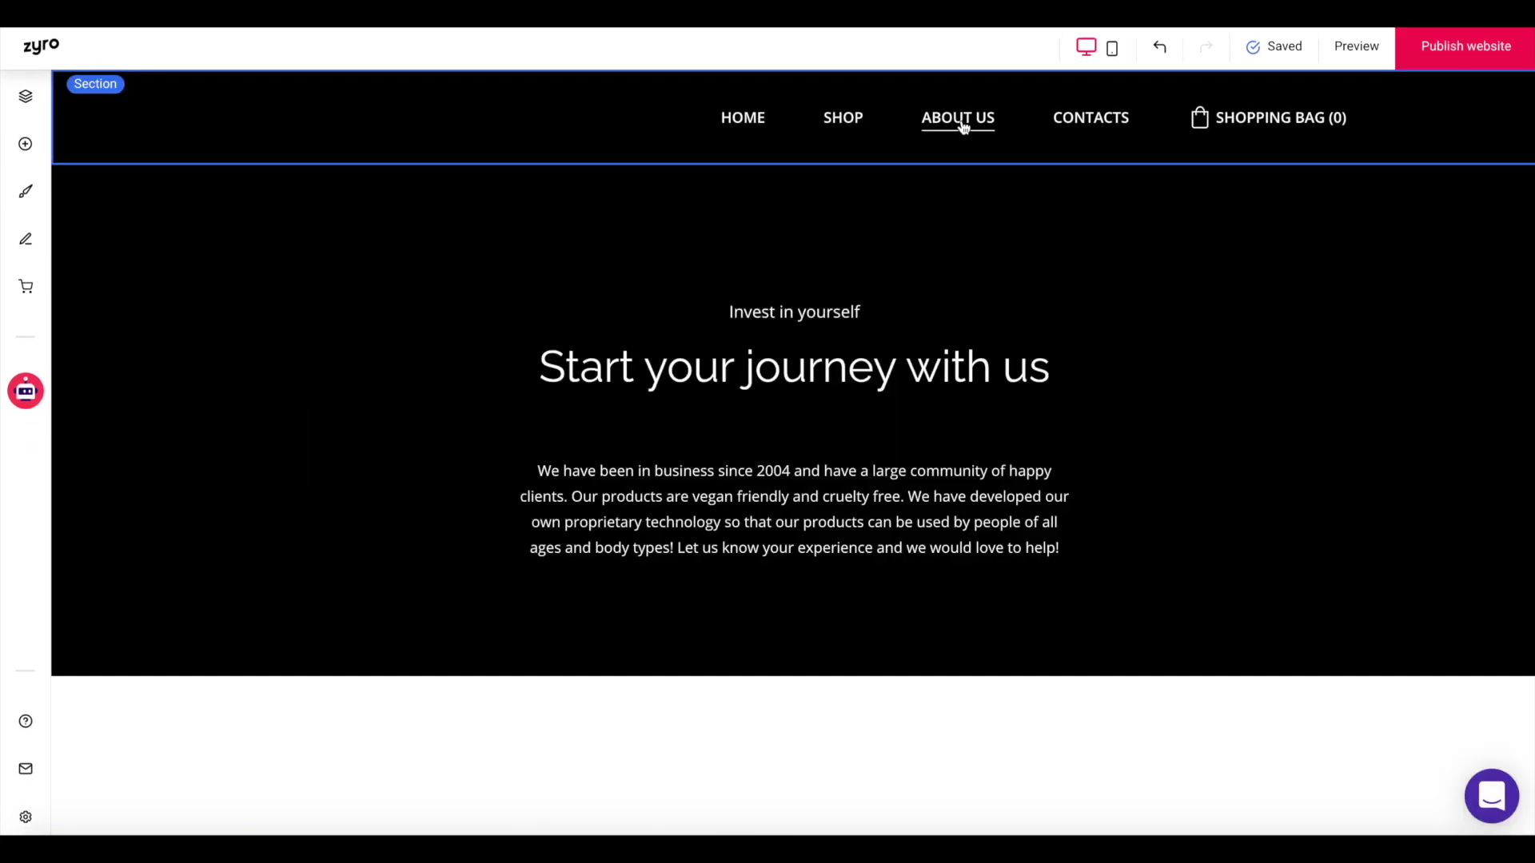
pyautogui.click(932, 370)
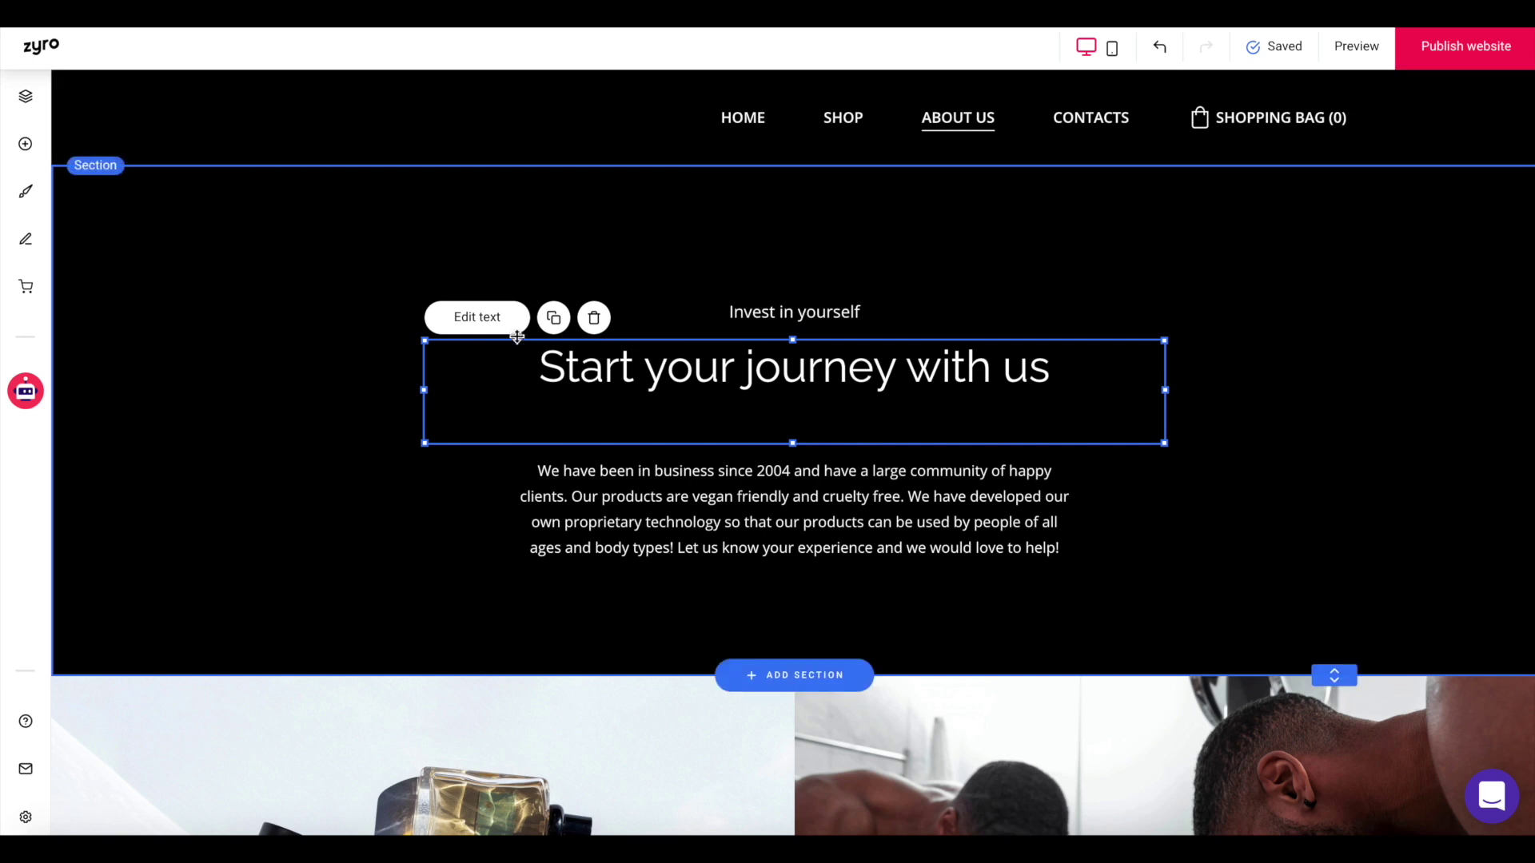
pyautogui.click(492, 320)
# Retitle the heading as 'About' plus the owner's first name, coloured white.
pyautogui.hotkey('ctrl', 'a')
pyautogui.press('BackSpace')
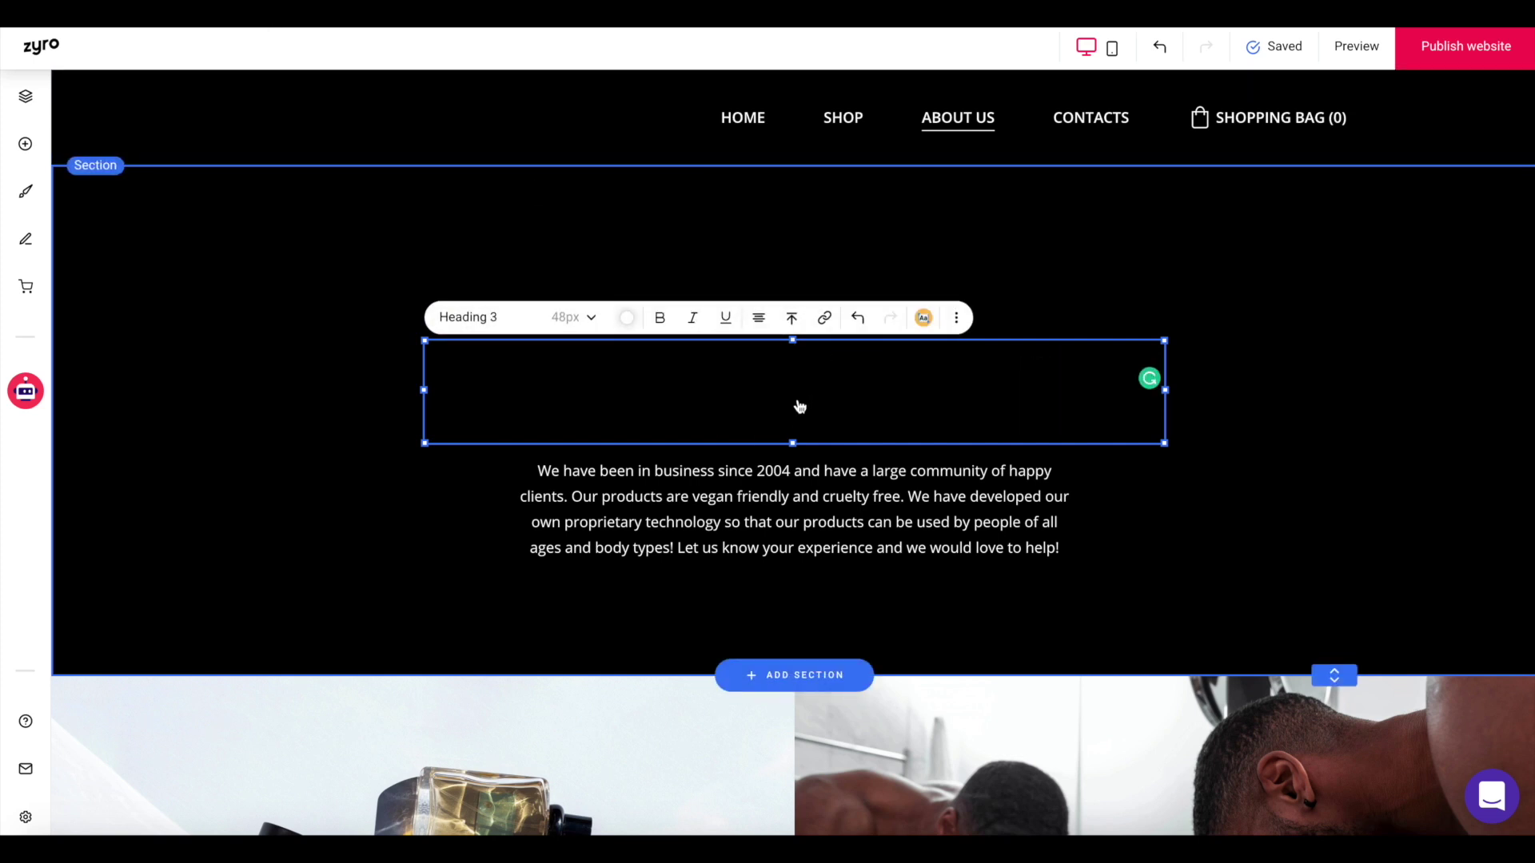
pyautogui.write('Invest in yourself')
pyautogui.click(796, 508)
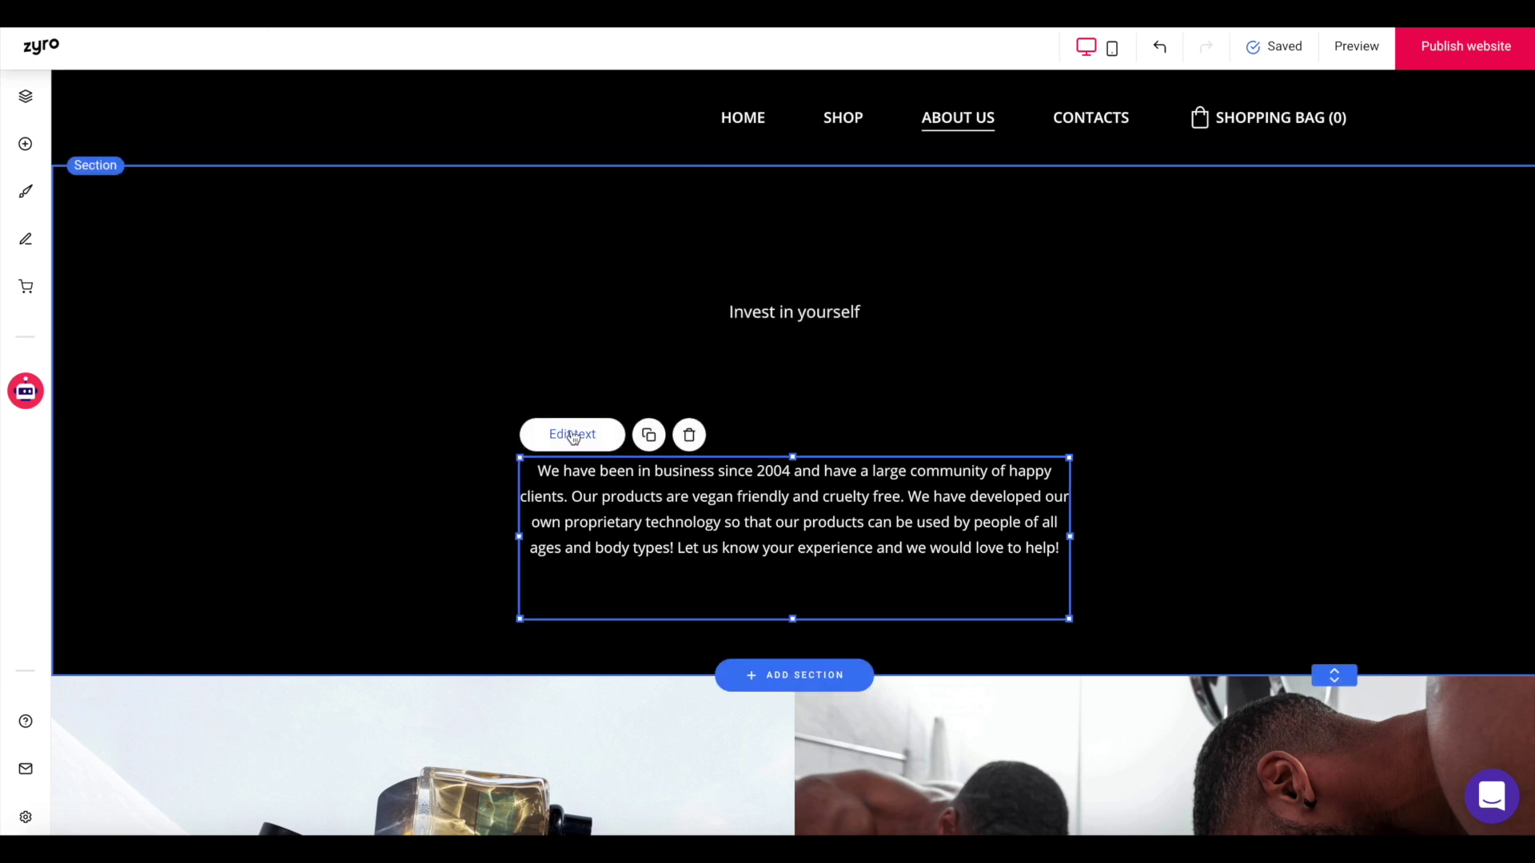
pyautogui.click(853, 357)
pyautogui.click(514, 317)
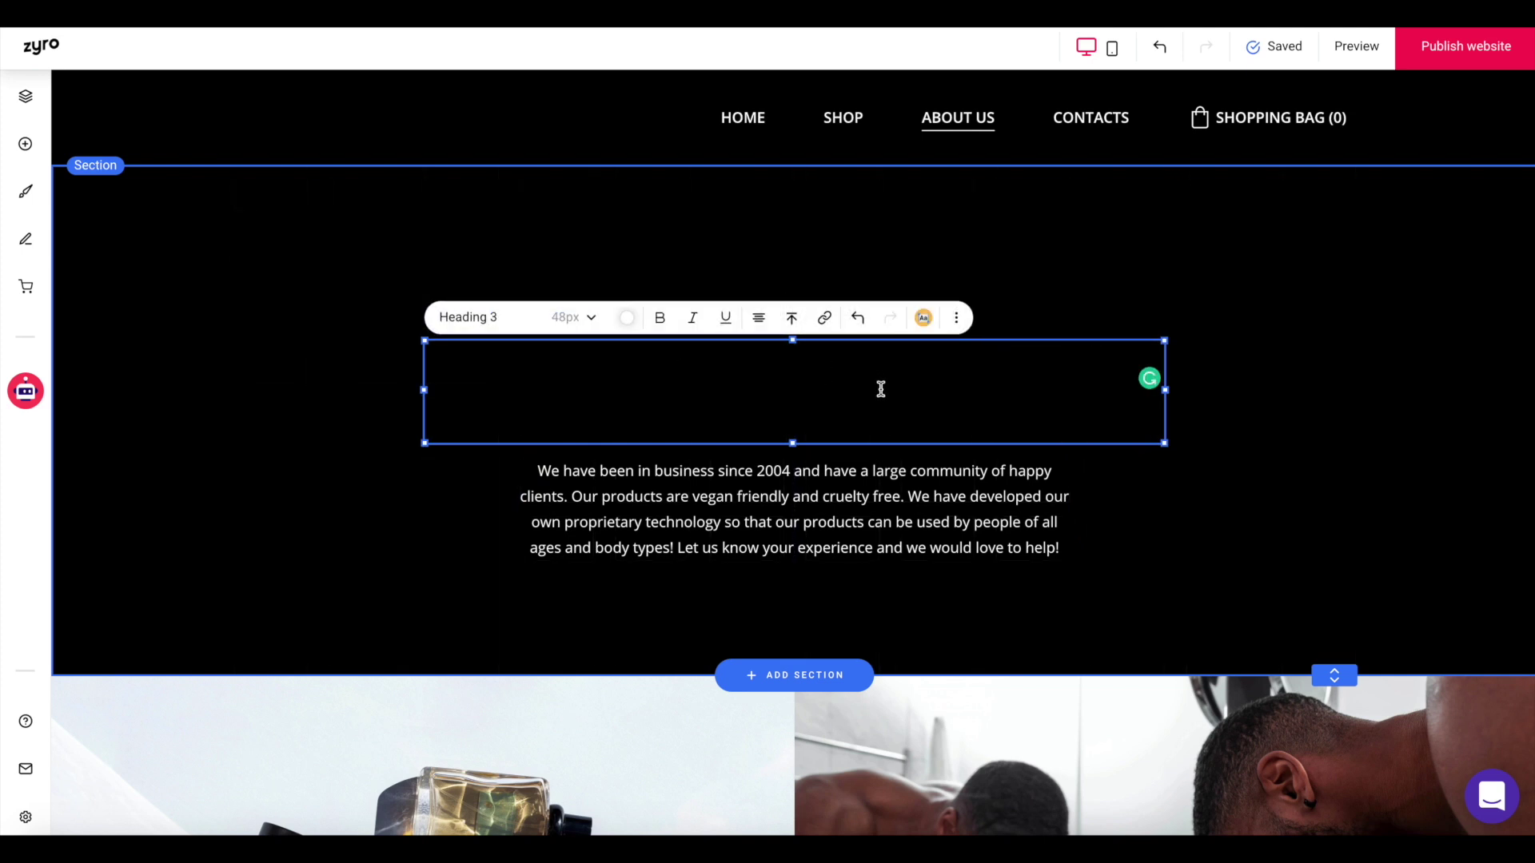
pyautogui.write('About Tiffany')
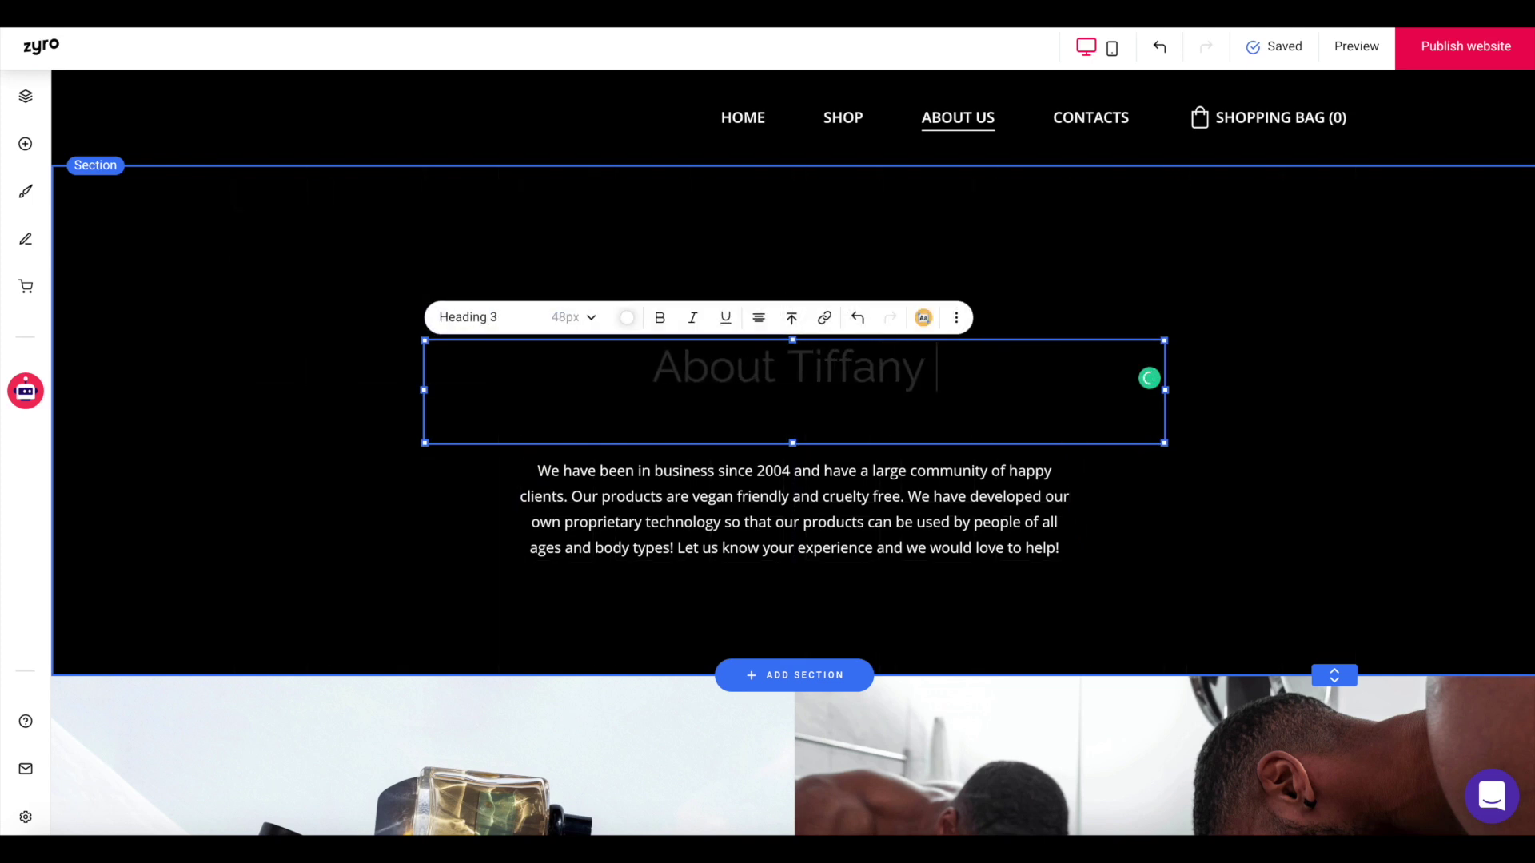
pyautogui.hotkey('ctrl', 'a')
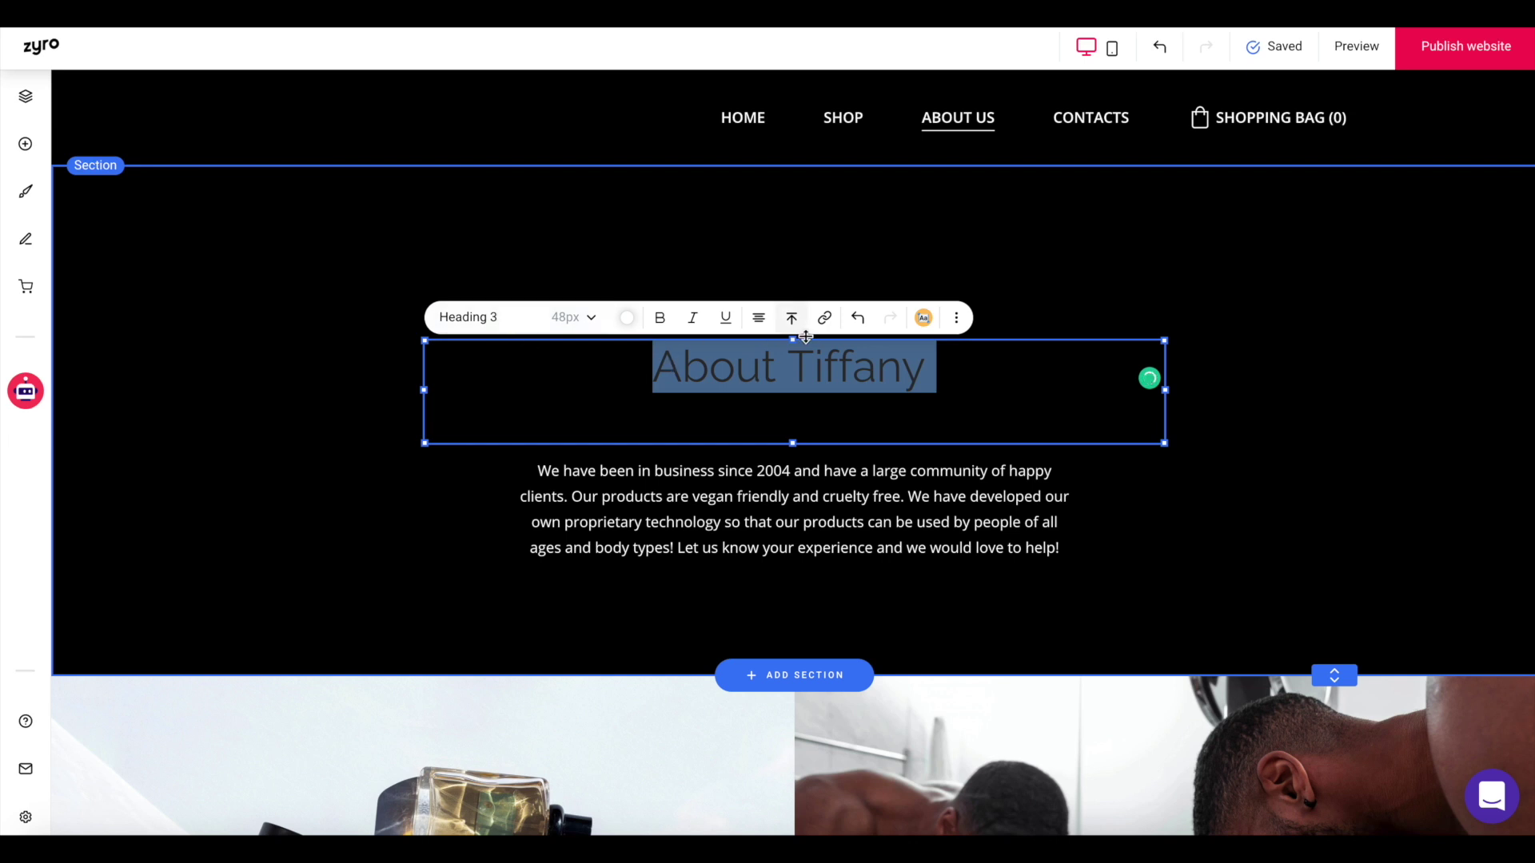
pyautogui.click(623, 324)
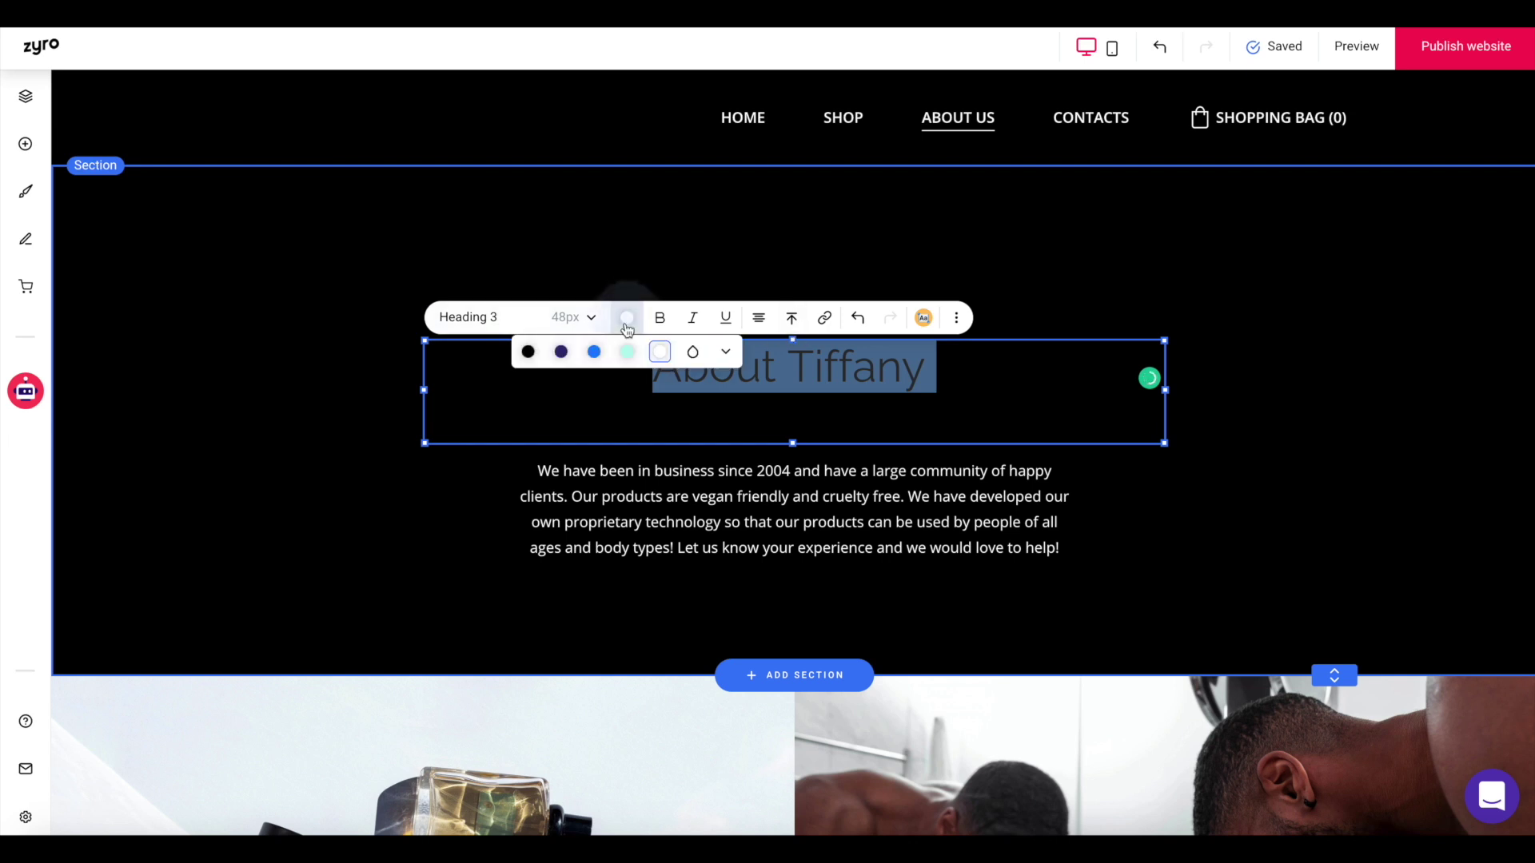
pyautogui.click(660, 351)
# Replace the placeholder paragraph with the pasted career biography and make it white.
pyautogui.click(964, 505)
pyautogui.click(579, 441)
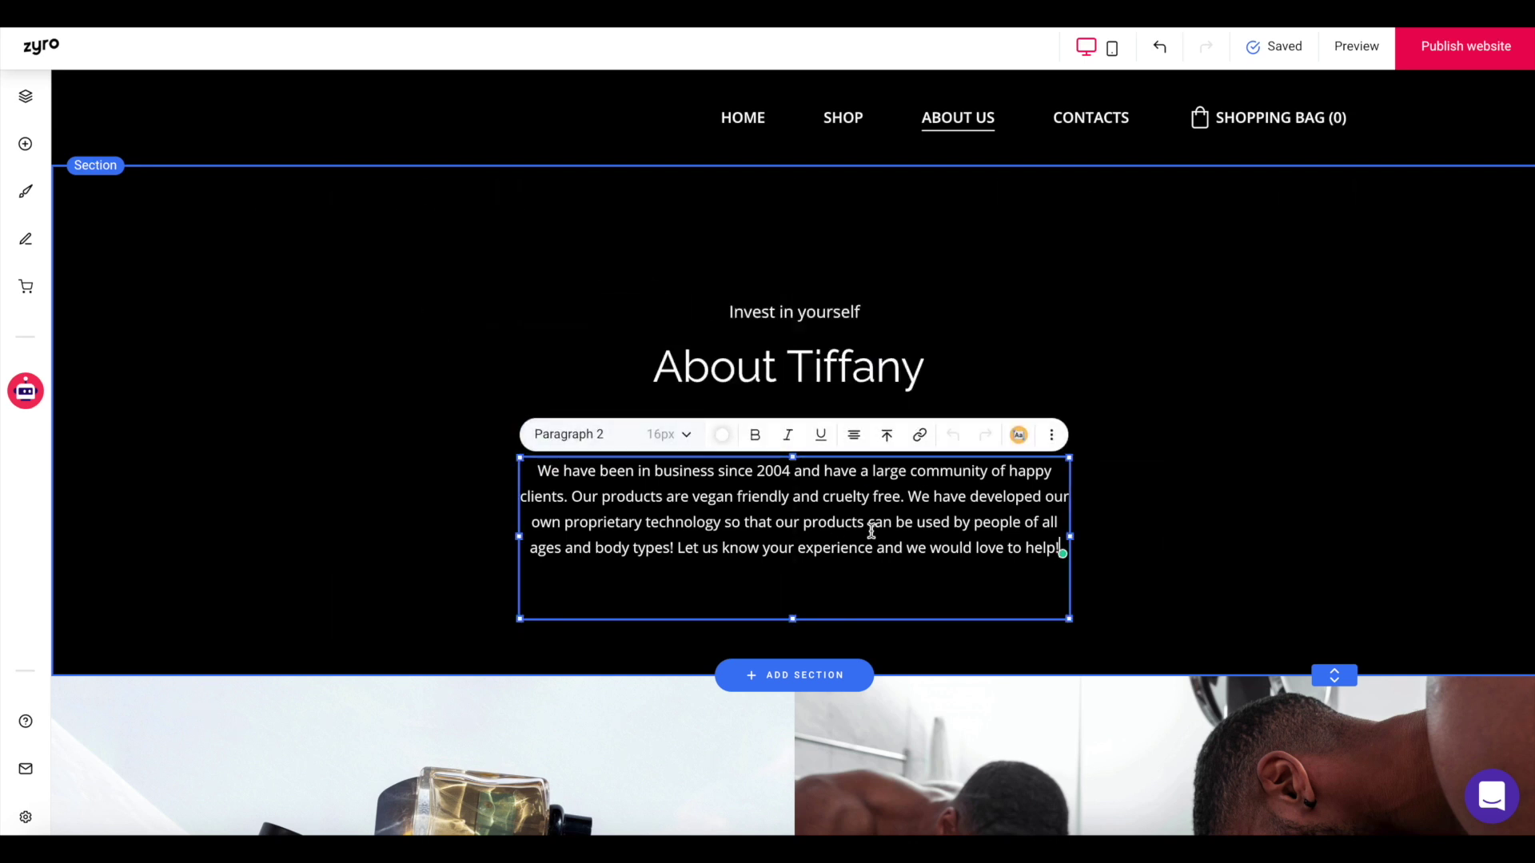
pyautogui.hotkey('ctrl', 'a')
pyautogui.press('BackSpace')
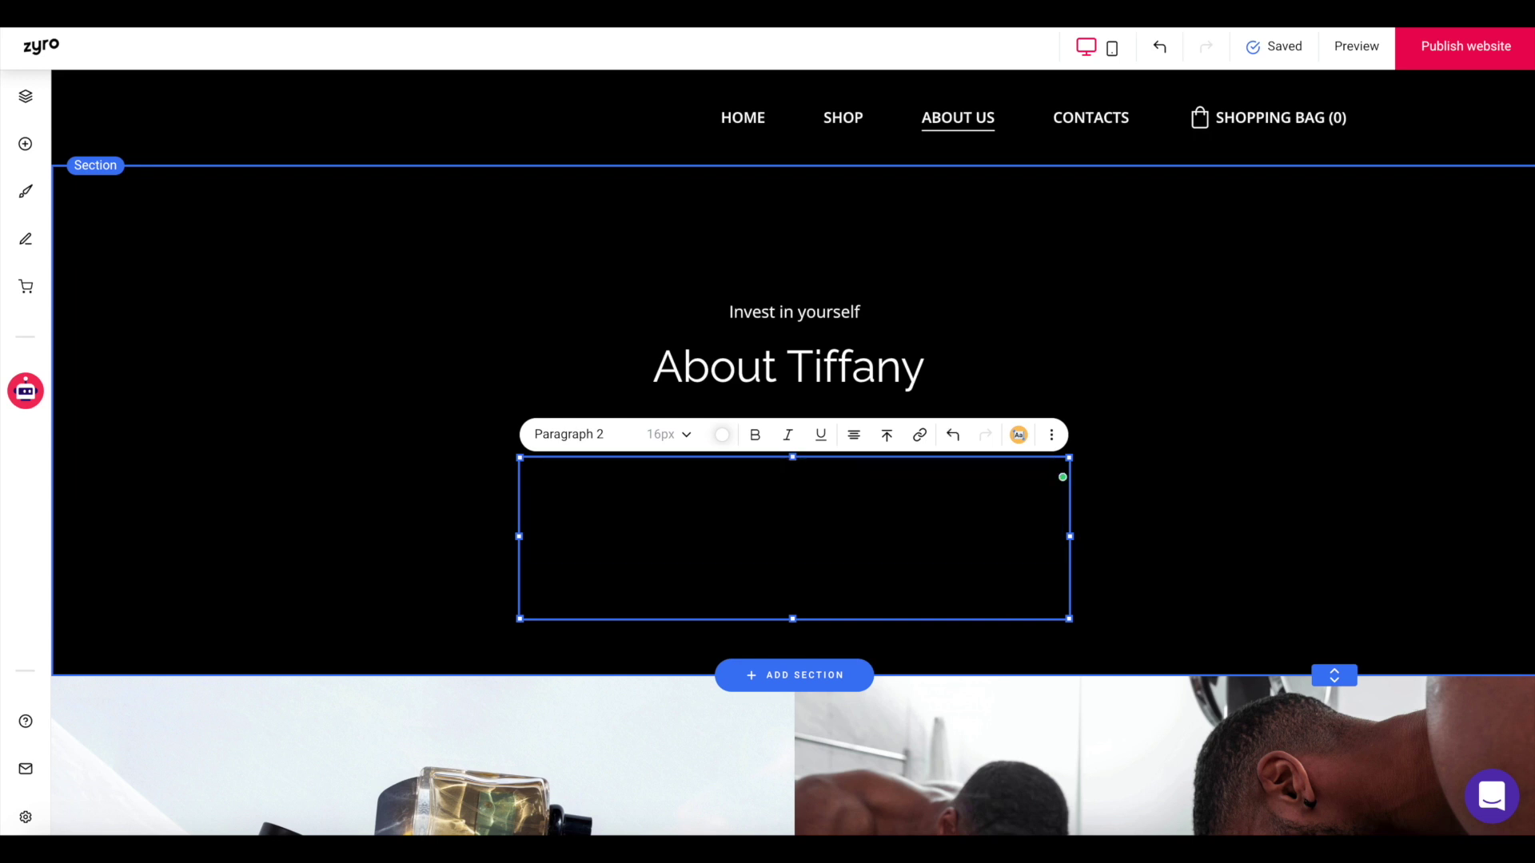
pyautogui.write("I am currently a software developer who once modelled and thought I wanted to pursue a career in the fashion industry. While I was modelling in Hong Kong, I eventually felt the desire to further my education. I decided to depart the modelling world and move back to Canada, knowing that could be the end of my modelling opportunities. I attended Ryerson University for GCM (Graphic Communications Management), as I thought I might still to work in the fashion industry in another capacity. It was in my last year of university, I was introduced to a very basic coding course. I instantly fell in love. From there I knew I wanted to pursue software development but didn't have a clue where to start. I didn't want to go back to university as I just completed a four year degree. I decided to enrol in a 10-week intensive coding bootcamp. From there I started working at a small startup learning and growing my technical and soft skills. I then transitioned to a larger company where I am a software developer and technical consultant today.")
pyautogui.hotkey('ctrl', 'a')
pyautogui.click(723, 446)
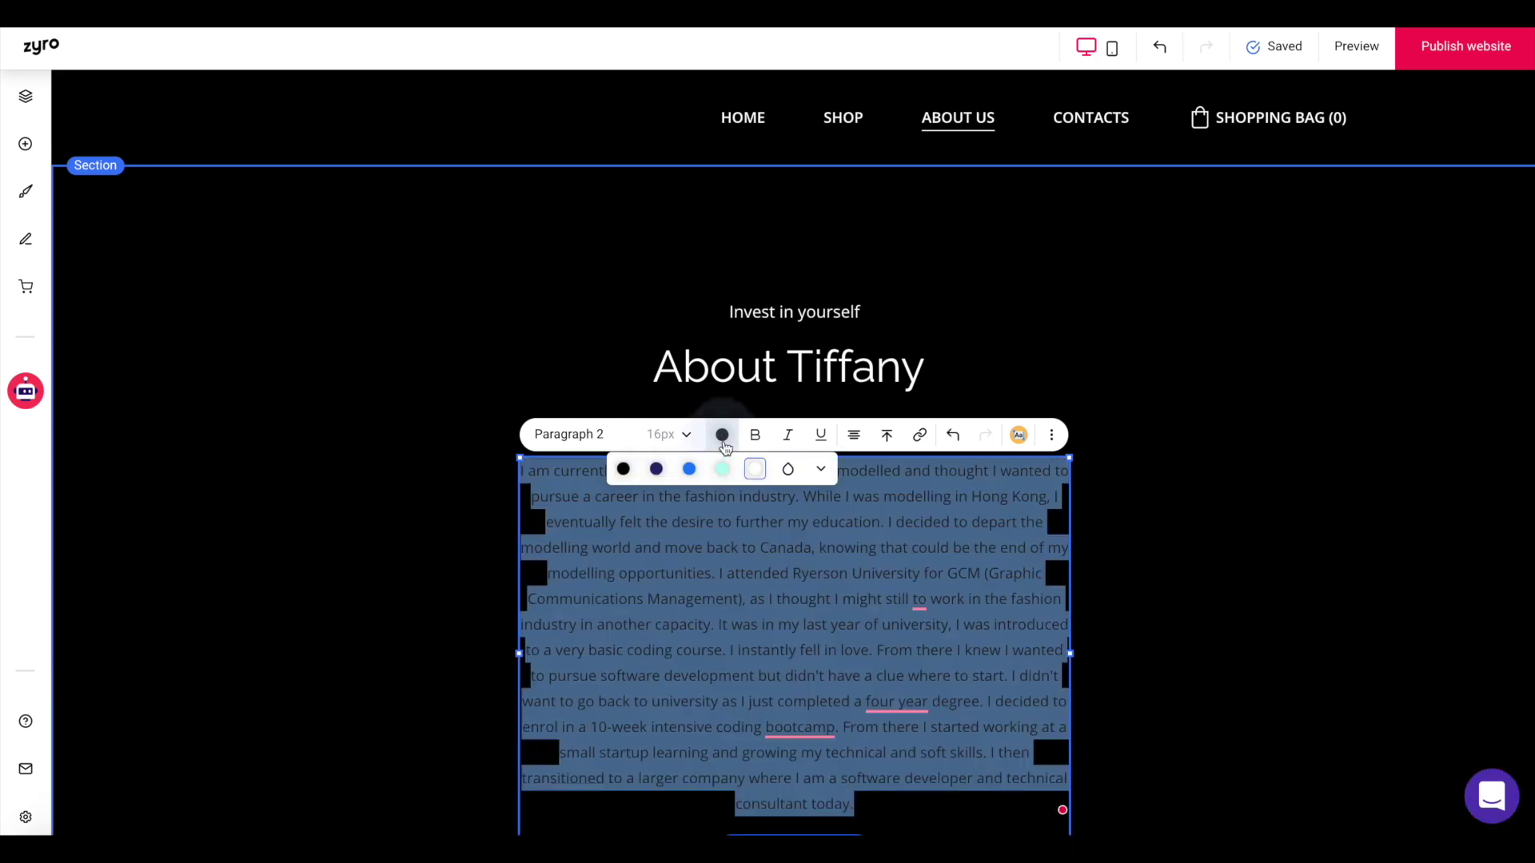
pyautogui.click(755, 468)
pyautogui.click(898, 747)
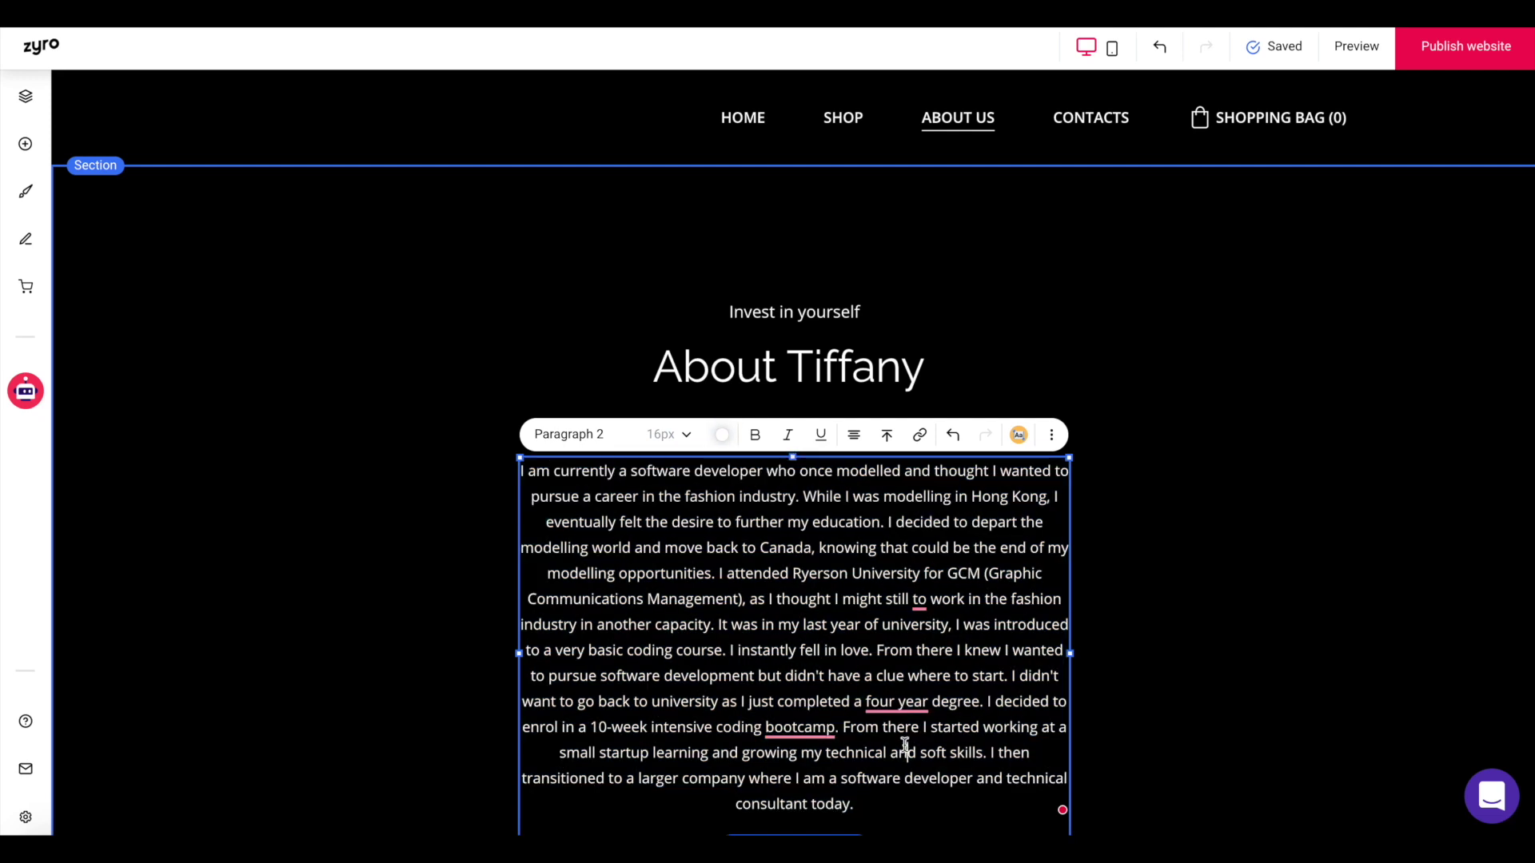
pyautogui.moveTo(903, 707)
pyautogui.click(756, 598)
pyautogui.click(1164, 558)
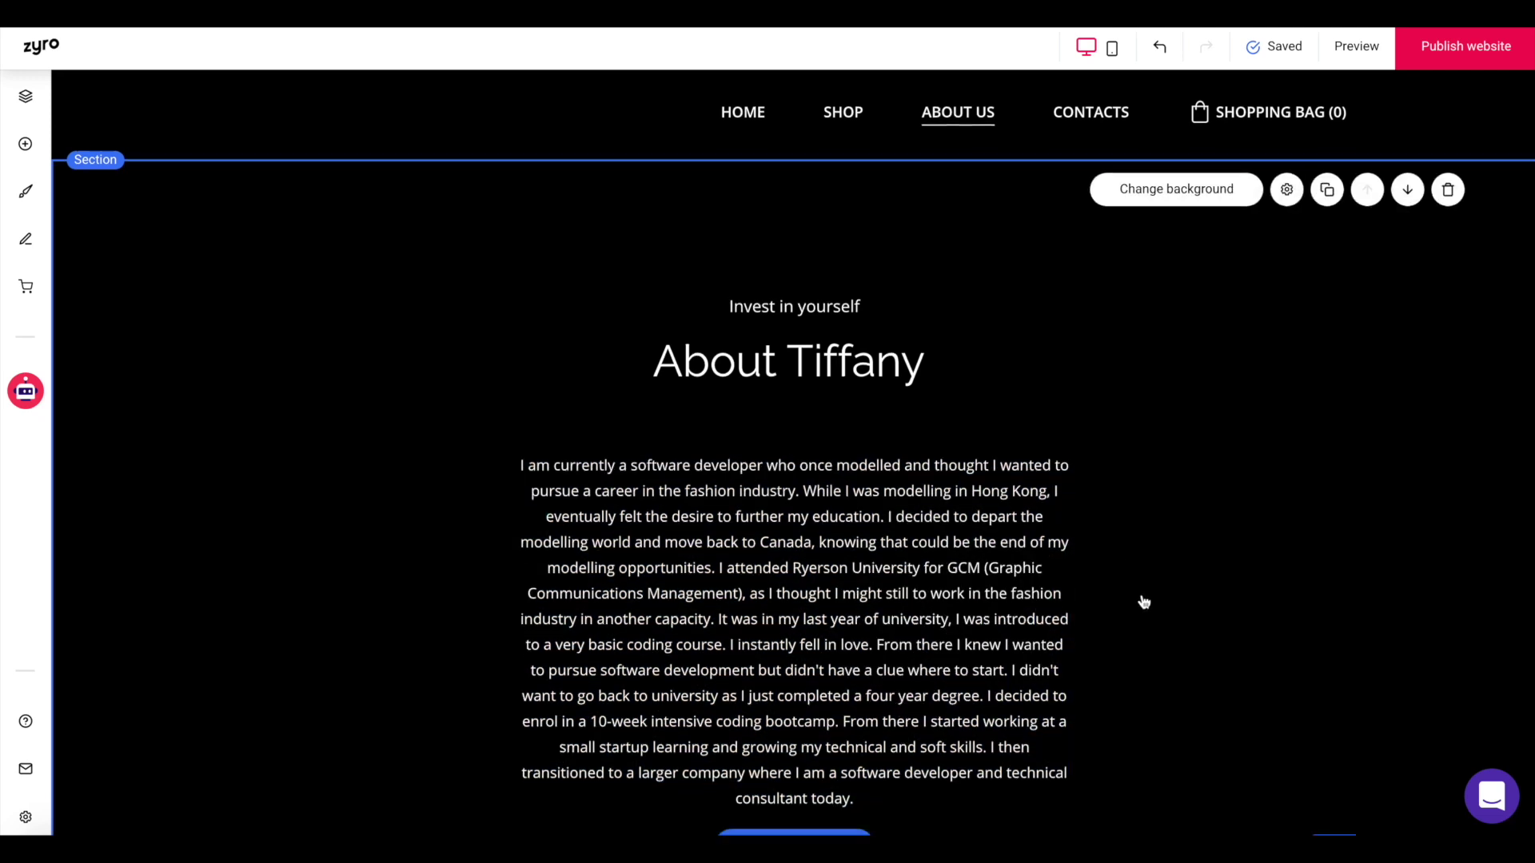
# Delete the 'Invest in yourself' line from the intro section.
pyautogui.scroll(-2, 1141, 601)
pyautogui.scroll(1, 901, 179)
pyautogui.click(795, 249)
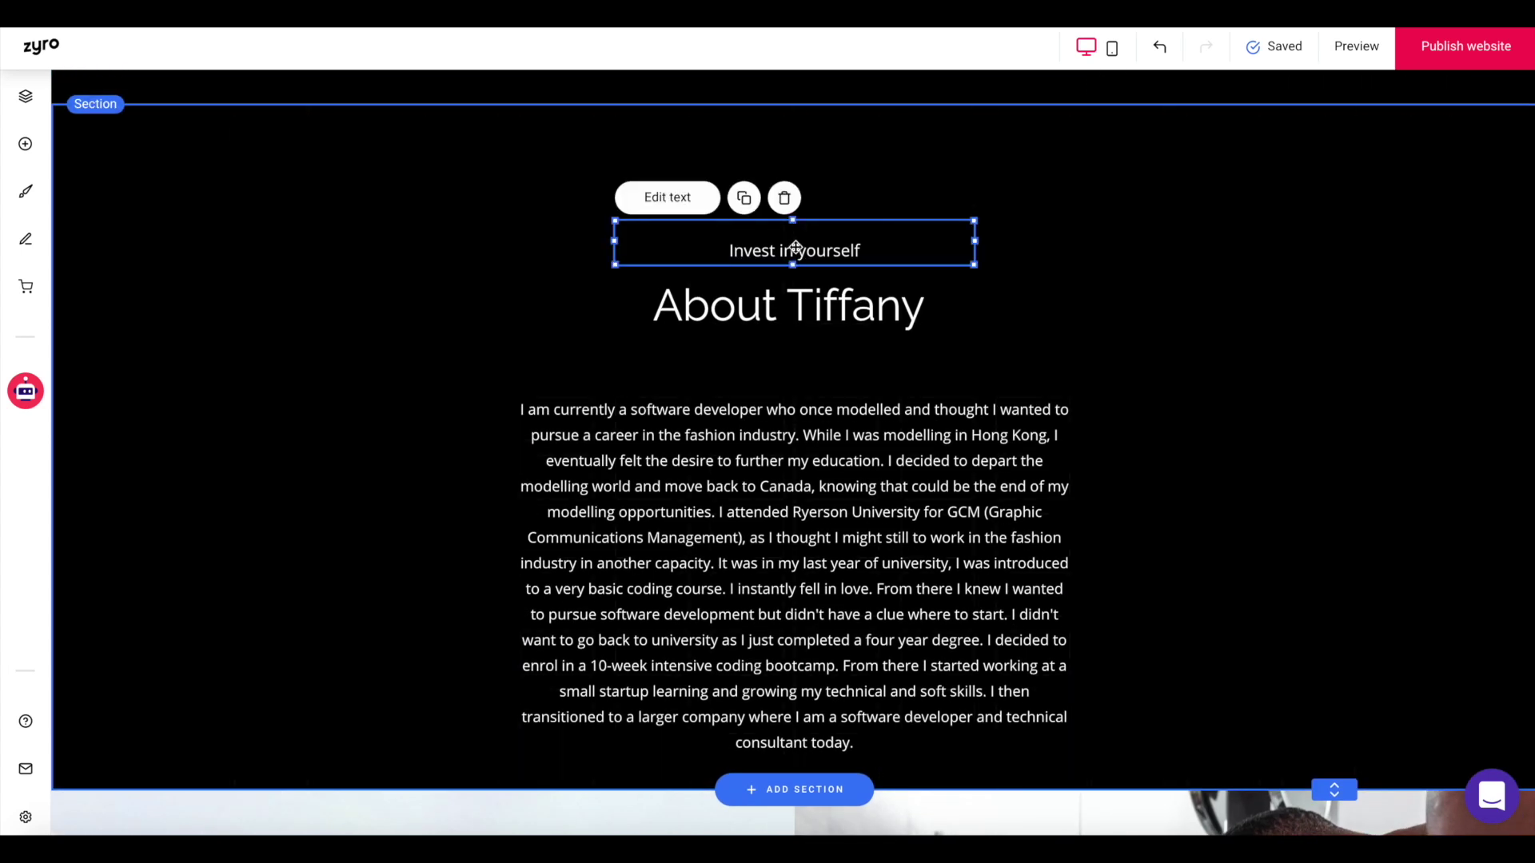
pyautogui.click(784, 199)
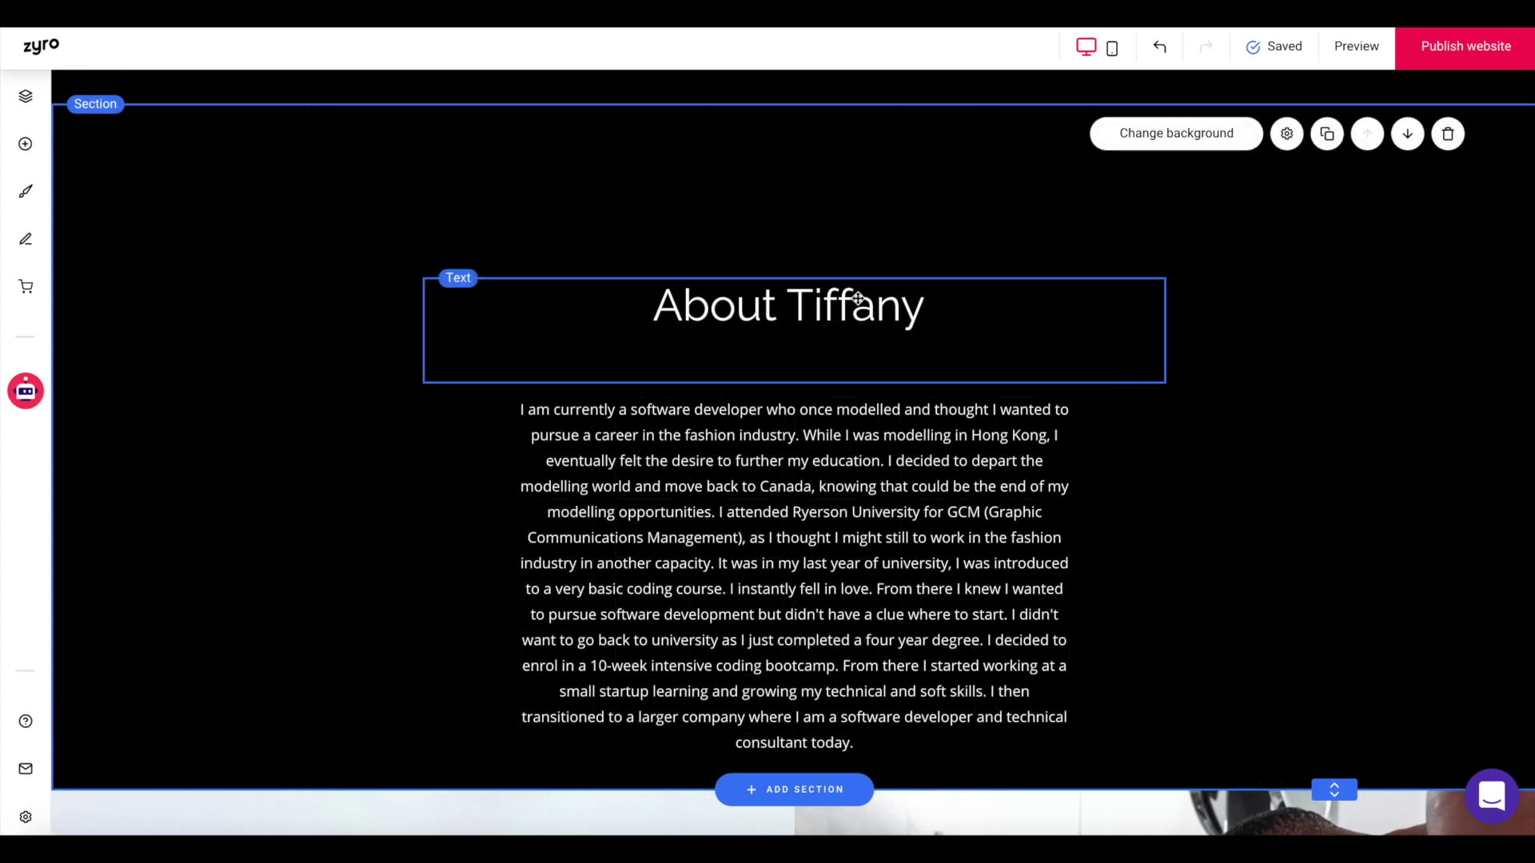
# Move the heading and biography paragraph higher, closer to the section top.
pyautogui.moveTo(851, 303); pyautogui.dragTo(852, 186)
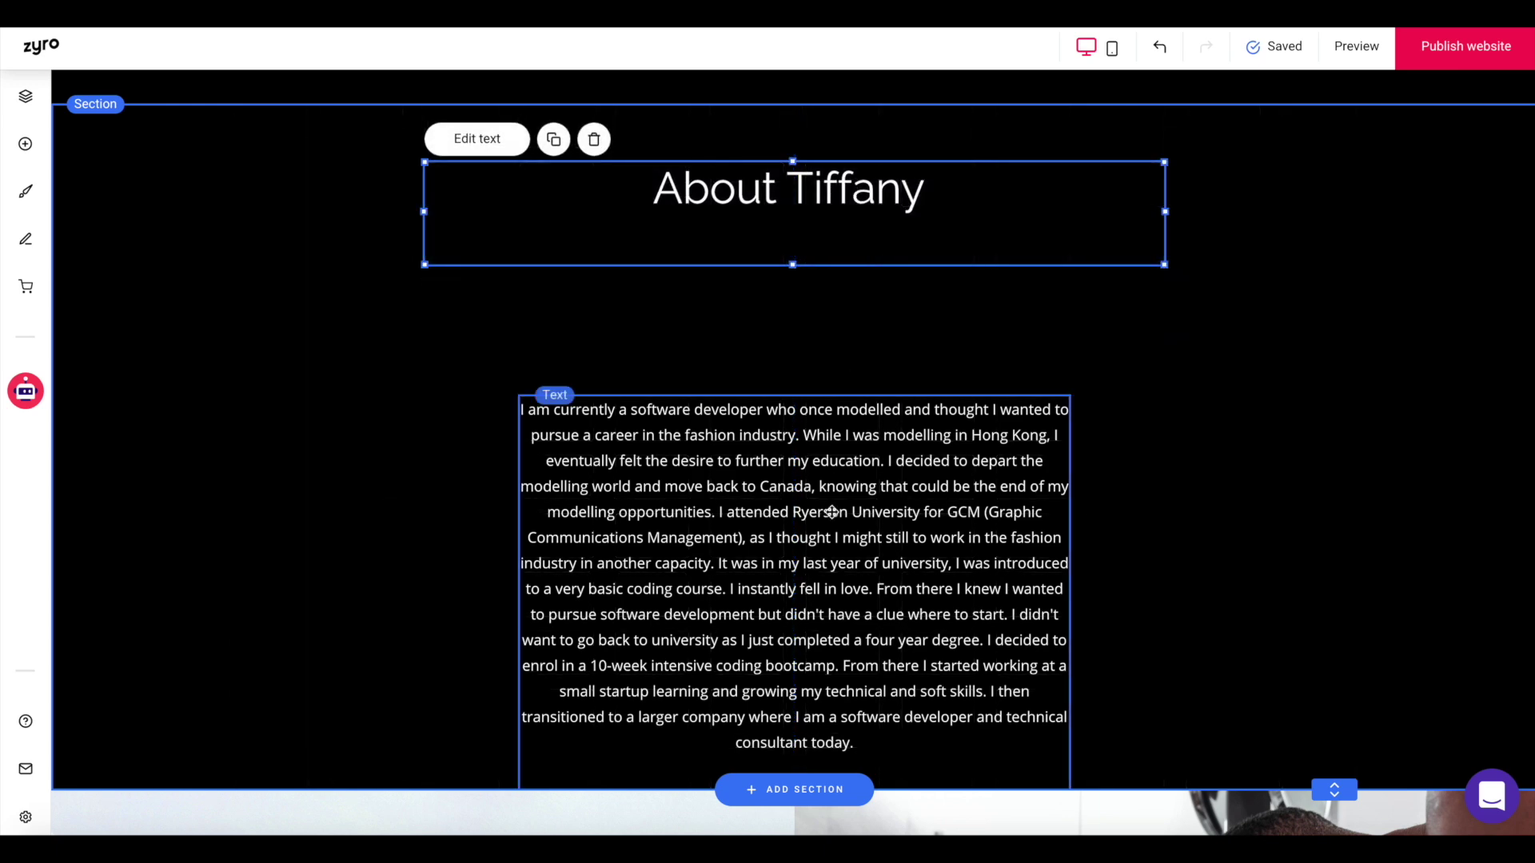
pyautogui.click(890, 532)
pyautogui.moveTo(891, 532); pyautogui.dragTo(897, 397)
pyautogui.scroll(1, 1231, 417)
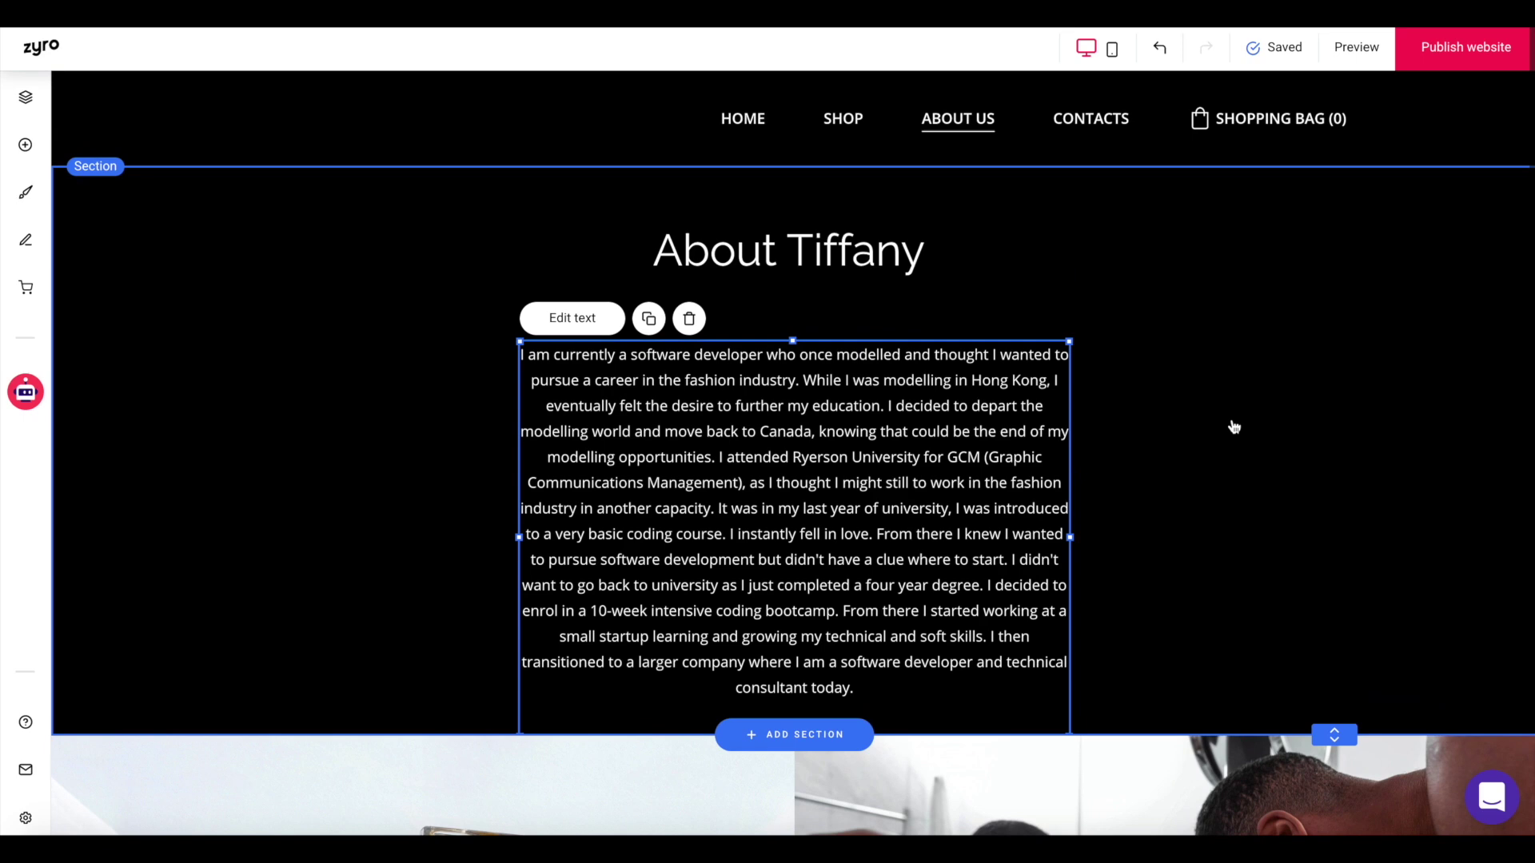
pyautogui.scroll(-5, 1229, 419)
pyautogui.scroll(-5, 1233, 424)
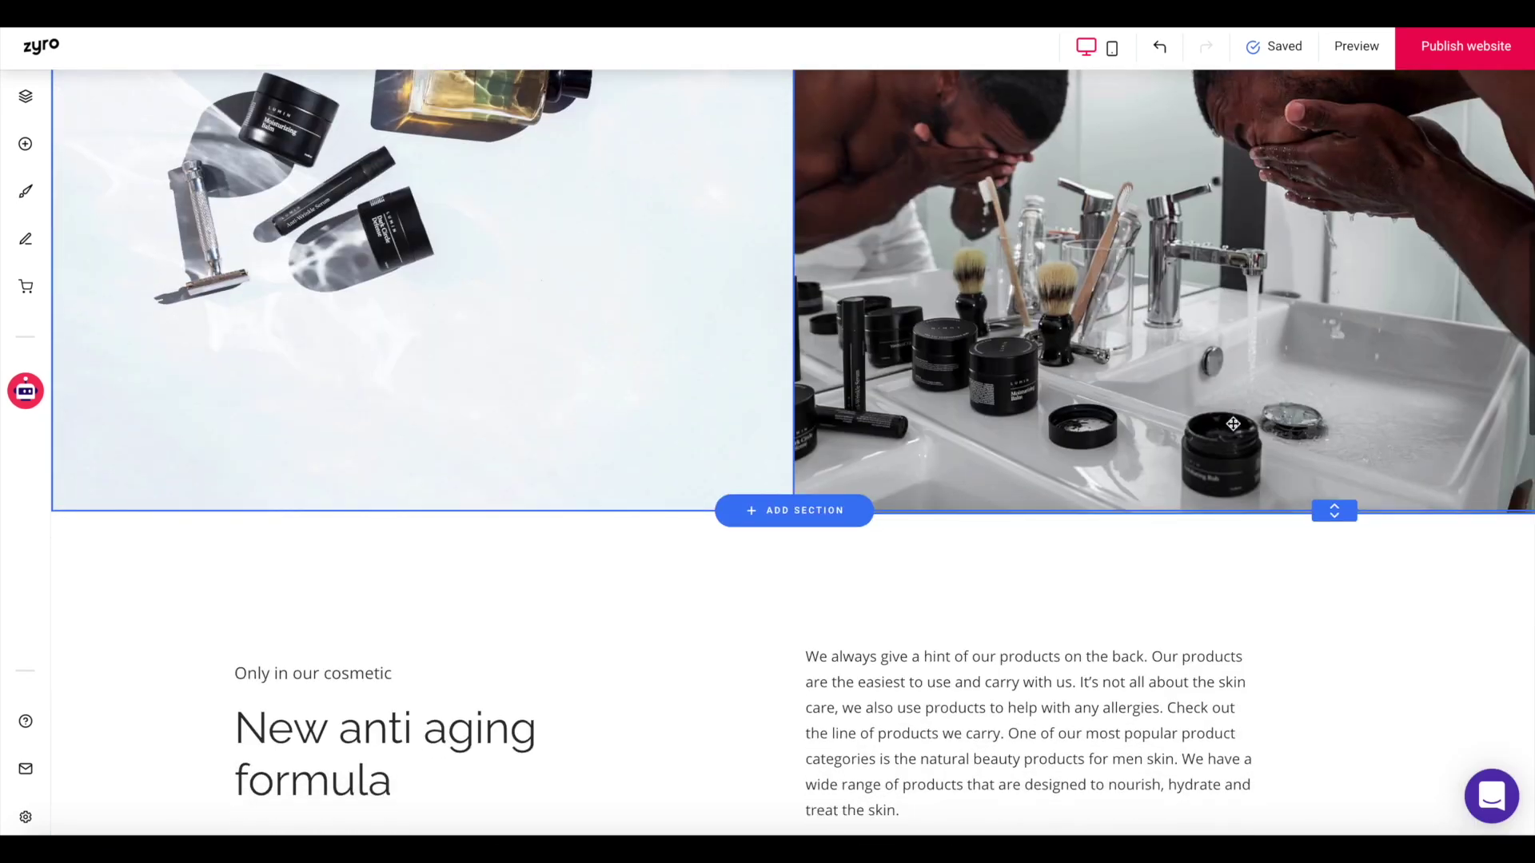
# Add the two-photo layout from the Images section category below the intro.
pyautogui.scroll(4, 968, 542)
pyautogui.scroll(-4, 968, 542)
pyautogui.scroll(1, 603, 415)
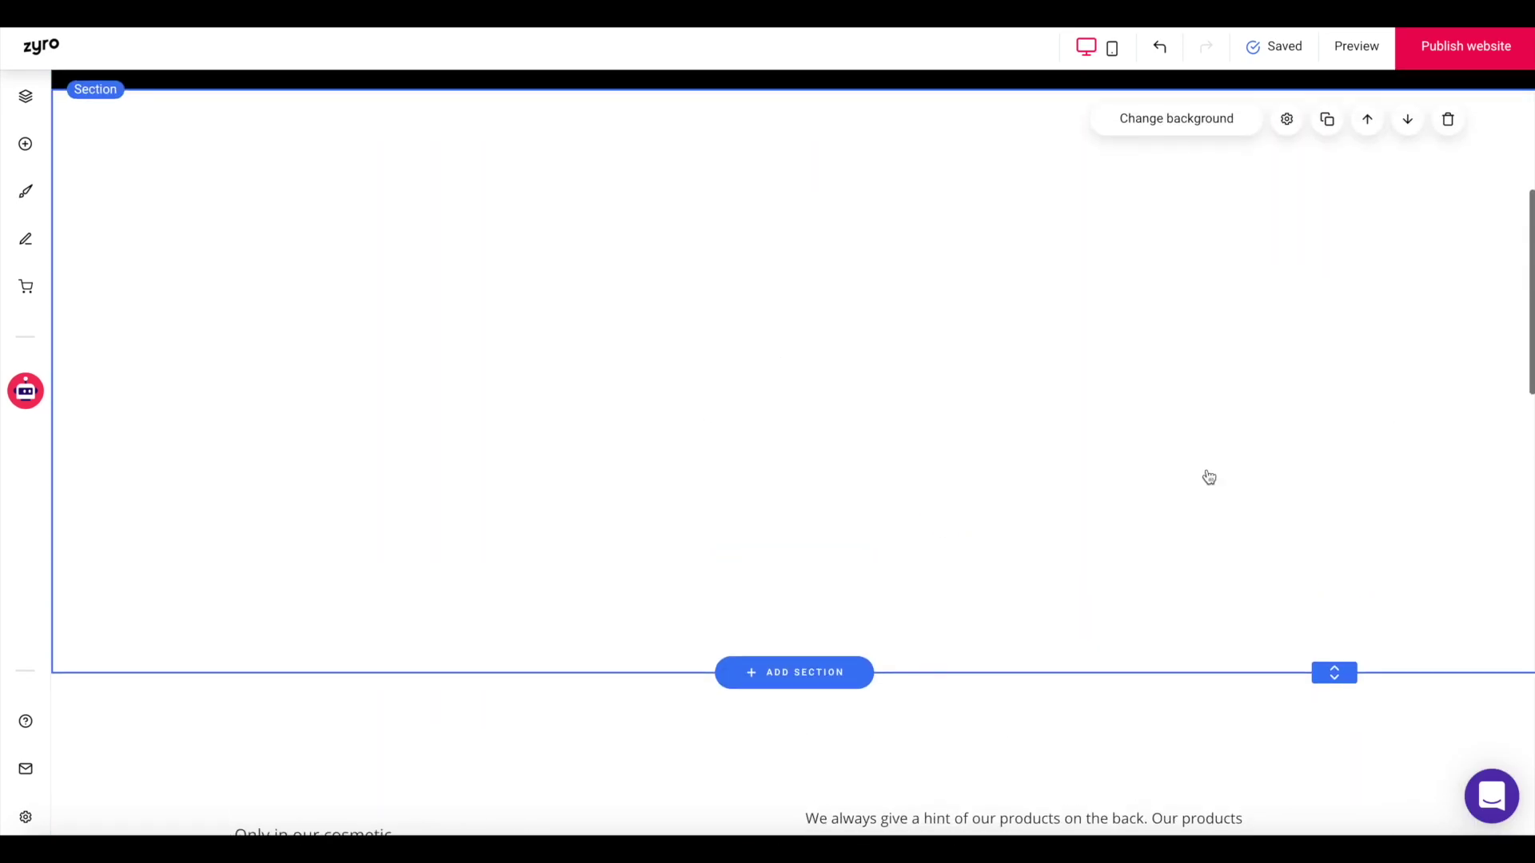
pyautogui.click(782, 675)
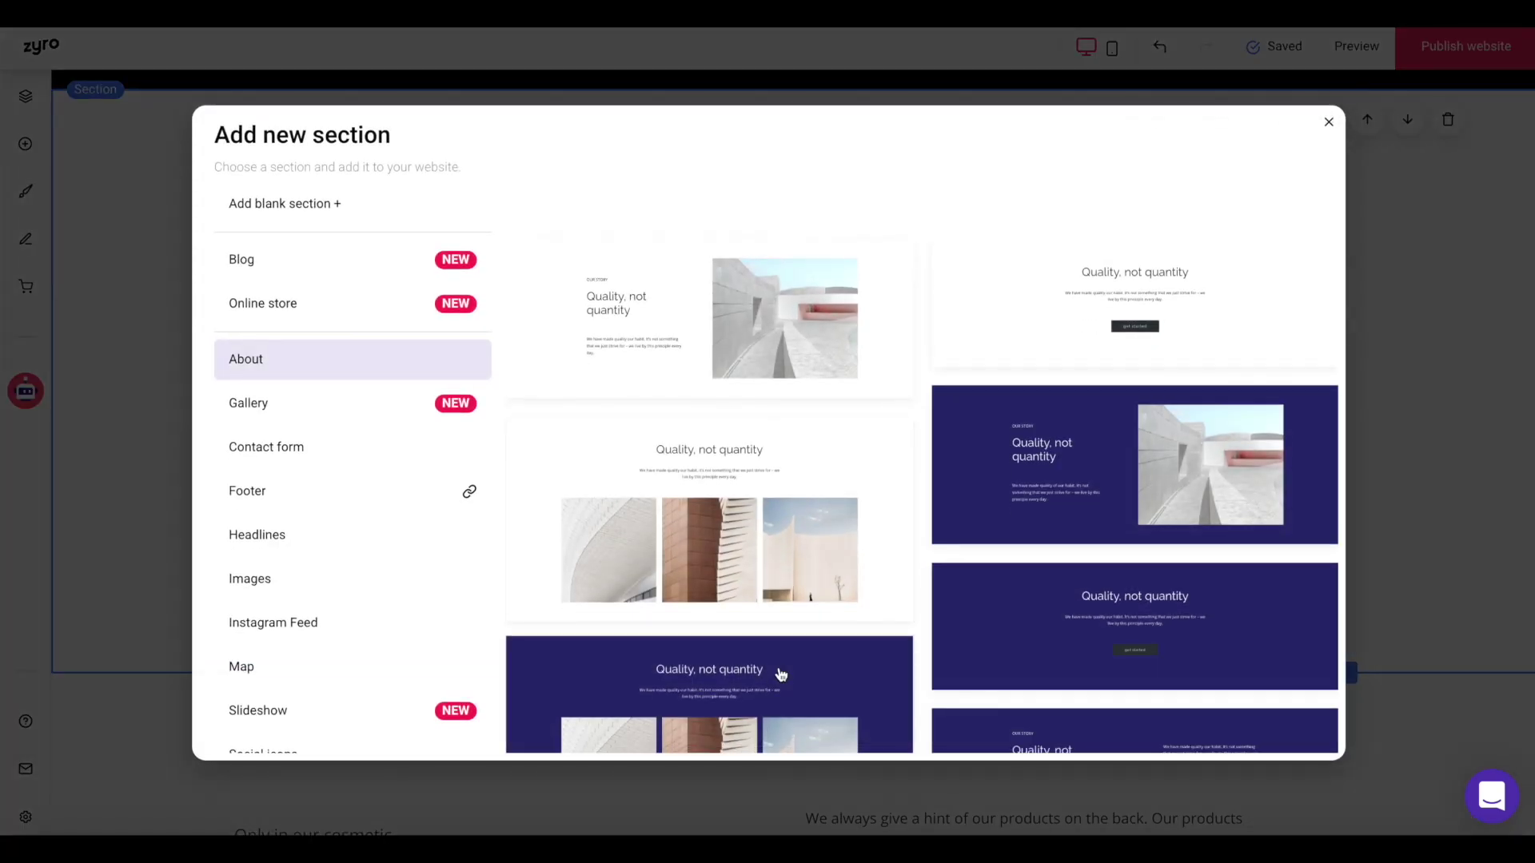
pyautogui.scroll(-3, 781, 675)
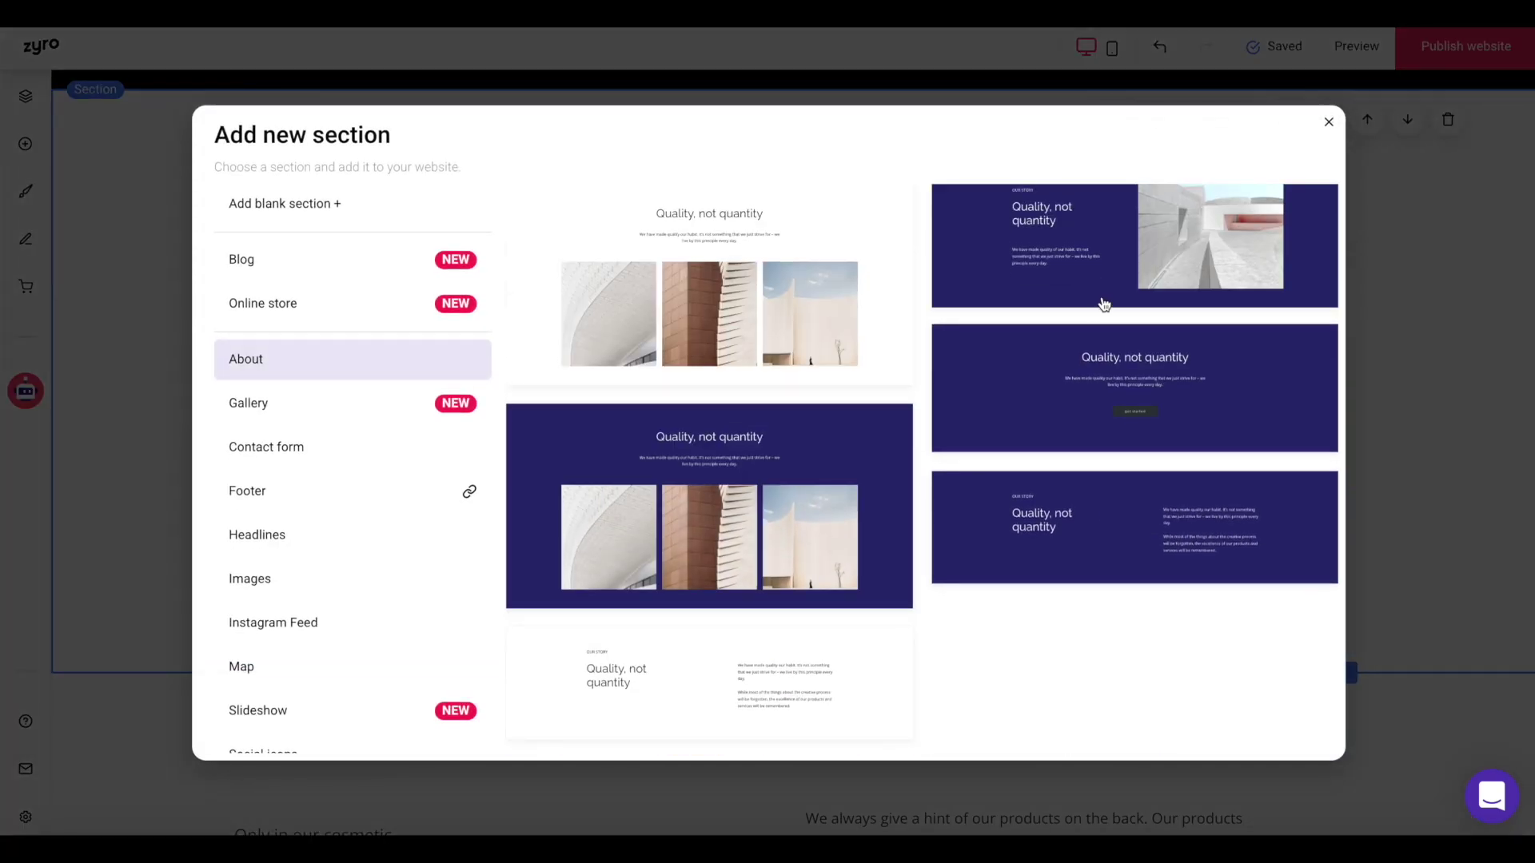
pyautogui.click(326, 414)
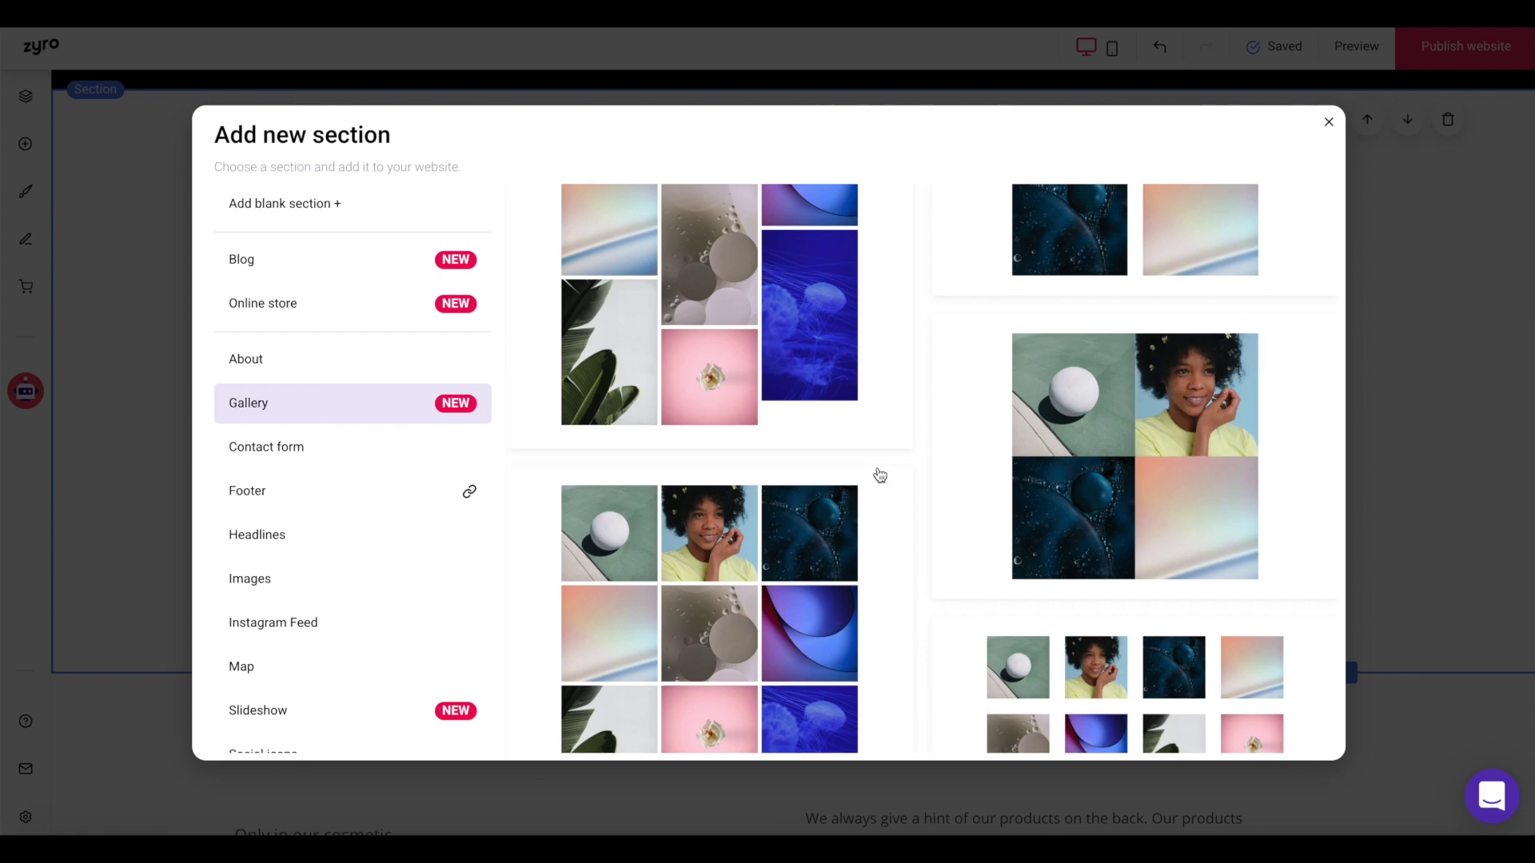
pyautogui.scroll(-3, 877, 474)
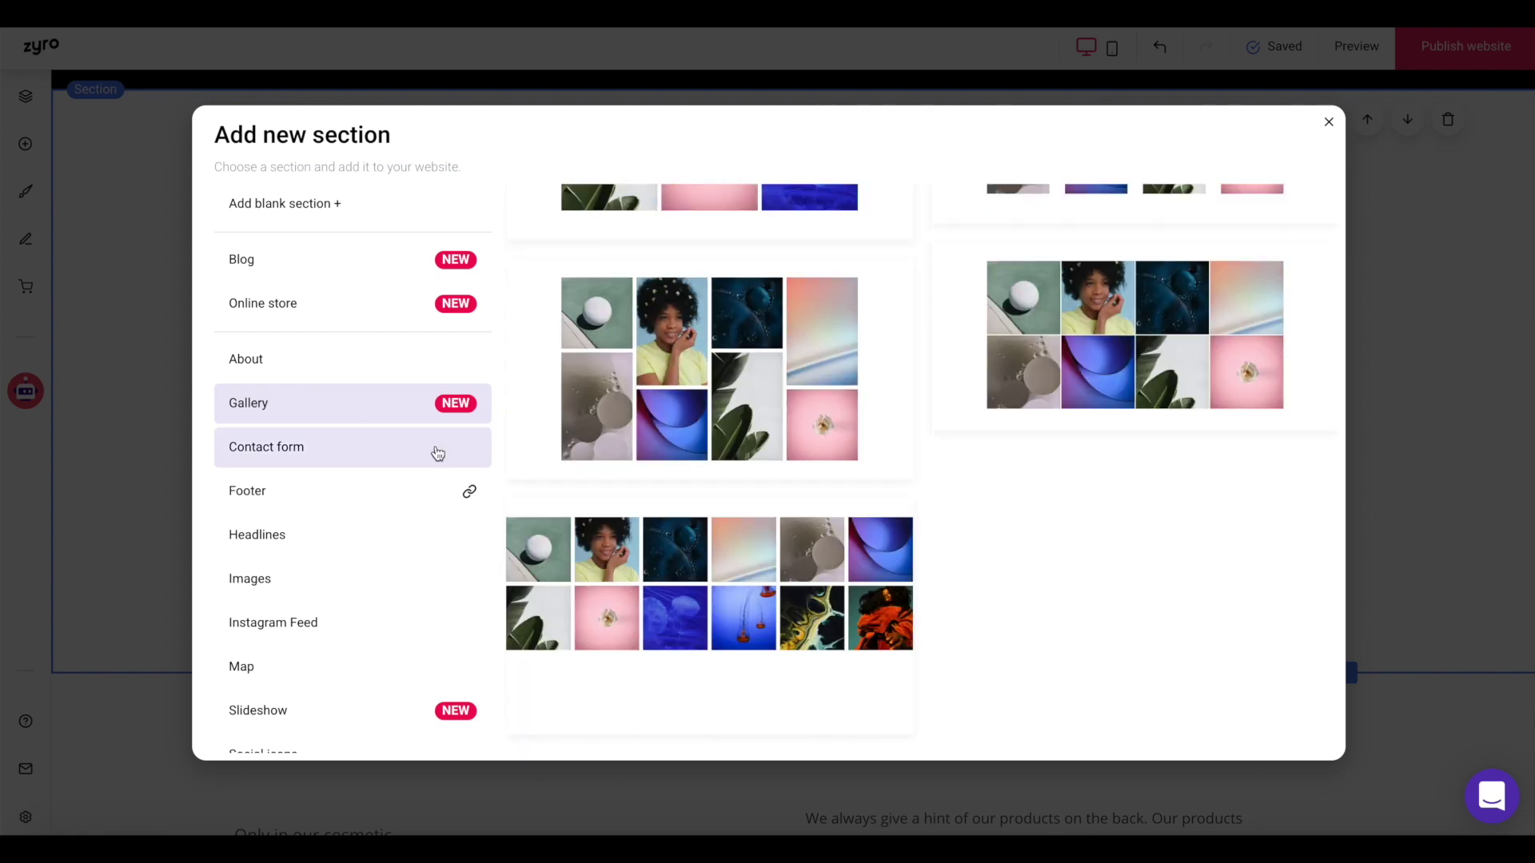
pyautogui.click(350, 624)
pyautogui.scroll(3, 773, 626)
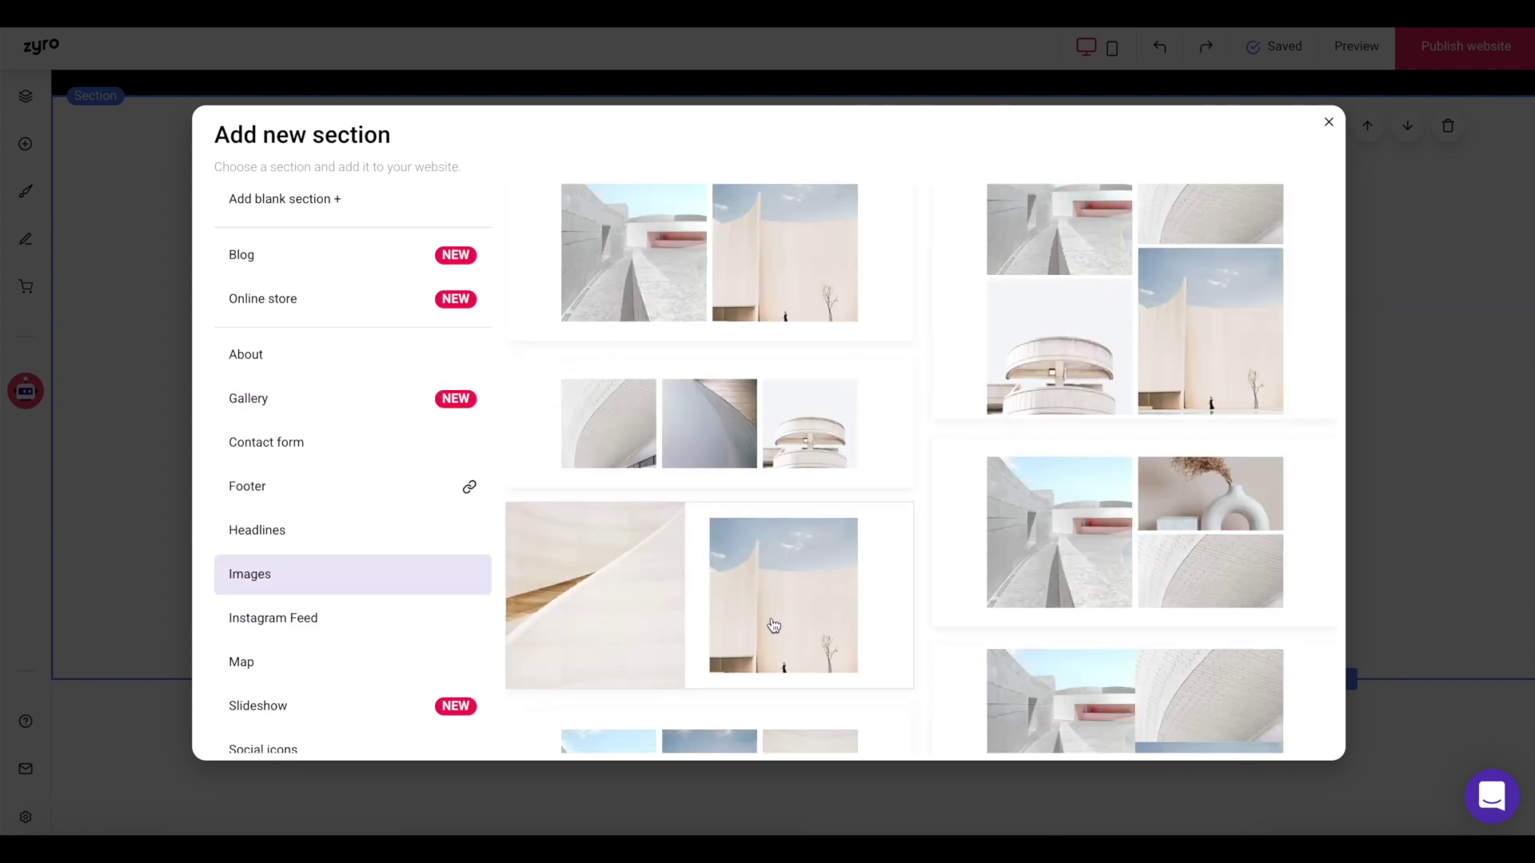
pyautogui.click(773, 626)
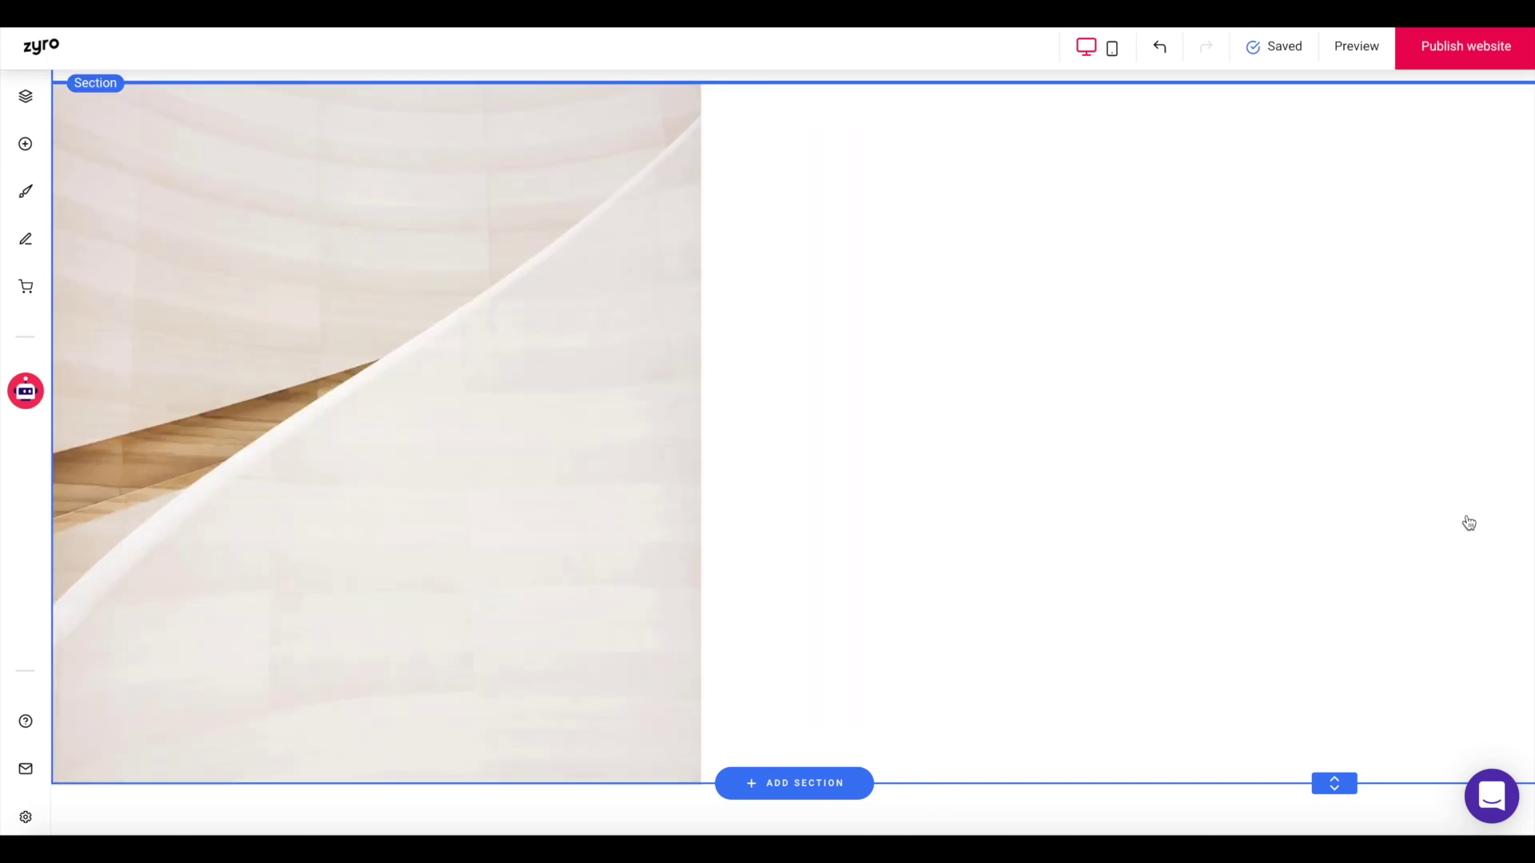
pyautogui.scroll(8, 1451, 509)
# Delete the empty white section.
pyautogui.scroll(-2, 1451, 509)
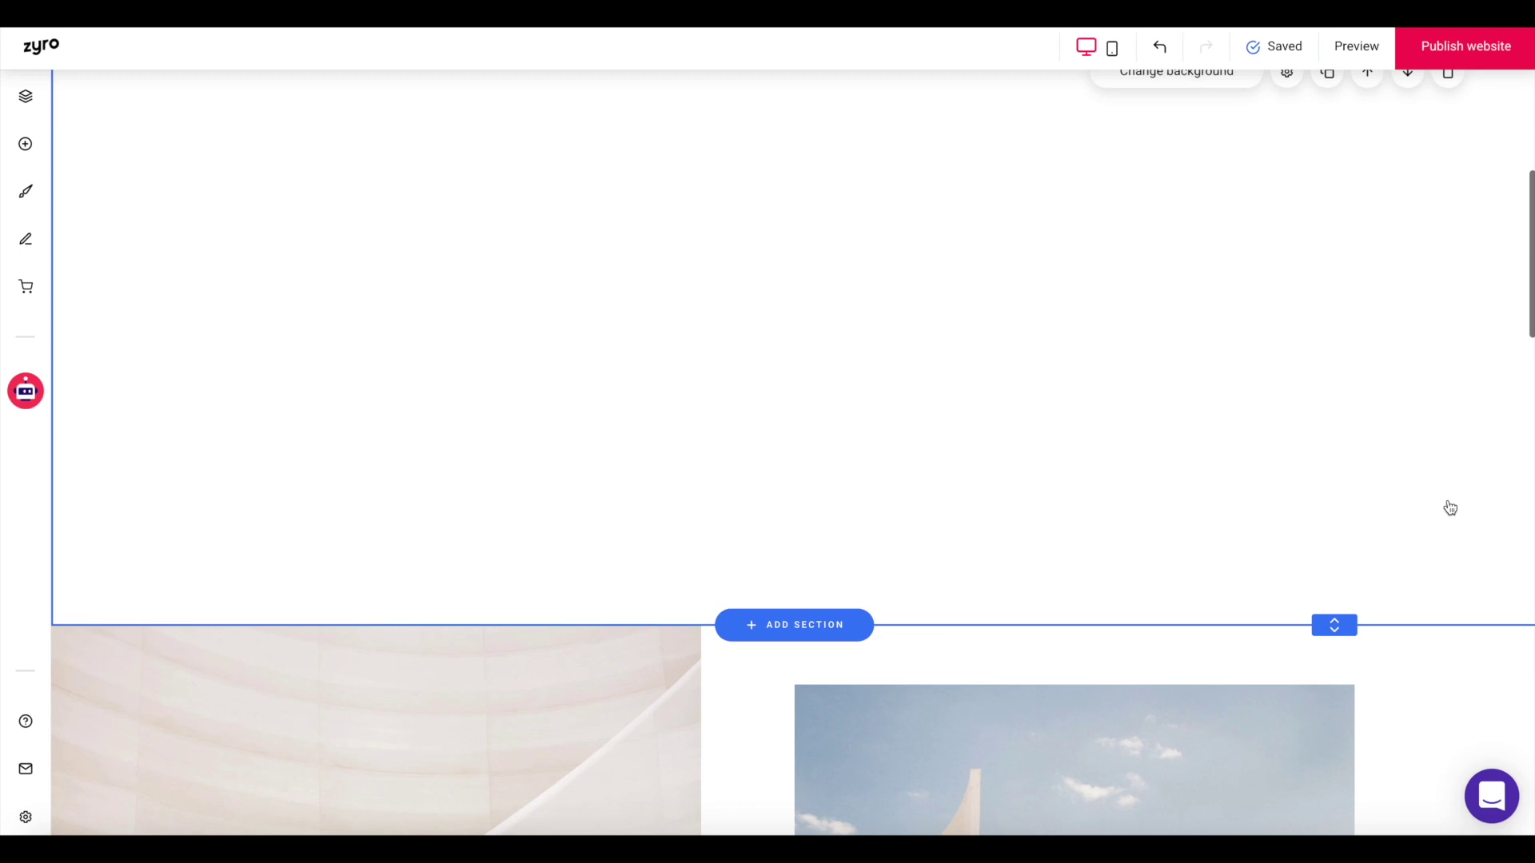
pyautogui.scroll(1, 1449, 507)
pyautogui.click(1448, 181)
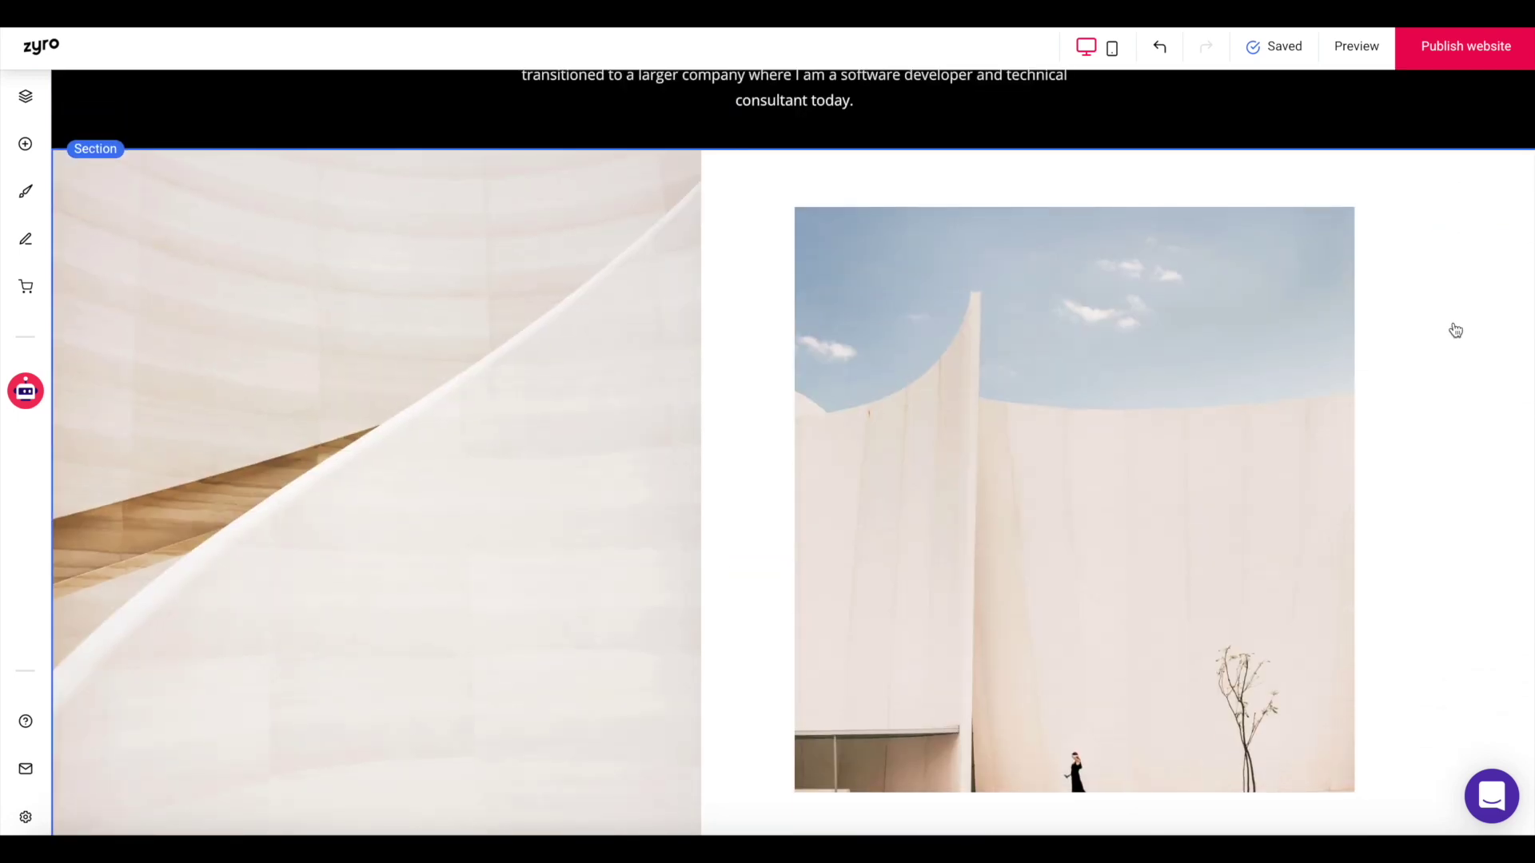
# Replace the left staircase photo with the photo of the woman coding at her desk.
pyautogui.scroll(6, 1455, 330)
pyautogui.scroll(-3, 1456, 330)
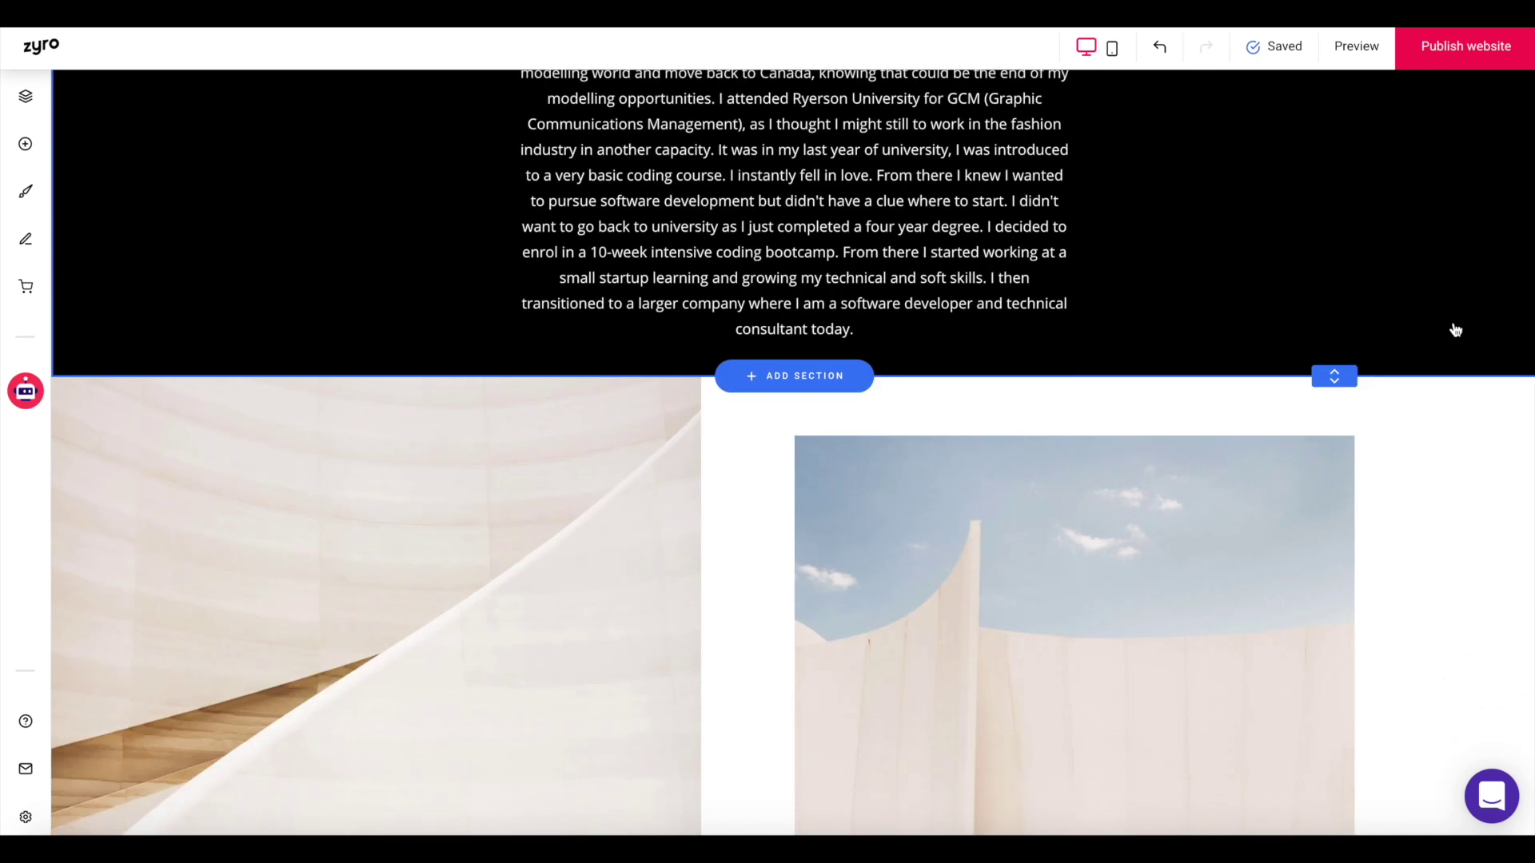
pyautogui.scroll(-4, 1452, 328)
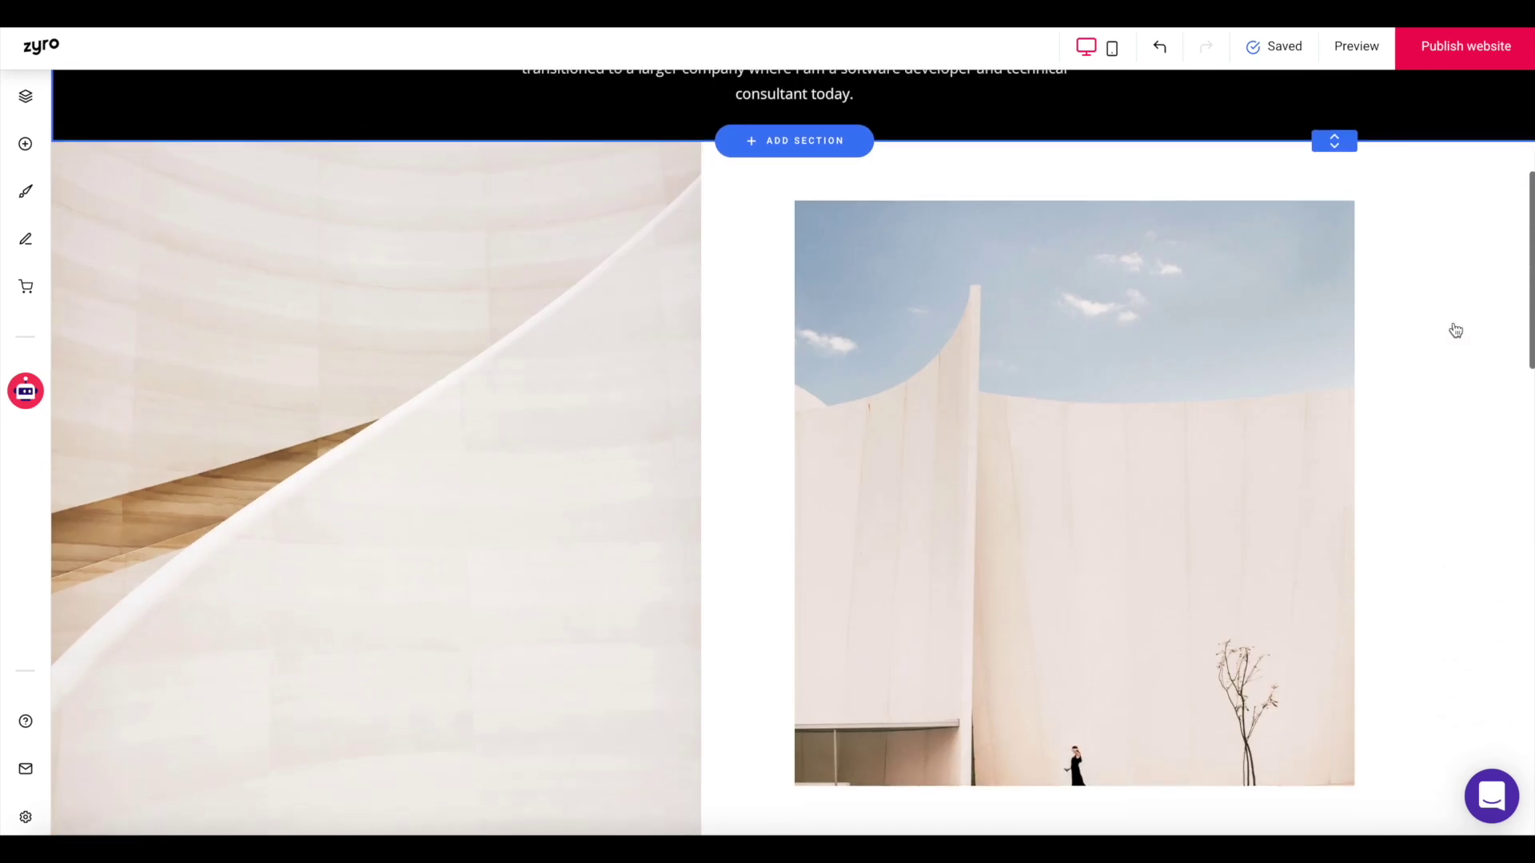
pyautogui.scroll(1, 1453, 329)
pyautogui.click(478, 456)
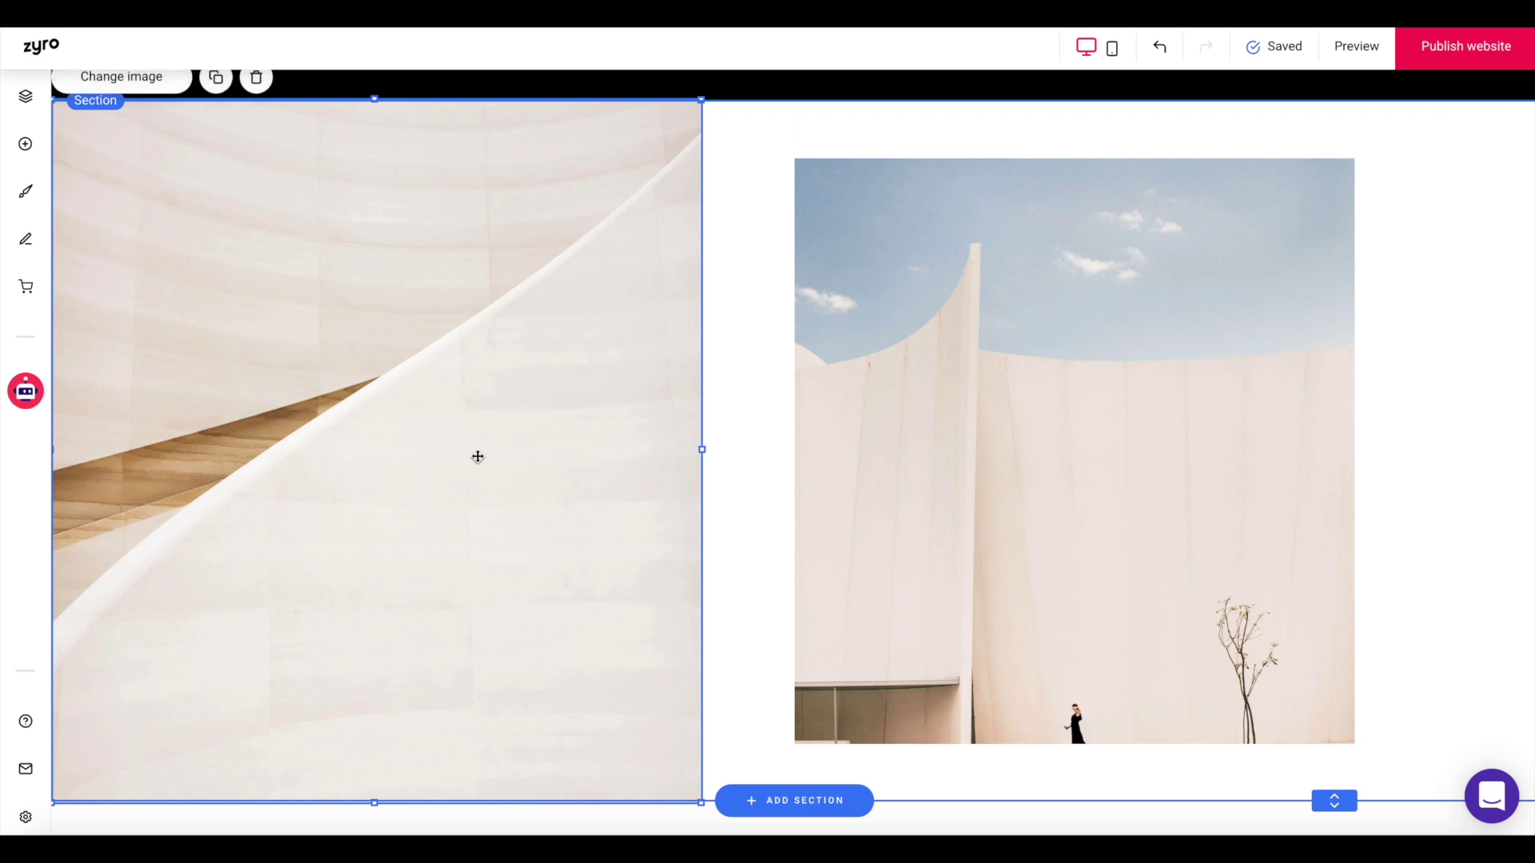
pyautogui.click(156, 80)
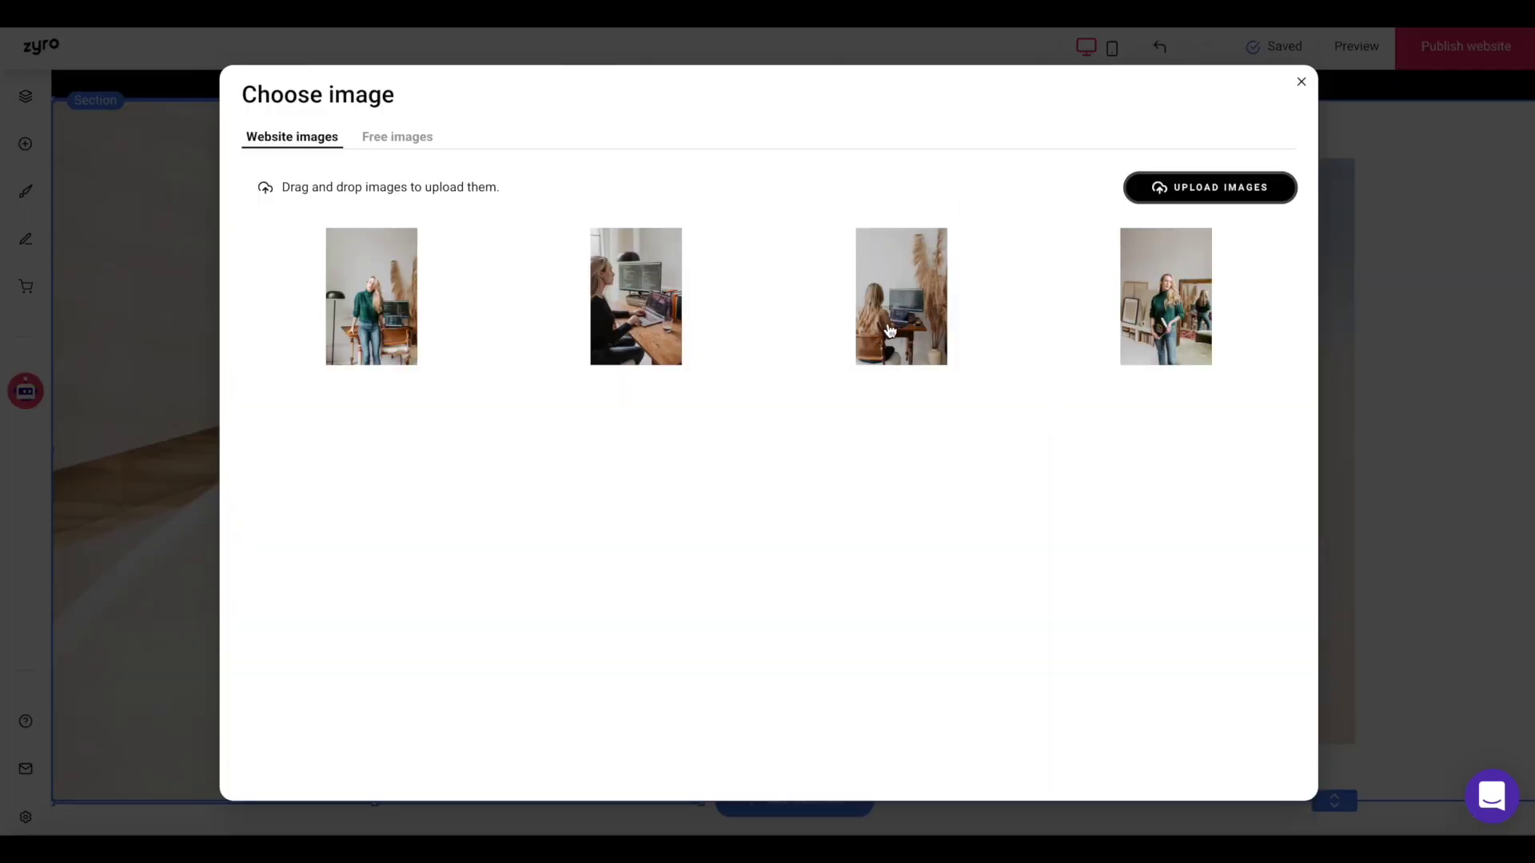
pyautogui.click(890, 330)
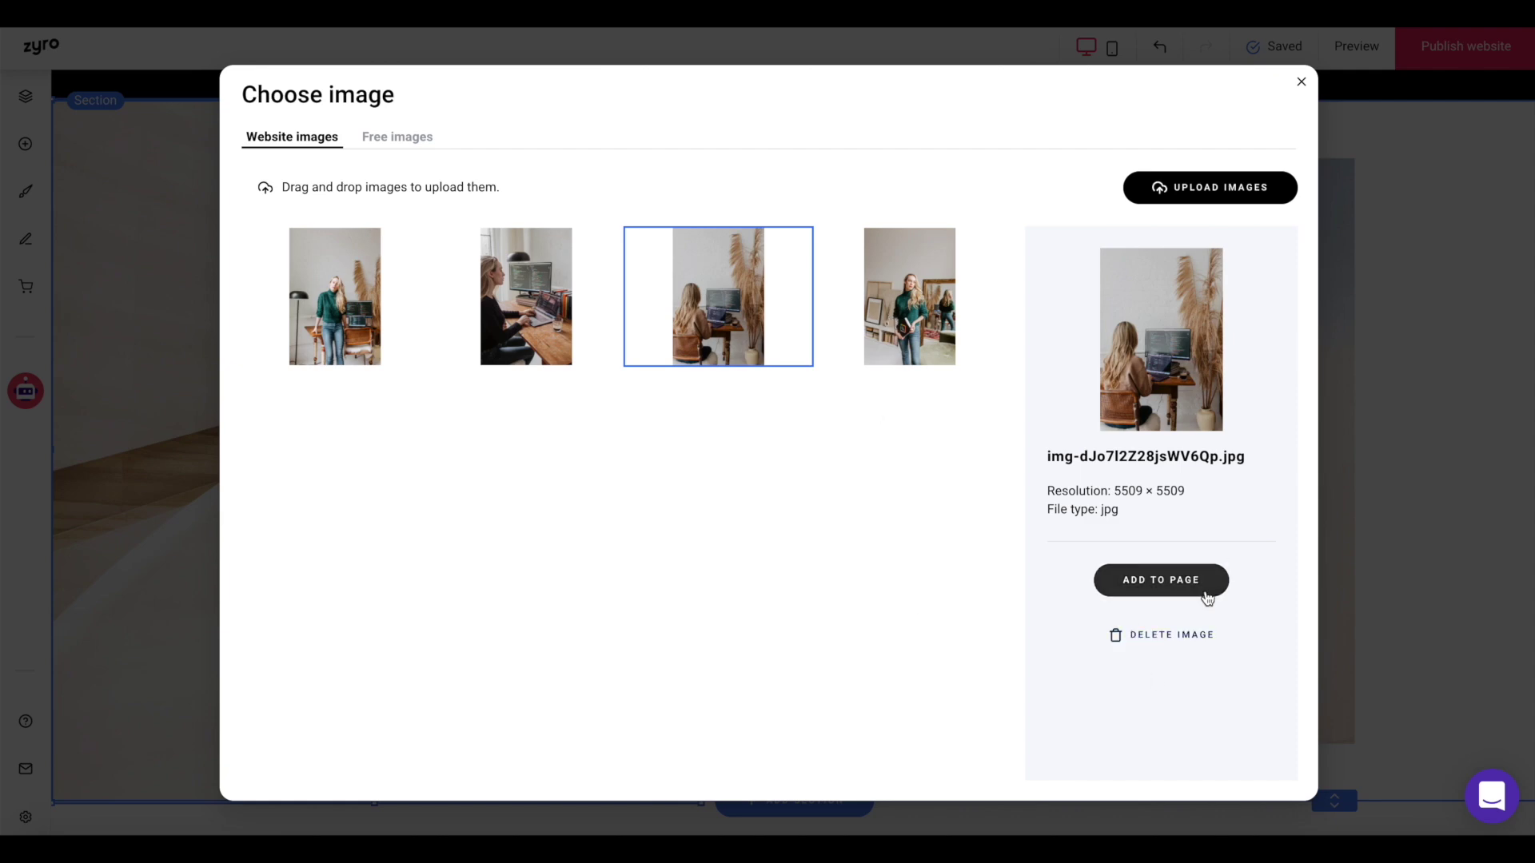
pyautogui.click(1203, 587)
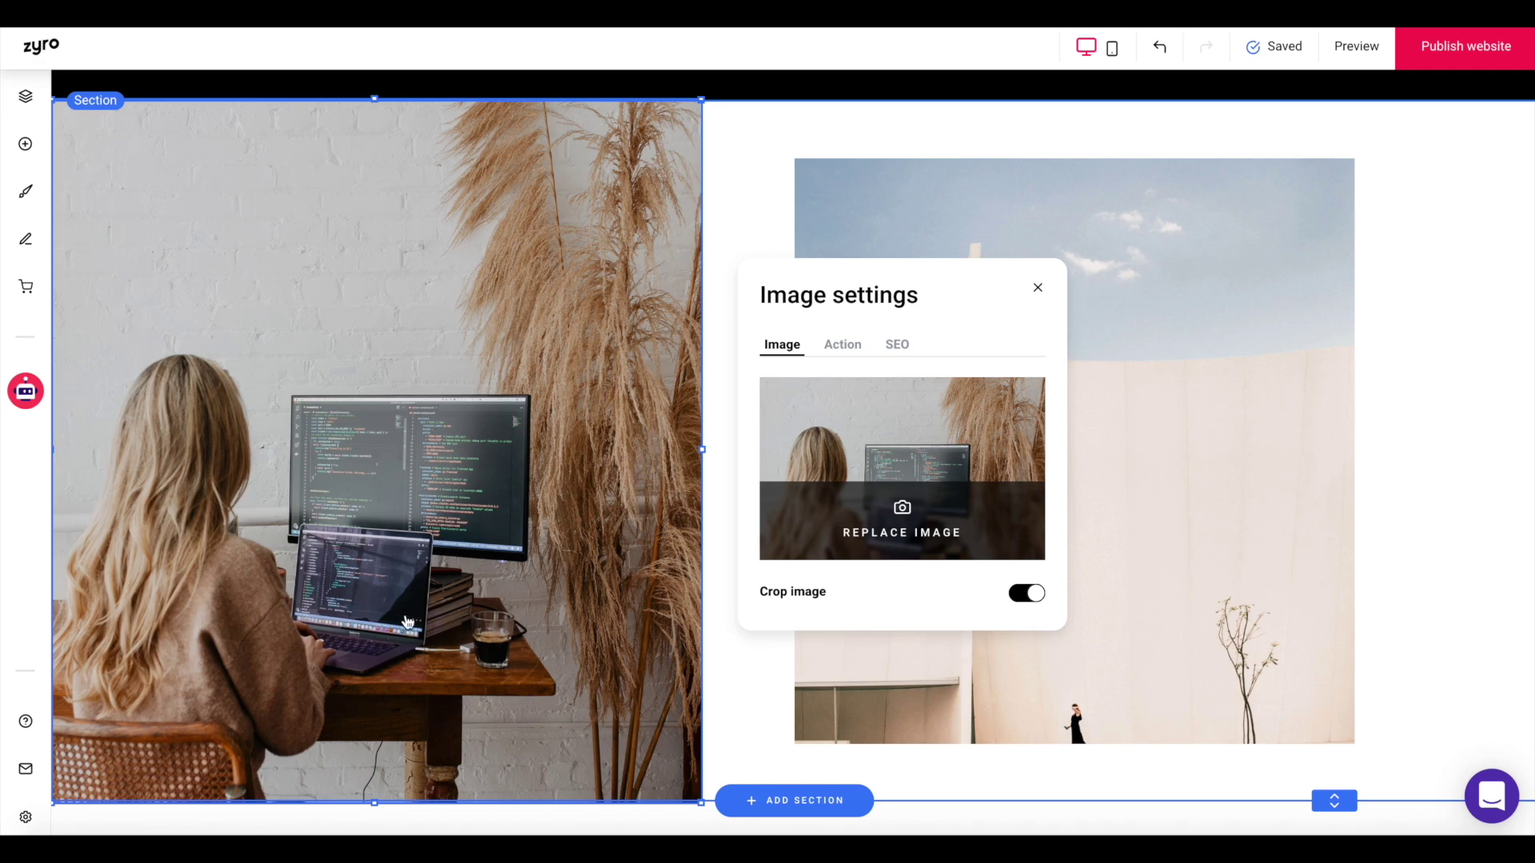
# Replace the right photo with the woman in the green sweater photo.
pyautogui.click(1146, 194)
pyautogui.click(864, 135)
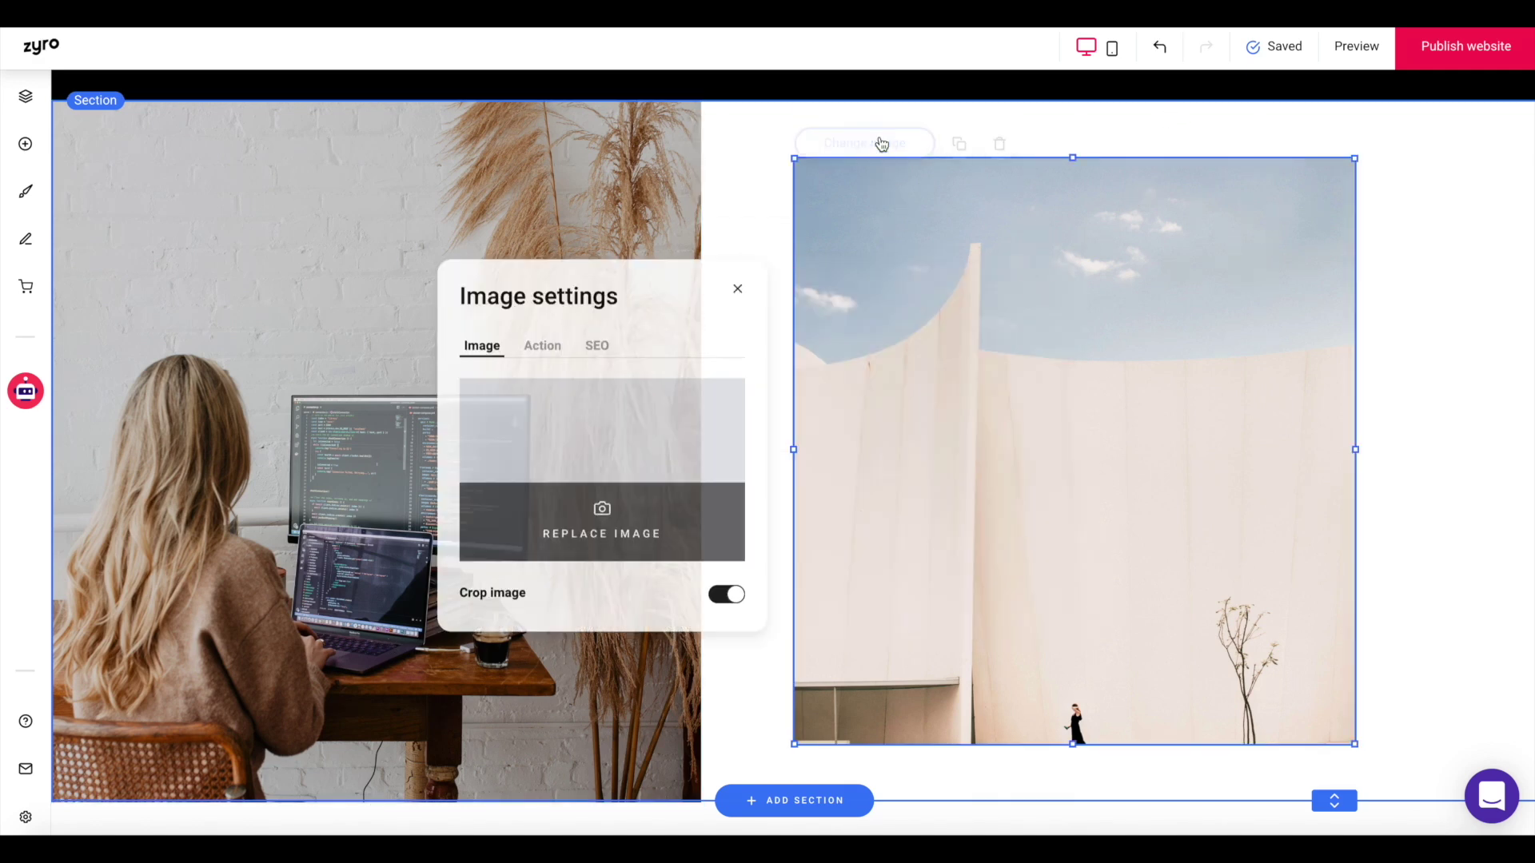
pyautogui.click(661, 515)
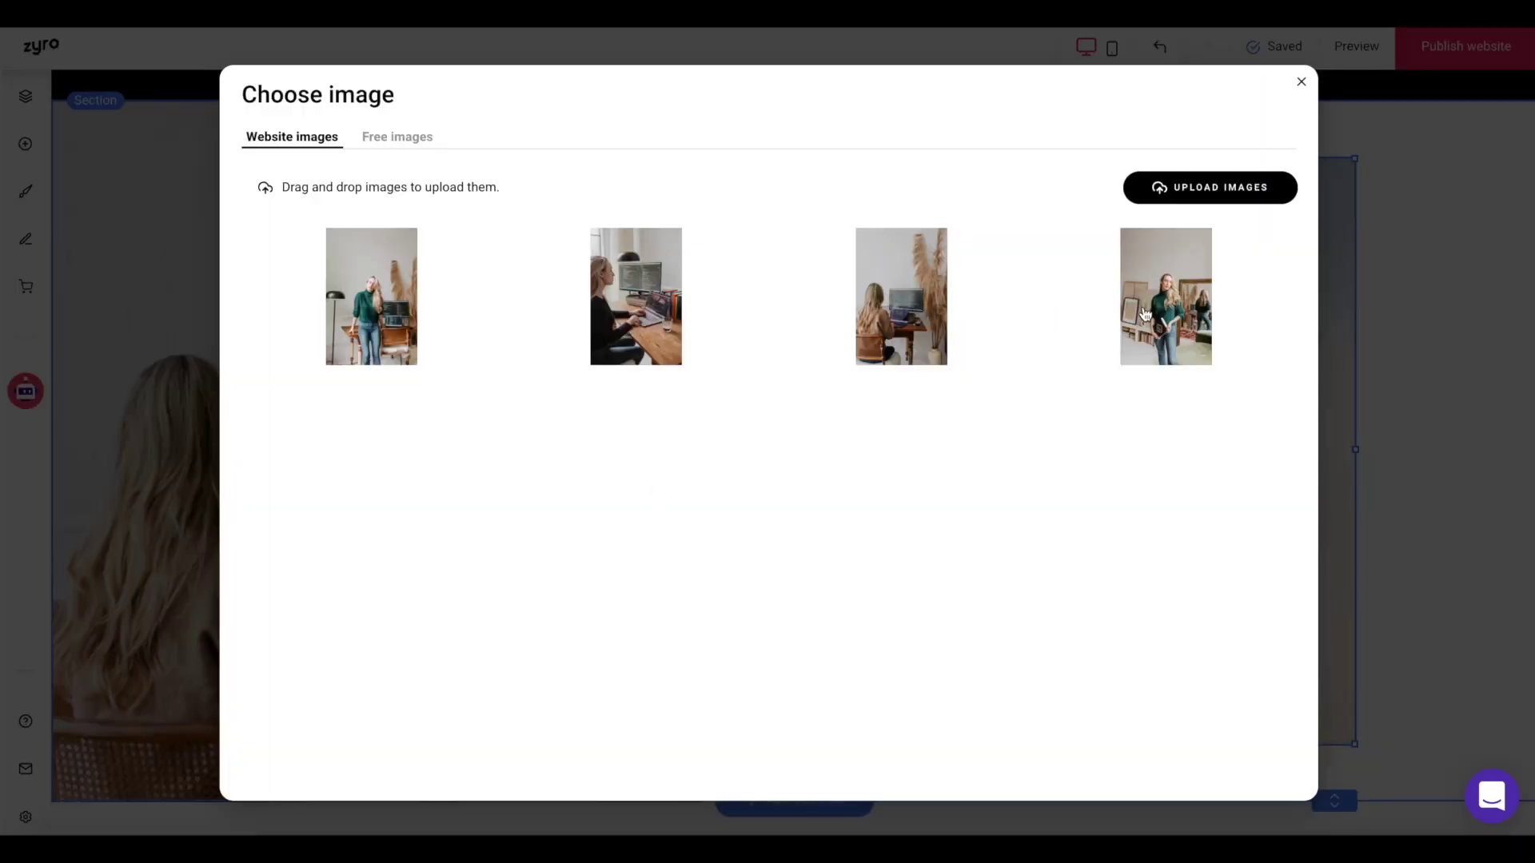
pyautogui.click(1145, 312)
pyautogui.click(1177, 582)
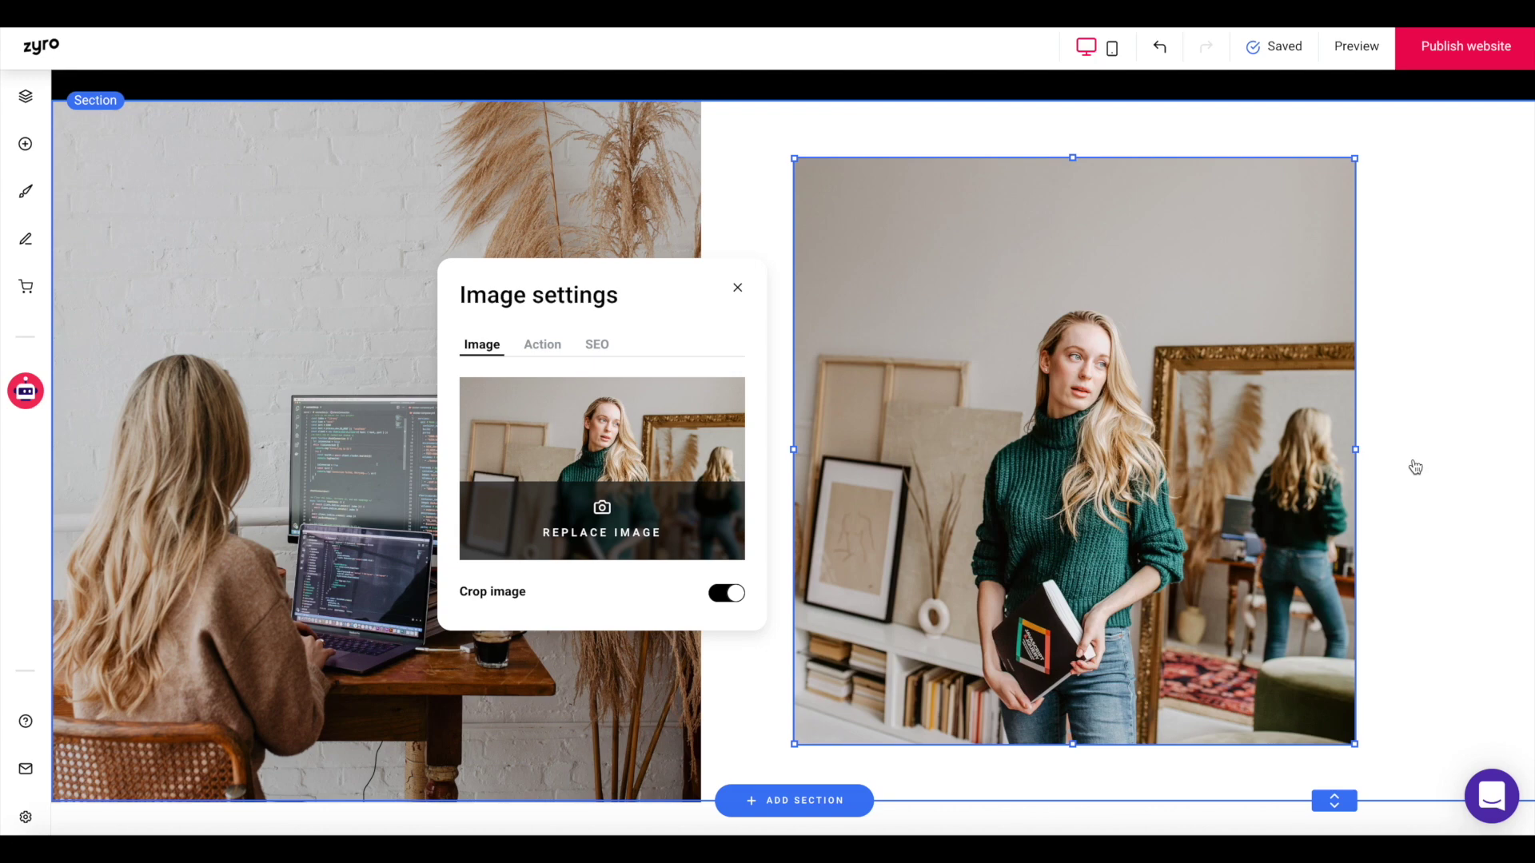
pyautogui.hotkey('ctrl', 'z')
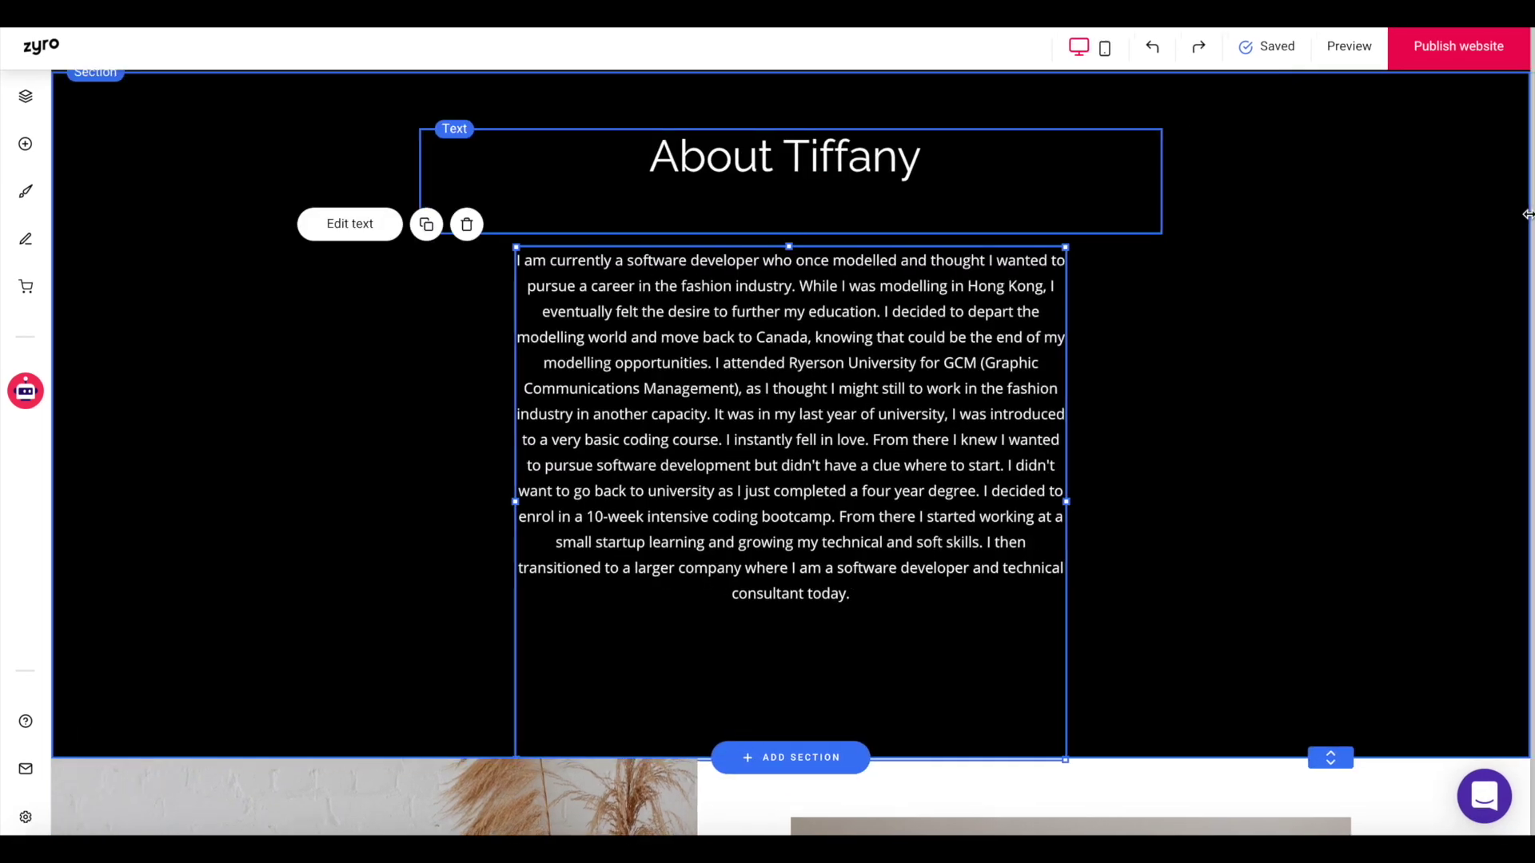
# Narrow the canvas, switch to phone layout, and scroll through the stacked About page.
pyautogui.moveTo(1527, 214); pyautogui.dragTo(1236, 279)
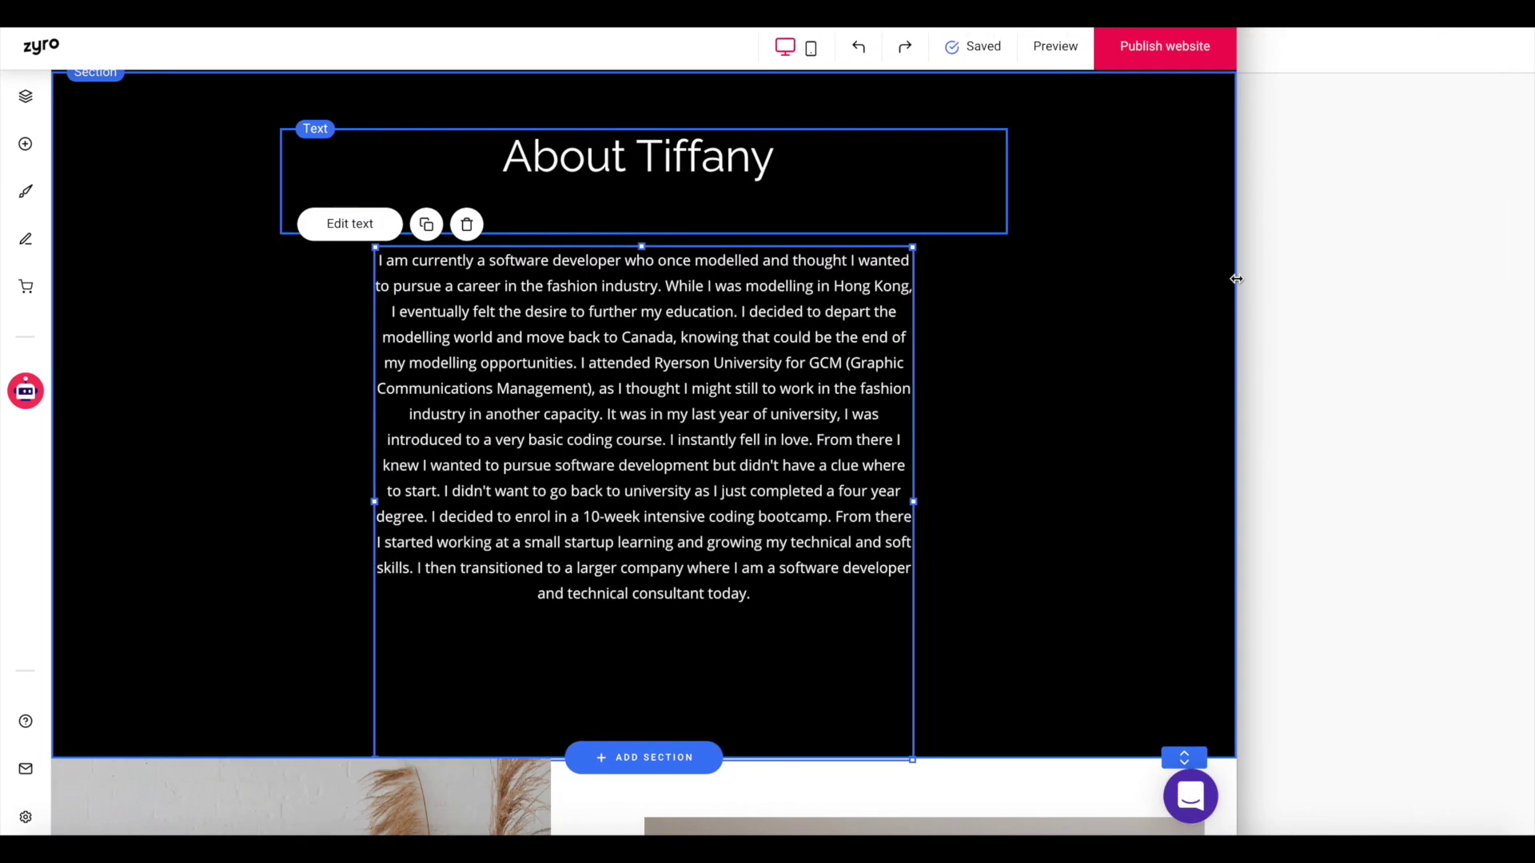
pyautogui.click(812, 53)
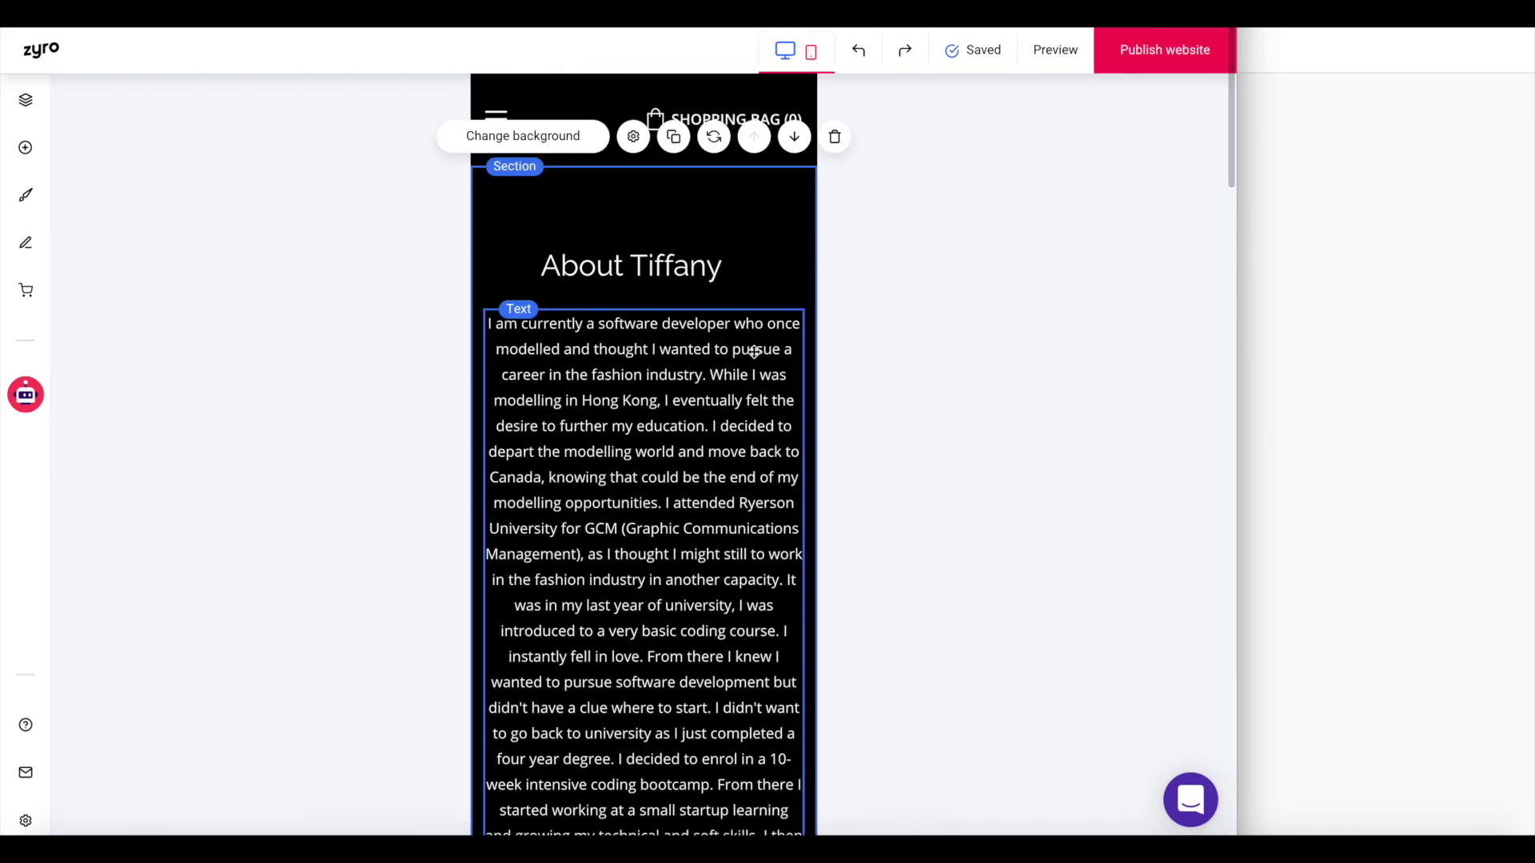
pyautogui.scroll(-1, 704, 408)
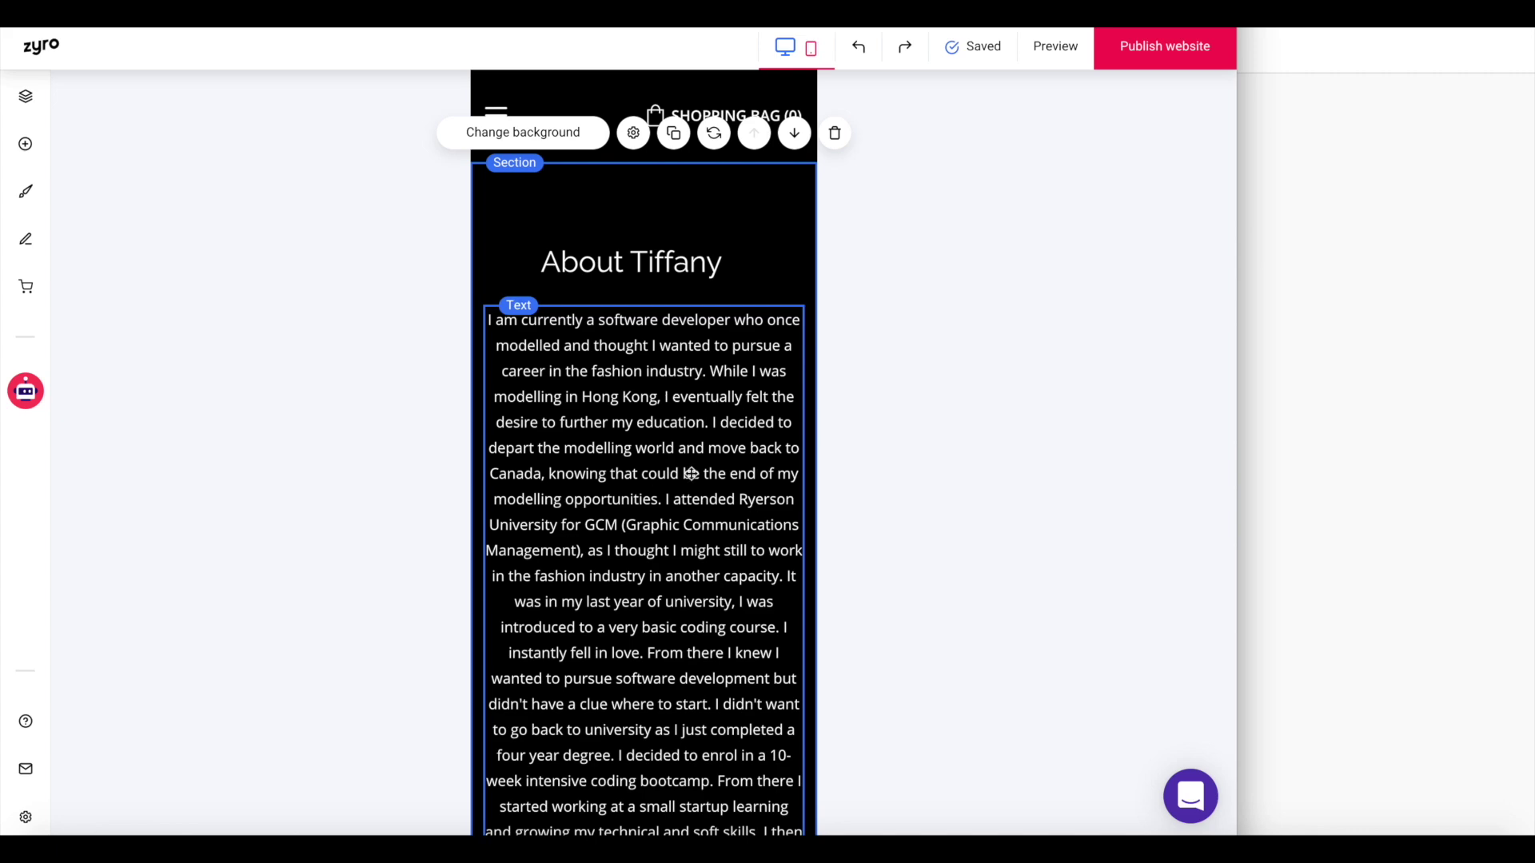
pyautogui.scroll(-3, 691, 474)
pyautogui.scroll(-3, 703, 456)
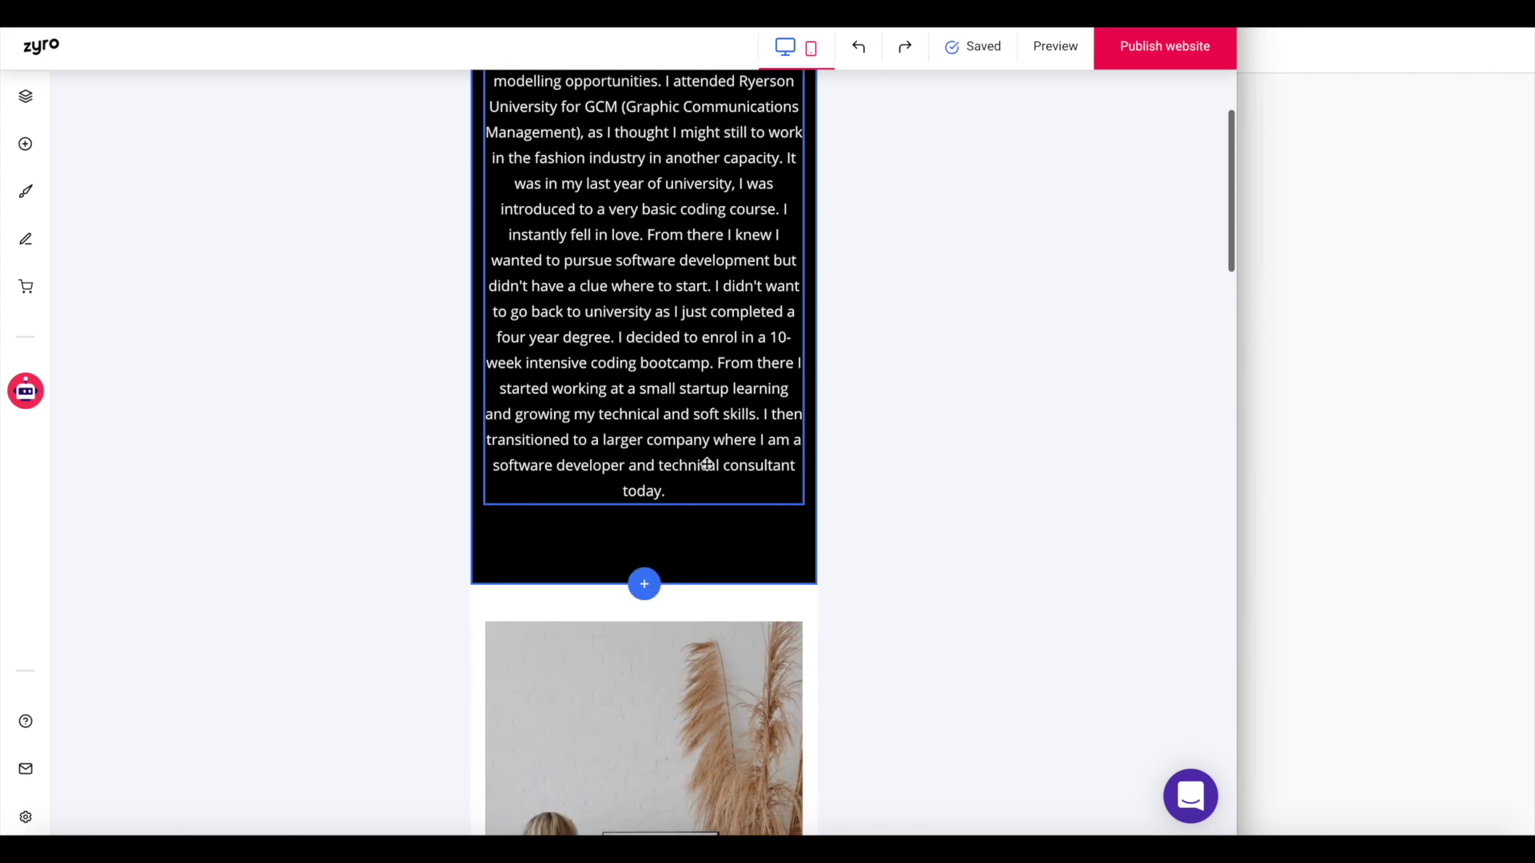
pyautogui.scroll(-10, 707, 465)
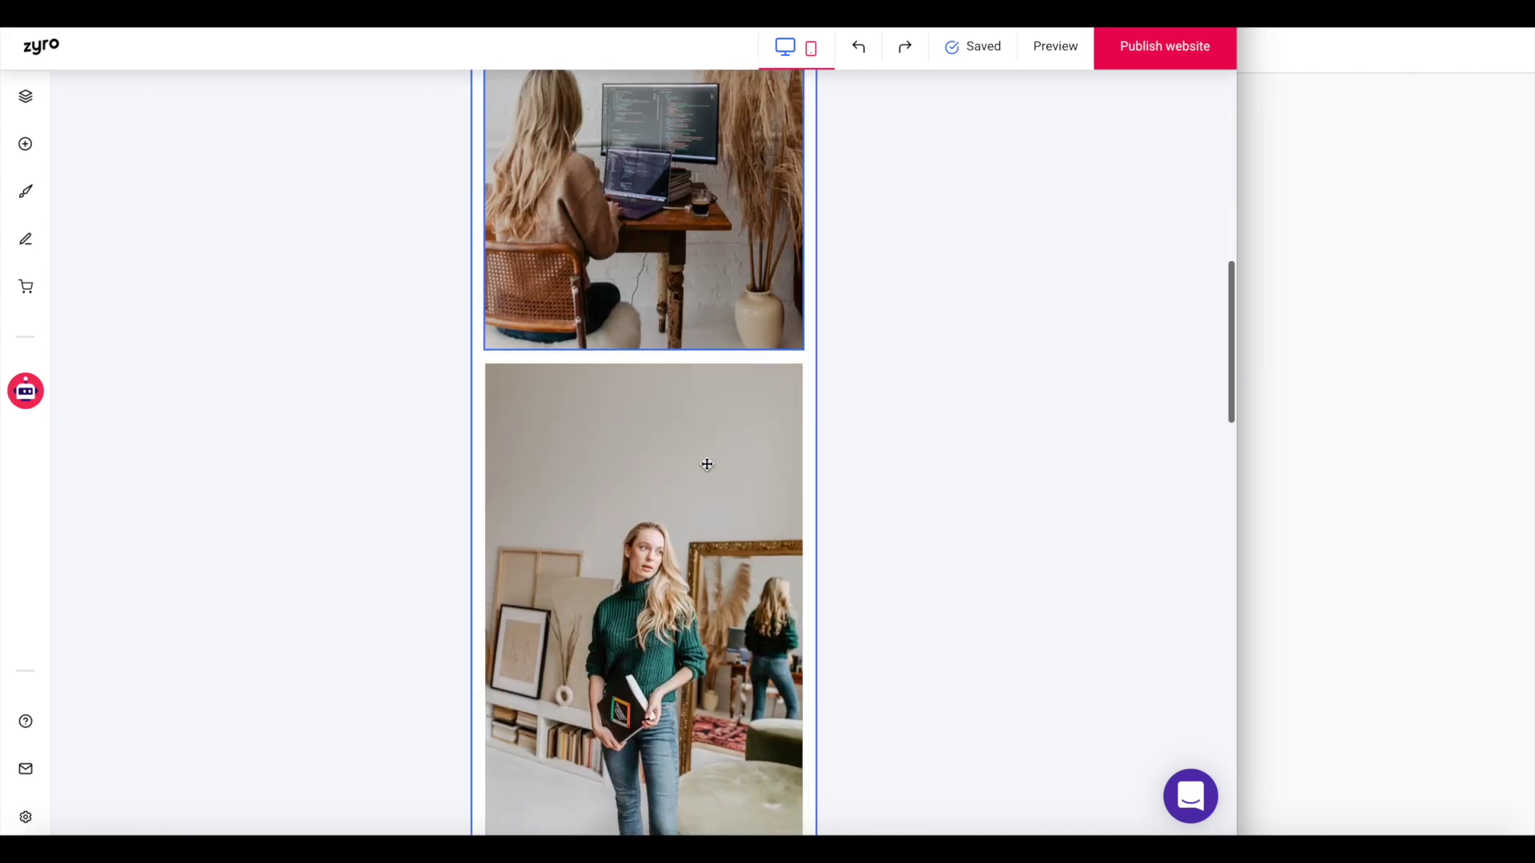
pyautogui.scroll(-3, 707, 464)
pyautogui.scroll(-2, 707, 464)
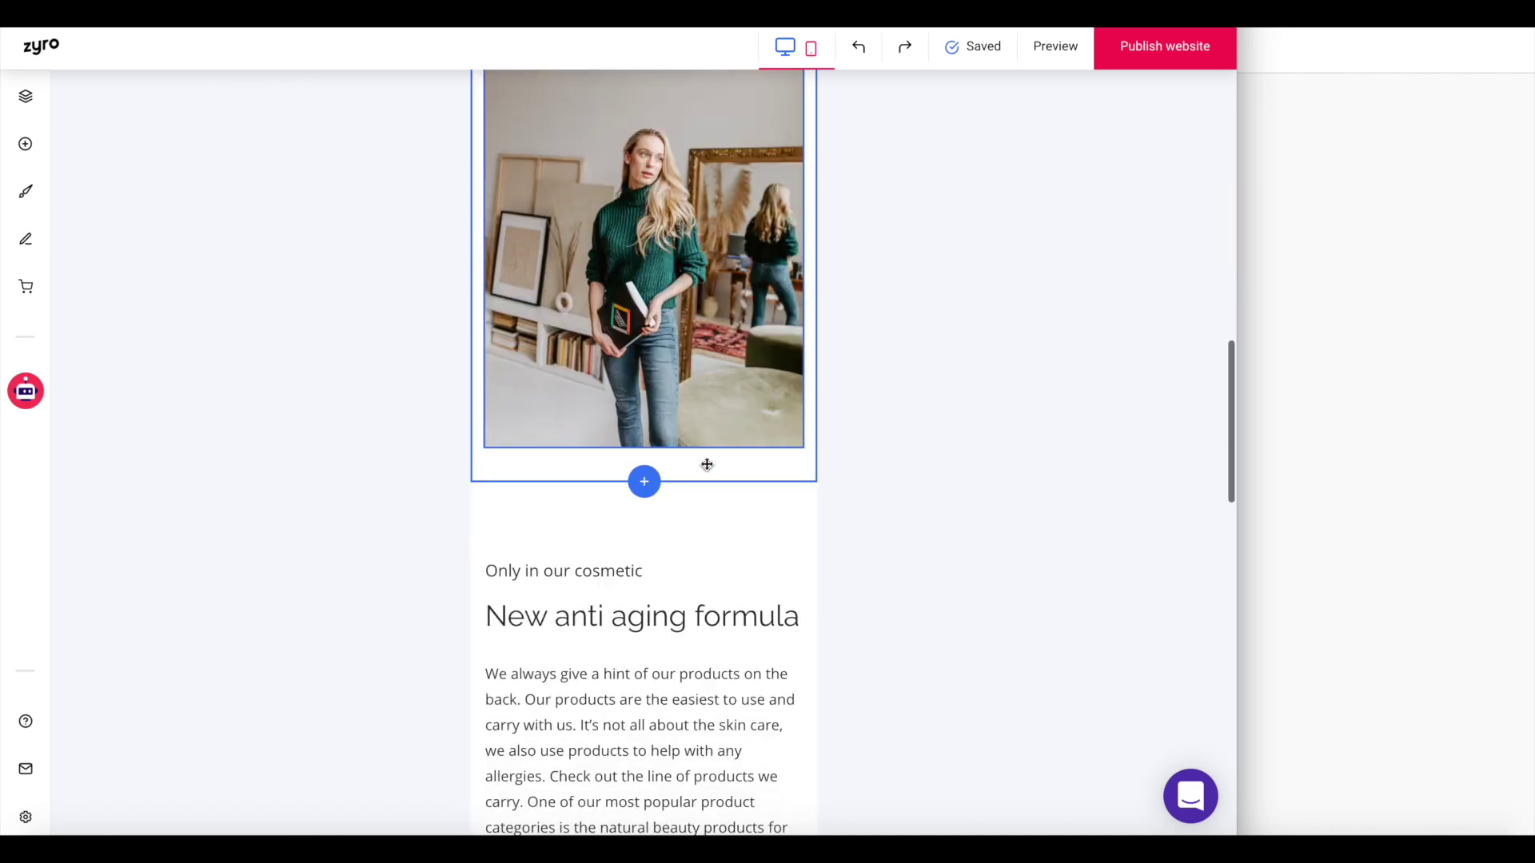
pyautogui.scroll(-3, 671, 636)
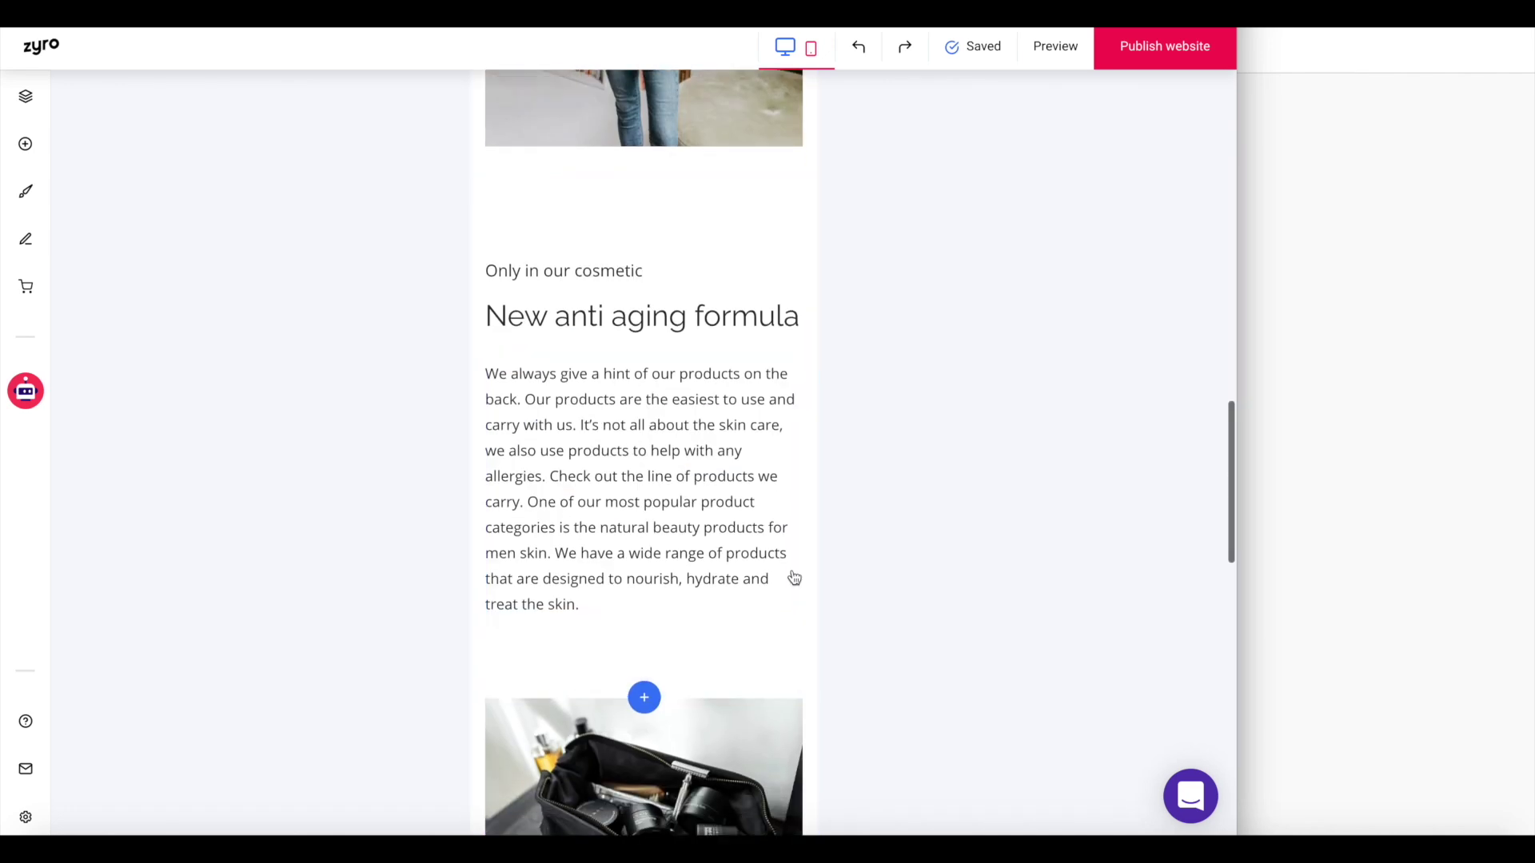
pyautogui.scroll(-3, 792, 578)
pyautogui.scroll(12, 695, 651)
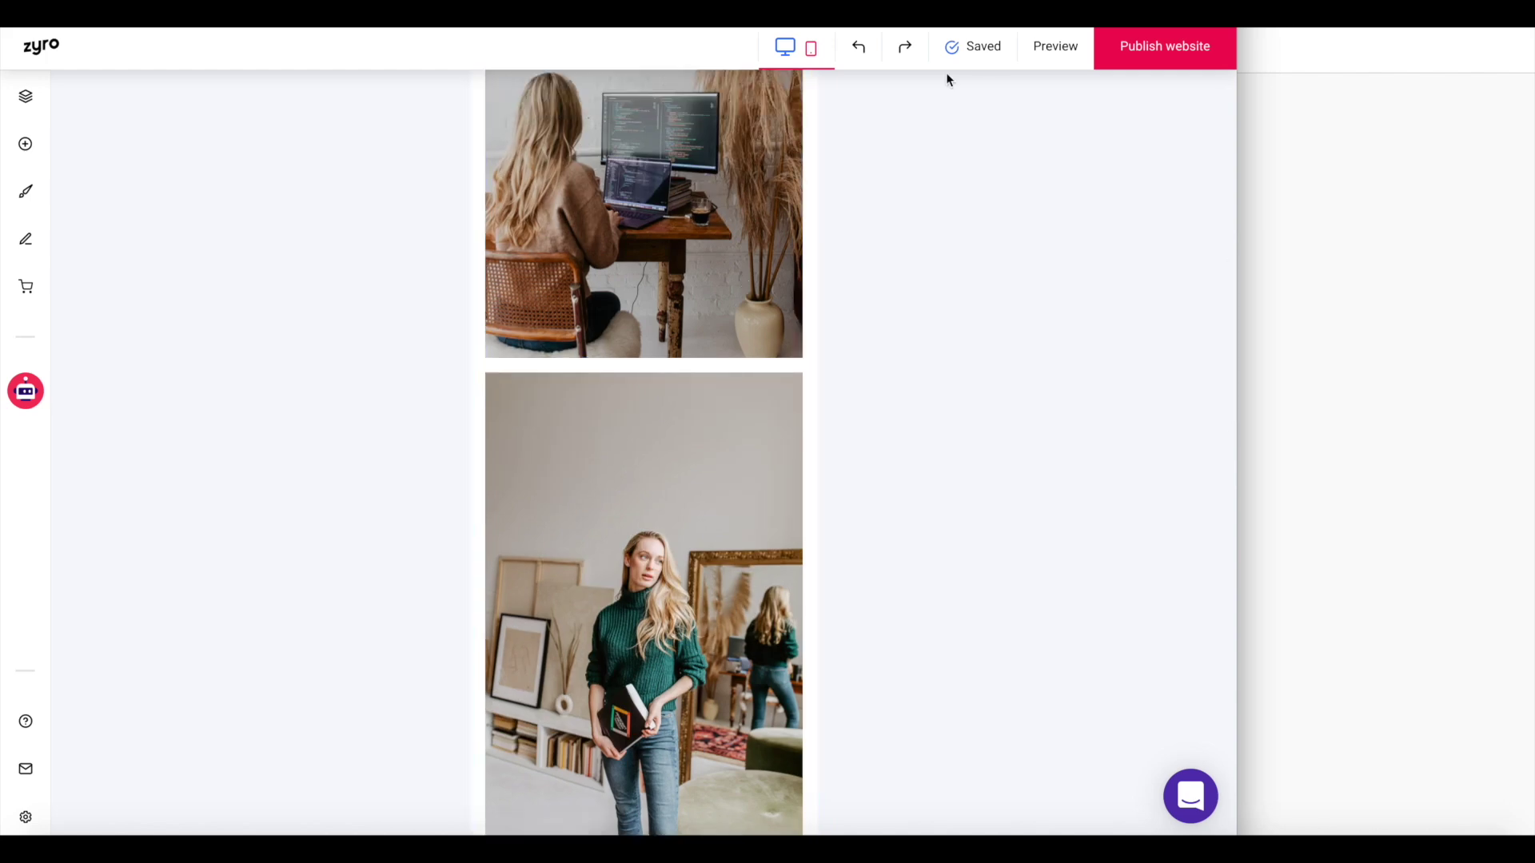
# In desktop layout, delete the 'New anti aging formula' and 'Join our community' sections.
pyautogui.click(786, 48)
pyautogui.scroll(-3, 928, 294)
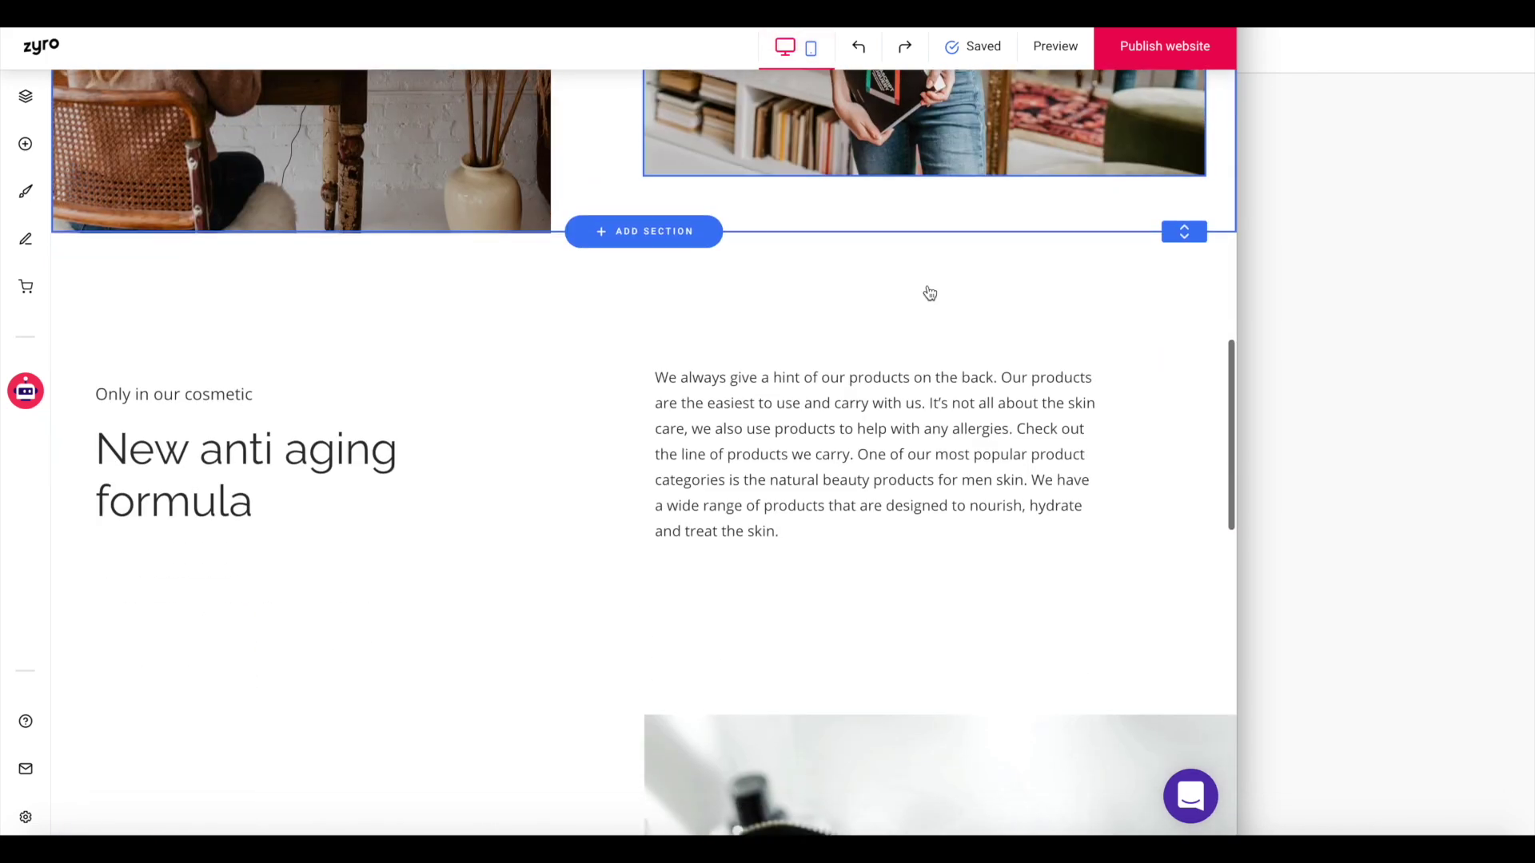
pyautogui.click(1041, 323)
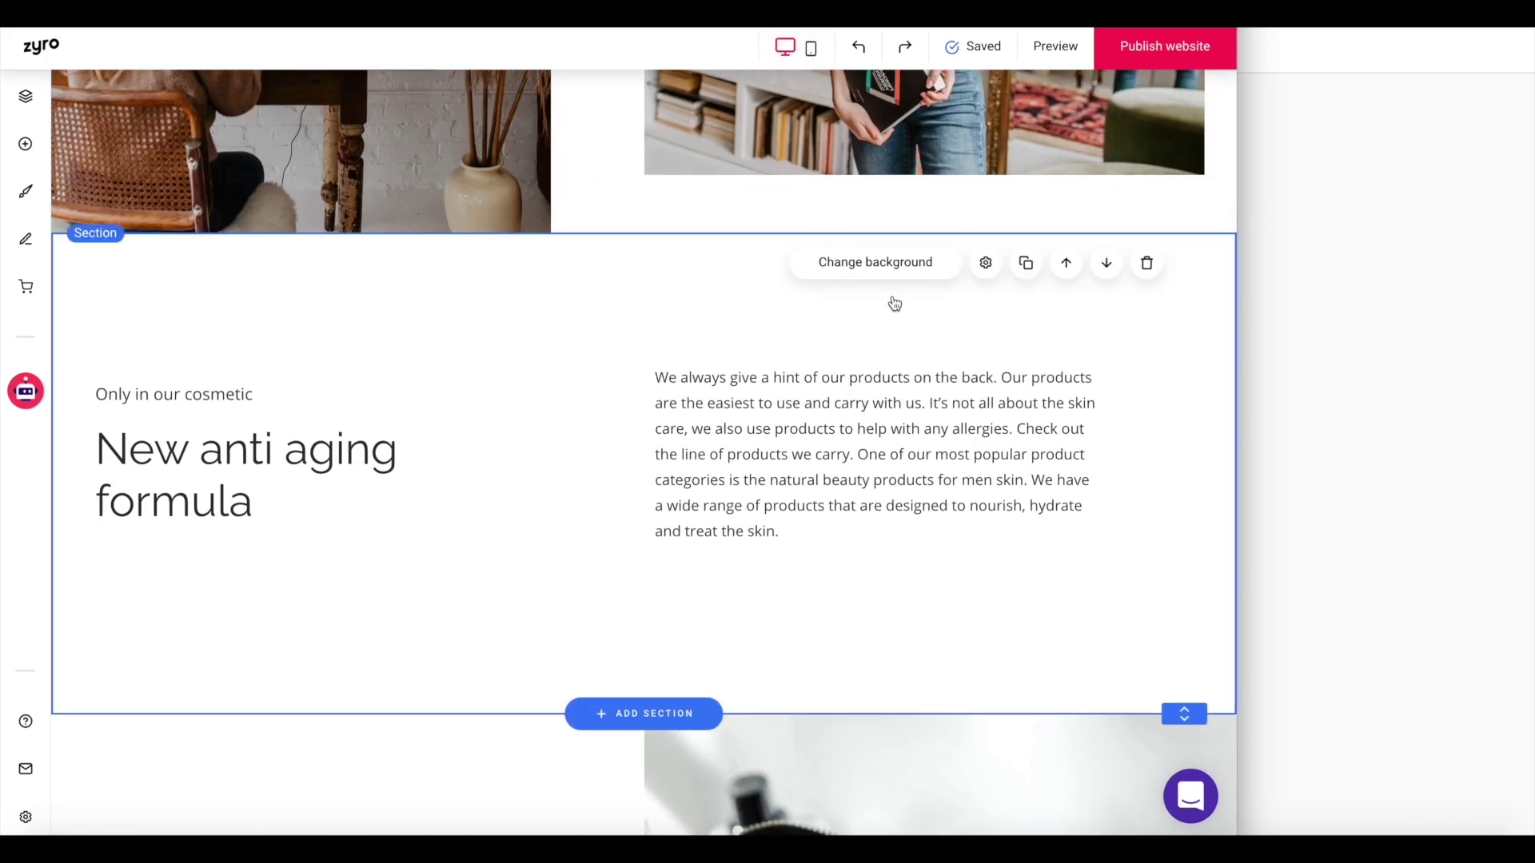
pyautogui.click(1147, 266)
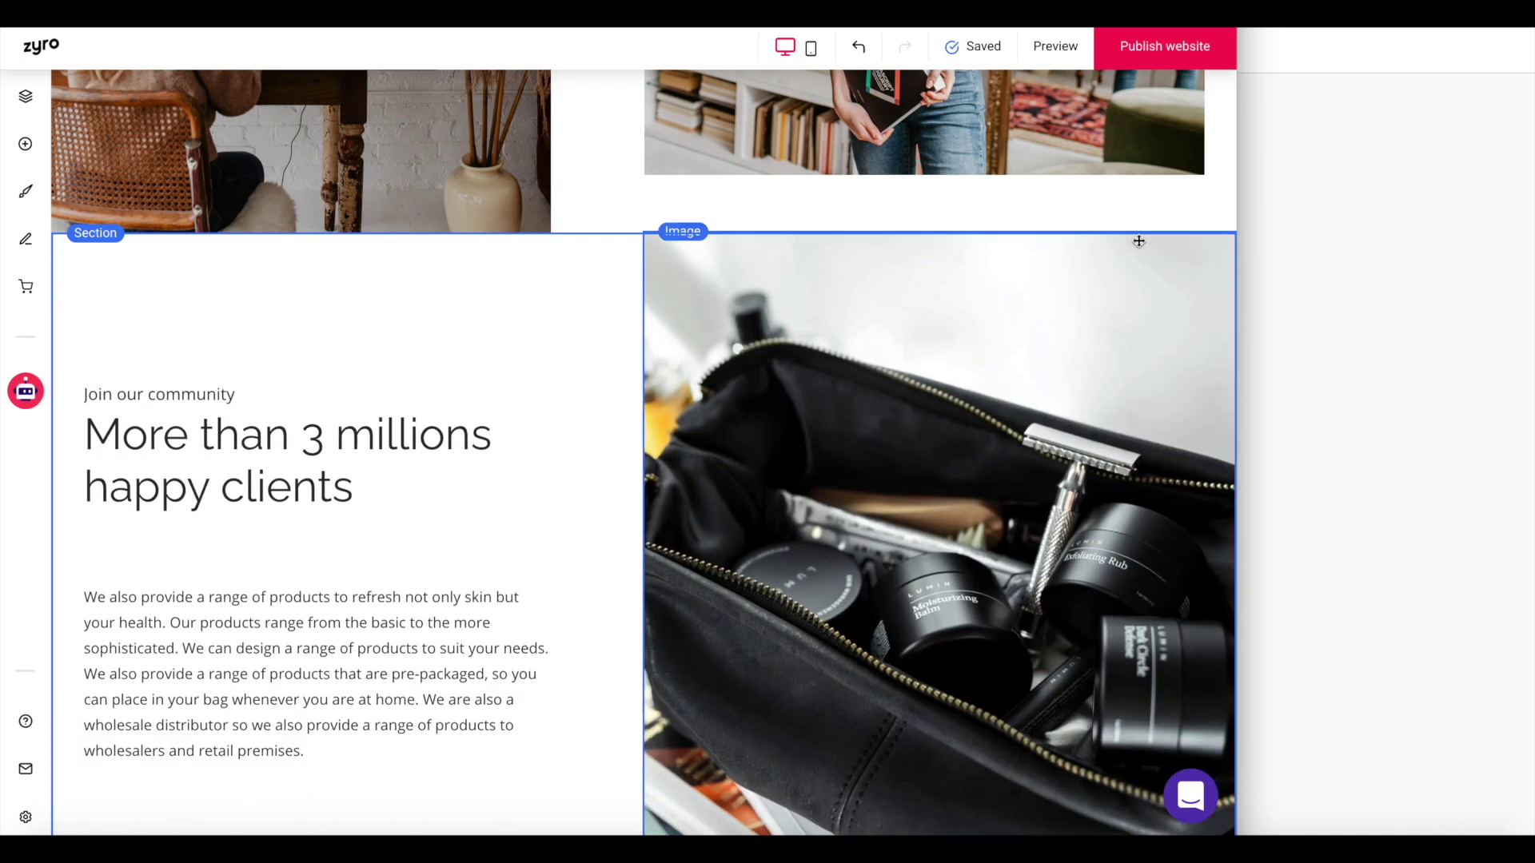
pyautogui.click(1015, 336)
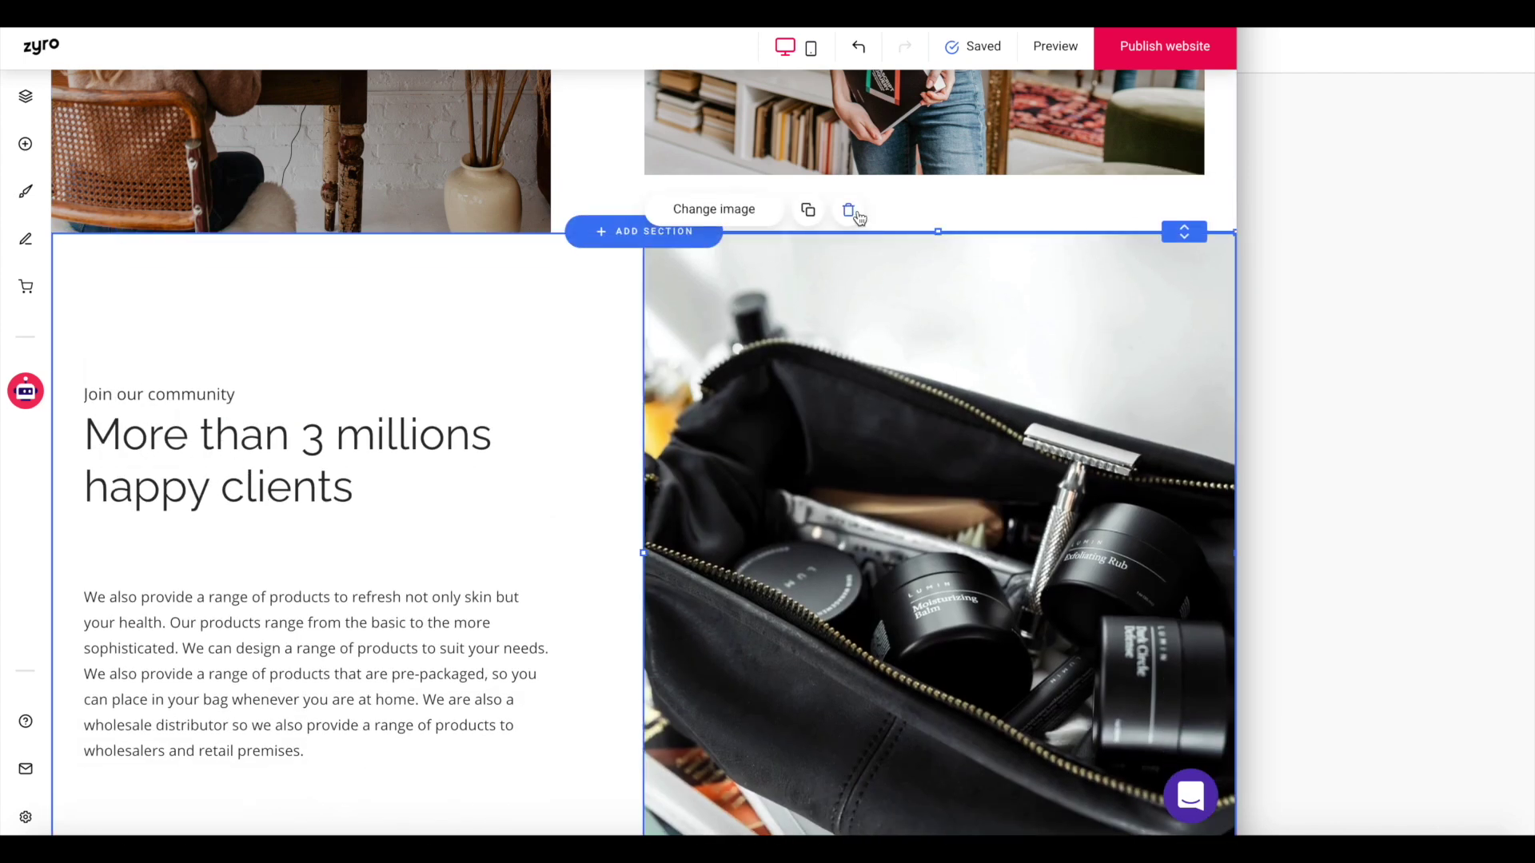
pyautogui.click(849, 211)
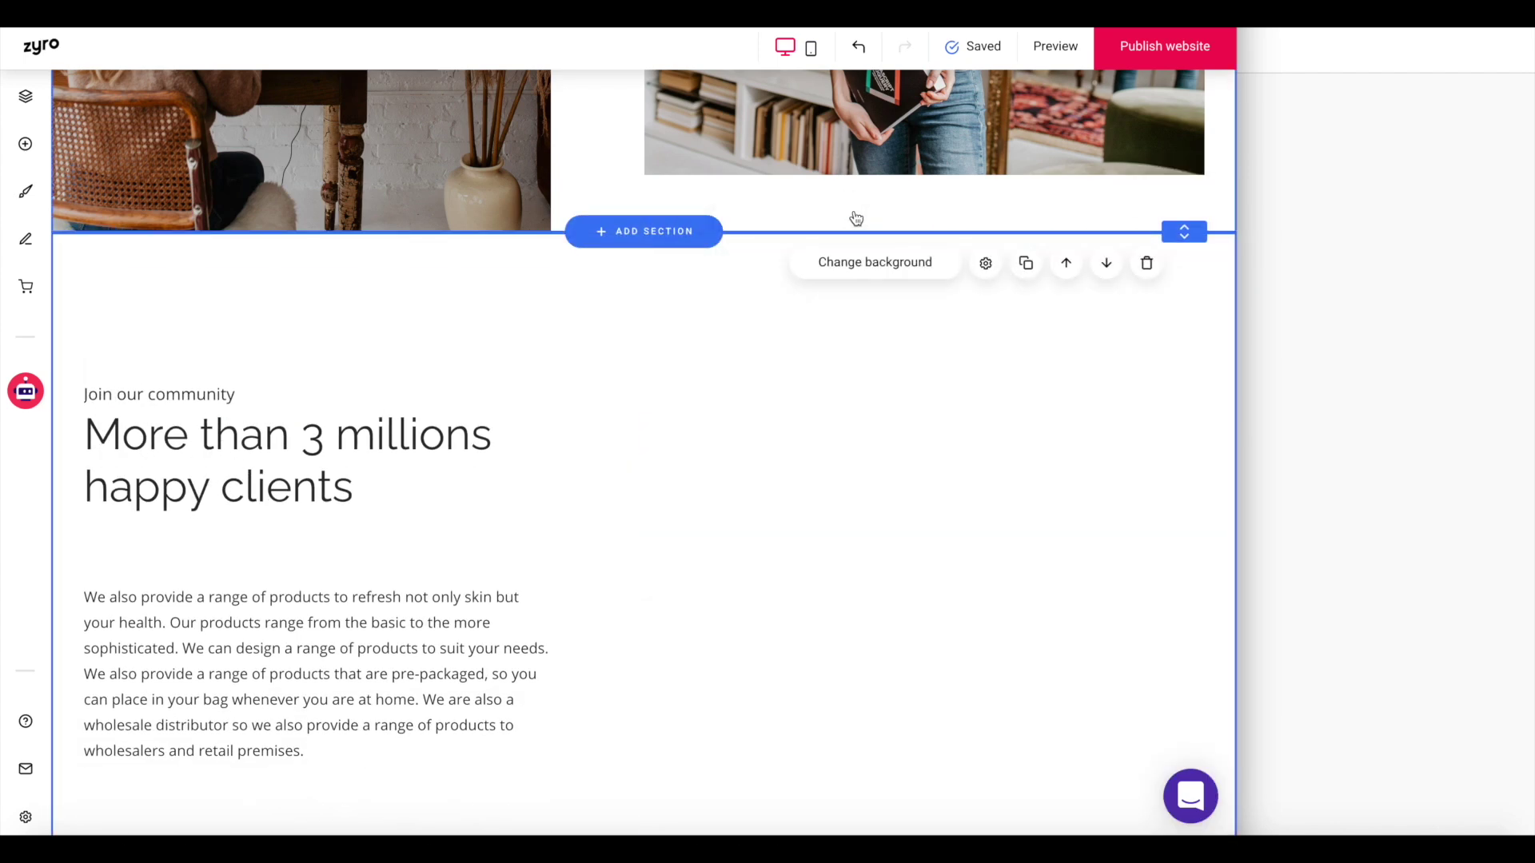
pyautogui.click(1147, 263)
# Delete the skincare product photo section above the footer.
pyautogui.scroll(-1, 942, 259)
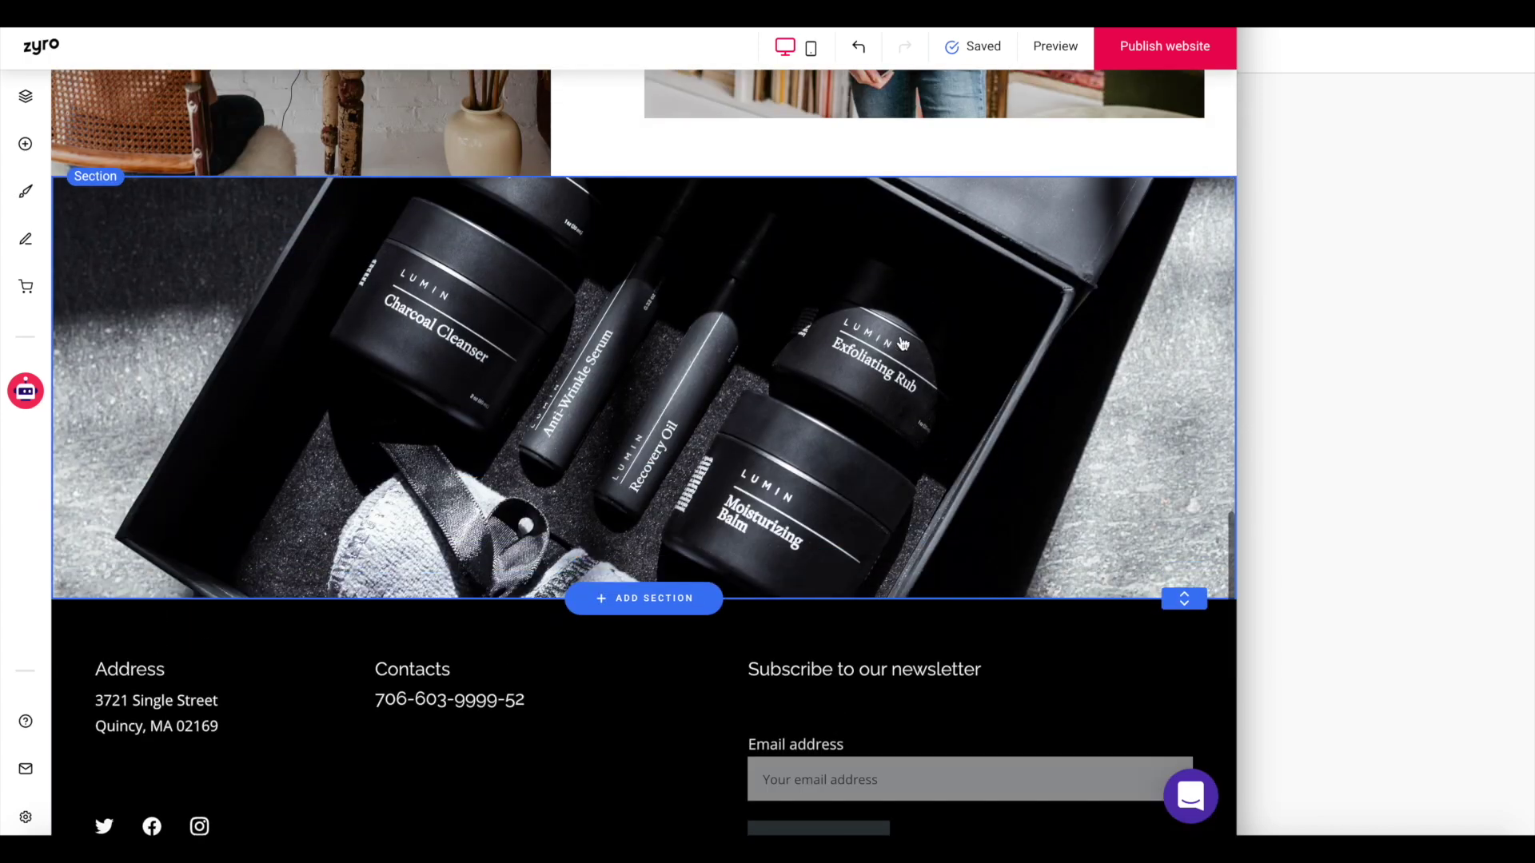
pyautogui.scroll(-2, 902, 343)
pyautogui.scroll(8, 900, 343)
pyautogui.scroll(-6, 893, 346)
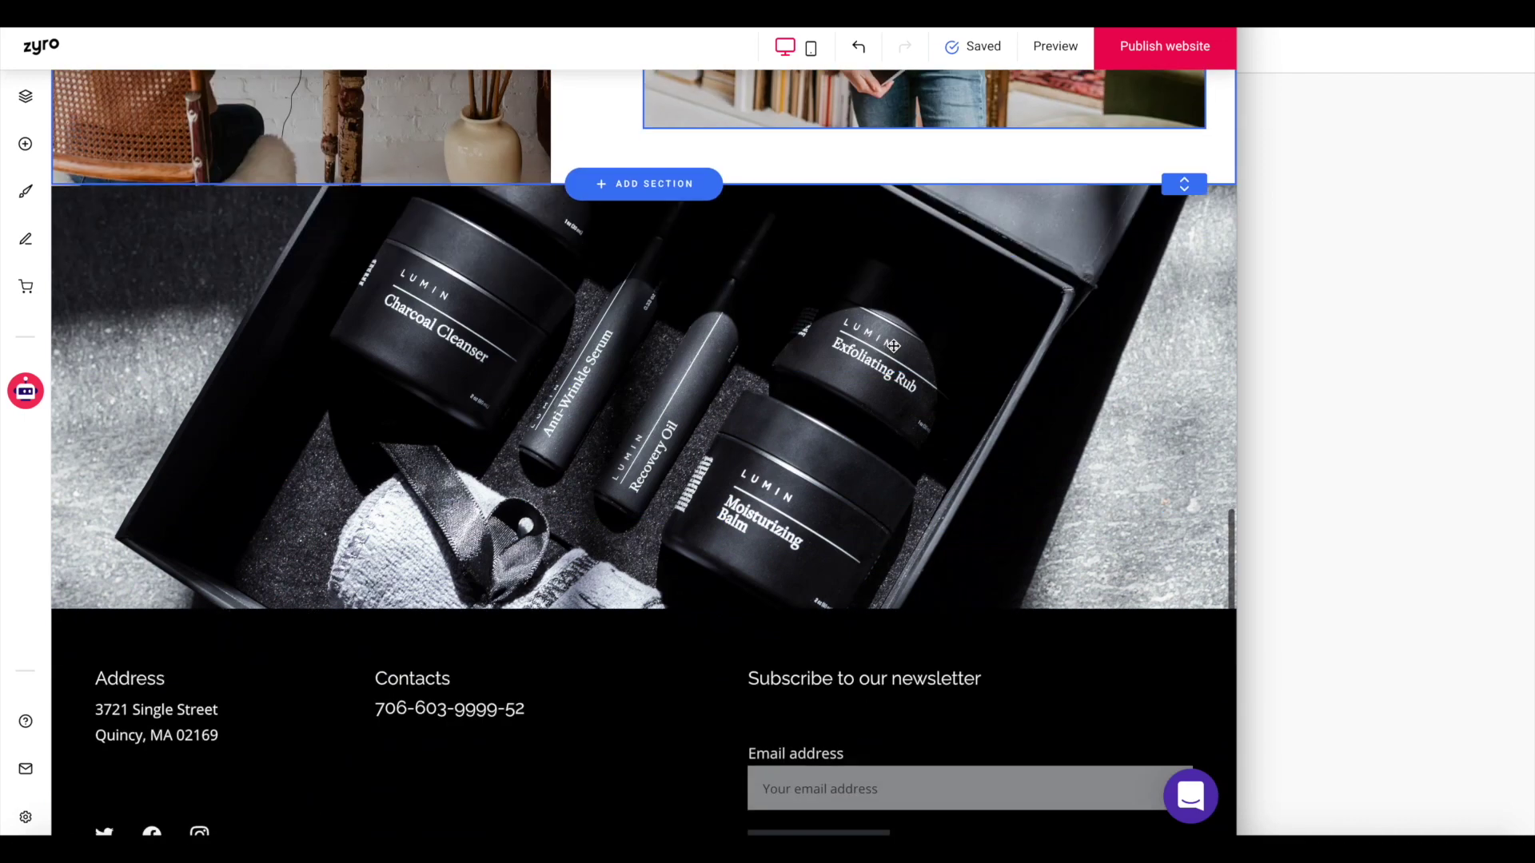
pyautogui.scroll(-2, 893, 345)
pyautogui.scroll(5, 893, 346)
pyautogui.scroll(-4, 896, 352)
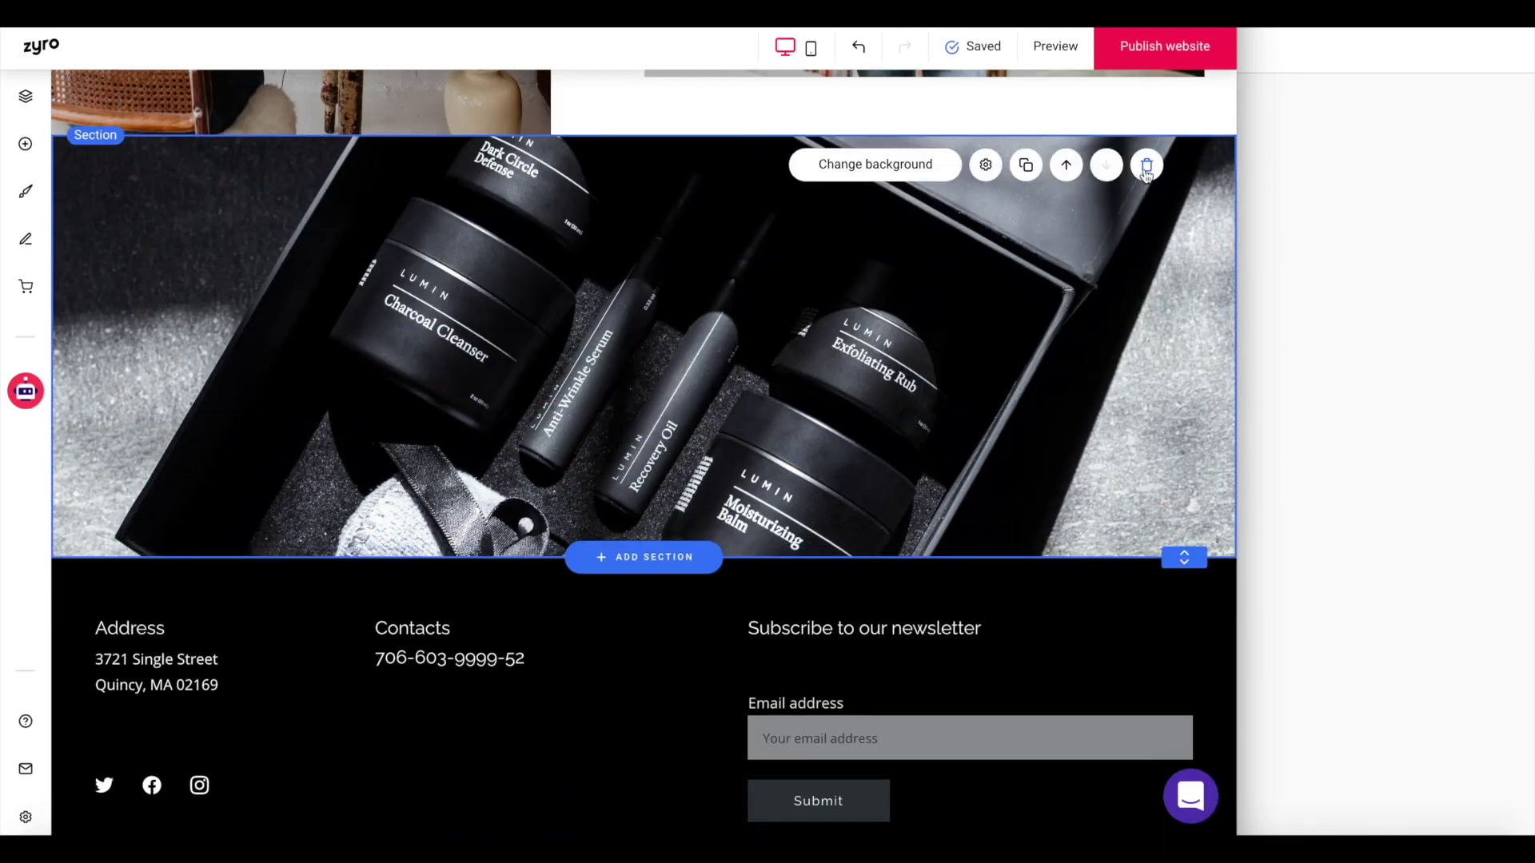
pyautogui.click(1147, 166)
# Widen the About paragraph so its lines run longer.
pyautogui.scroll(7, 662, 503)
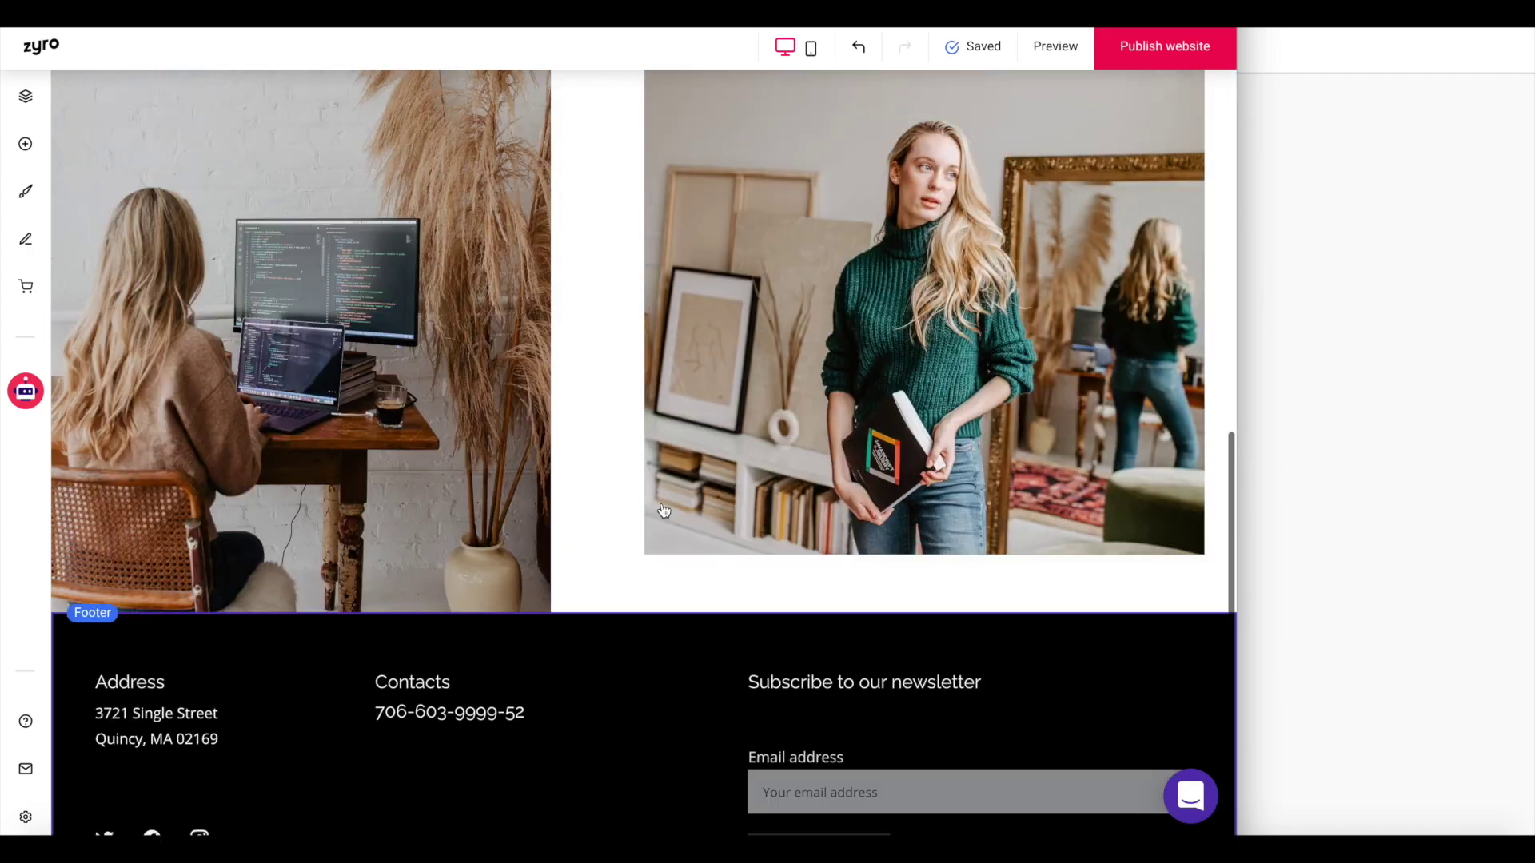
pyautogui.scroll(4, 662, 504)
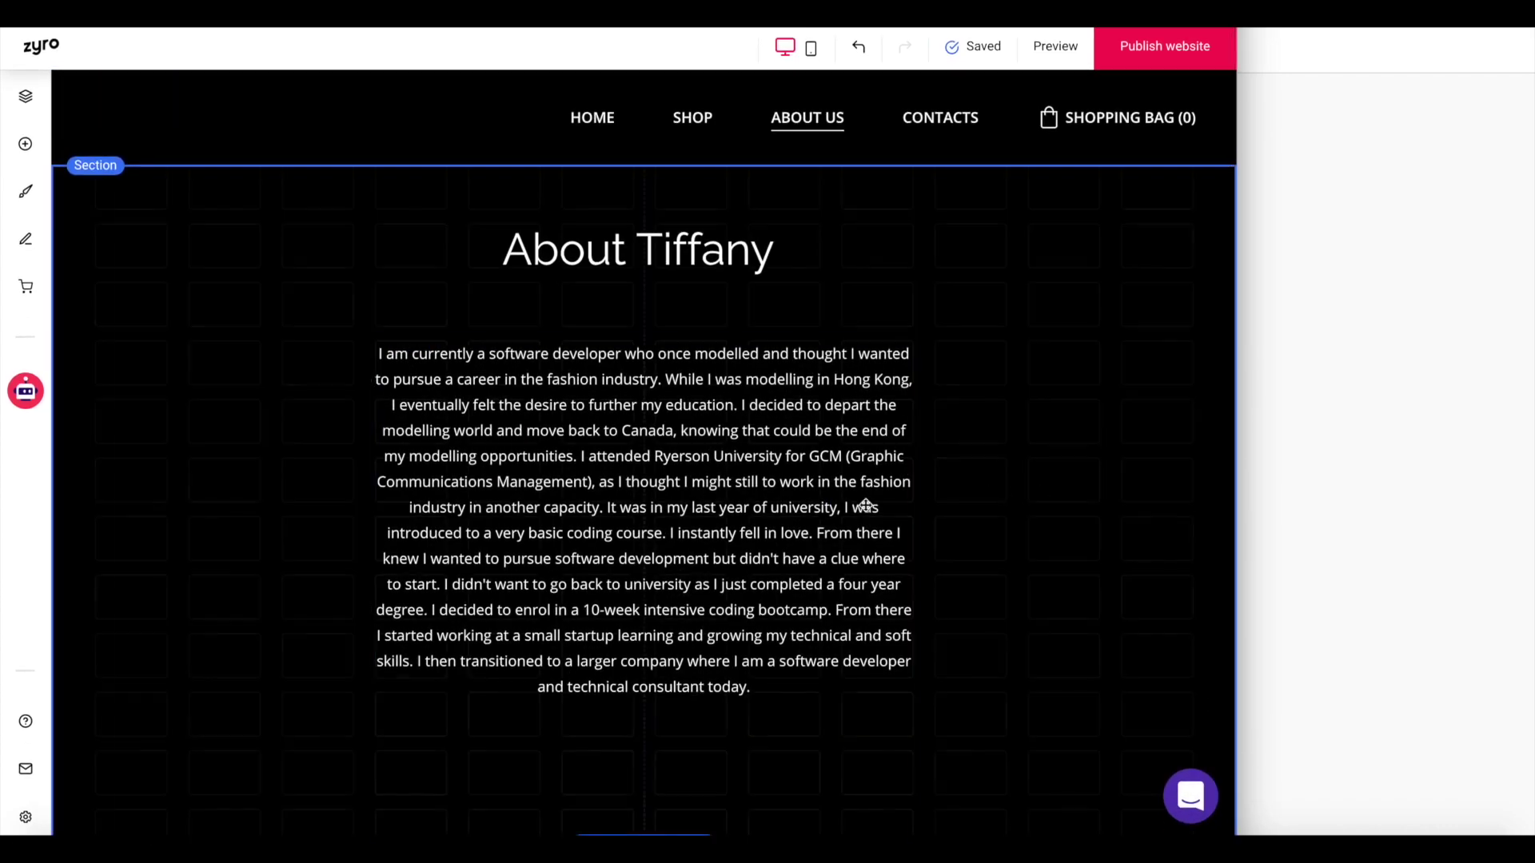
pyautogui.click(865, 505)
pyautogui.moveTo(916, 595); pyautogui.dragTo(1036, 594)
pyautogui.scroll(-8, 1165, 518)
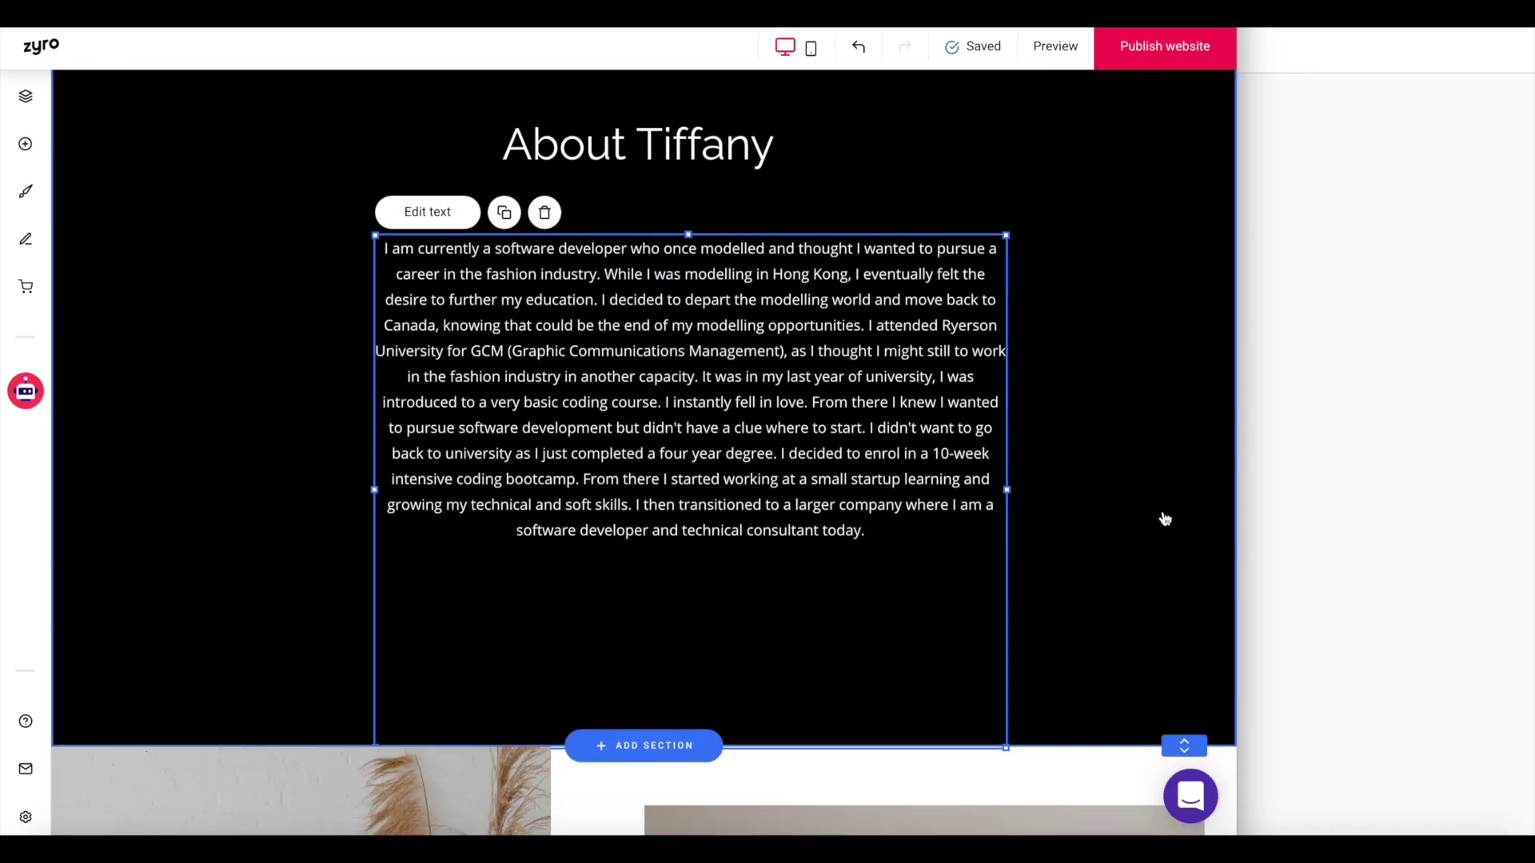
pyautogui.scroll(-6, 1165, 519)
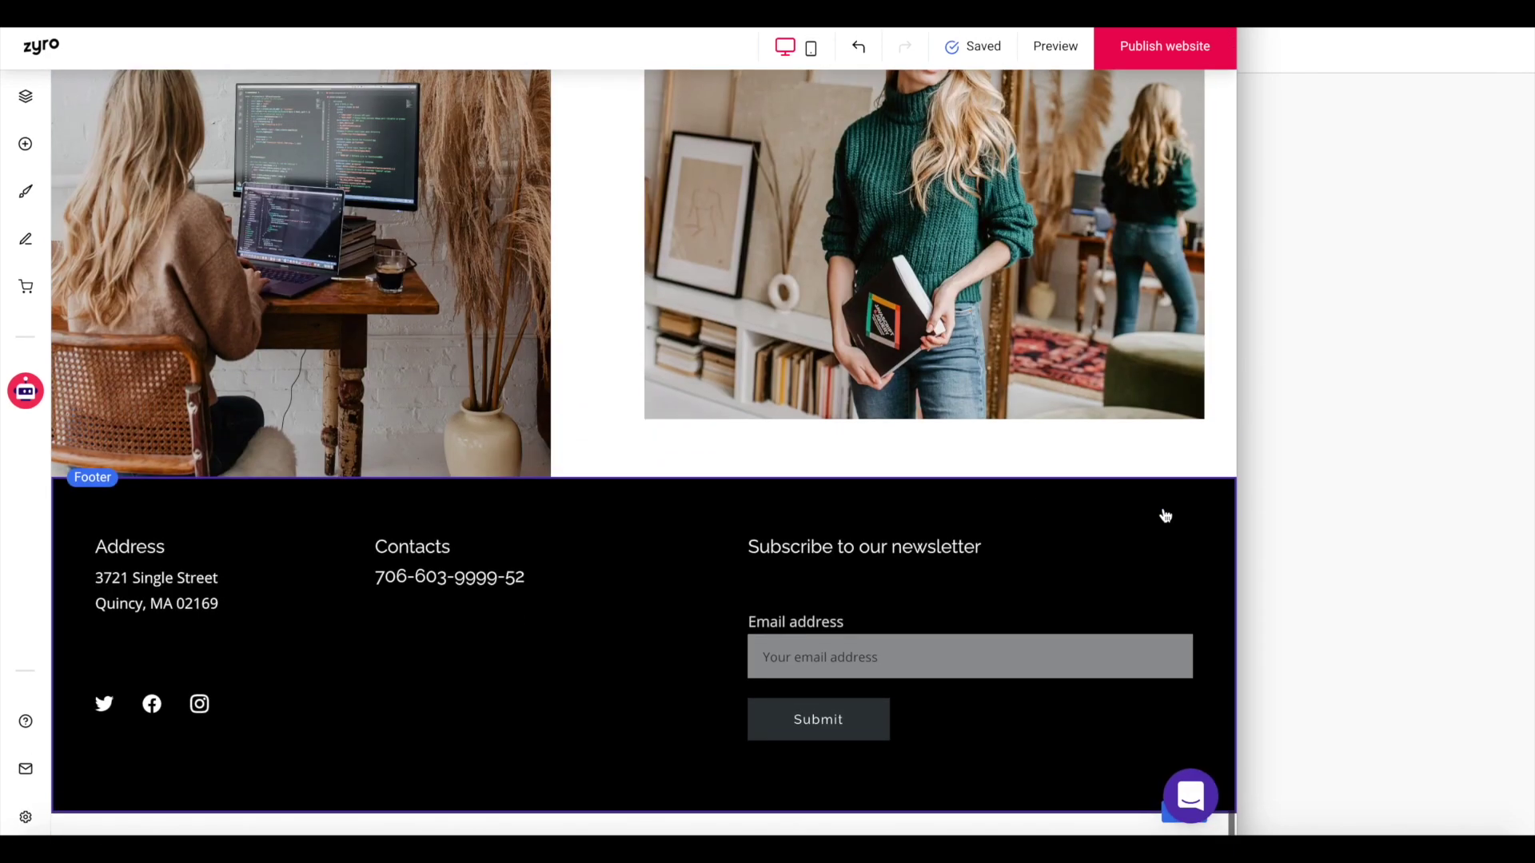
# Rewrite the footer address as 1 Dundas St., Toronto, ON, adding Canada as the last line.
pyautogui.click(156, 594)
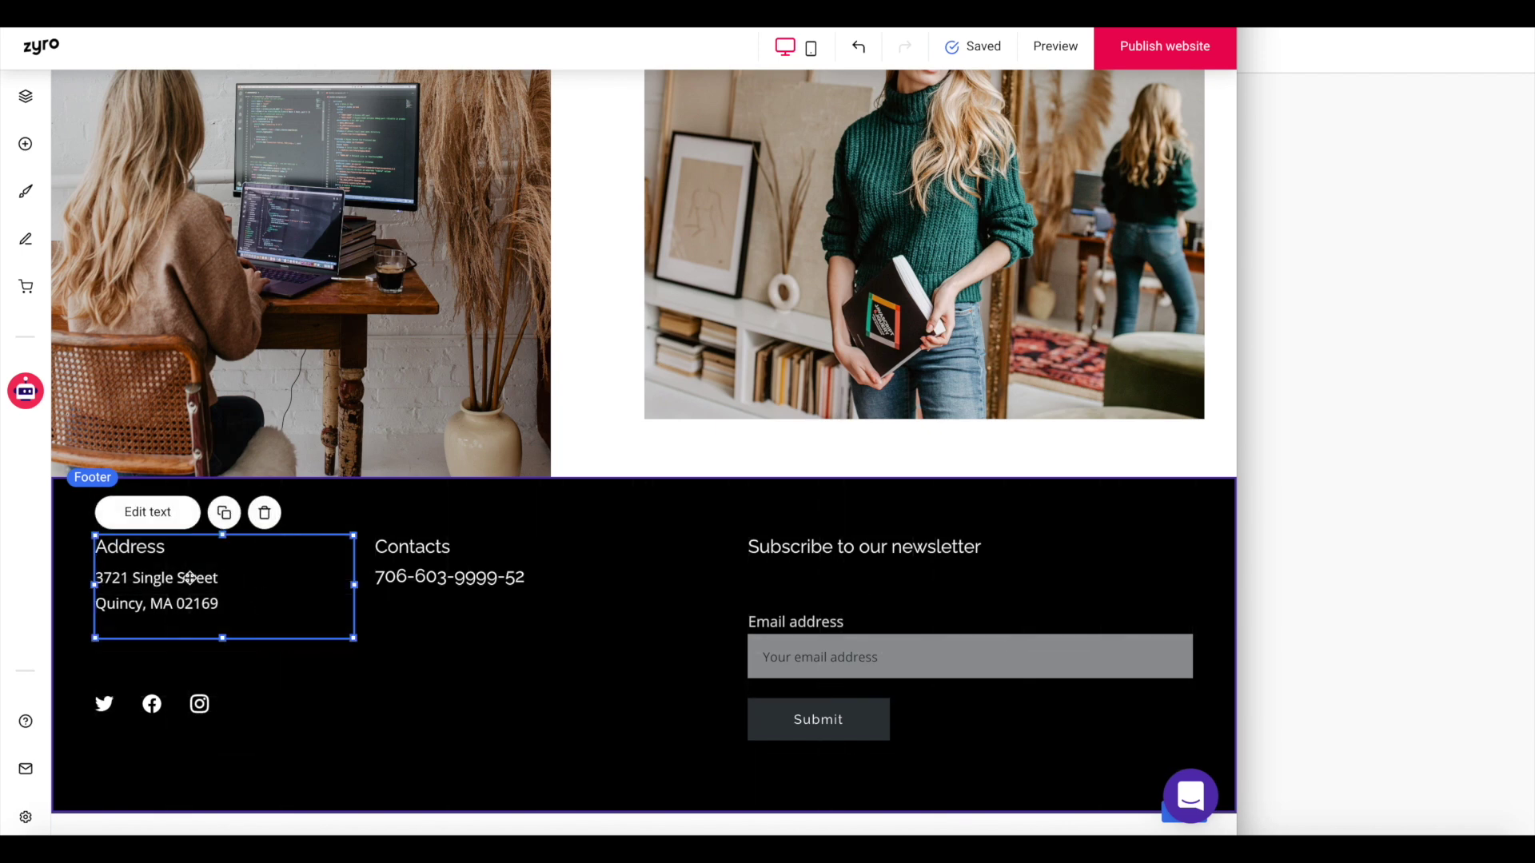
pyautogui.click(167, 515)
pyautogui.moveTo(252, 598); pyautogui.dragTo(119, 584)
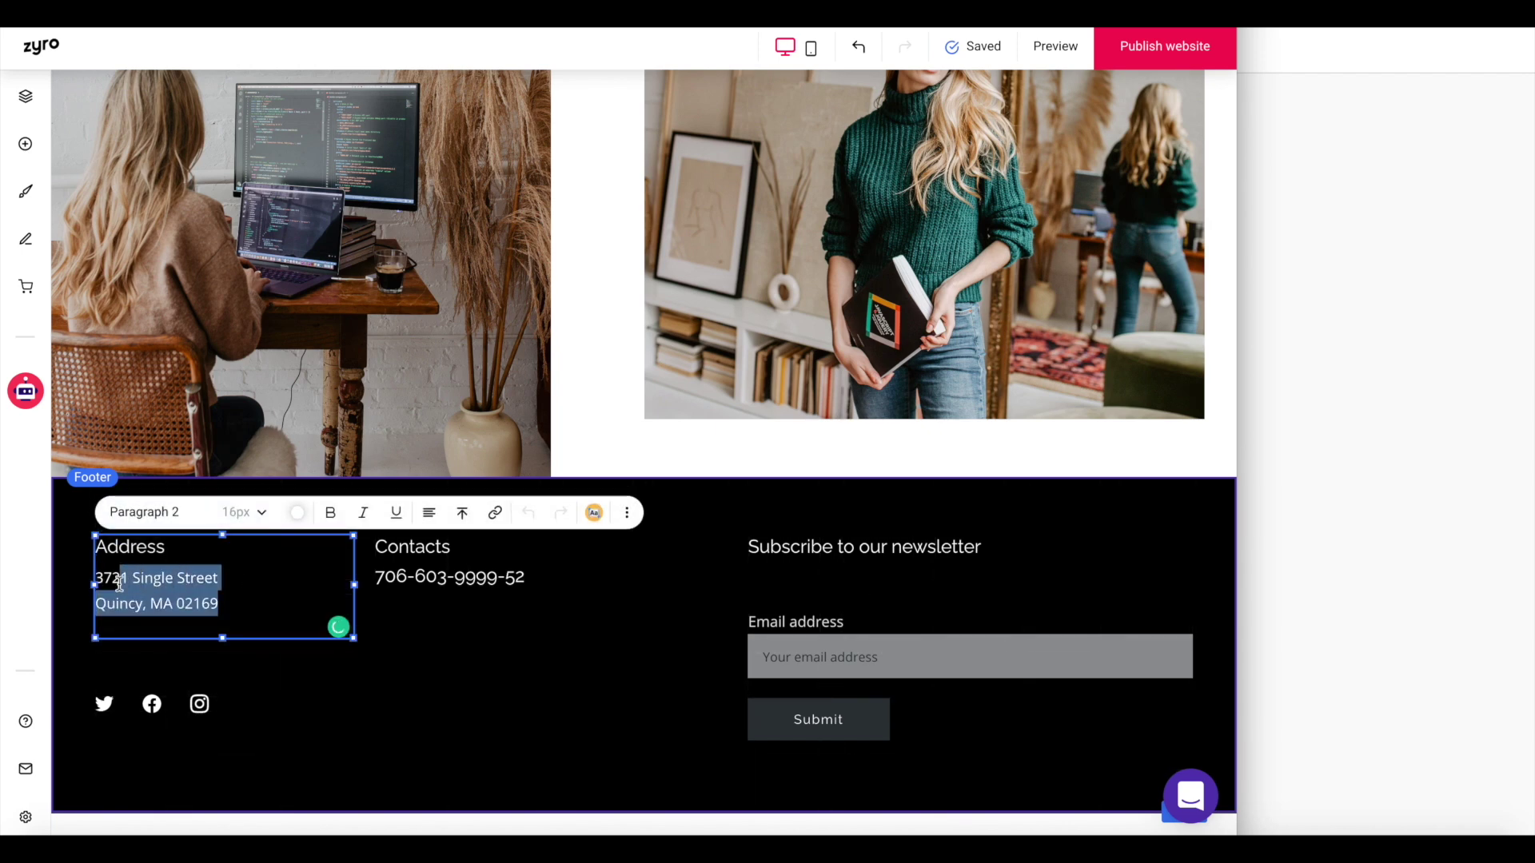
pyautogui.press('BackSpace')
pyautogui.write('1 D')
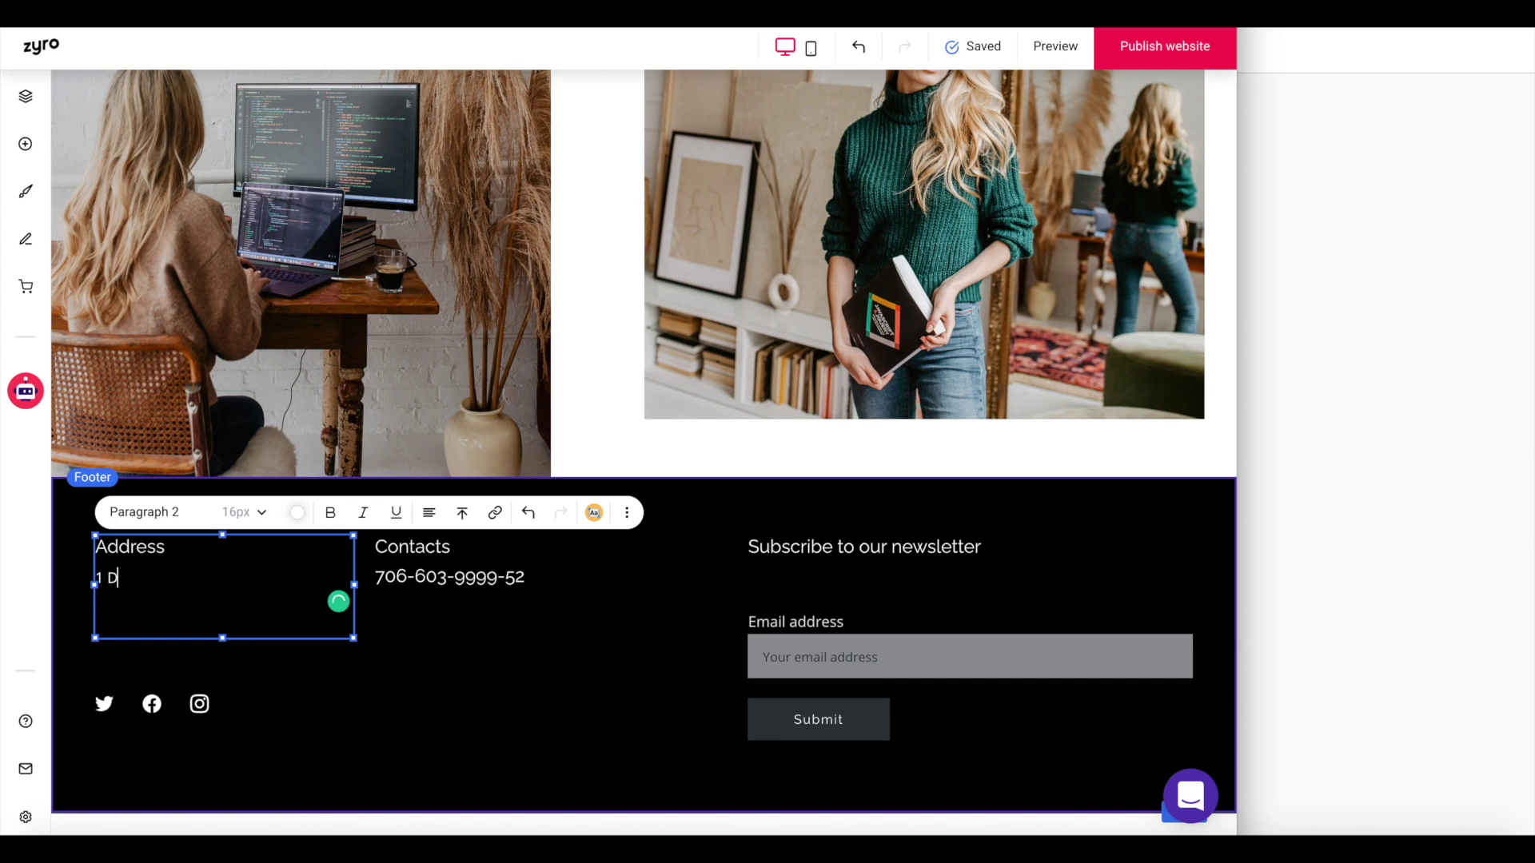
pyautogui.write('undas St.')
pyautogui.press('Return')
pyautogui.write('Torot')
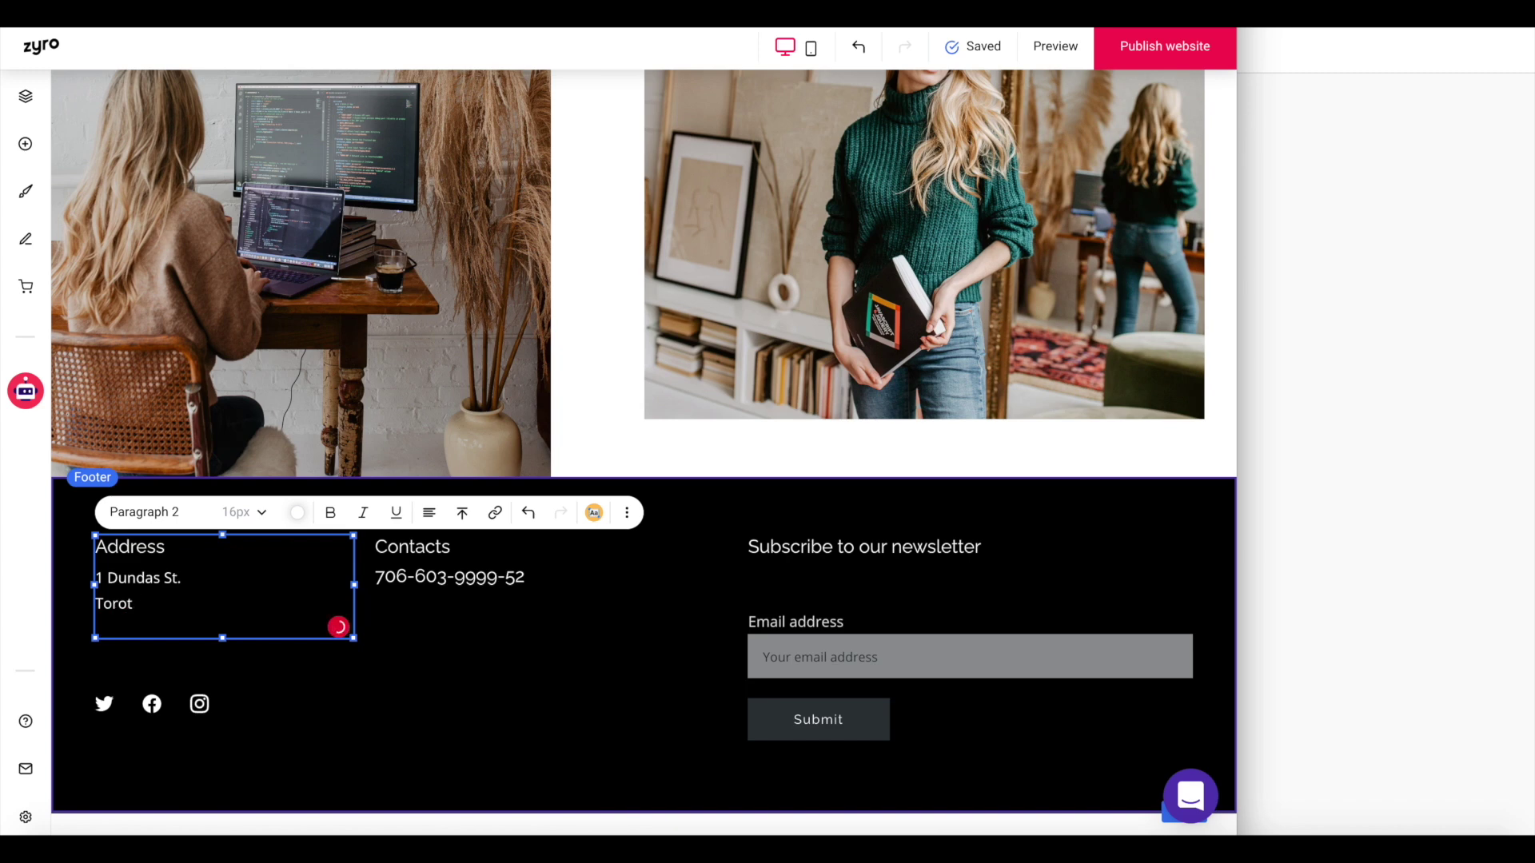
pyautogui.press('Return')
pyautogui.press('Return')
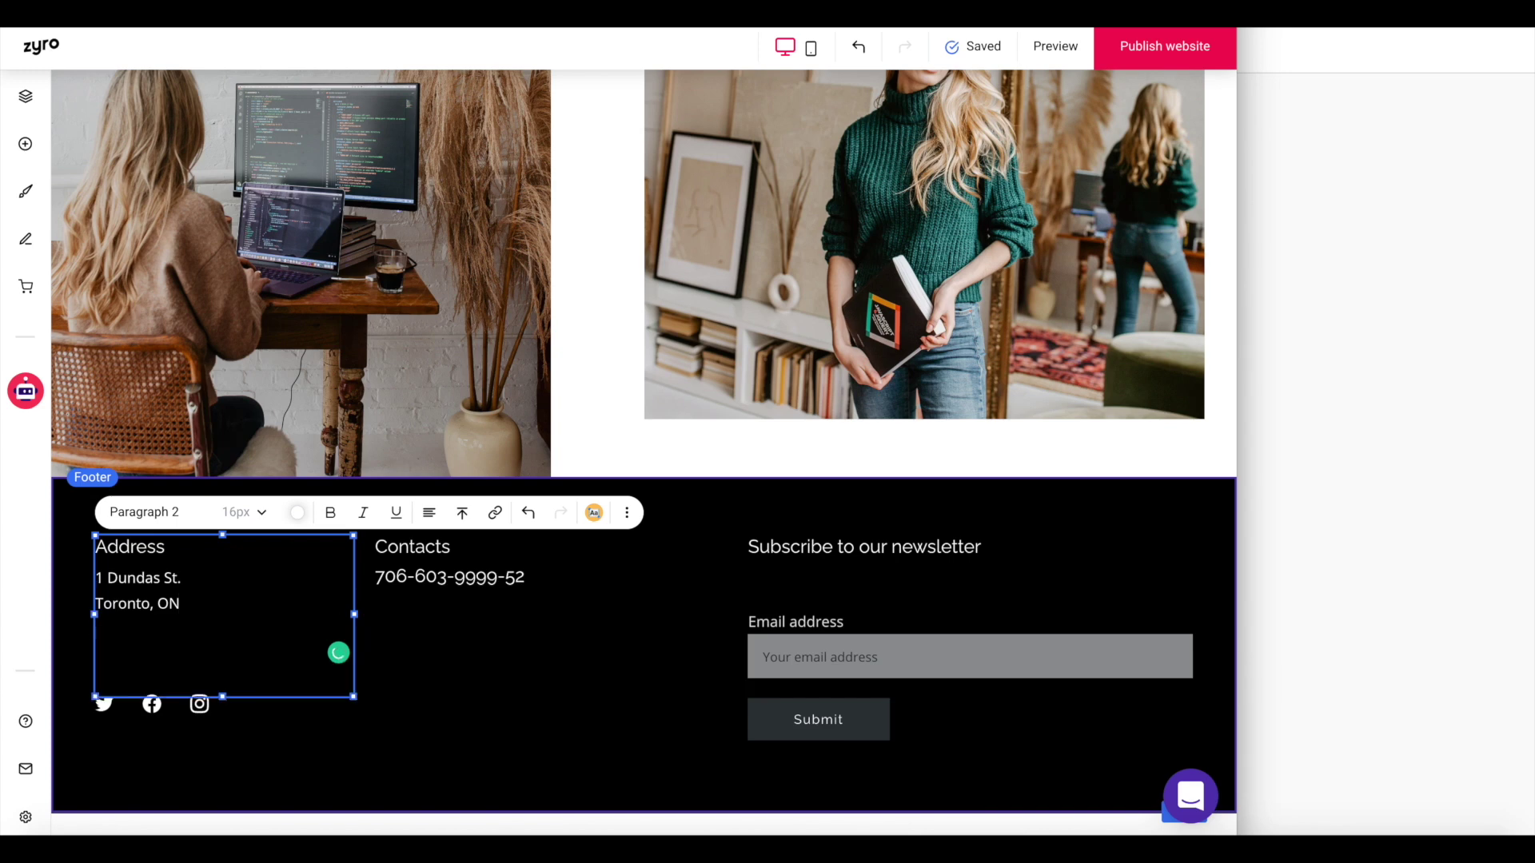
pyautogui.click(447, 599)
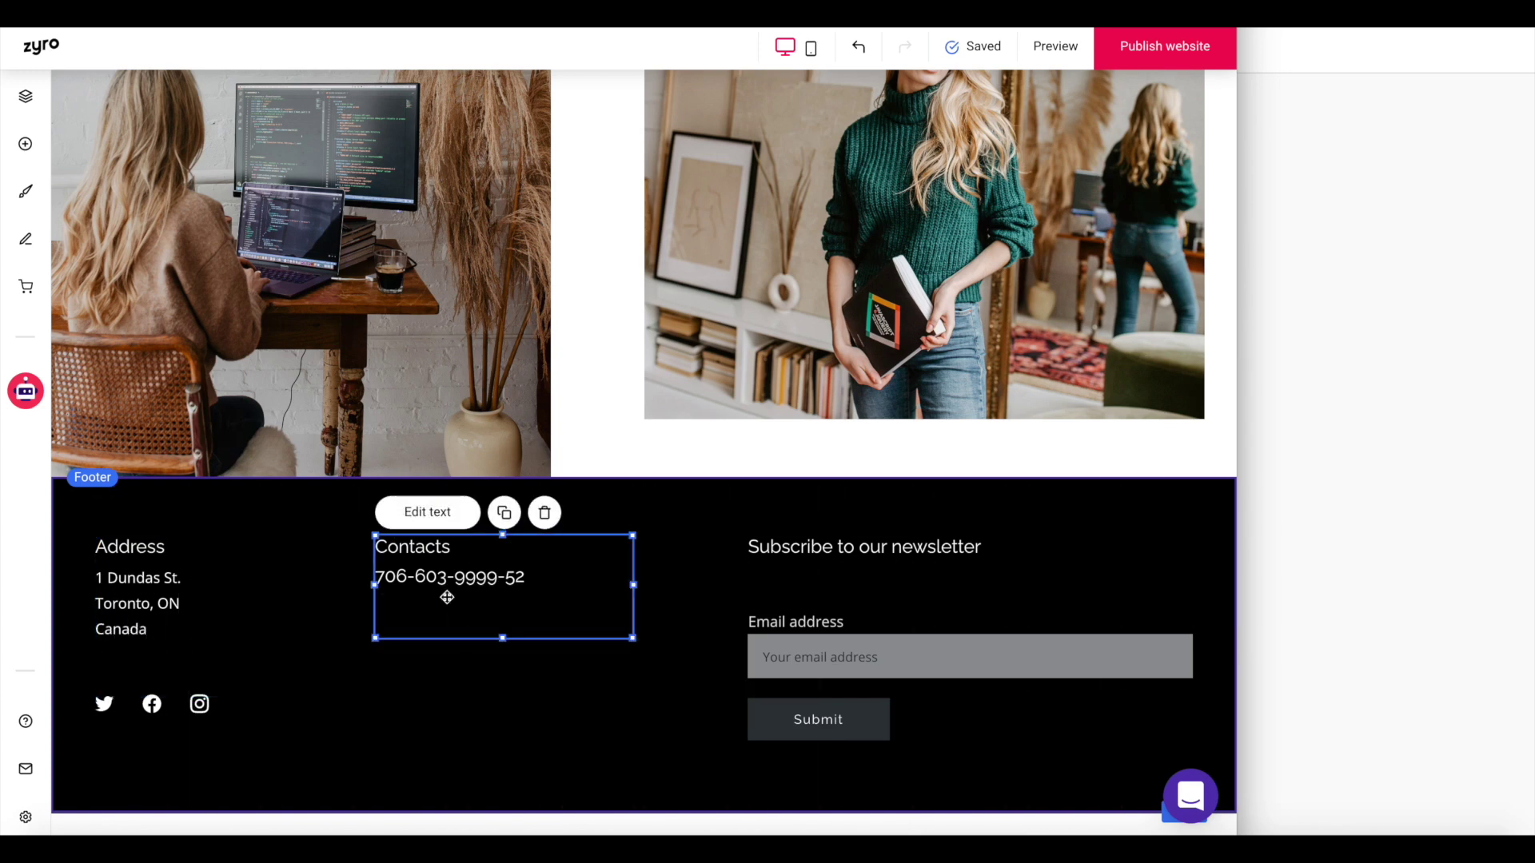
# View the submissions of the newsletter signup form.
pyautogui.click(911, 547)
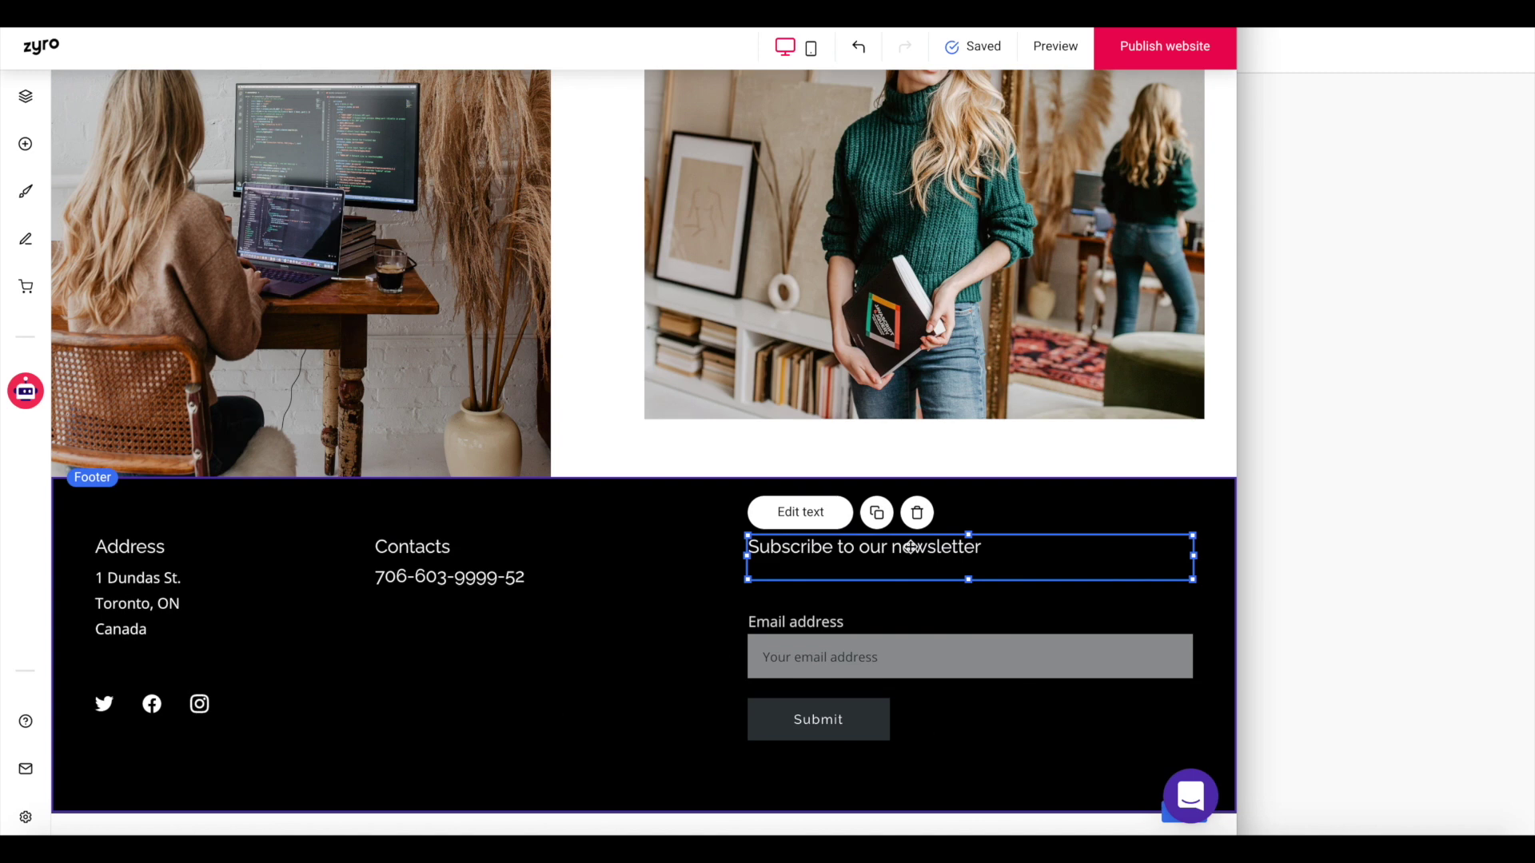
pyautogui.click(816, 677)
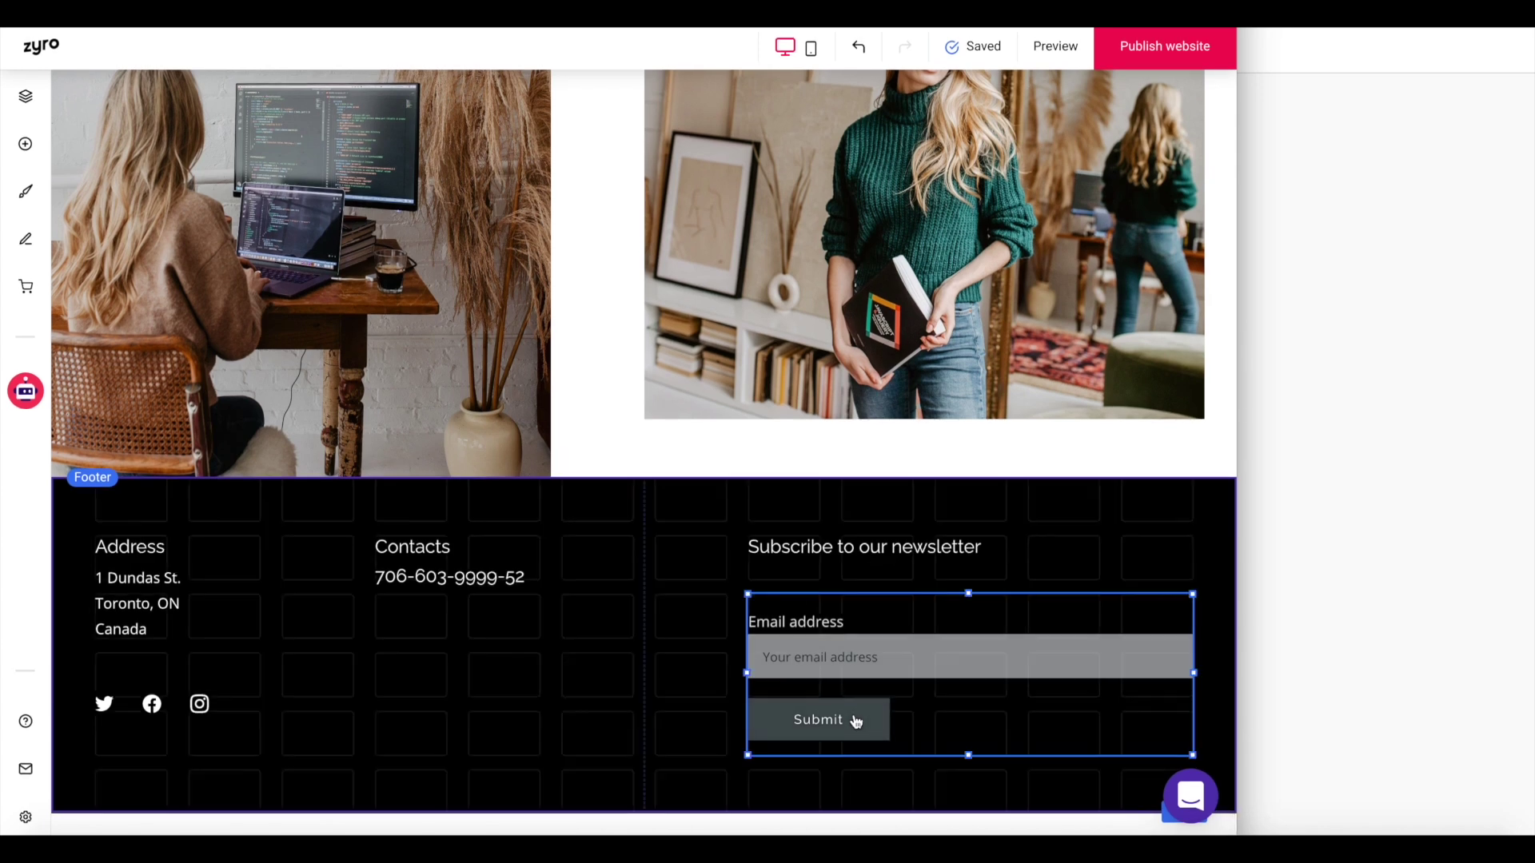
pyautogui.click(812, 571)
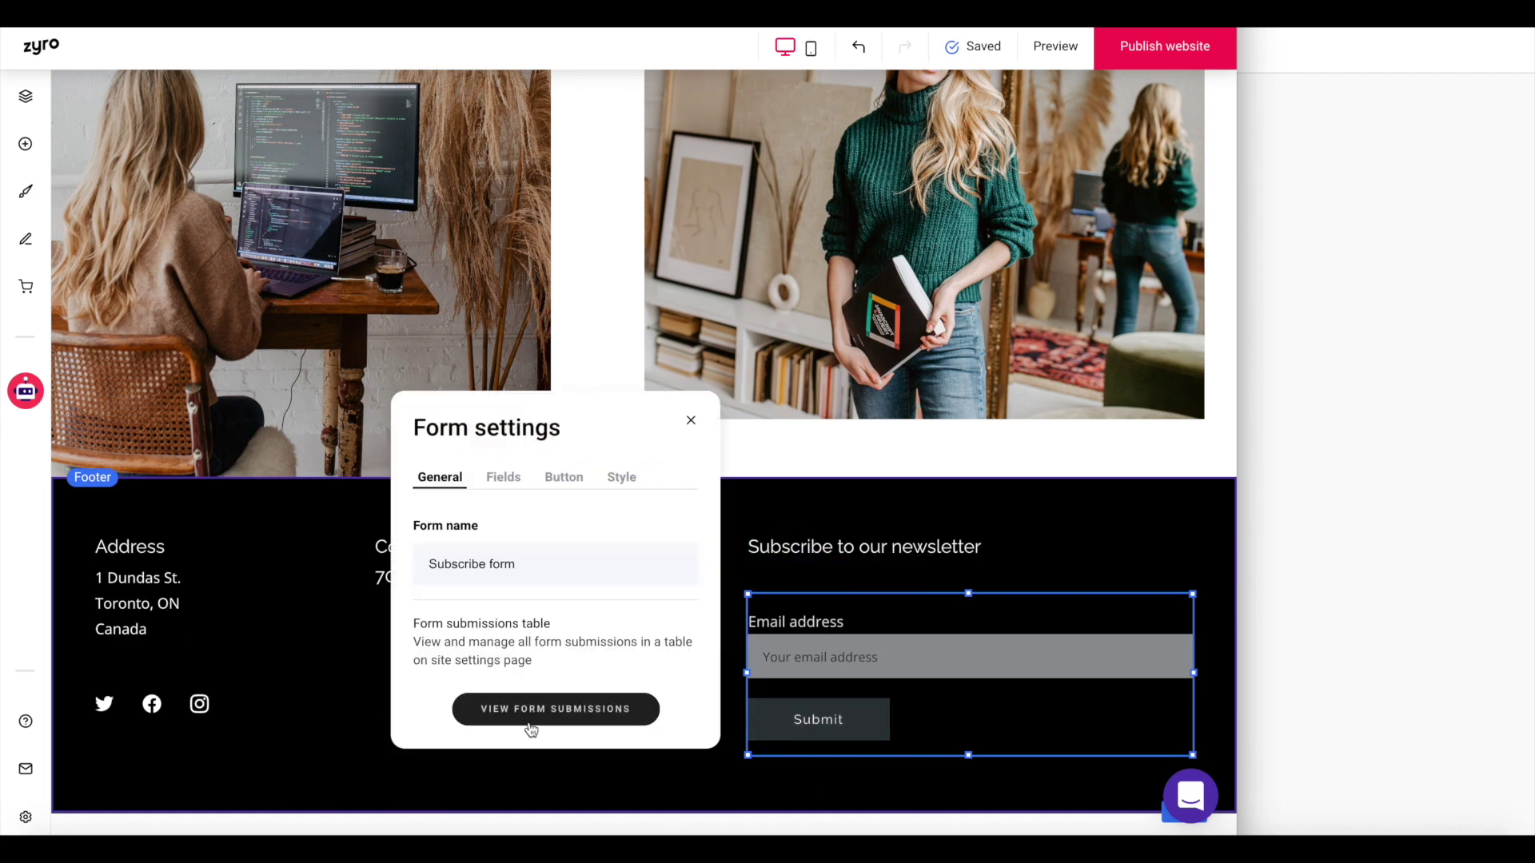
pyautogui.click(550, 714)
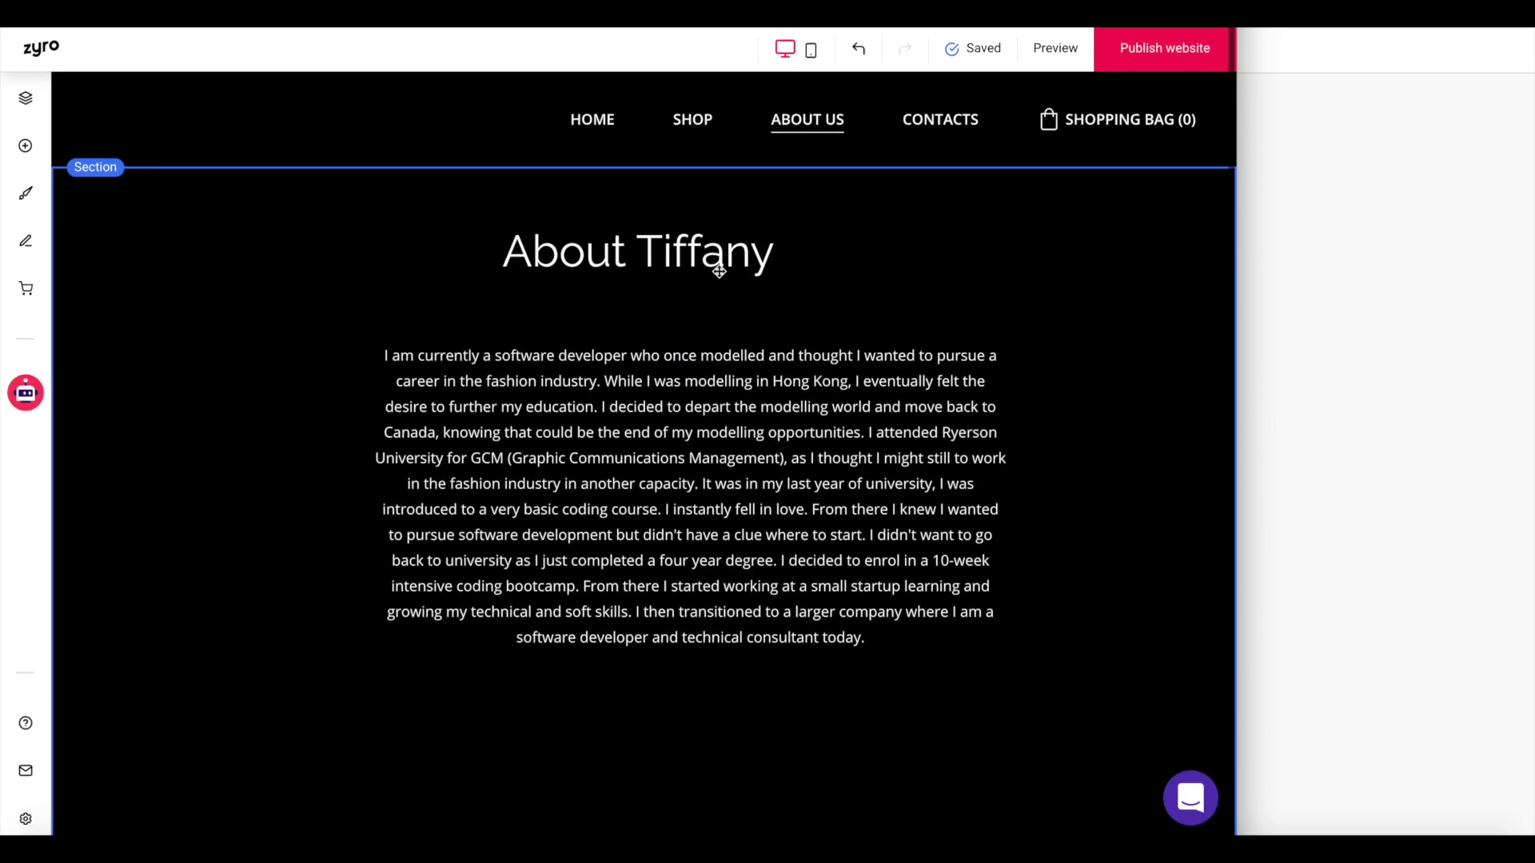
# Go to the Contacts page and scroll down through its Get in touch form.
pyautogui.click(939, 117)
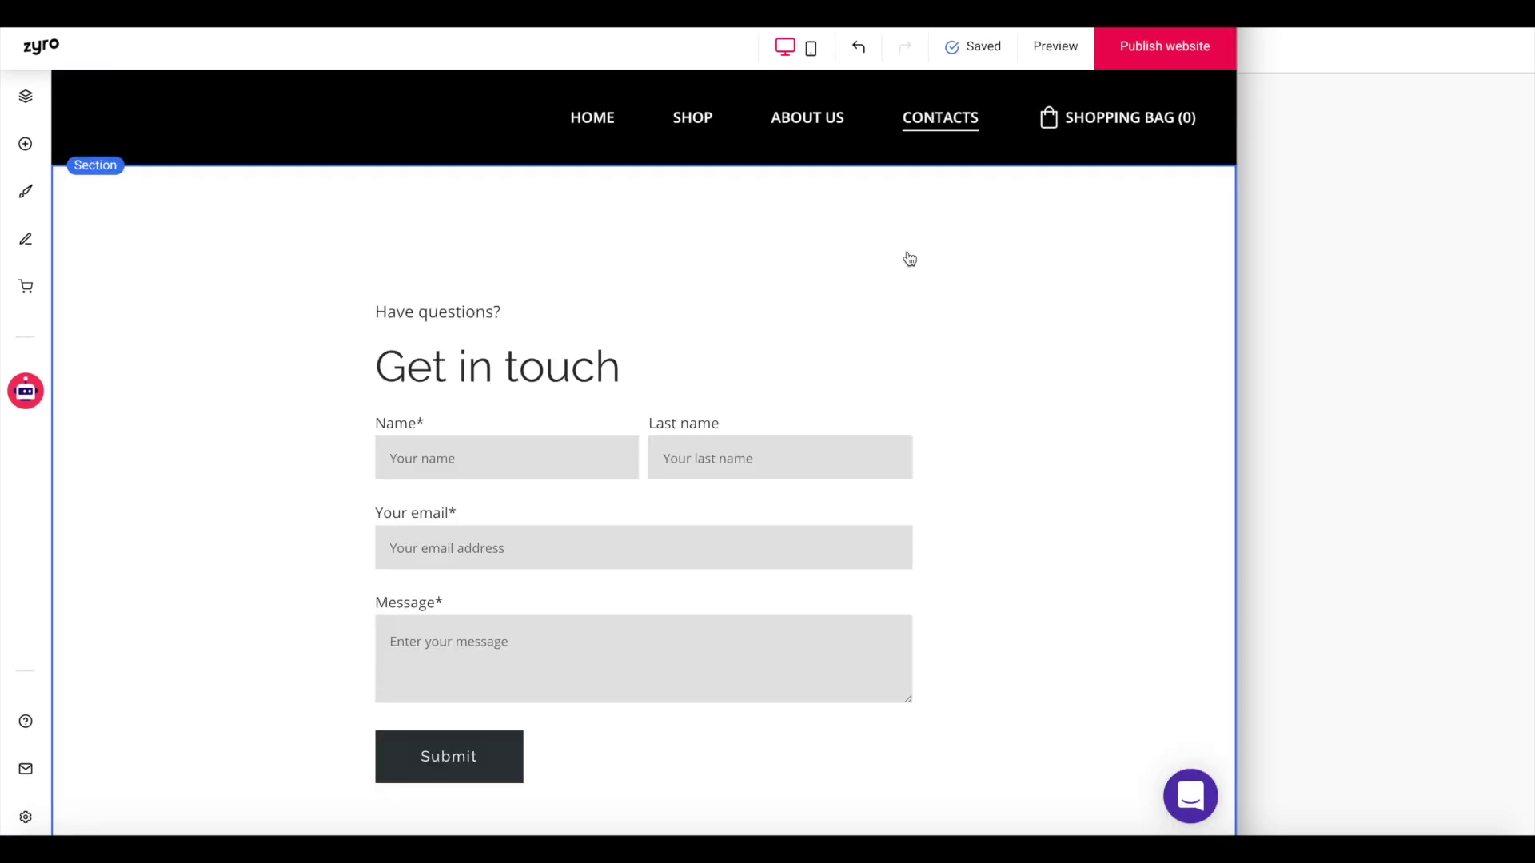
pyautogui.scroll(-3, 910, 258)
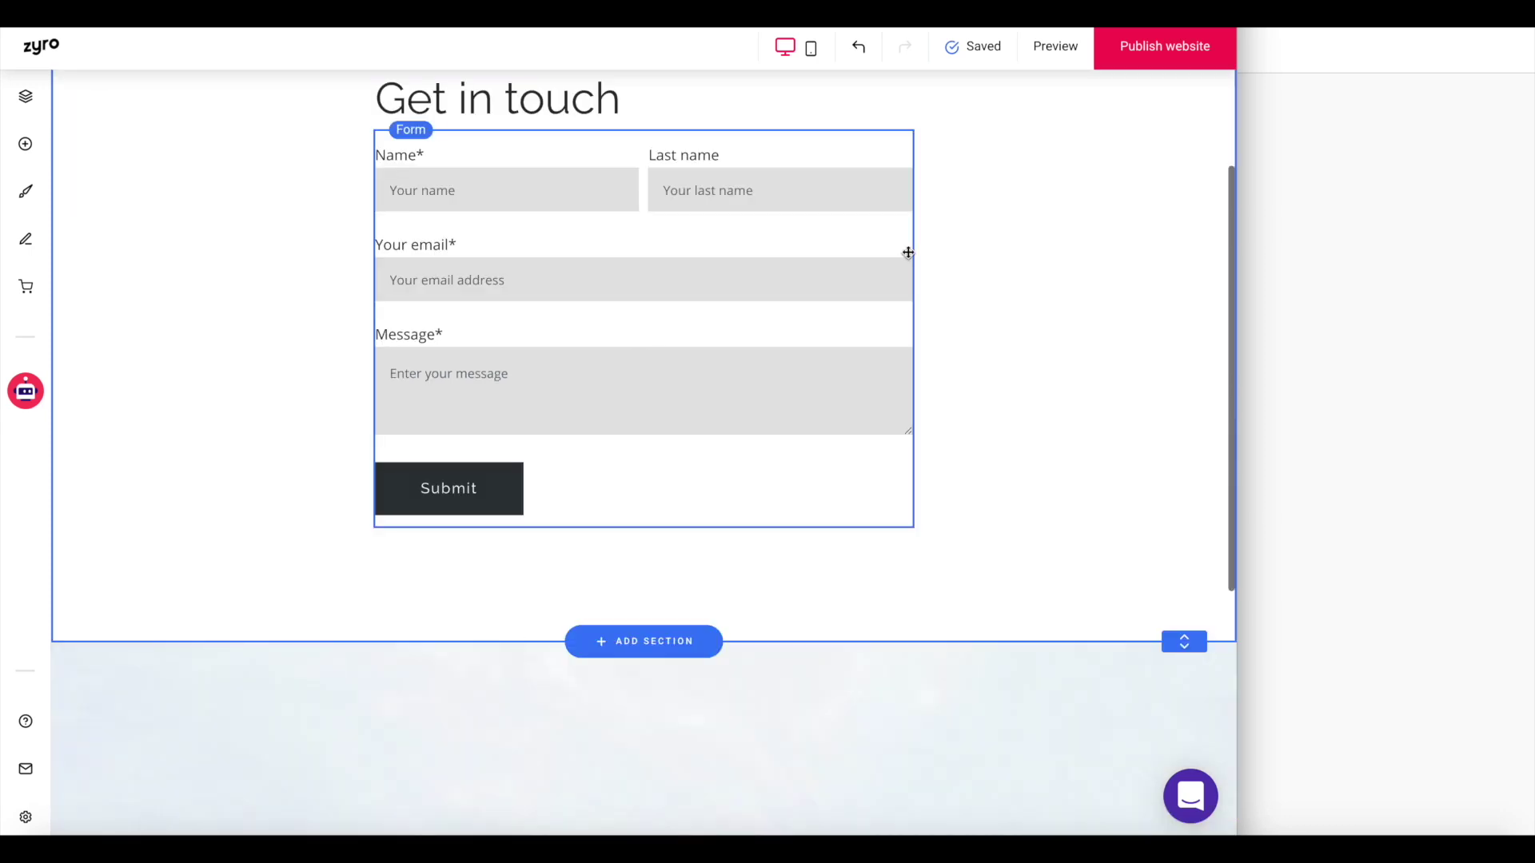
pyautogui.scroll(-4, 910, 259)
pyautogui.scroll(-2, 910, 258)
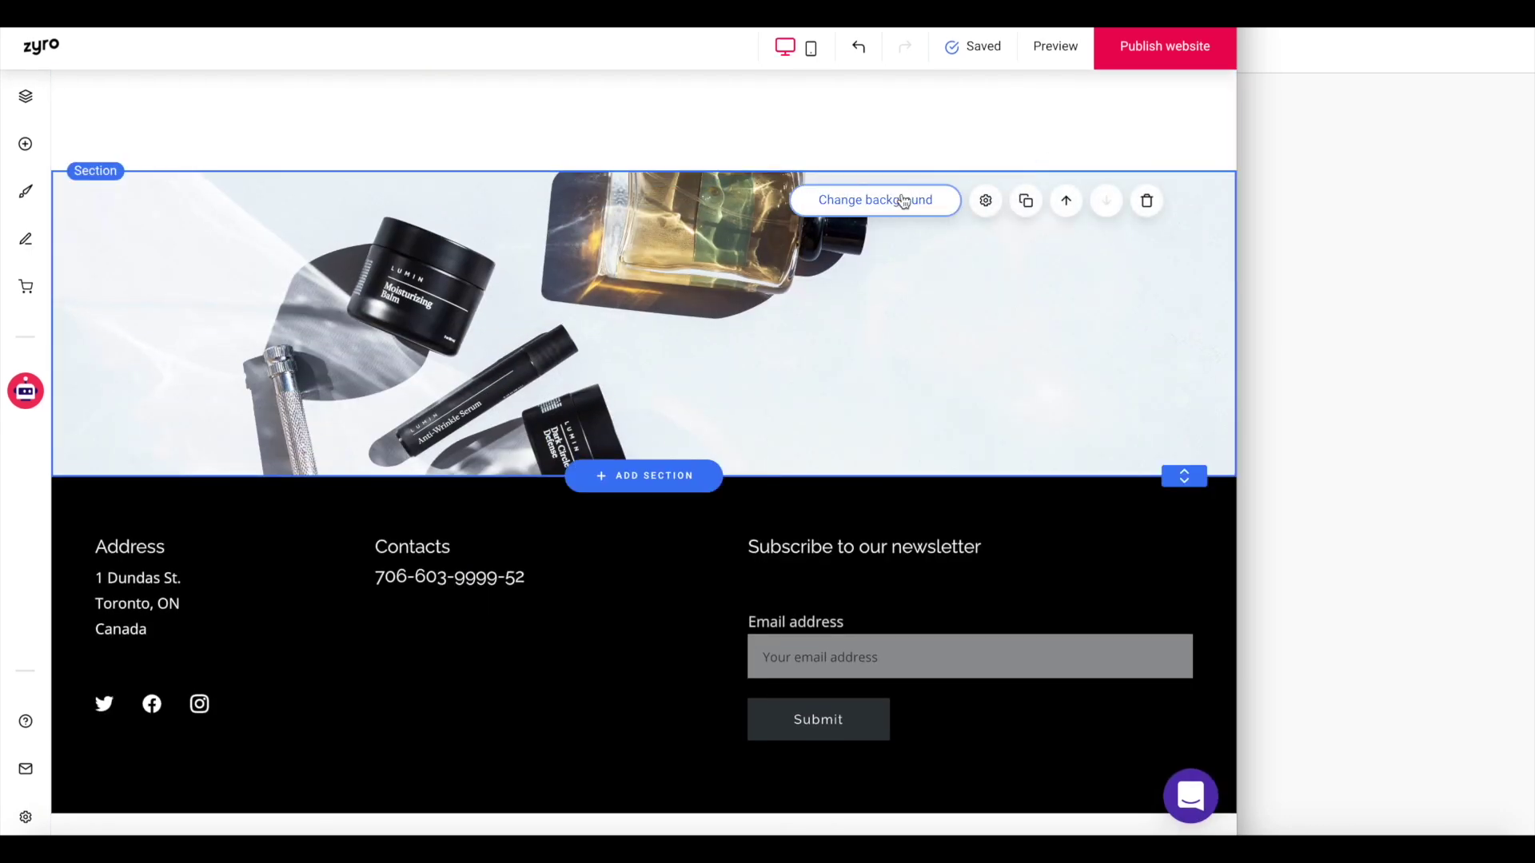
# Replace the product-photo section background with a free close-up photo of colourful code.
pyautogui.click(906, 200)
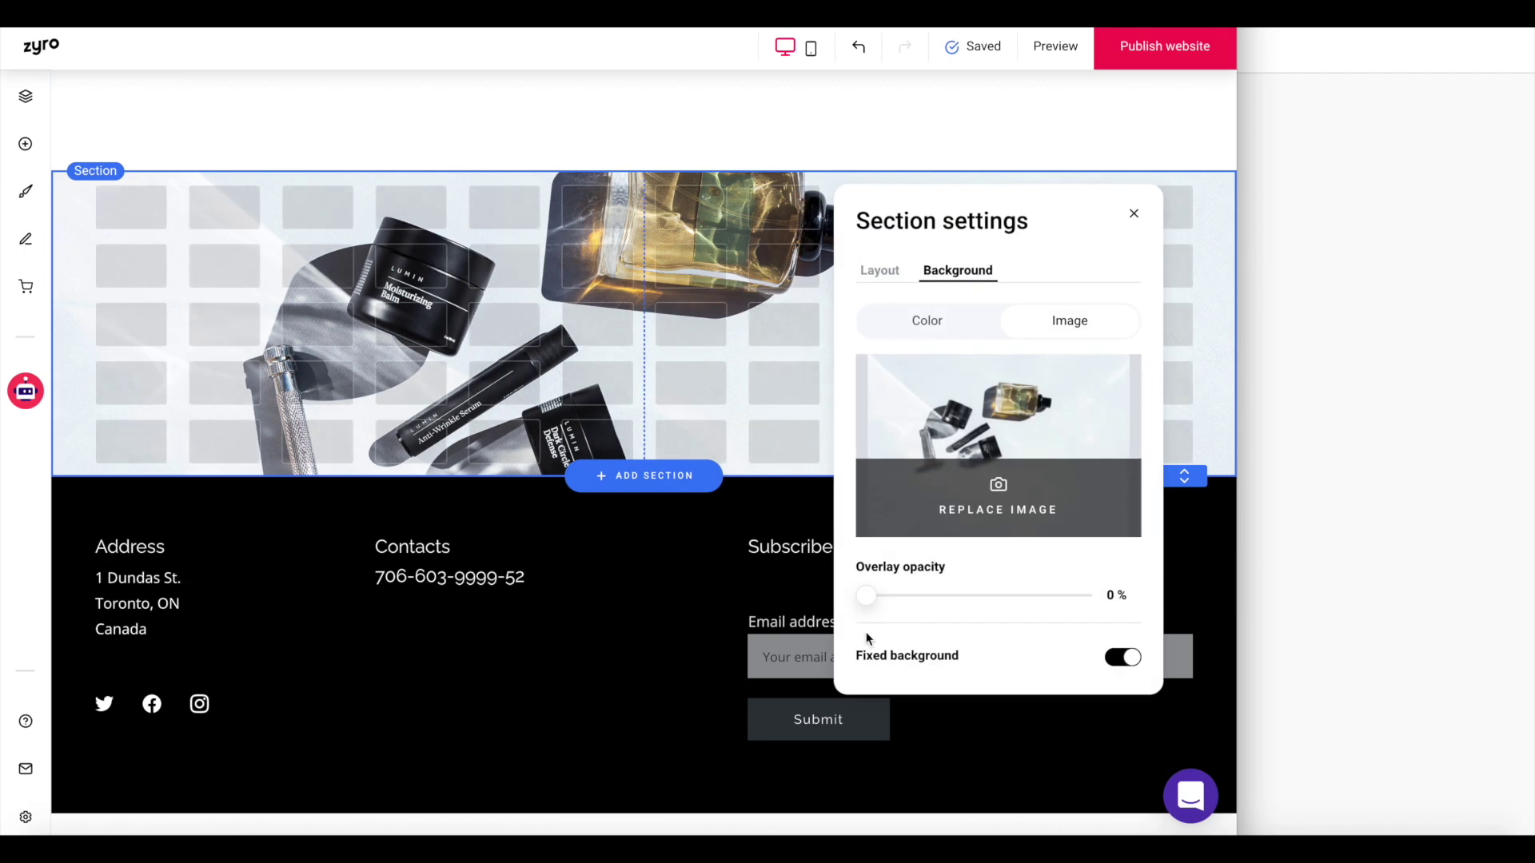
pyautogui.click(964, 510)
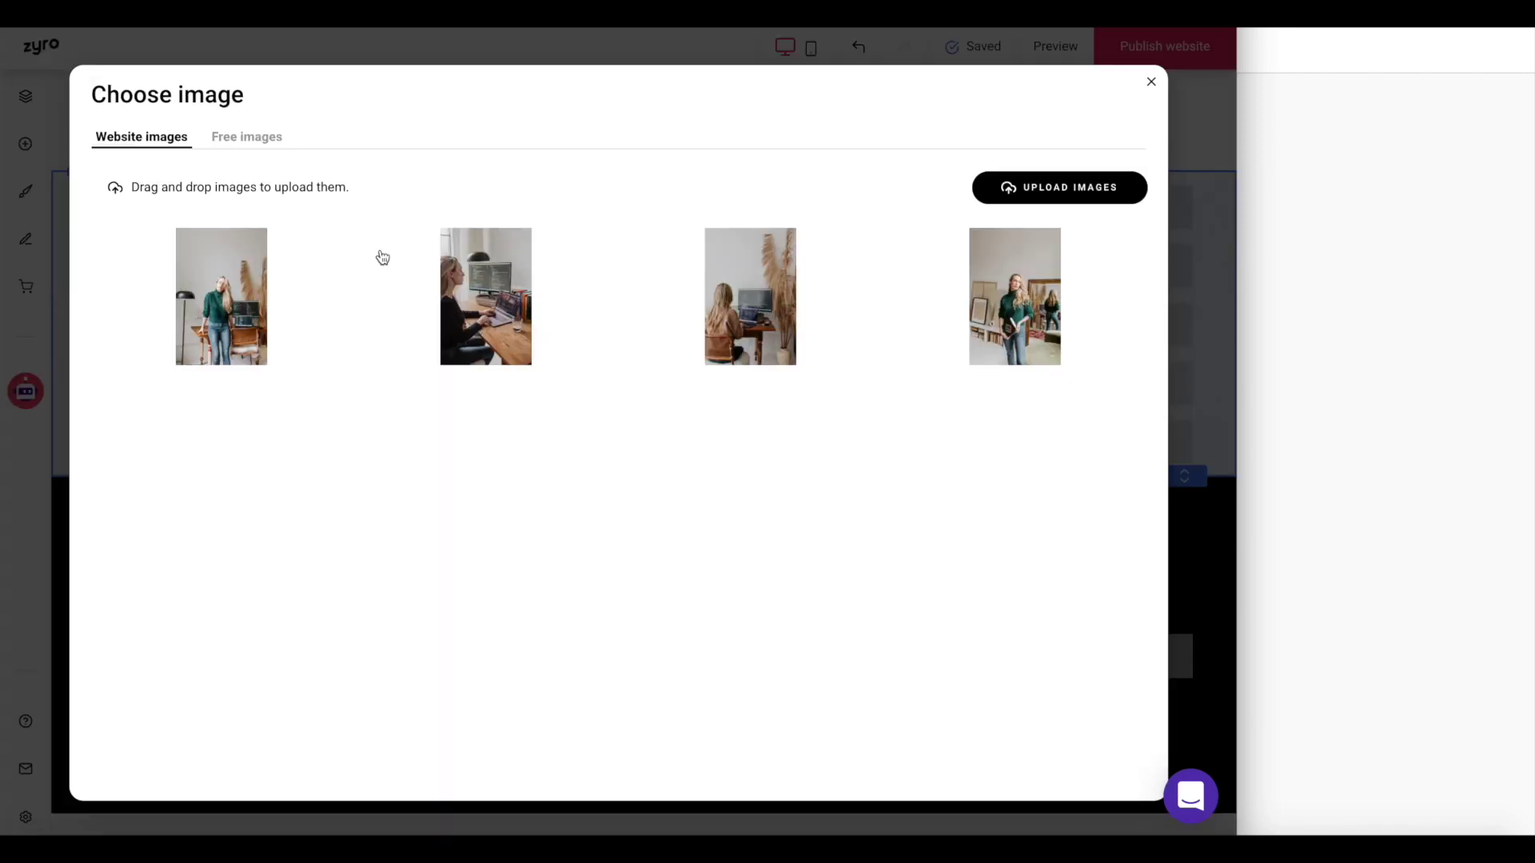
pyautogui.click(242, 138)
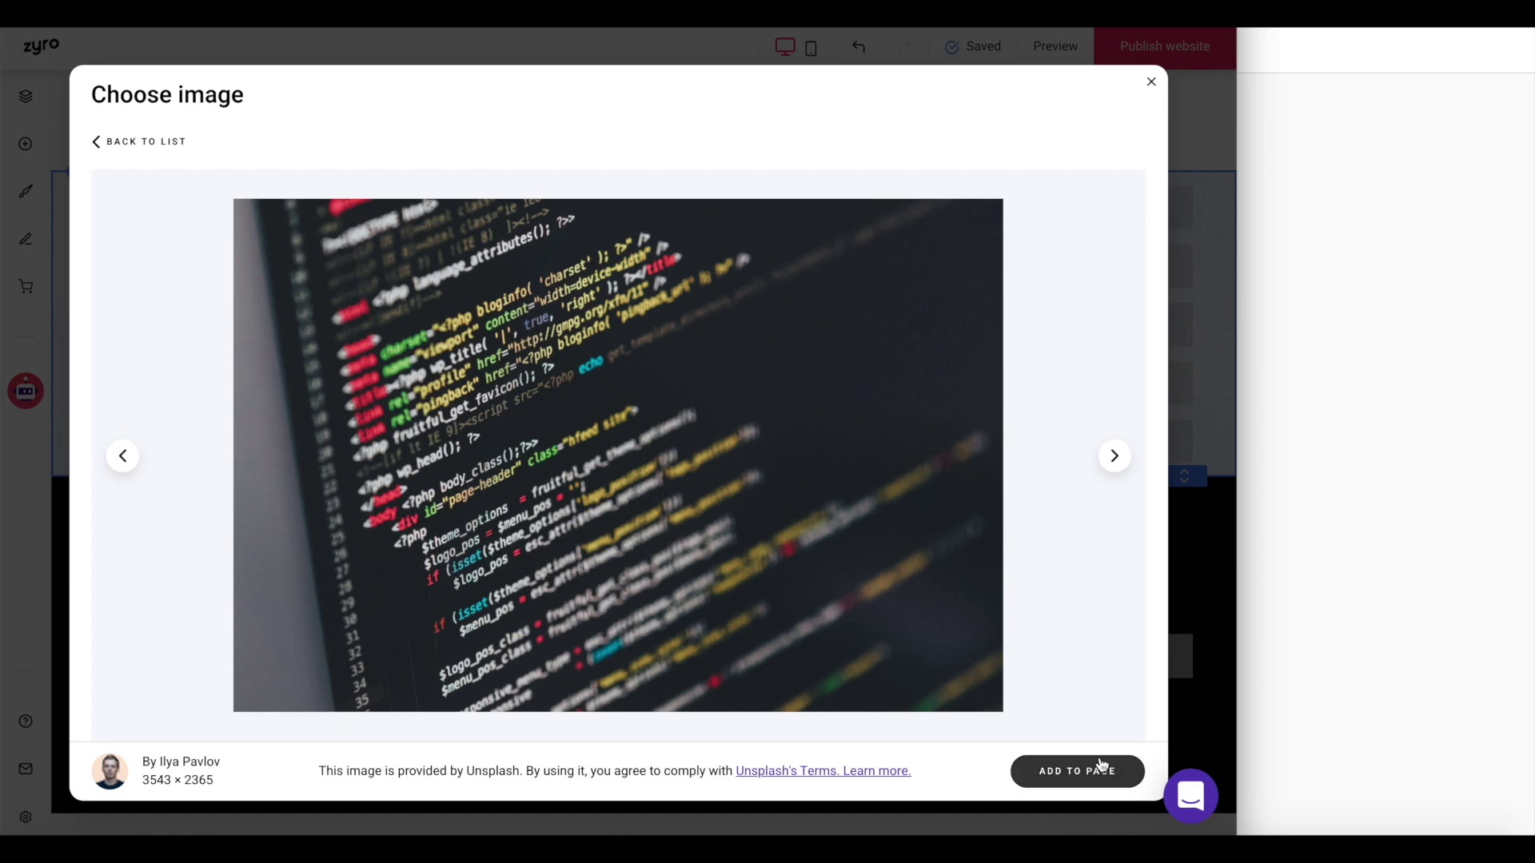
pyautogui.click(1102, 767)
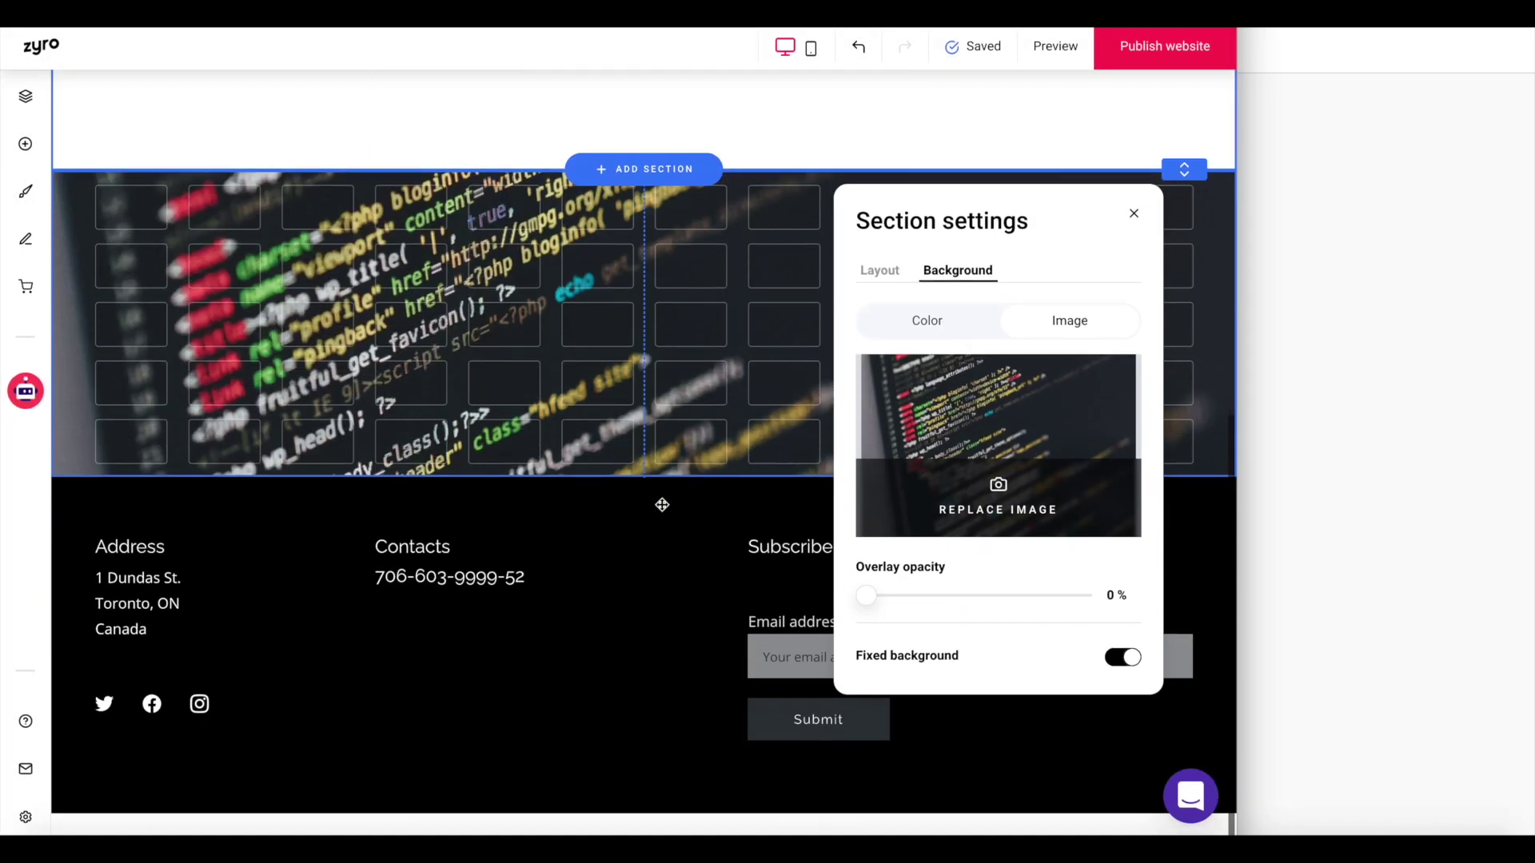
pyautogui.click(1133, 215)
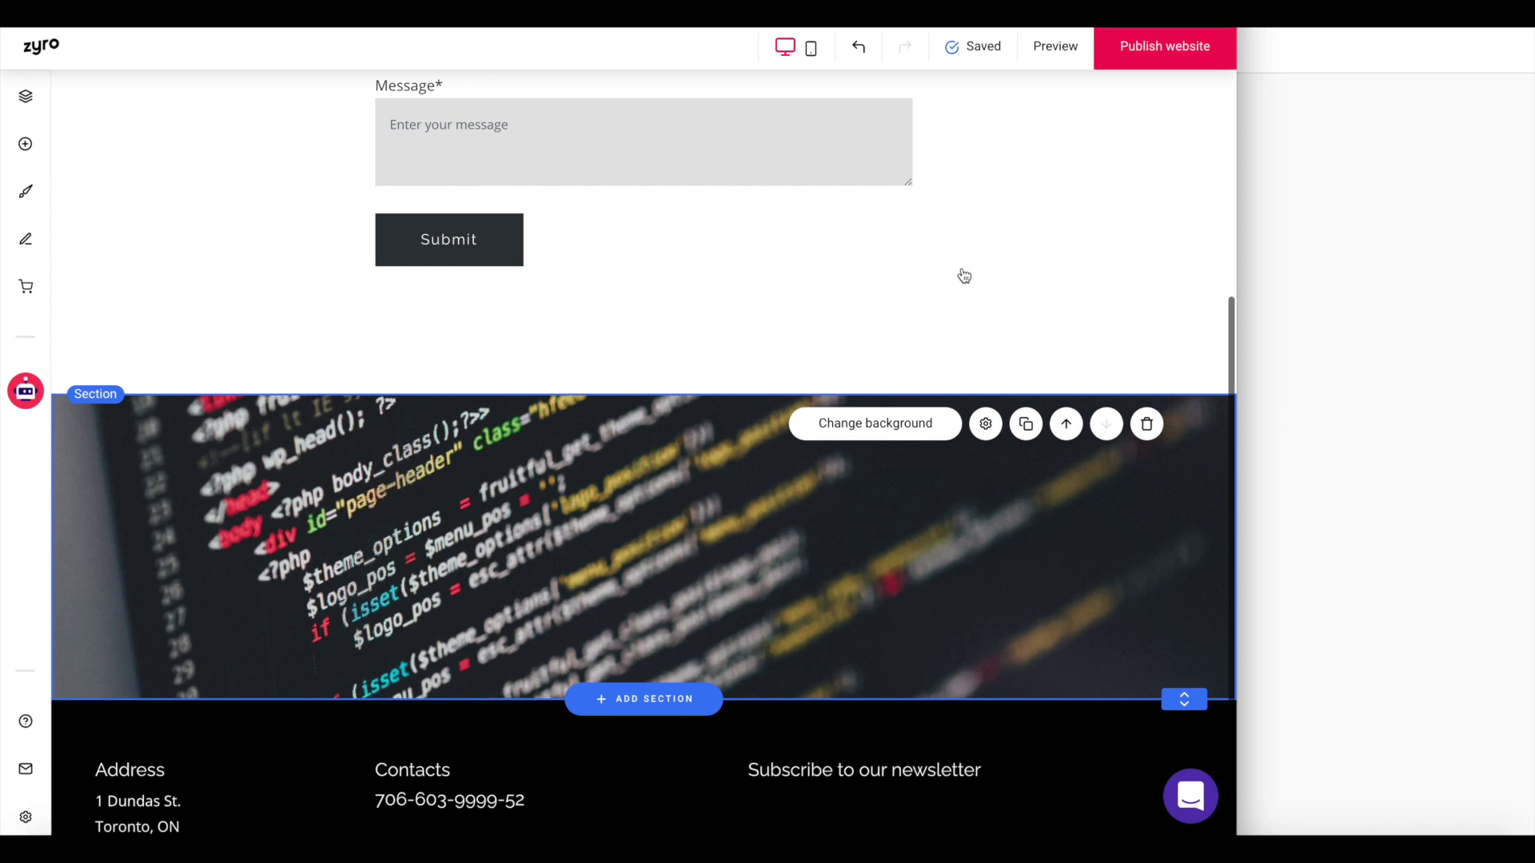
pyautogui.scroll(6, 964, 276)
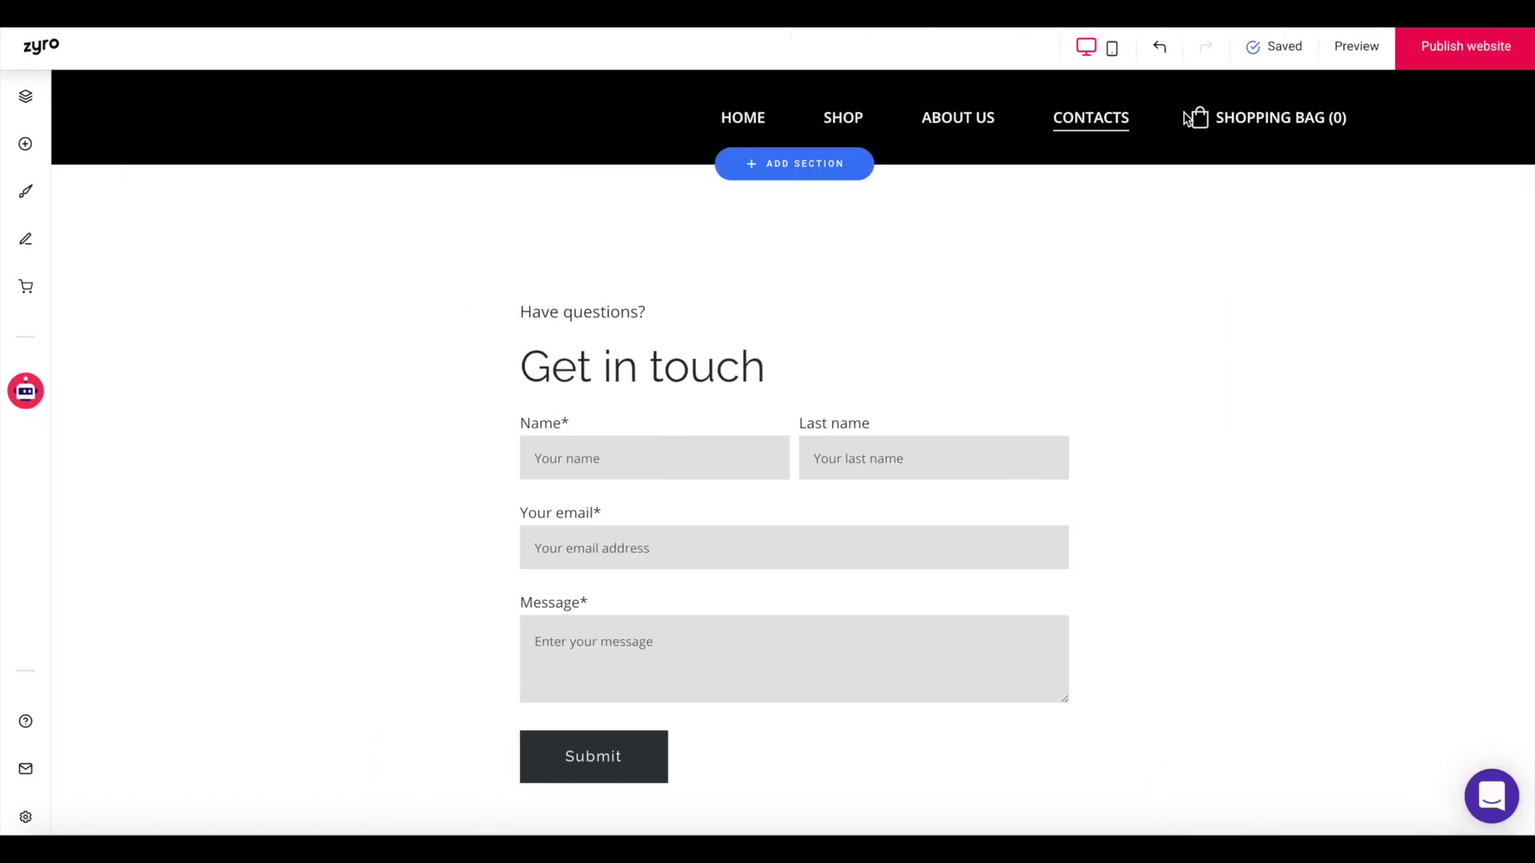
pyautogui.scroll(-8, 1229, 436)
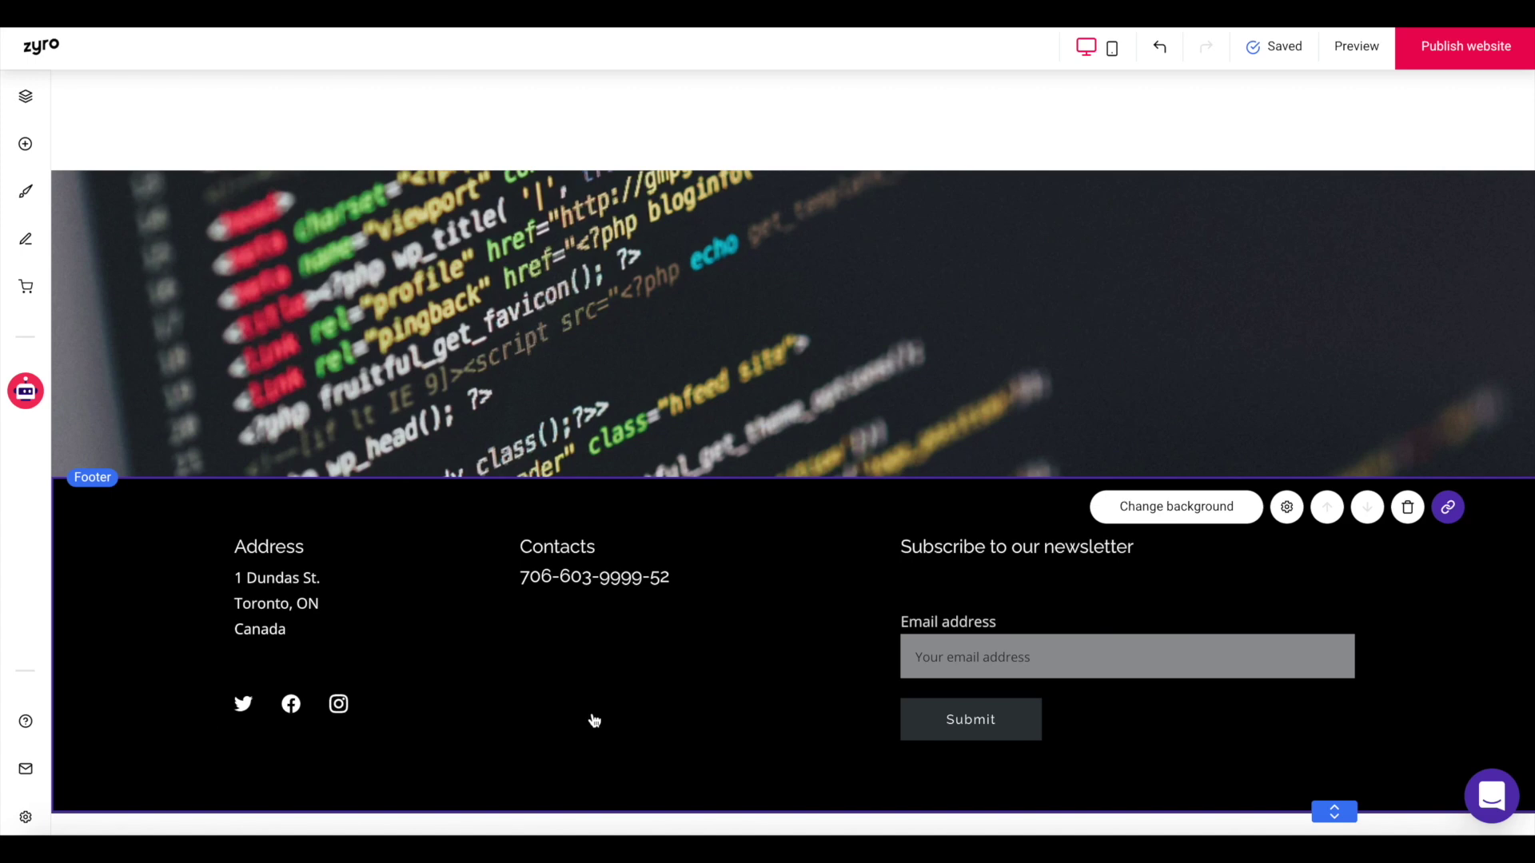
pyautogui.scroll(5, 593, 720)
pyautogui.scroll(5, 594, 719)
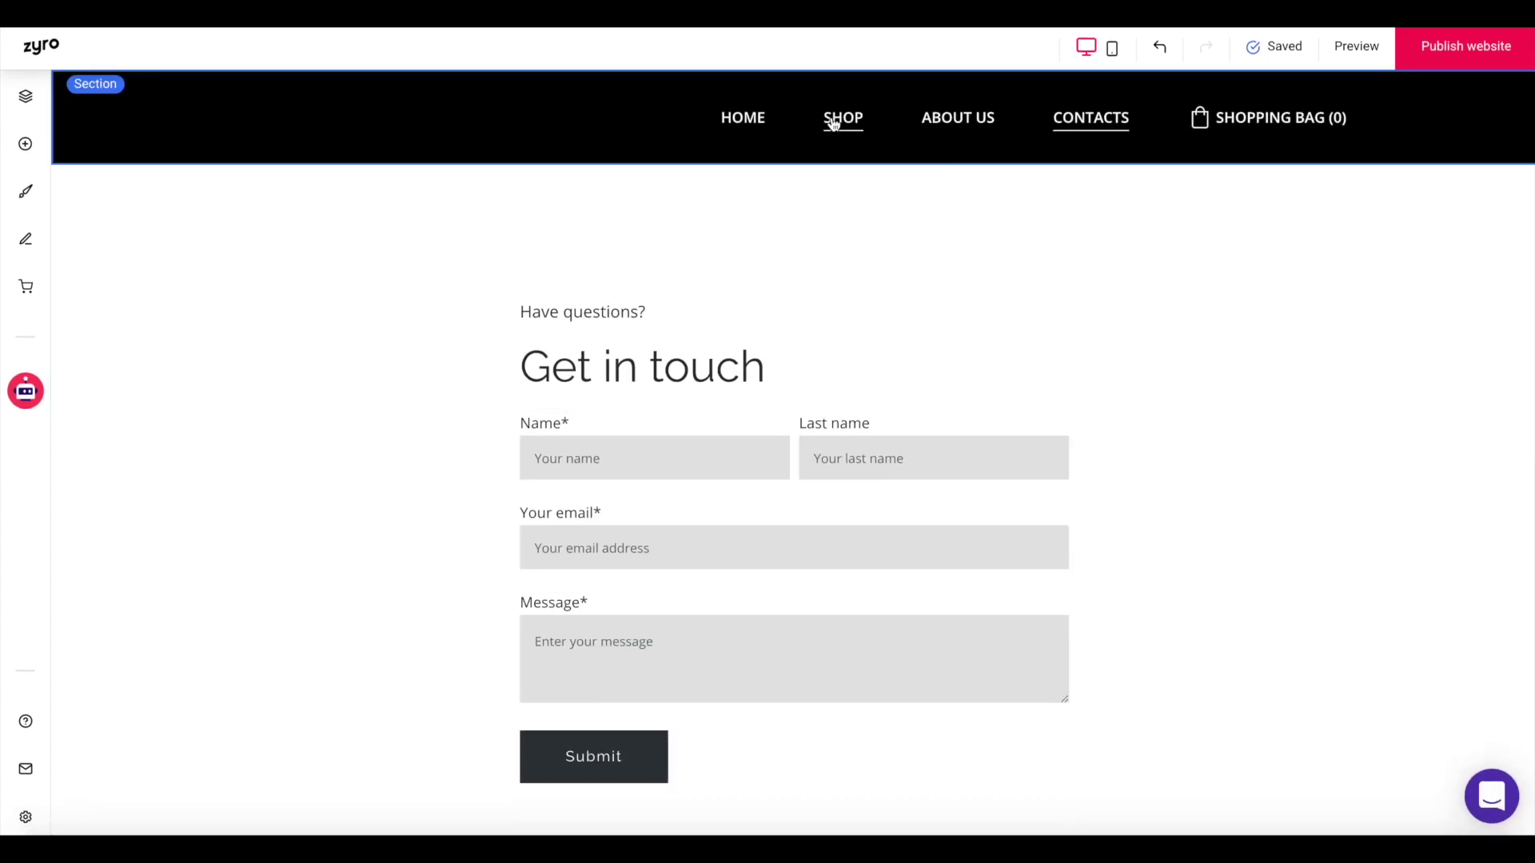
# Switch to the Shop page's product grid and glance at the Online store panel.
pyautogui.click(833, 120)
pyautogui.scroll(-1, 848, 380)
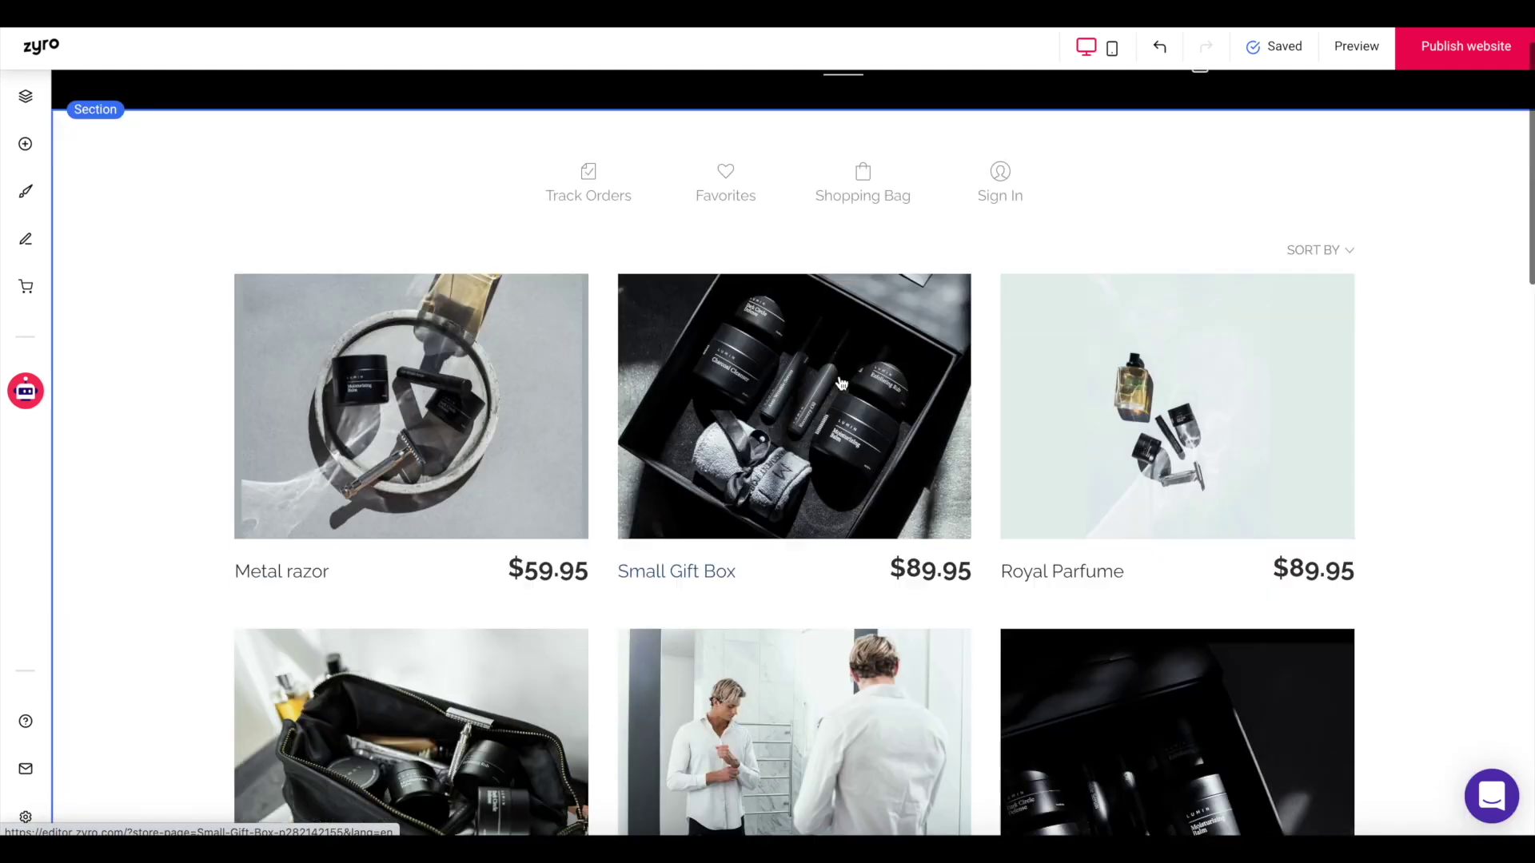
pyautogui.scroll(2, 453, 368)
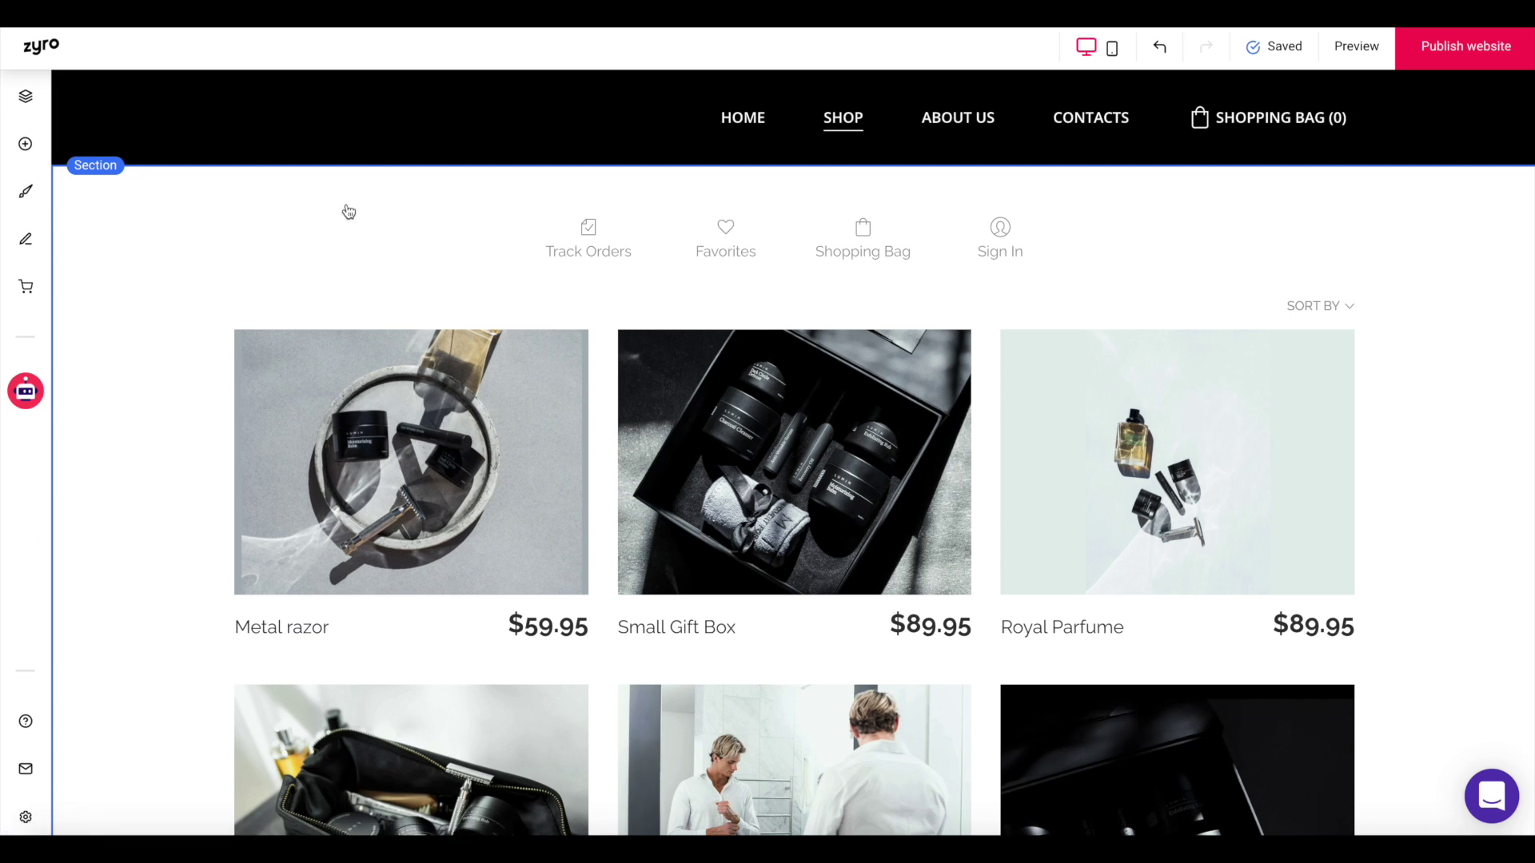
pyautogui.click(28, 289)
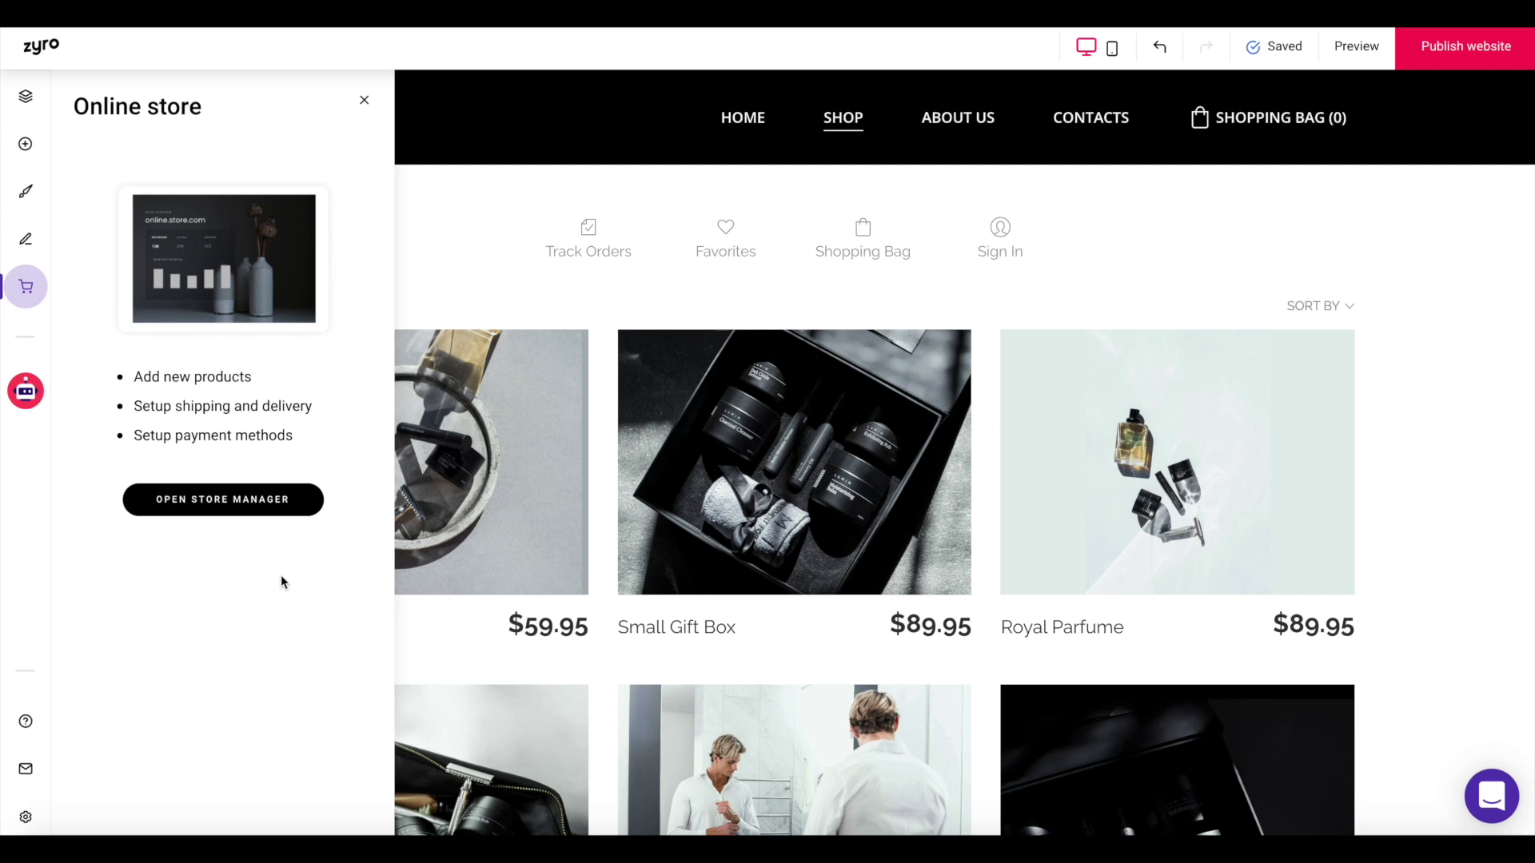
pyautogui.click(365, 103)
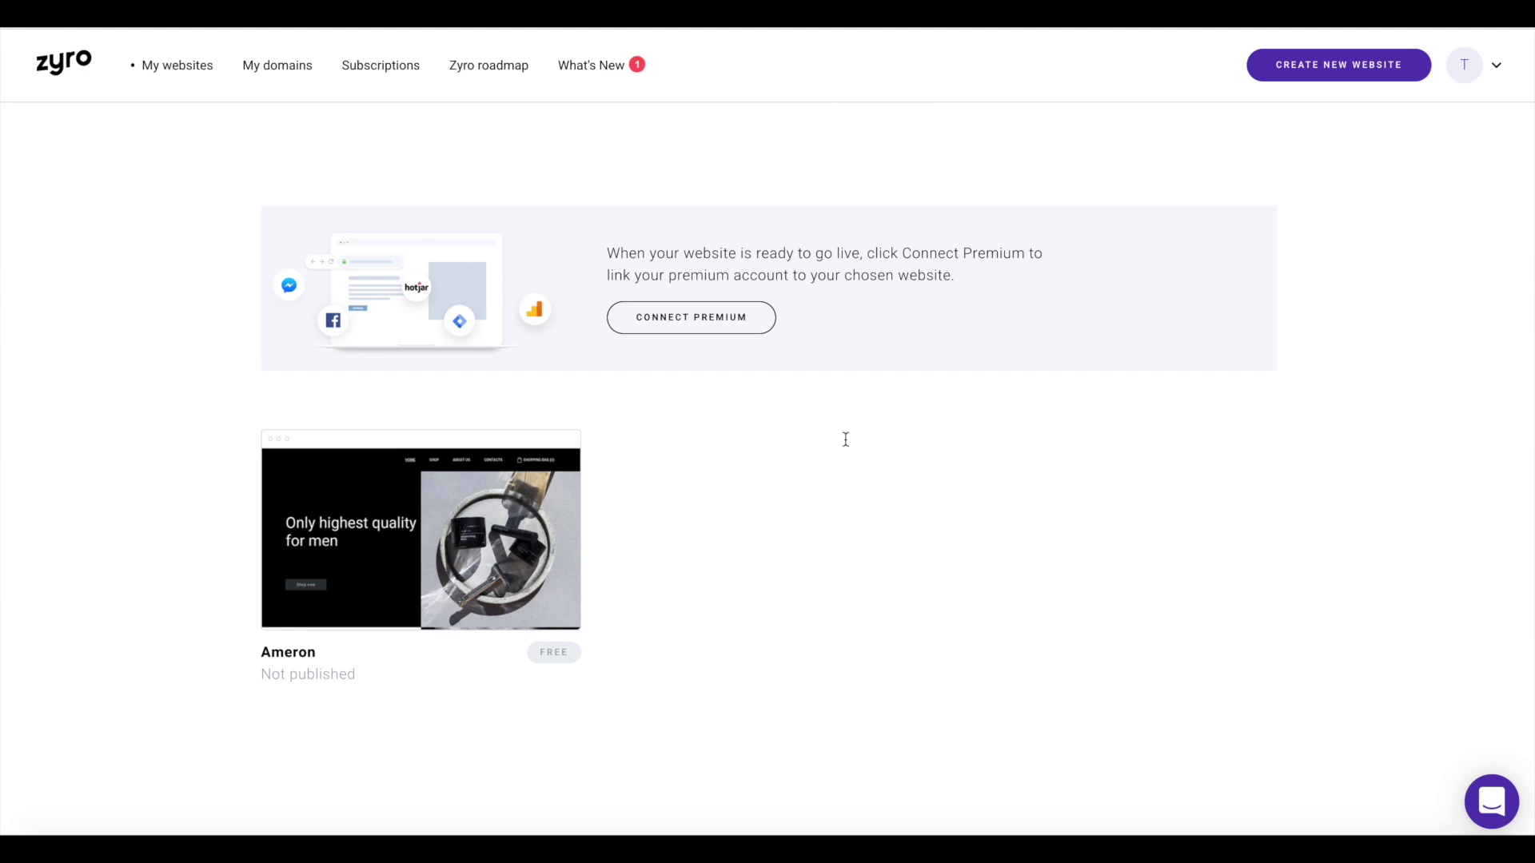
# Open the Ameron site's settings and browse its Connect domain, Integrations and Online store sections.
pyautogui.moveTo(430, 592)
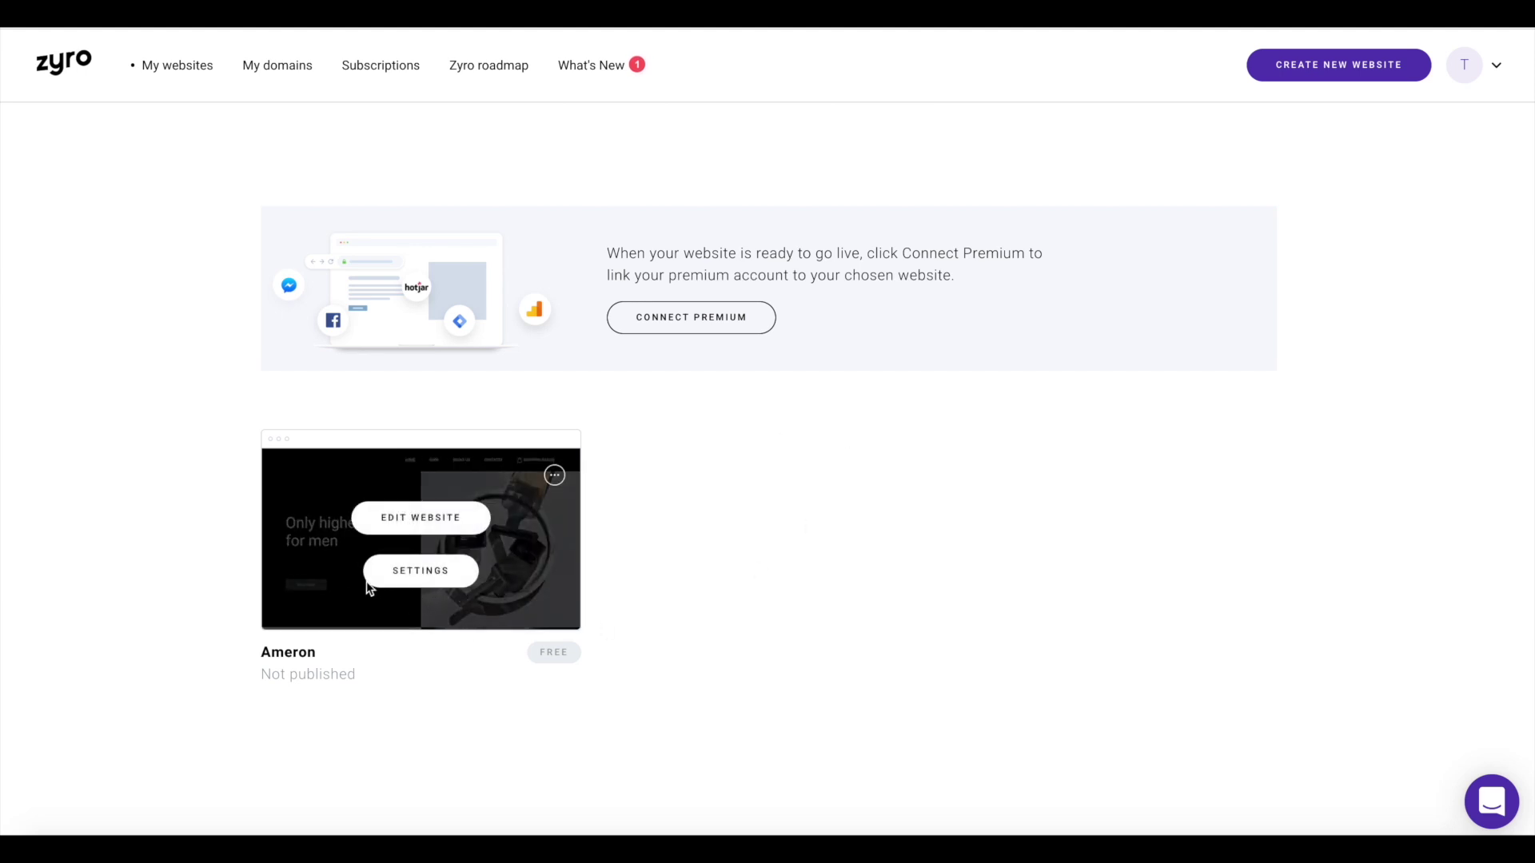
pyautogui.click(428, 579)
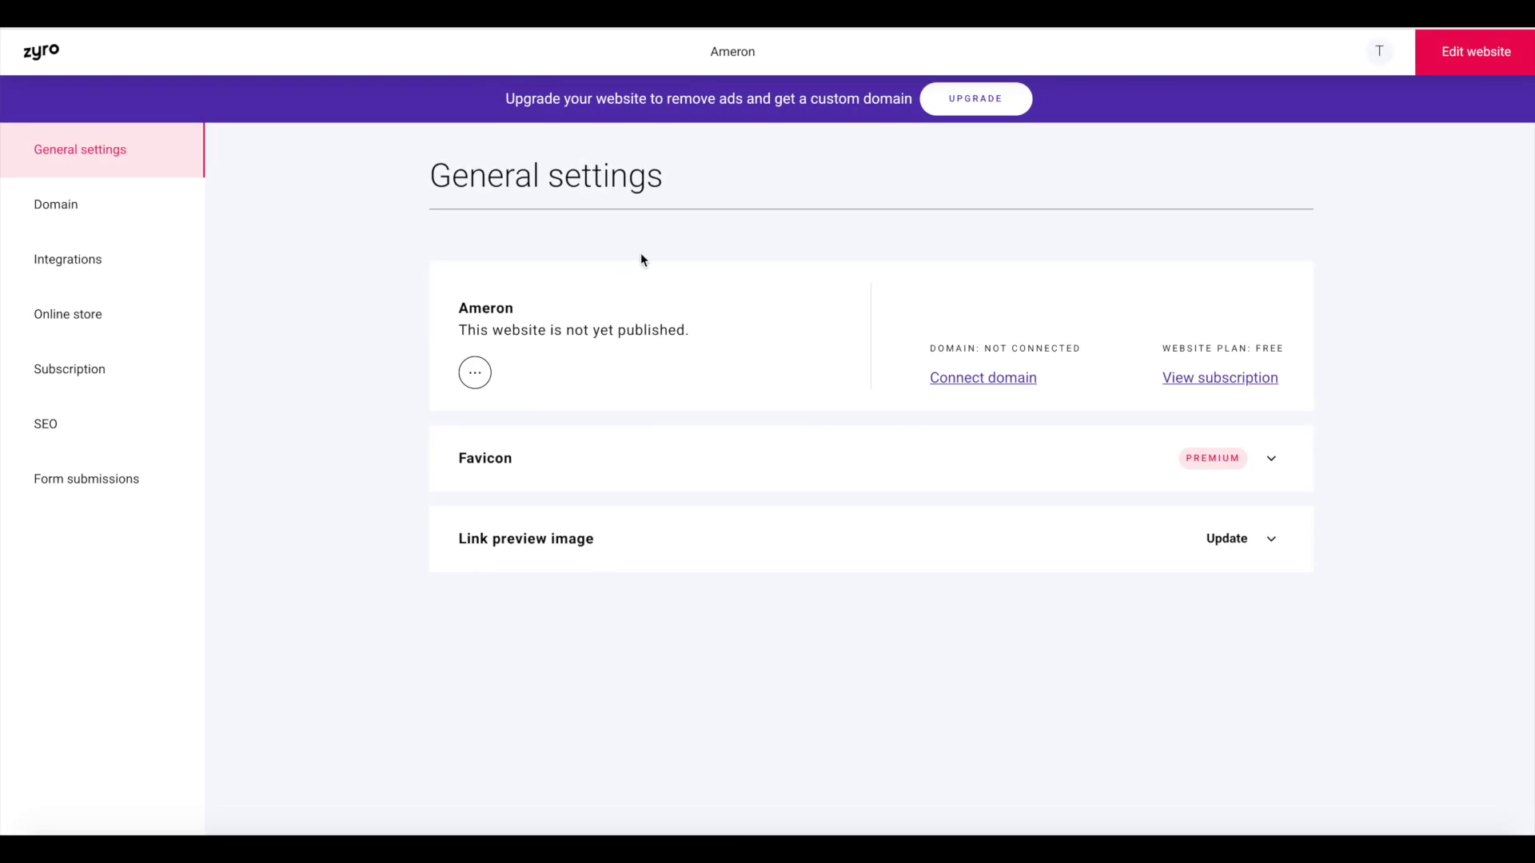
pyautogui.click(960, 387)
pyautogui.scroll(-1, 622, 588)
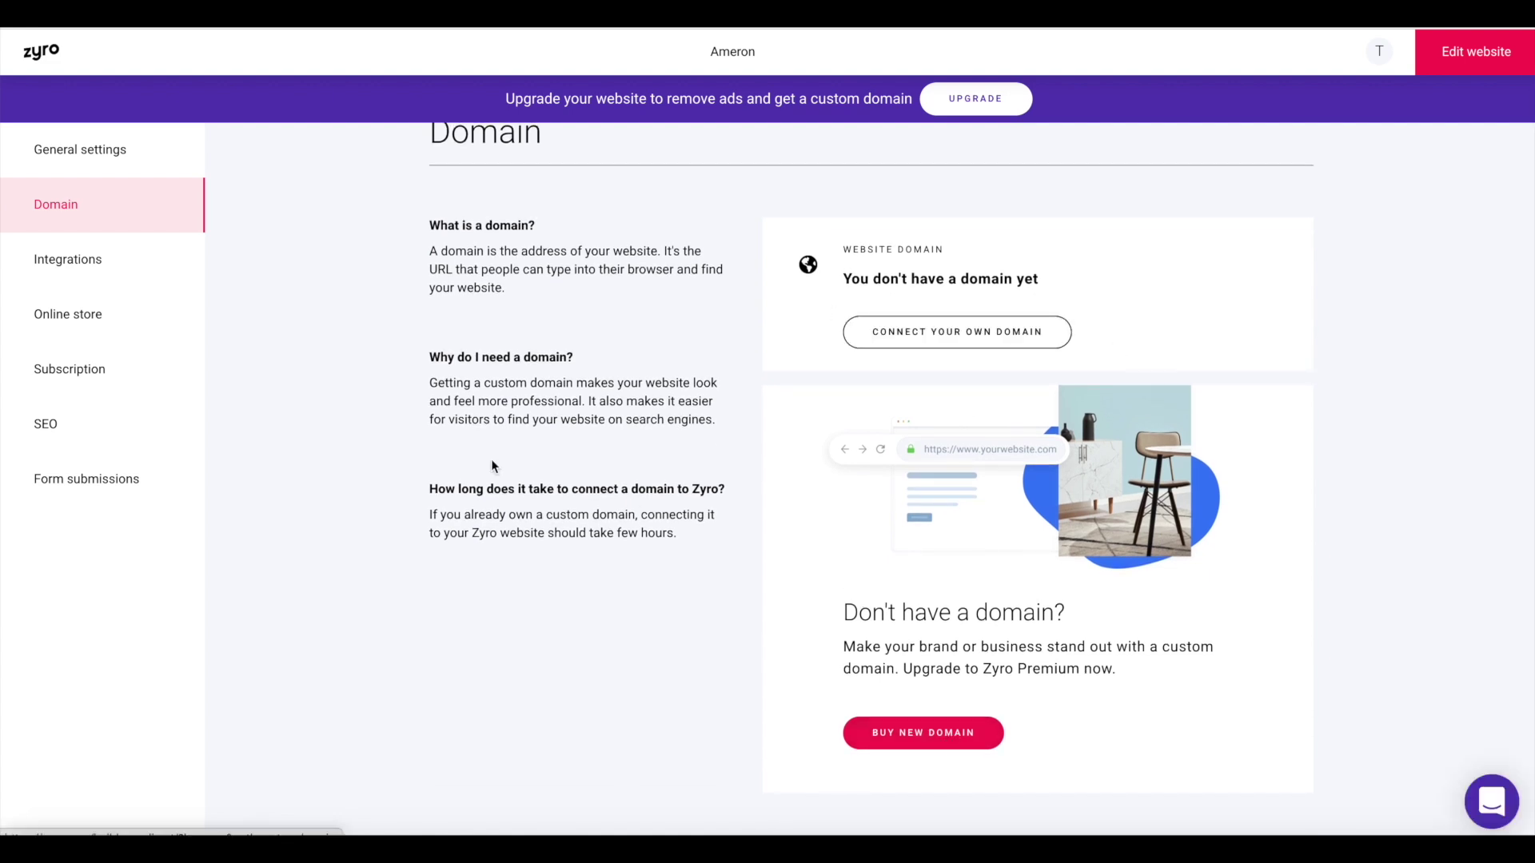
pyautogui.click(95, 262)
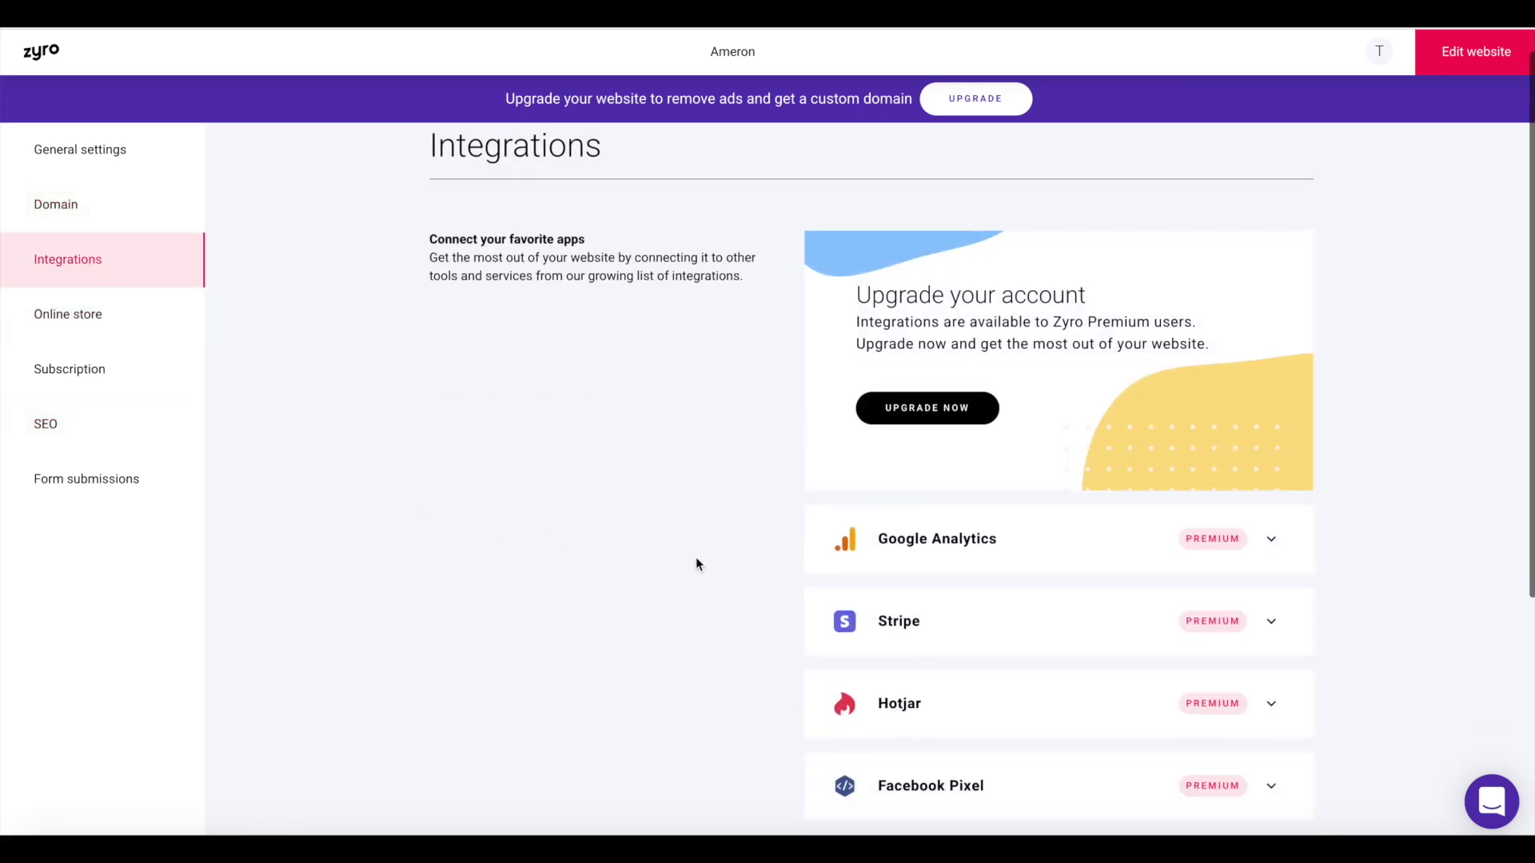
pyautogui.scroll(-2, 697, 560)
pyautogui.scroll(-4, 704, 624)
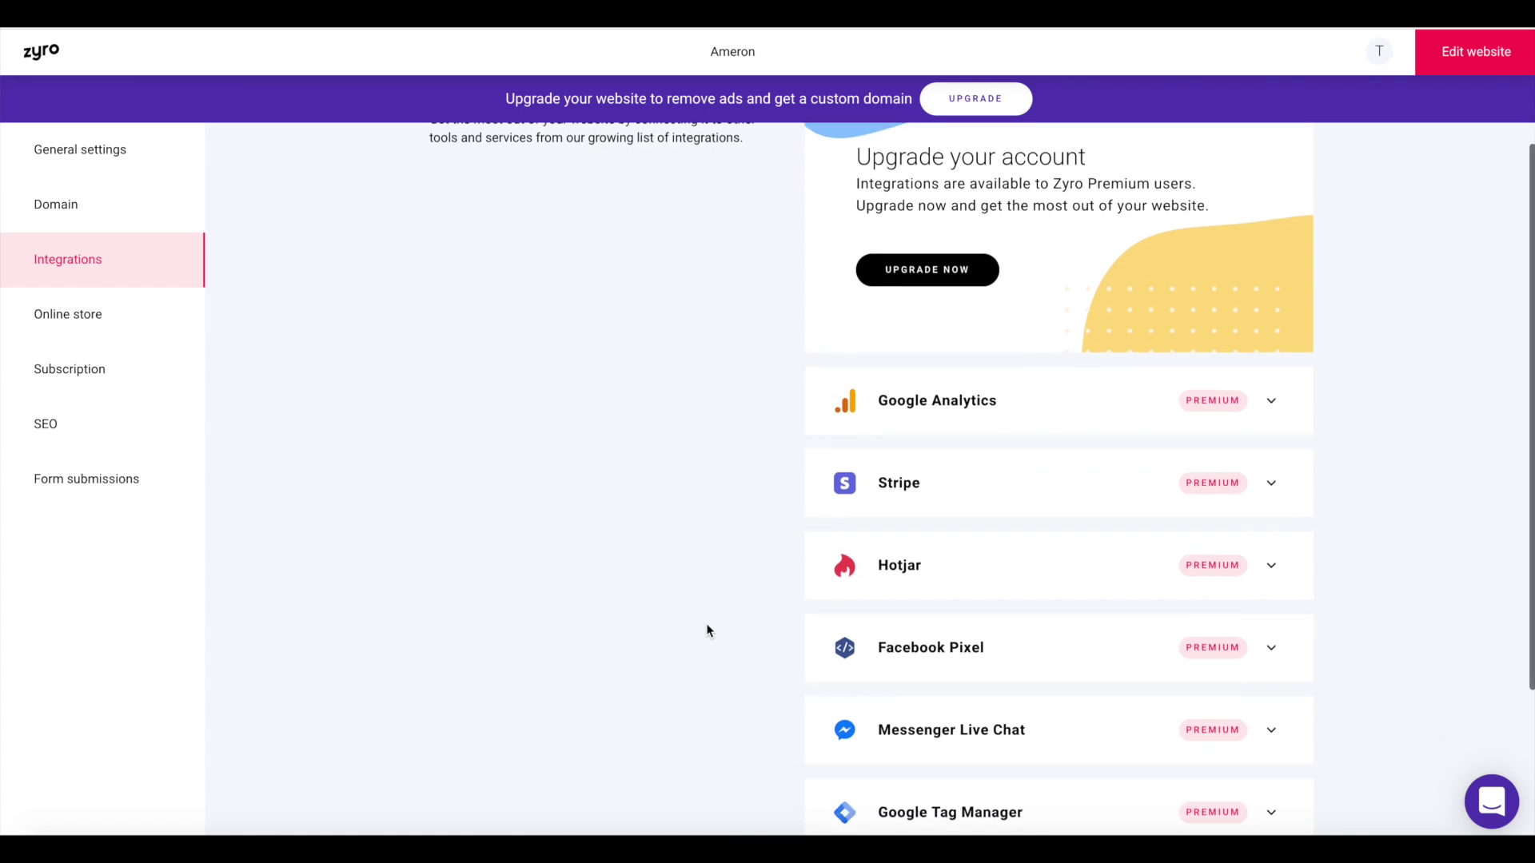
pyautogui.scroll(4, 706, 631)
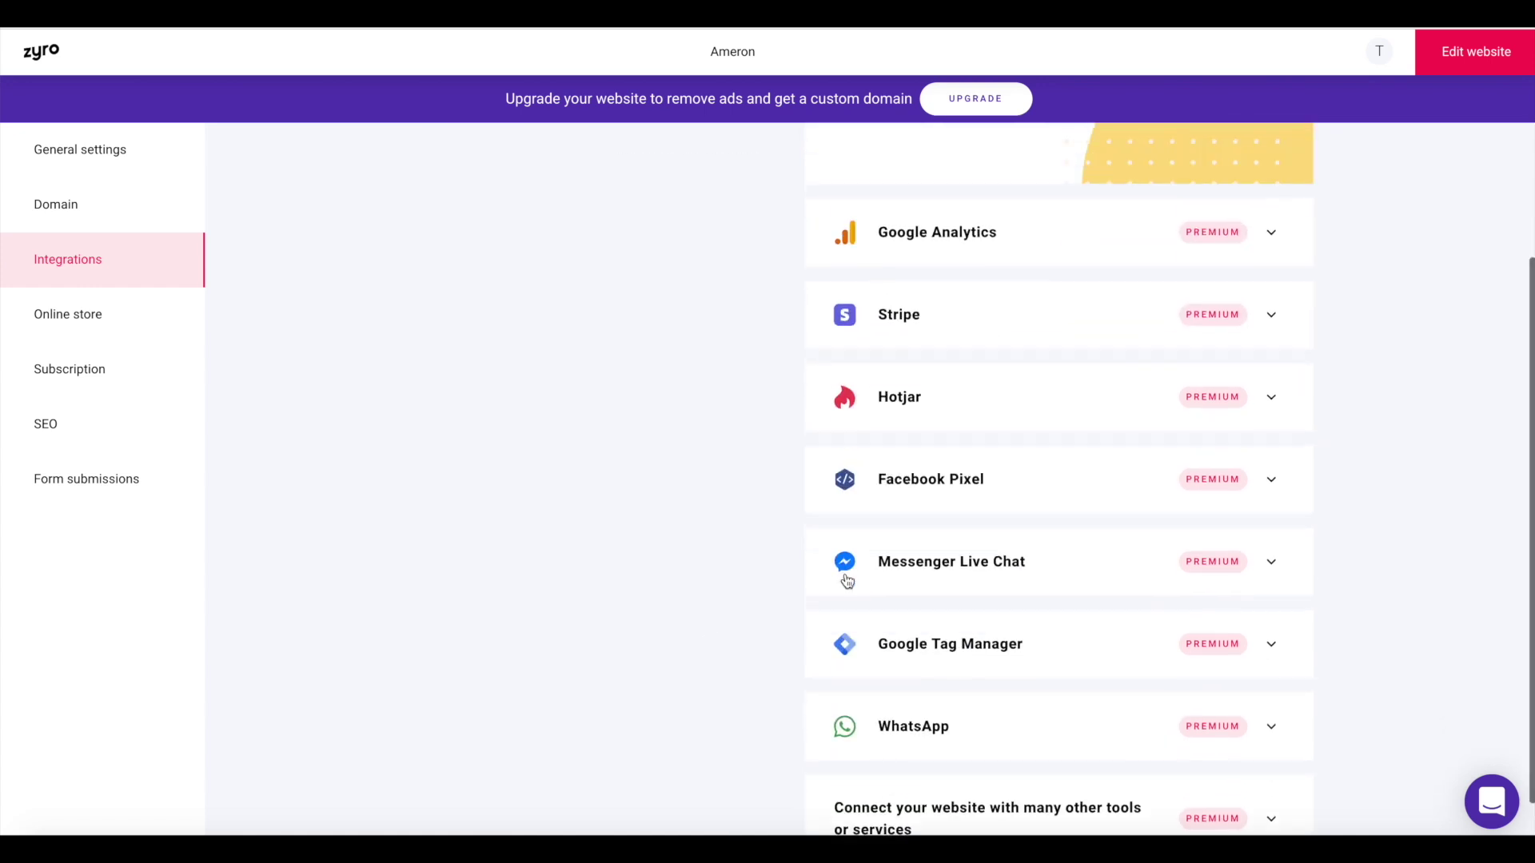
pyautogui.click(140, 321)
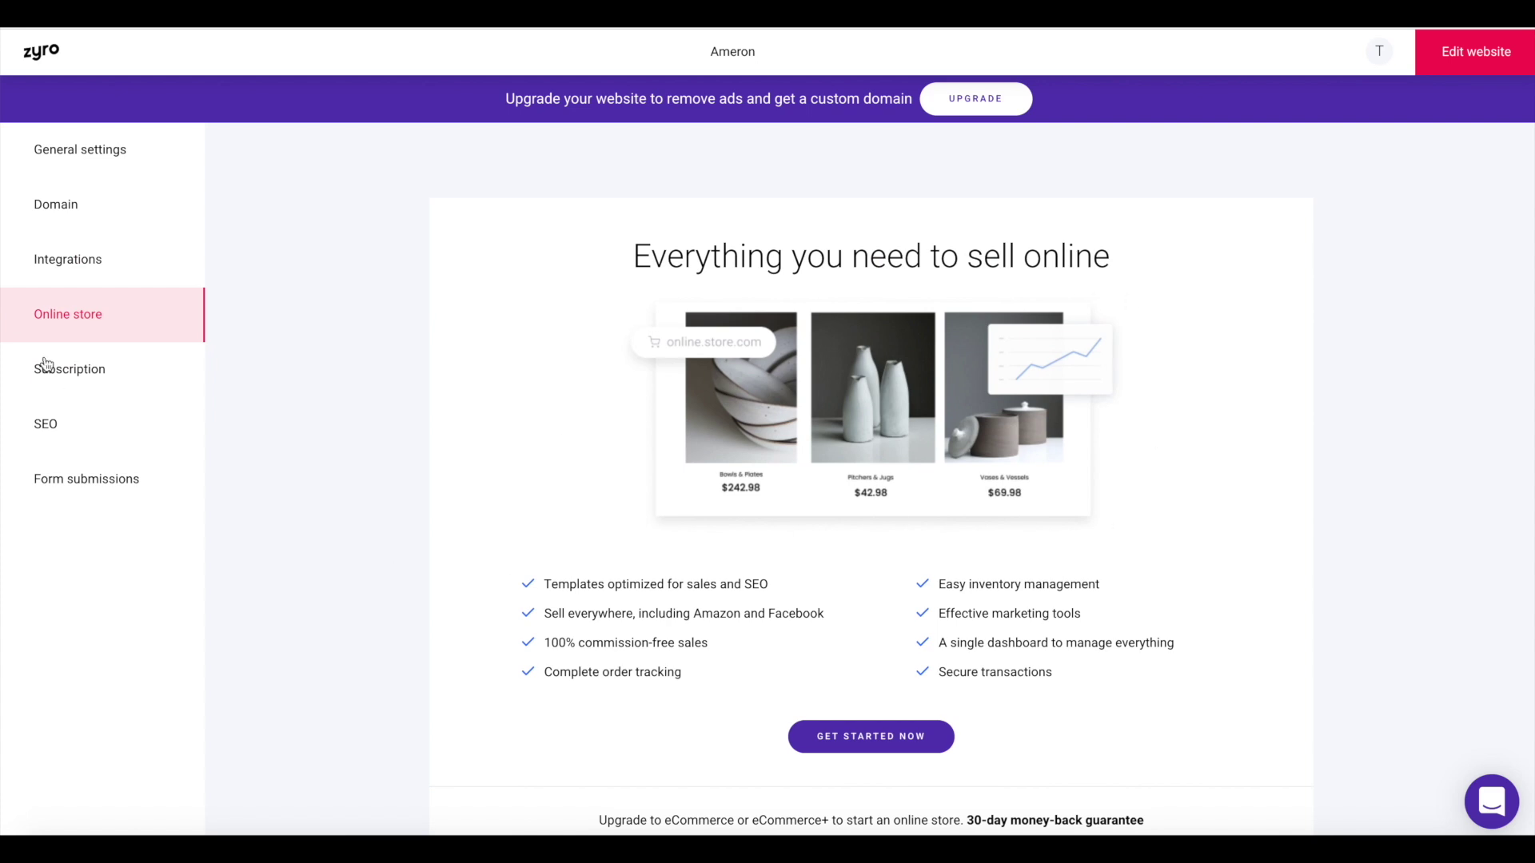
pyautogui.scroll(-1, 781, 623)
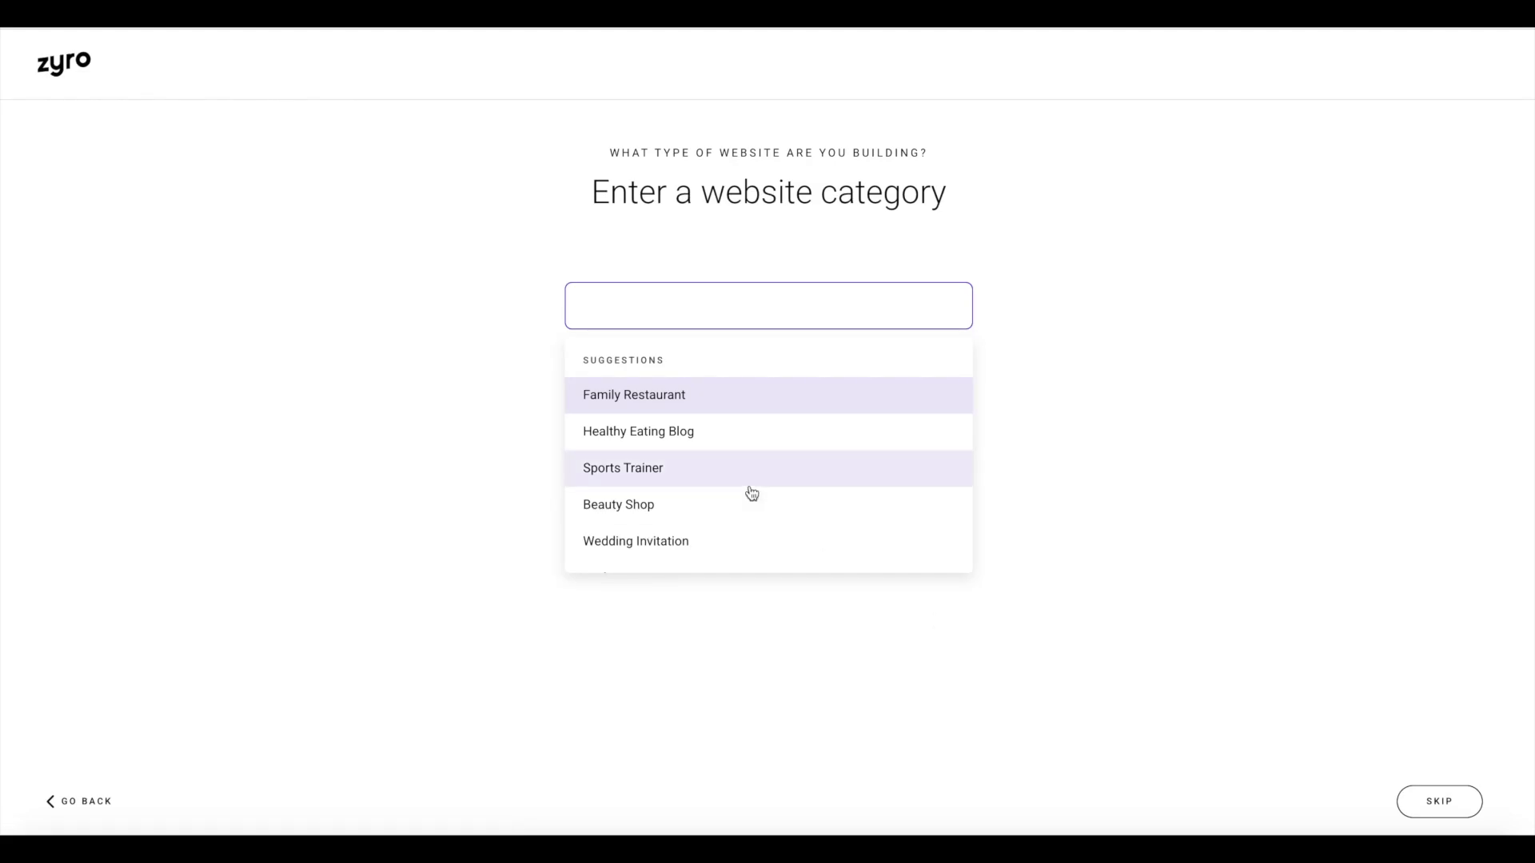
# Enter 'tech' as the new website's category.
pyautogui.scroll(-2, 751, 493)
pyautogui.scroll(2, 716, 419)
pyautogui.write('tech')
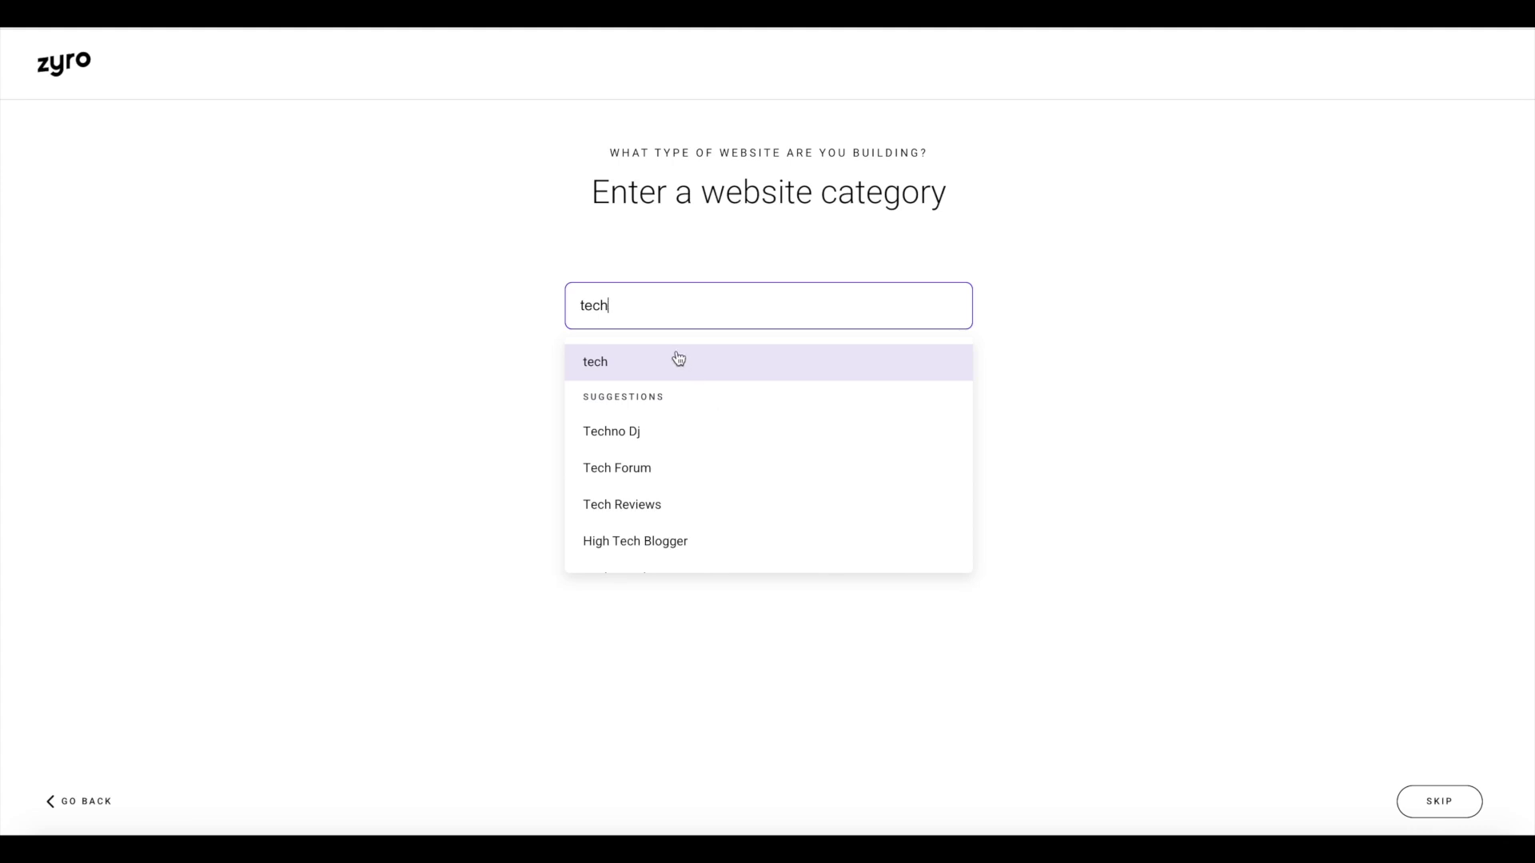
pyautogui.scroll(-1, 665, 488)
# Choose High Tech Blogger as the website category.
pyautogui.click(660, 516)
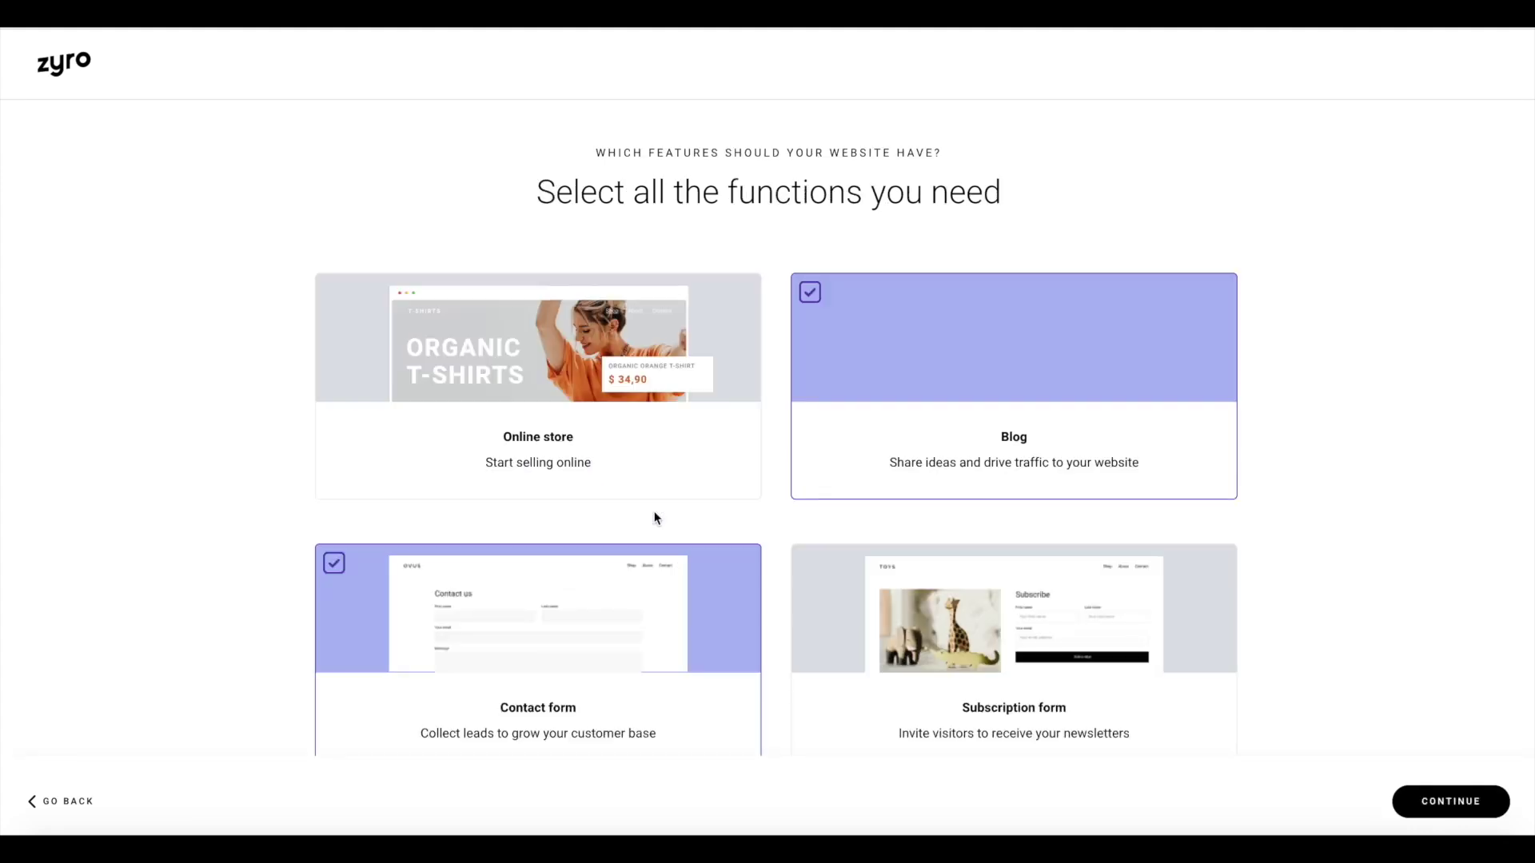
pyautogui.scroll(-1, 1345, 411)
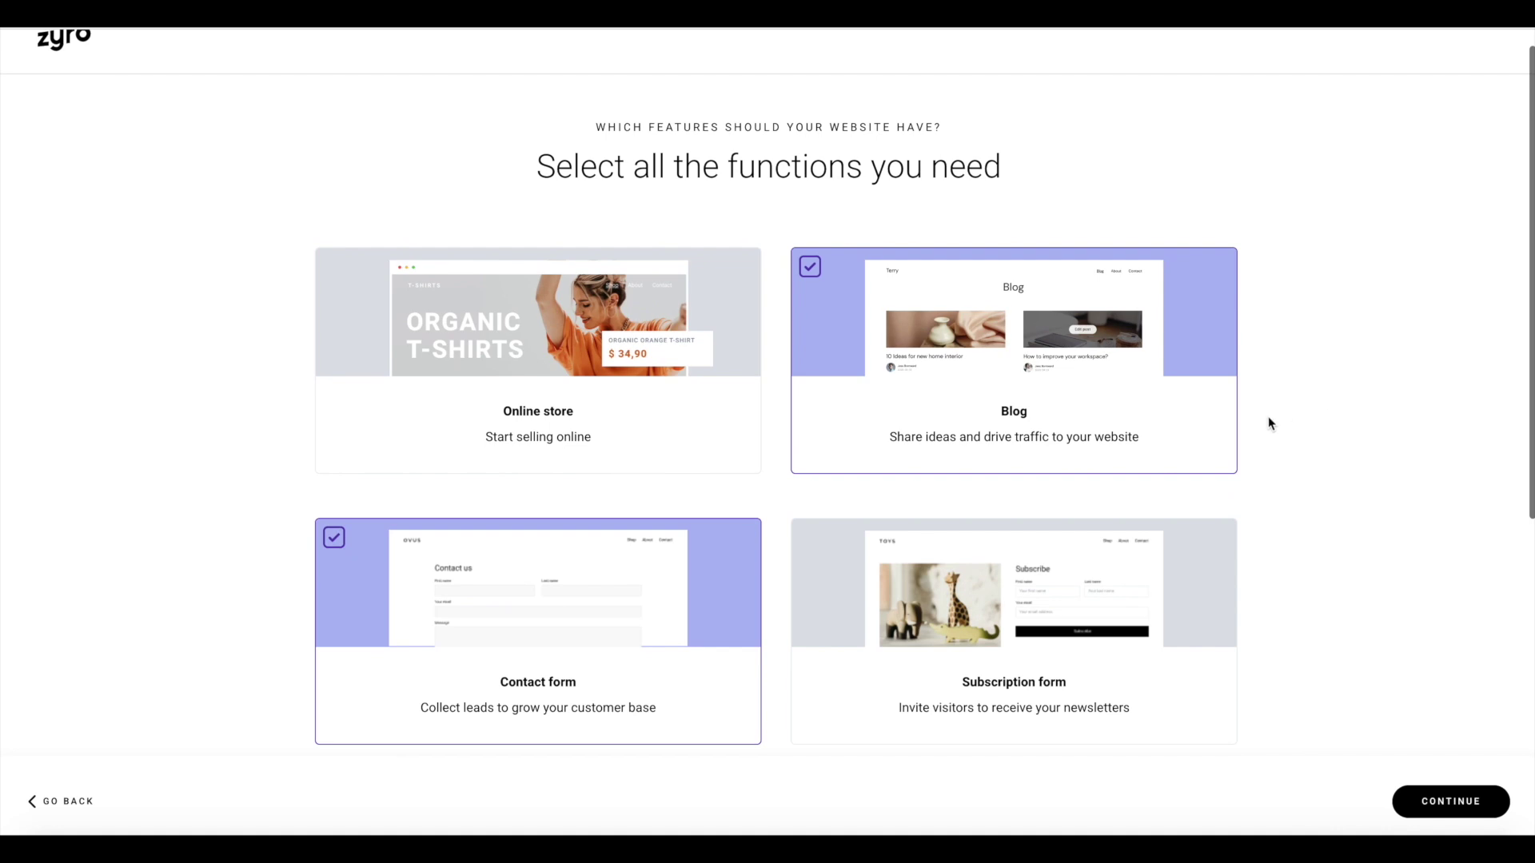
pyautogui.scroll(-2, 1272, 424)
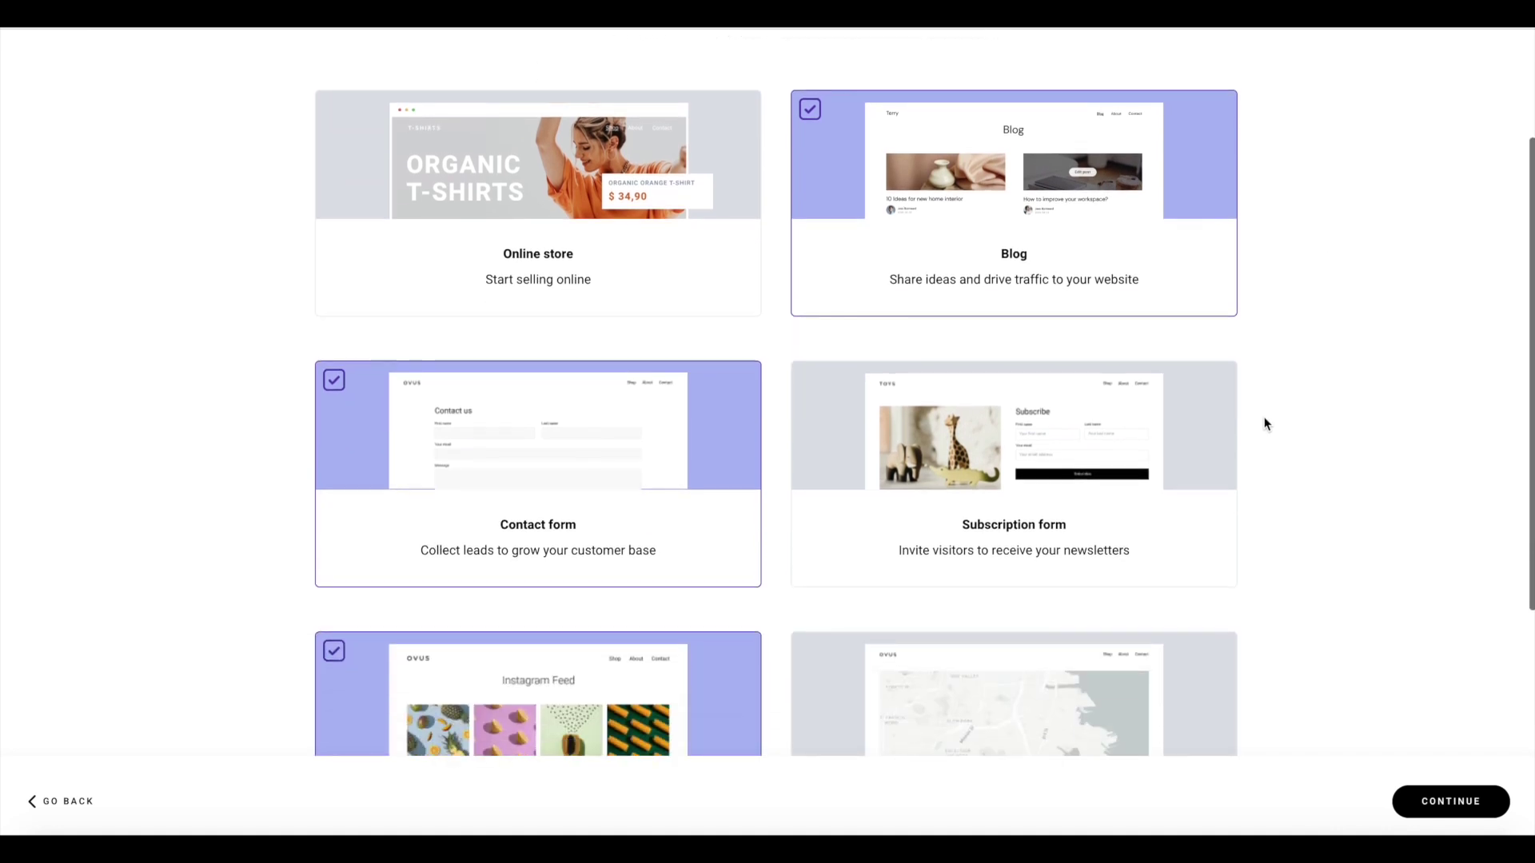
pyautogui.scroll(-5, 1266, 424)
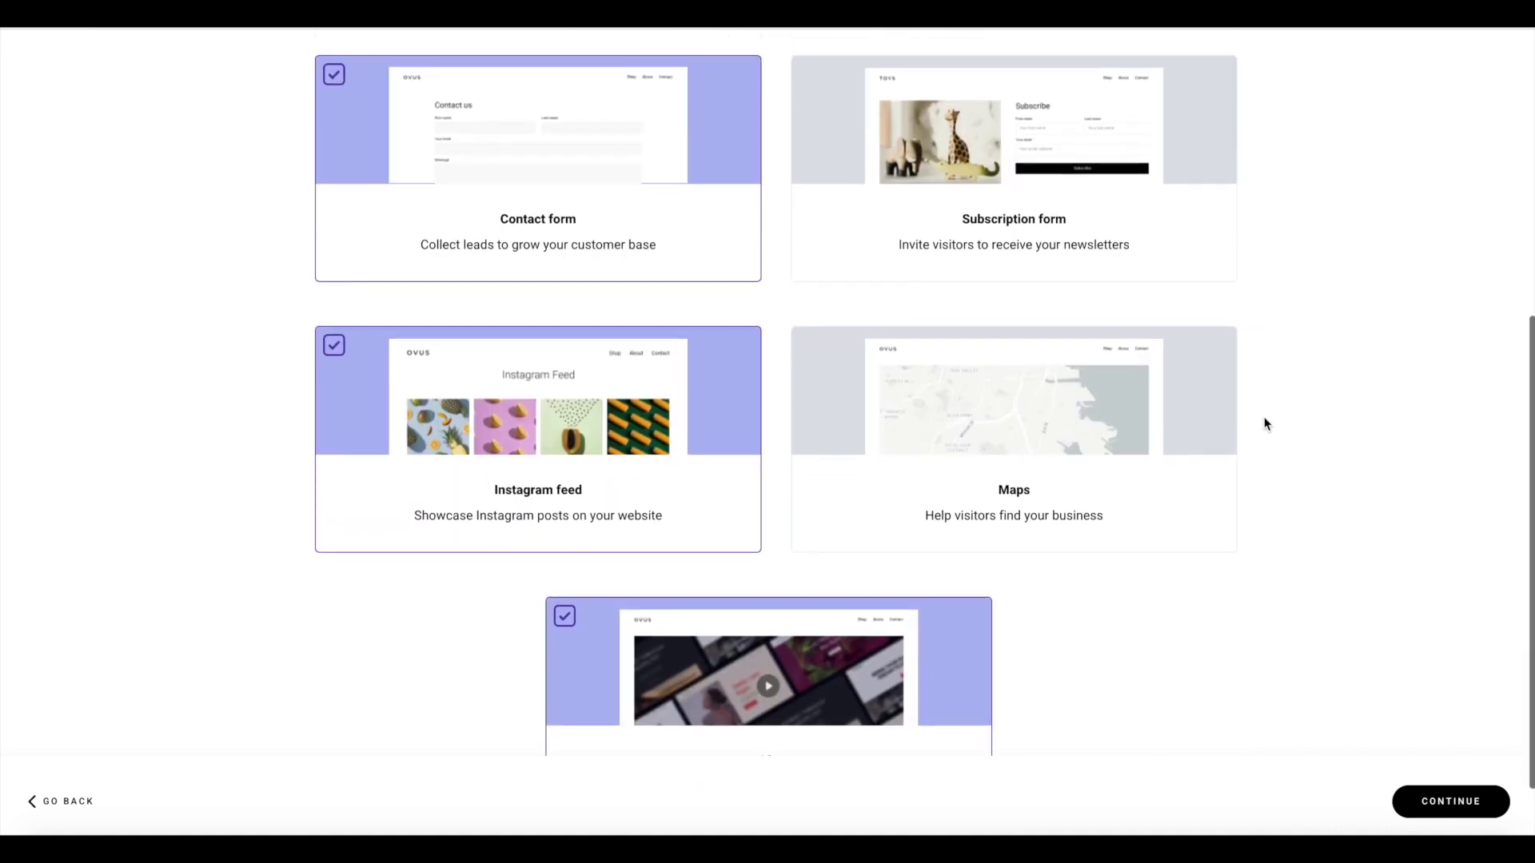
pyautogui.scroll(7, 1265, 422)
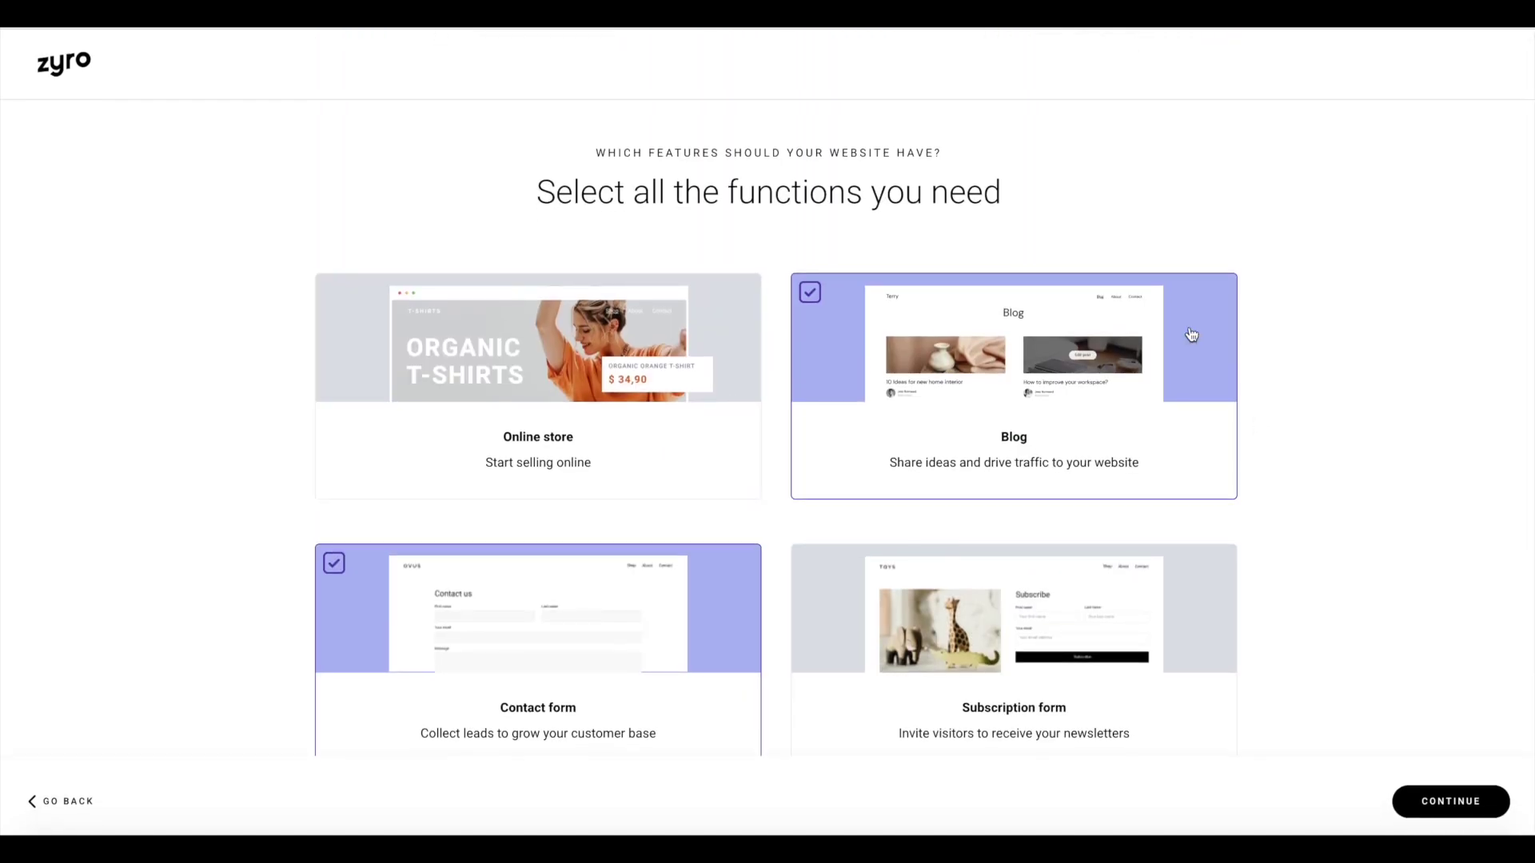
pyautogui.scroll(-2, 1263, 321)
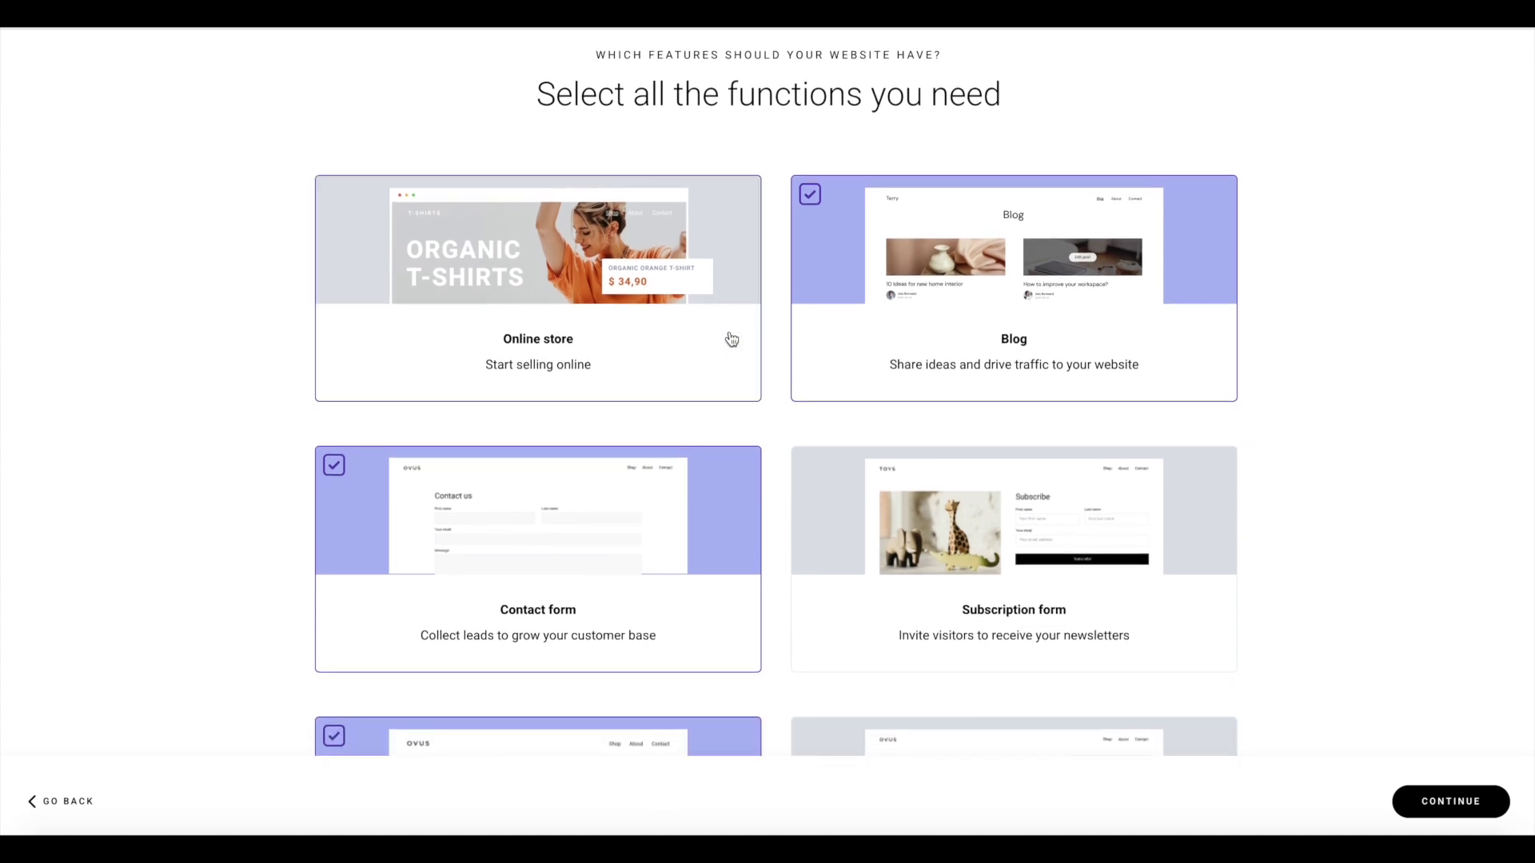
pyautogui.scroll(-2, 708, 402)
# Untick Blog, Contact form and Video, tick Subscription form, and generate the site.
pyautogui.click(1062, 199)
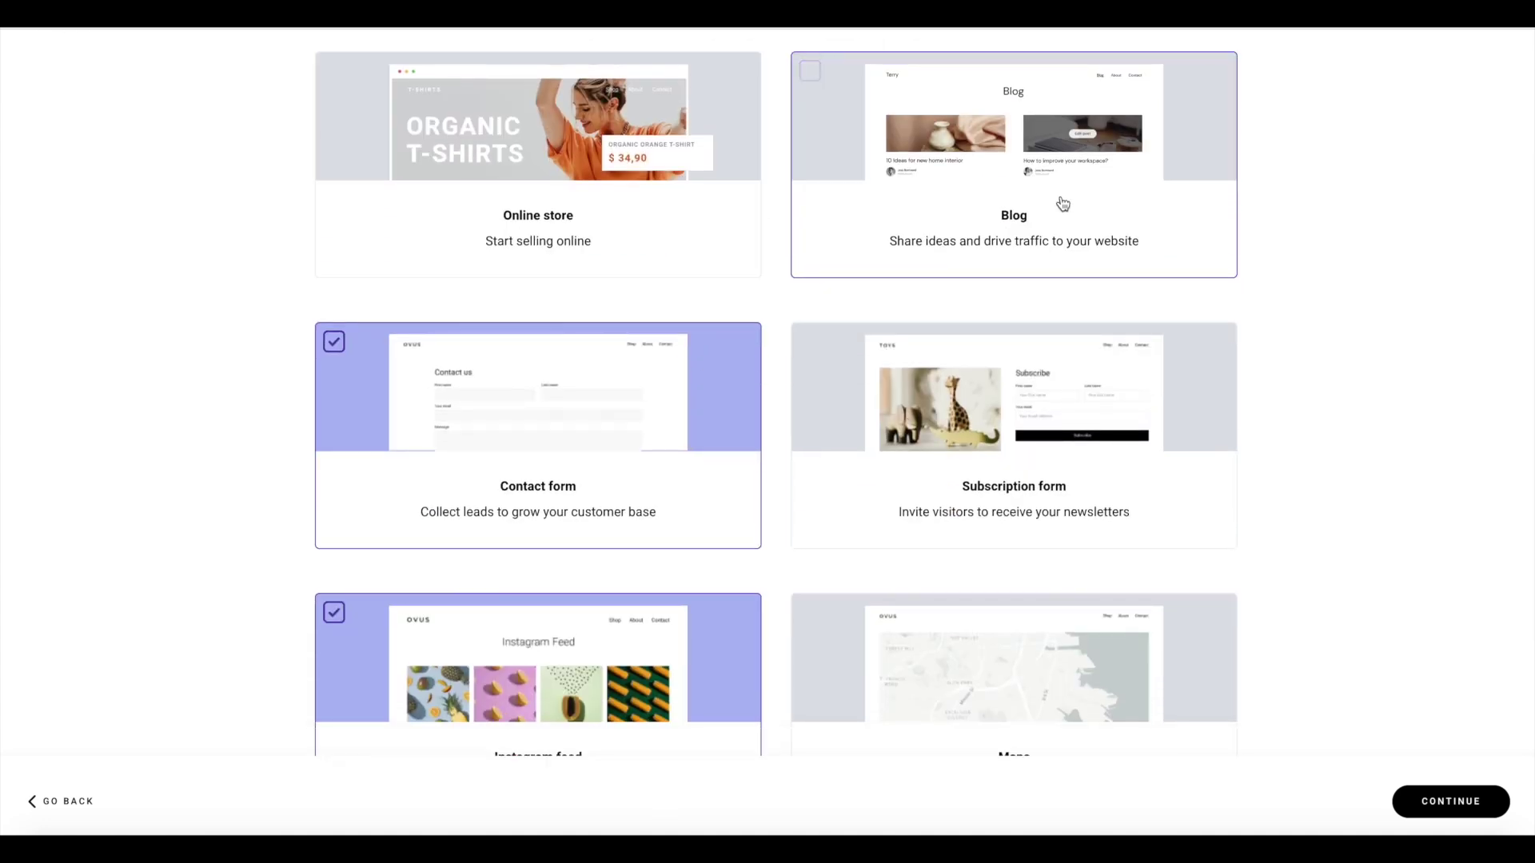
pyautogui.click(672, 493)
pyautogui.scroll(-4, 1244, 470)
pyautogui.click(1115, 310)
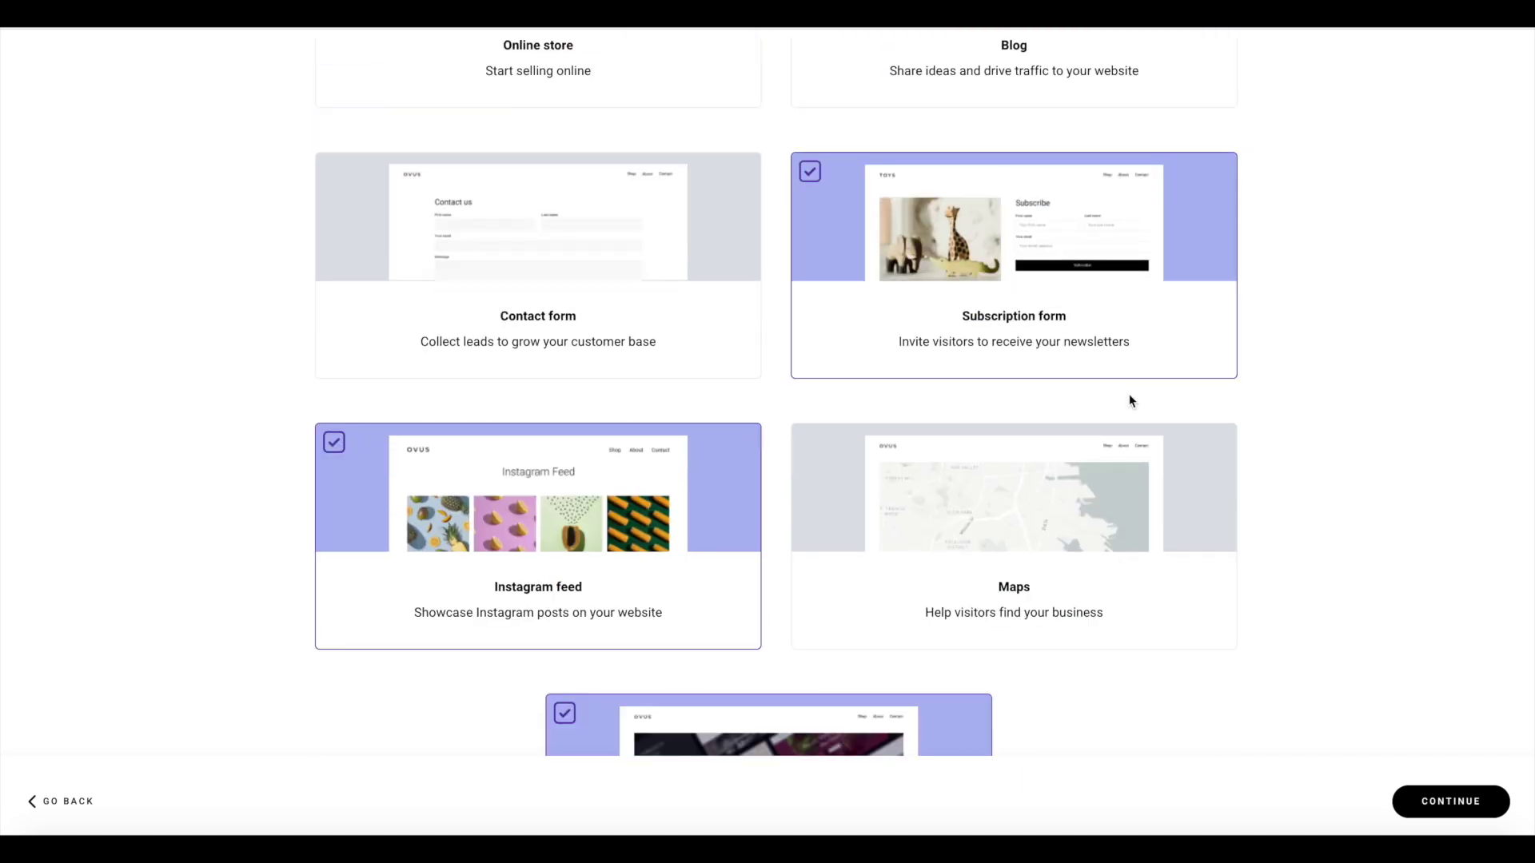
pyautogui.scroll(-3, 1158, 458)
pyautogui.scroll(-2, 1158, 458)
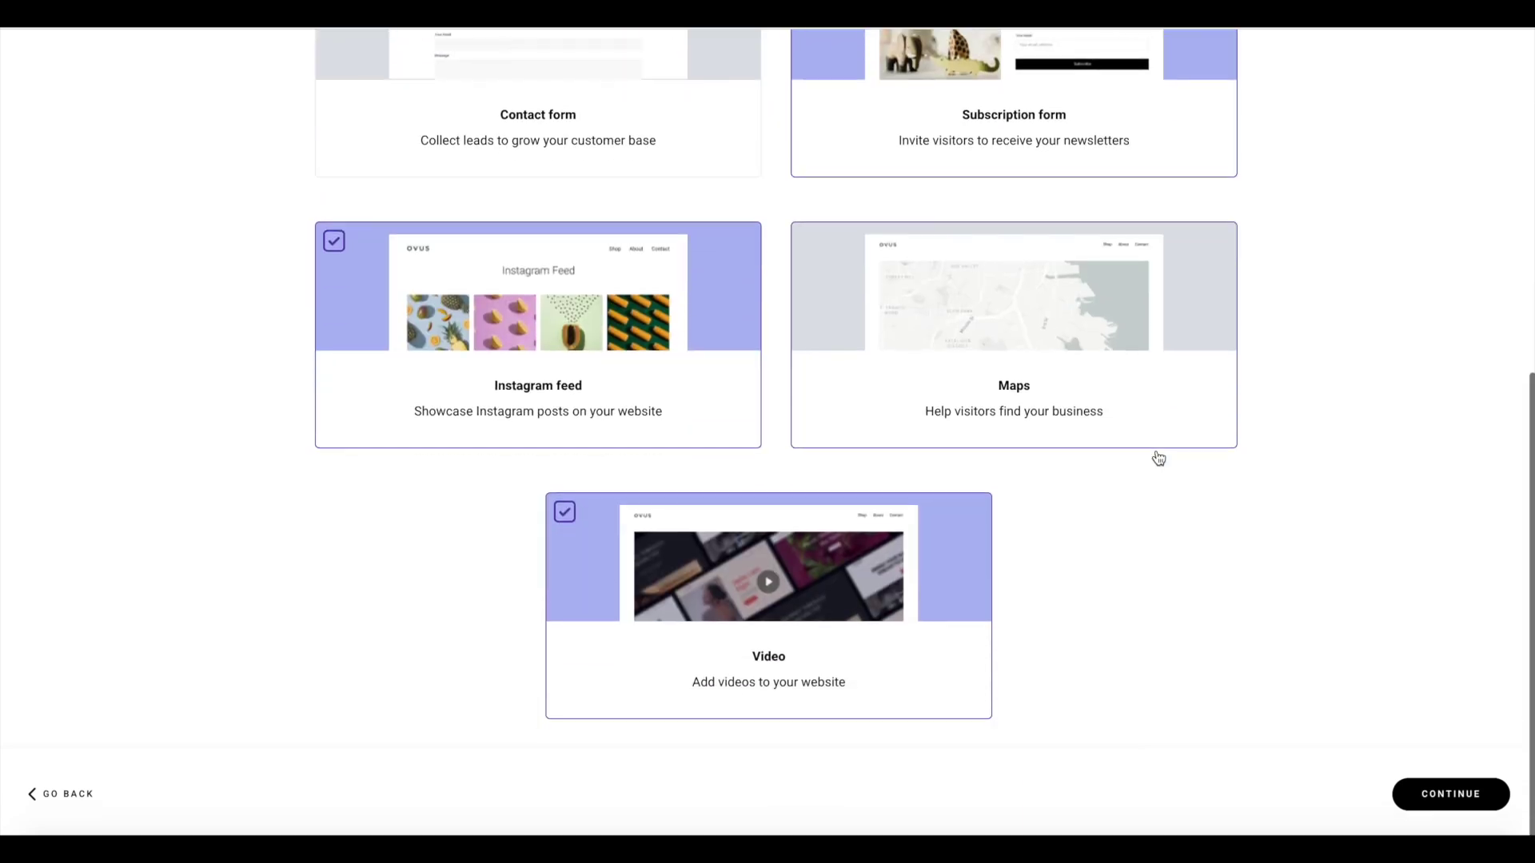
pyautogui.click(956, 603)
pyautogui.click(1450, 802)
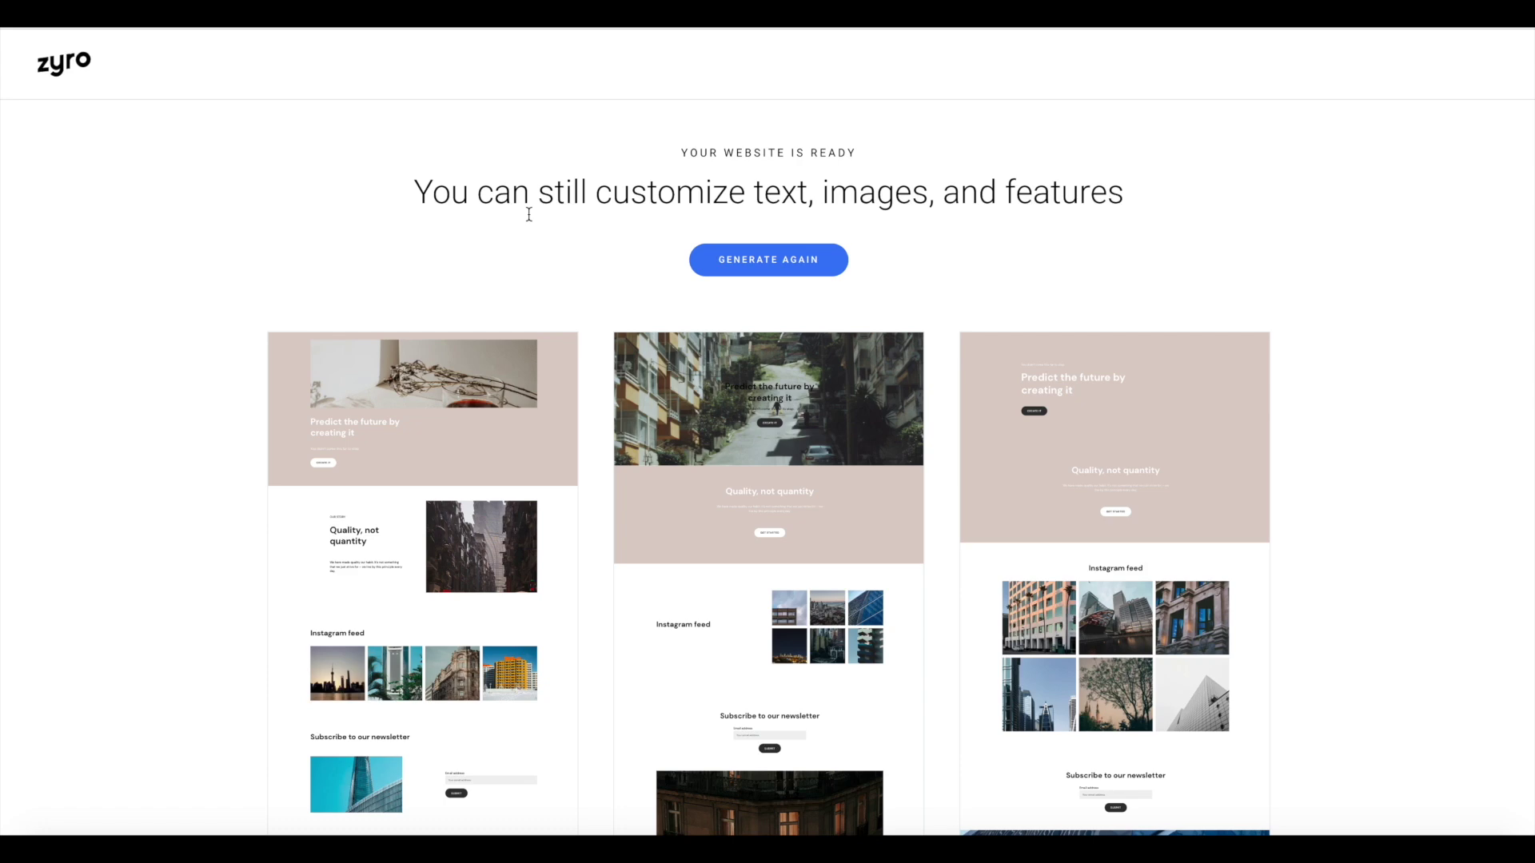
# Scroll through the three generated designs to compare them.
pyautogui.scroll(-2, 496, 435)
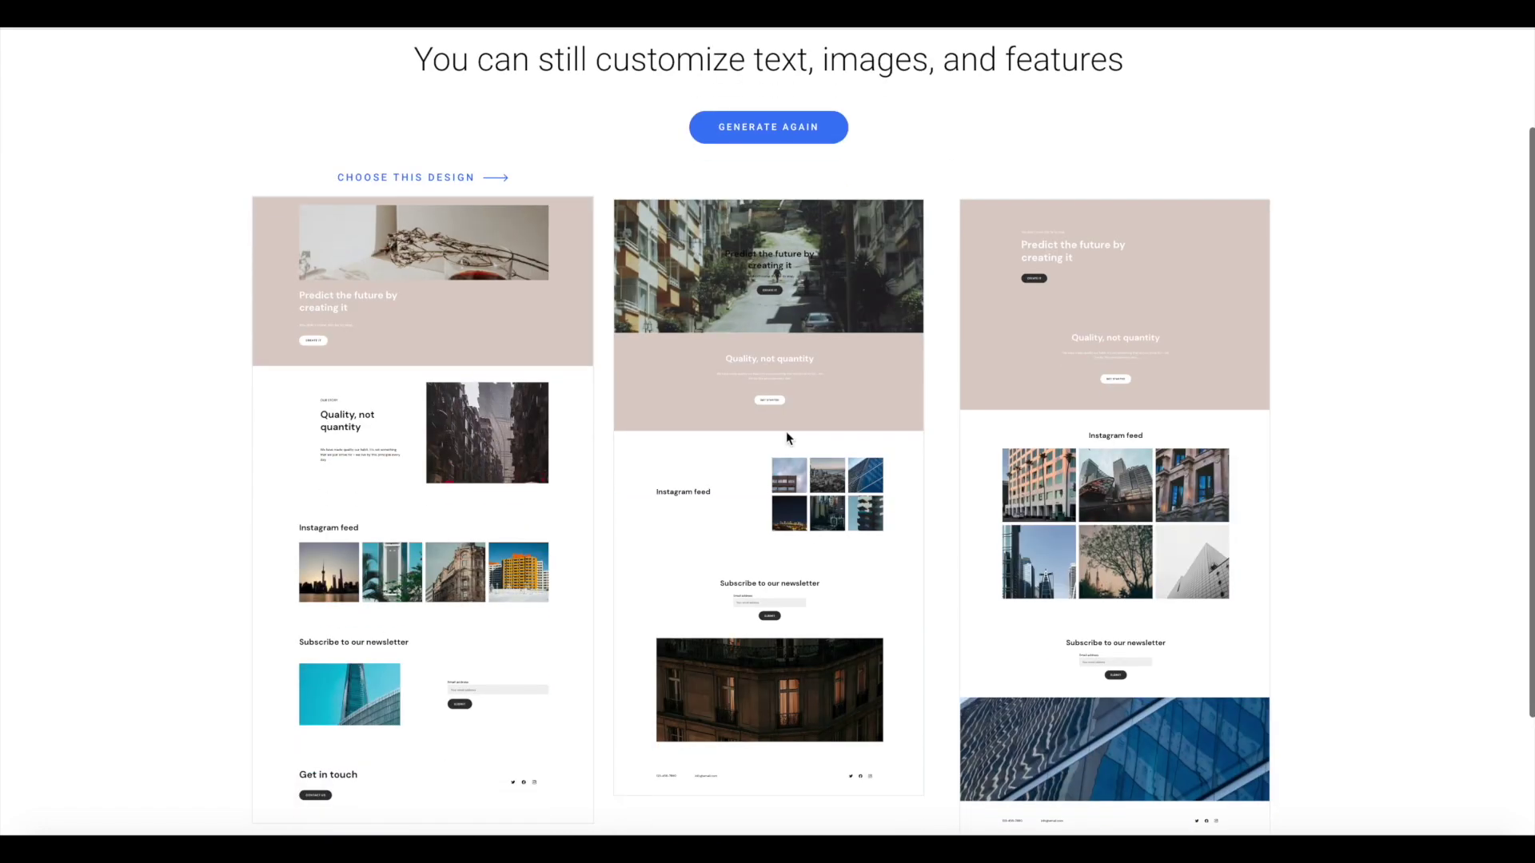
pyautogui.scroll(-2, 1108, 499)
pyautogui.scroll(2, 1108, 499)
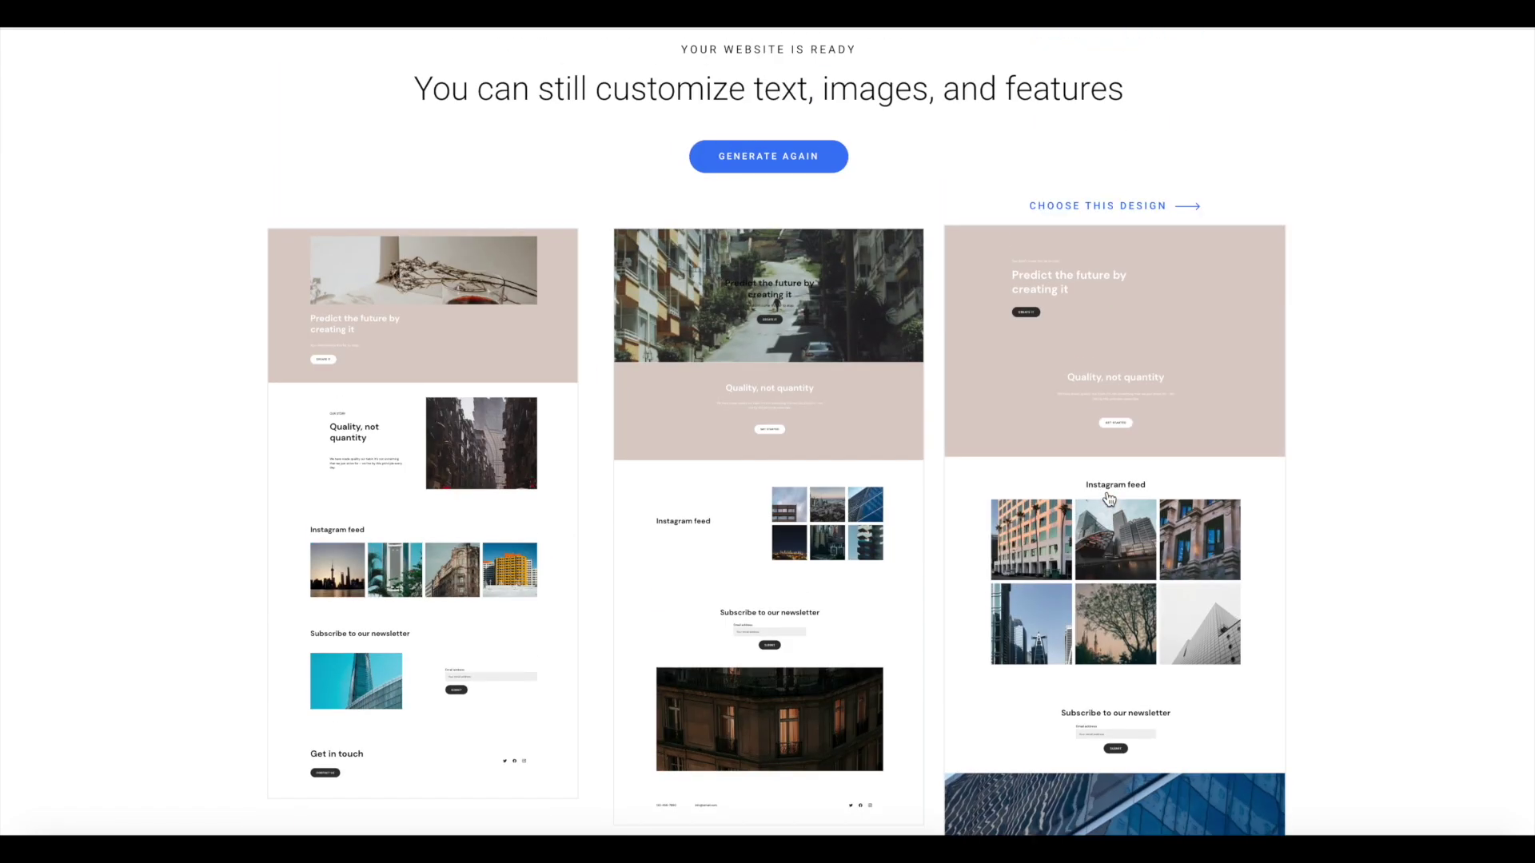
pyautogui.scroll(-3, 1108, 499)
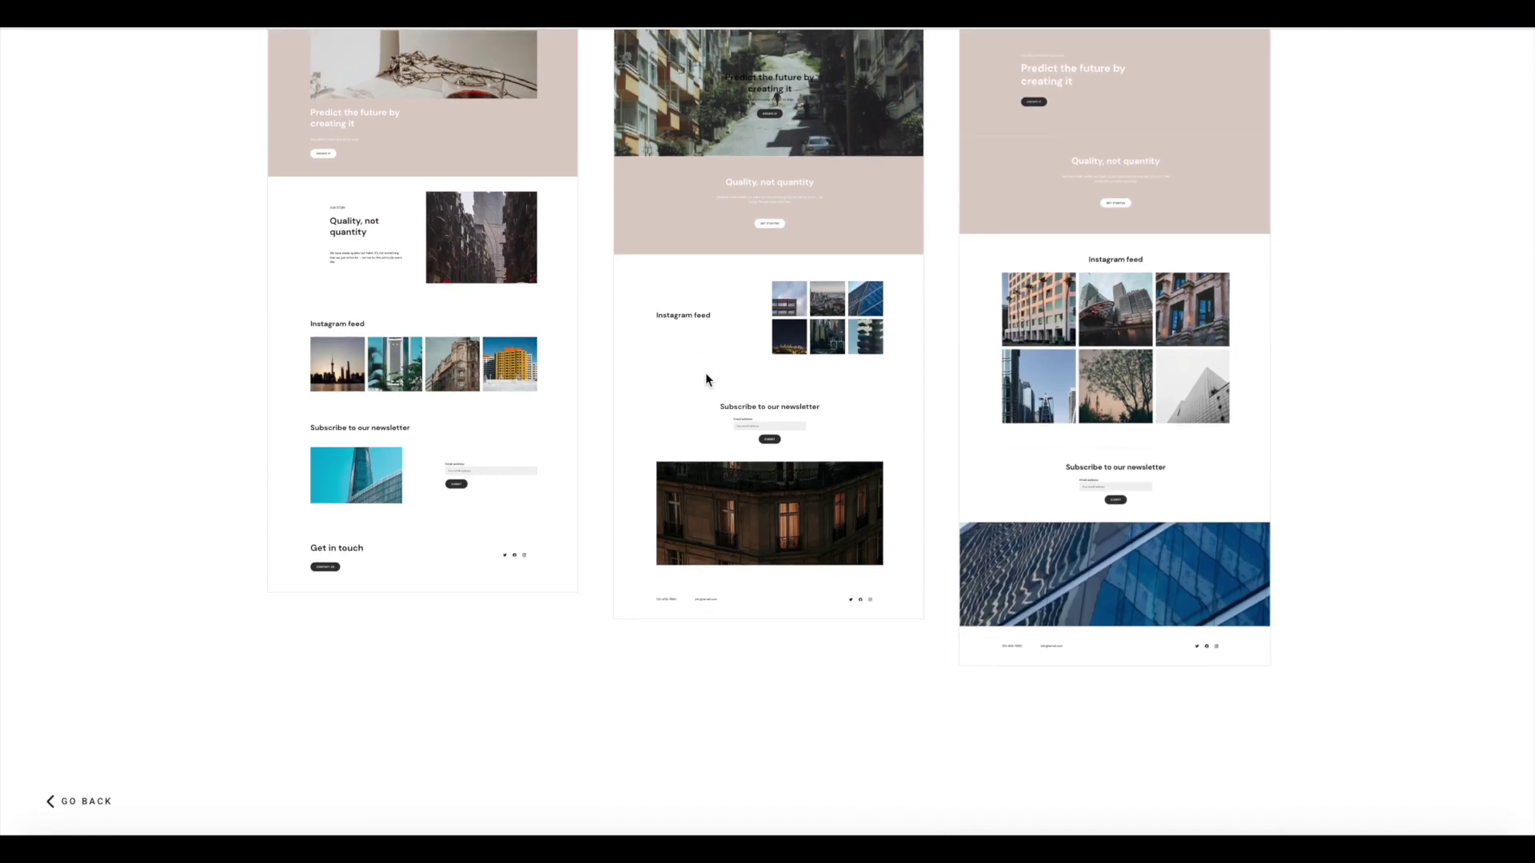
pyautogui.scroll(2, 933, 381)
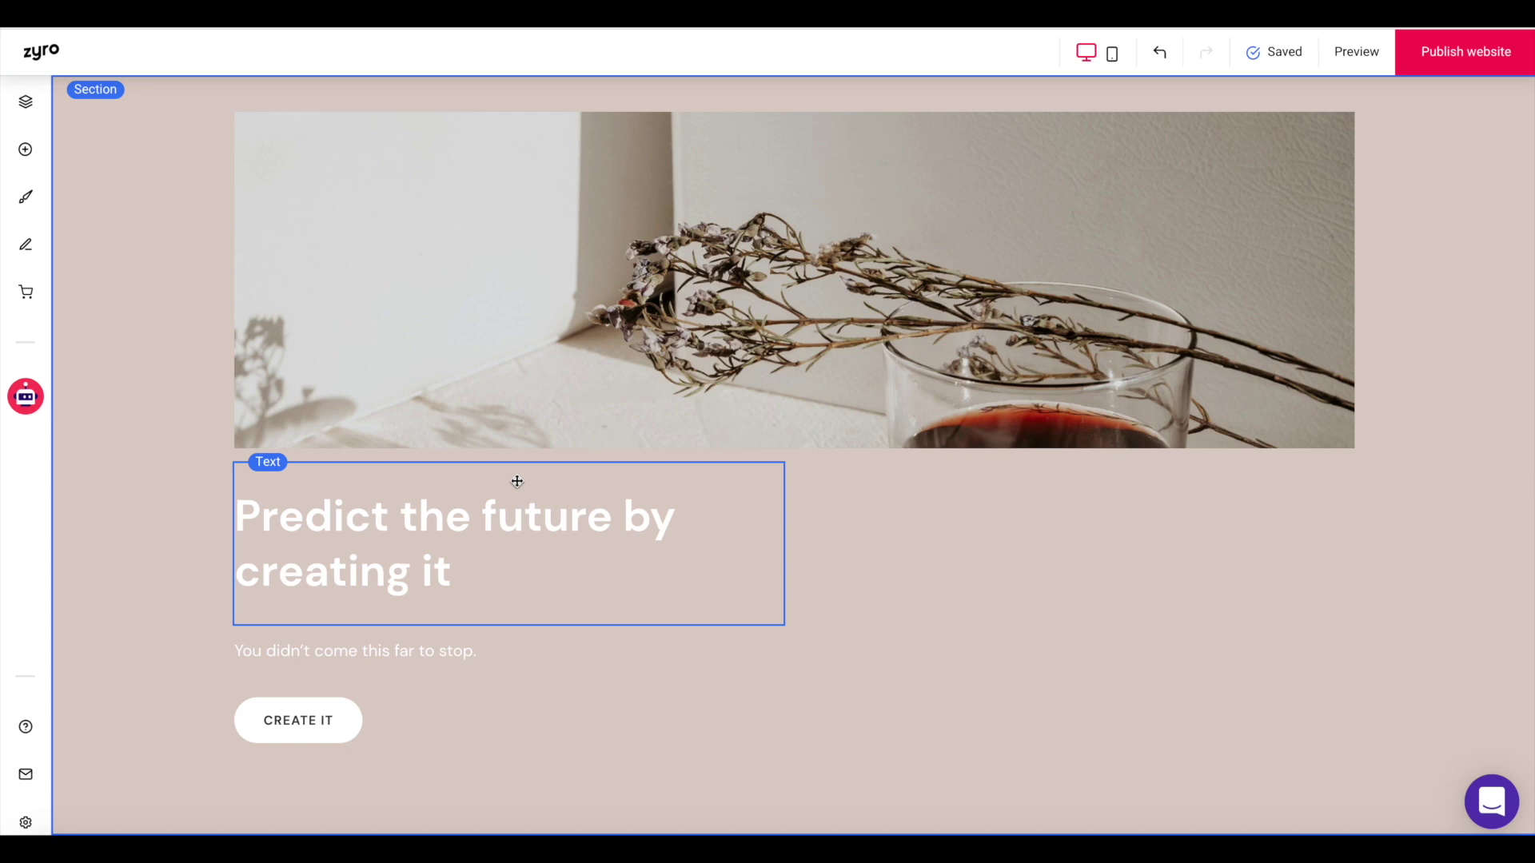
# Replace the hero photo with a circuit-board image from the free 'technology' photos.
pyautogui.click(883, 285)
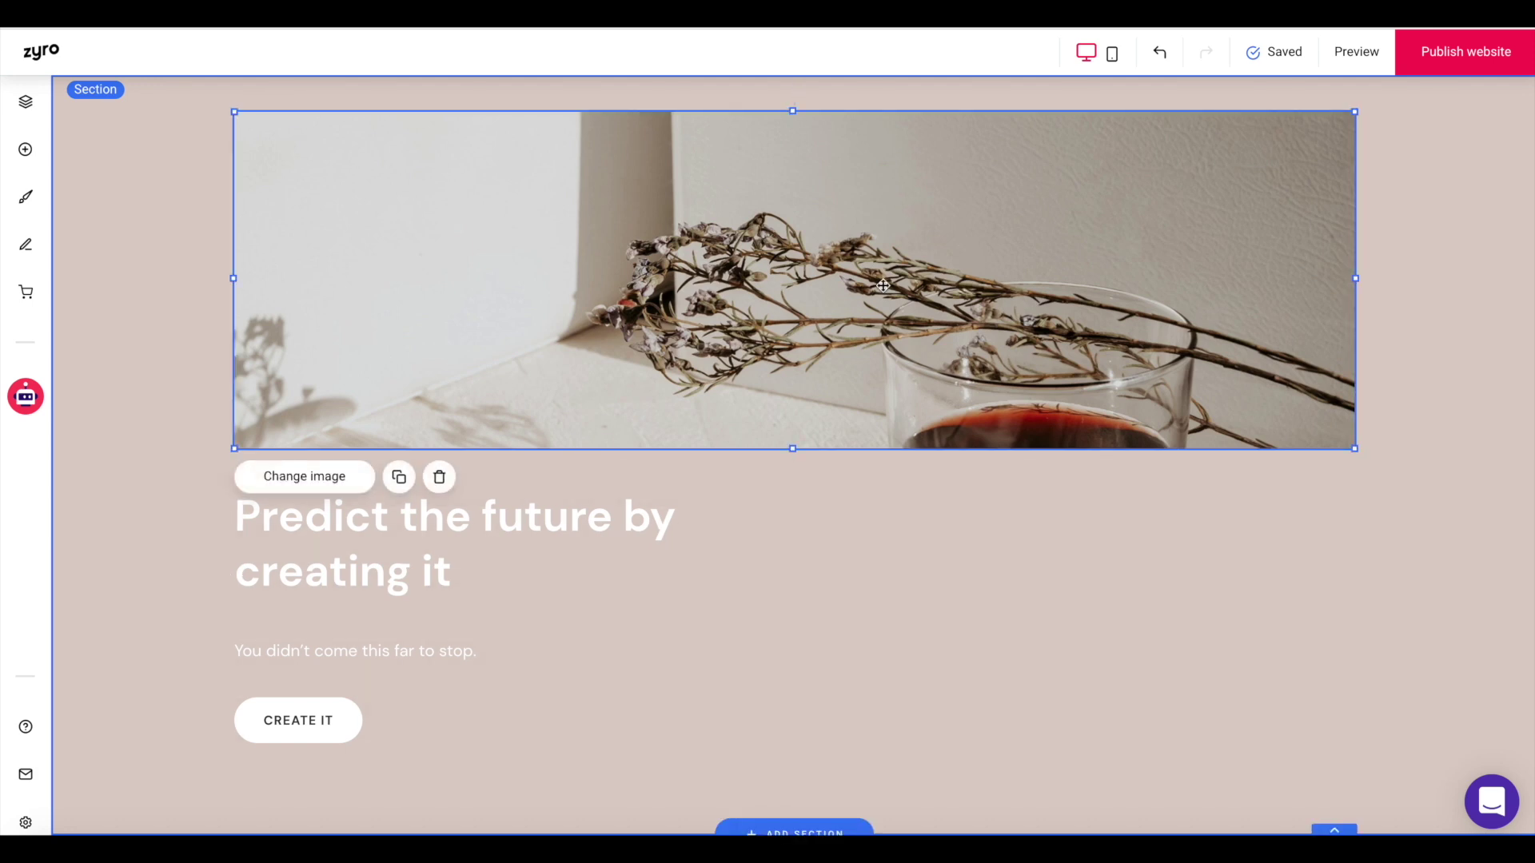
pyautogui.click(318, 474)
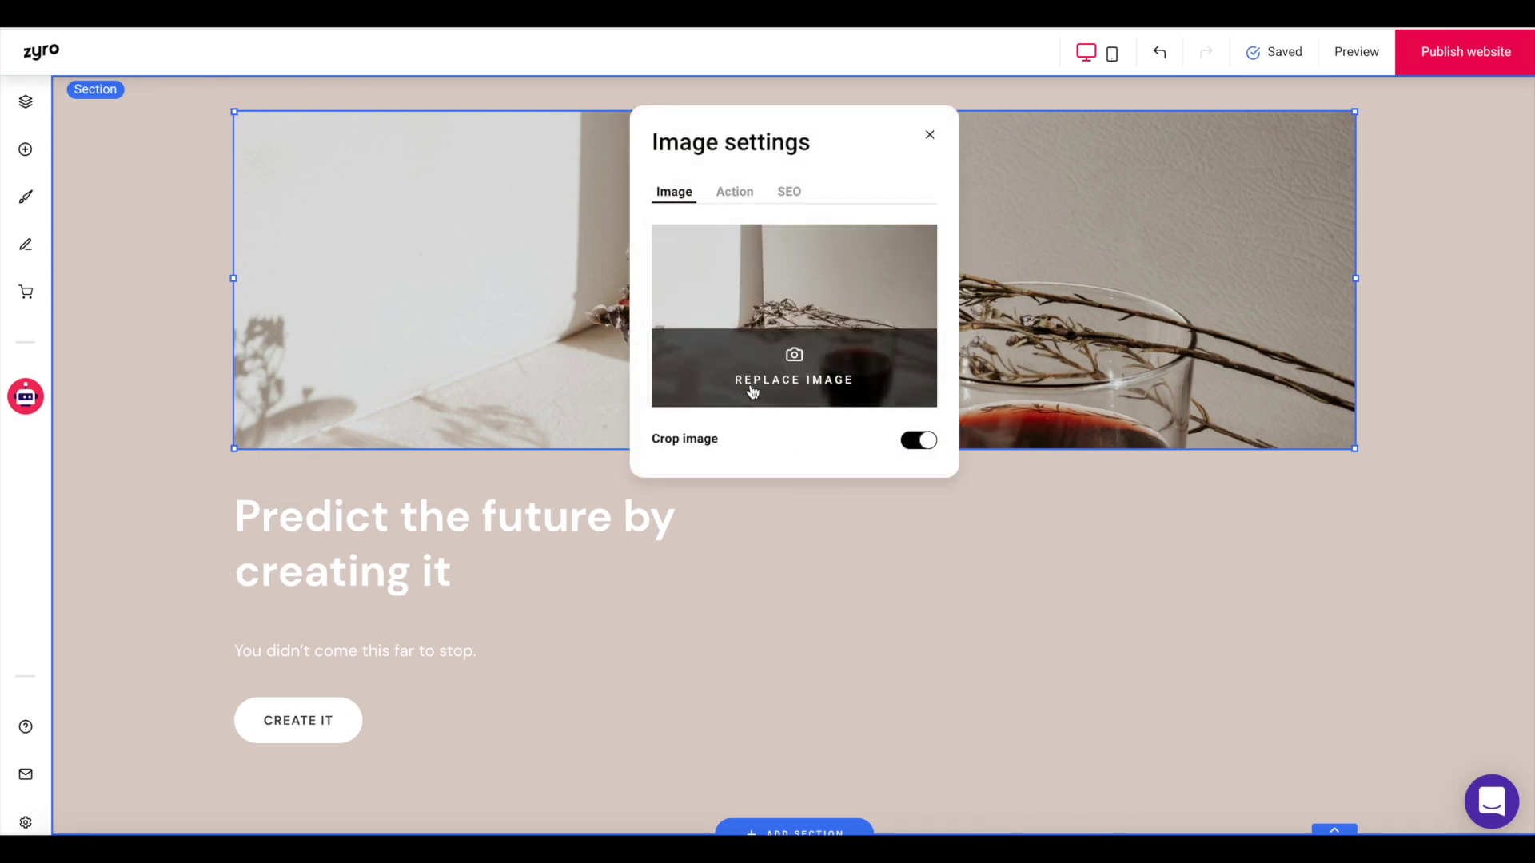
pyautogui.click(752, 392)
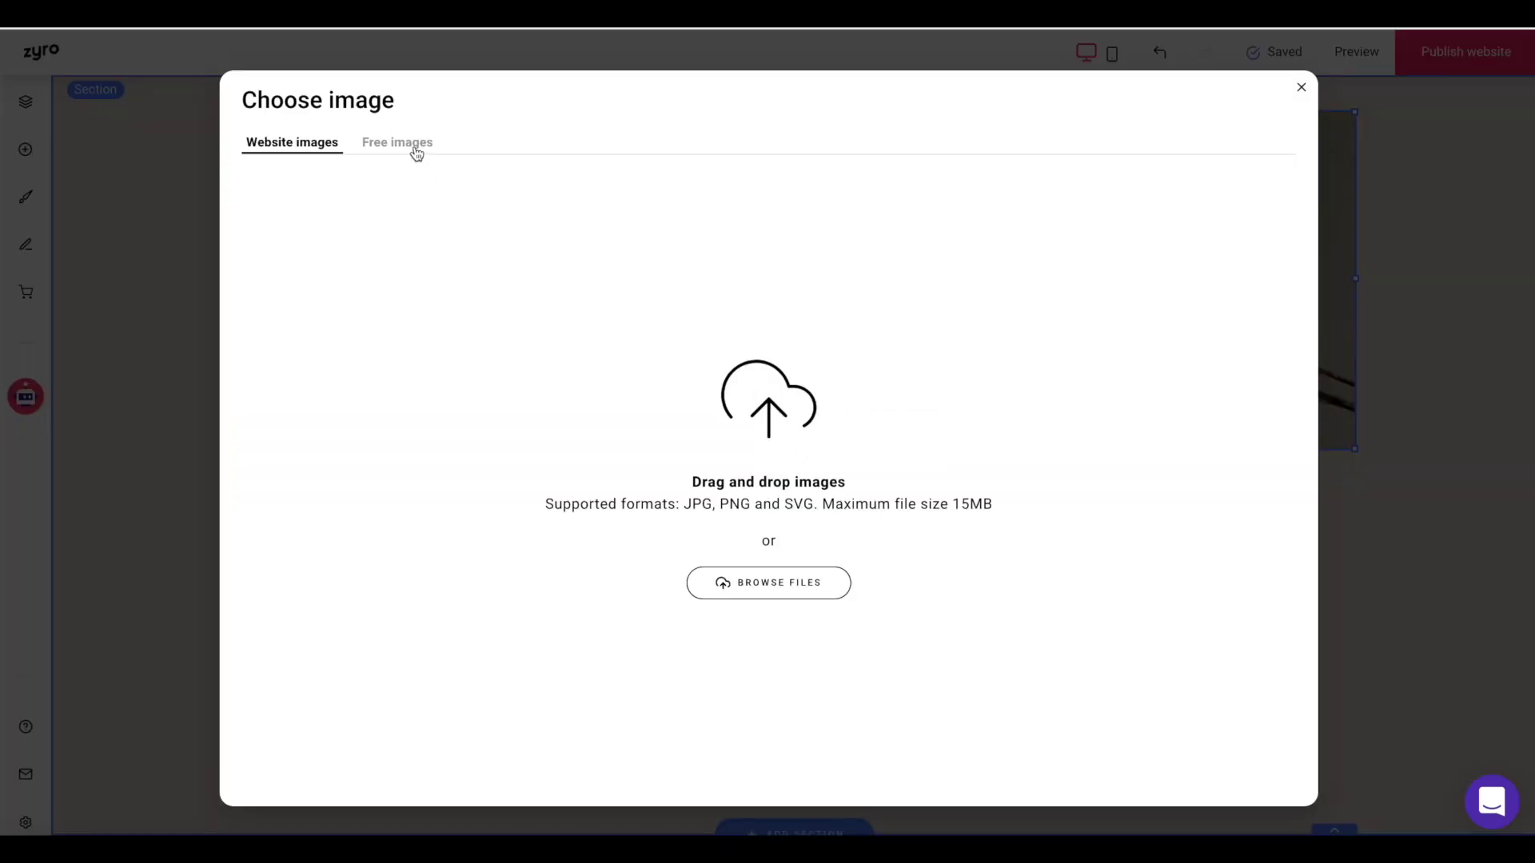
pyautogui.click(416, 152)
pyautogui.click(540, 190)
pyautogui.write('technology')
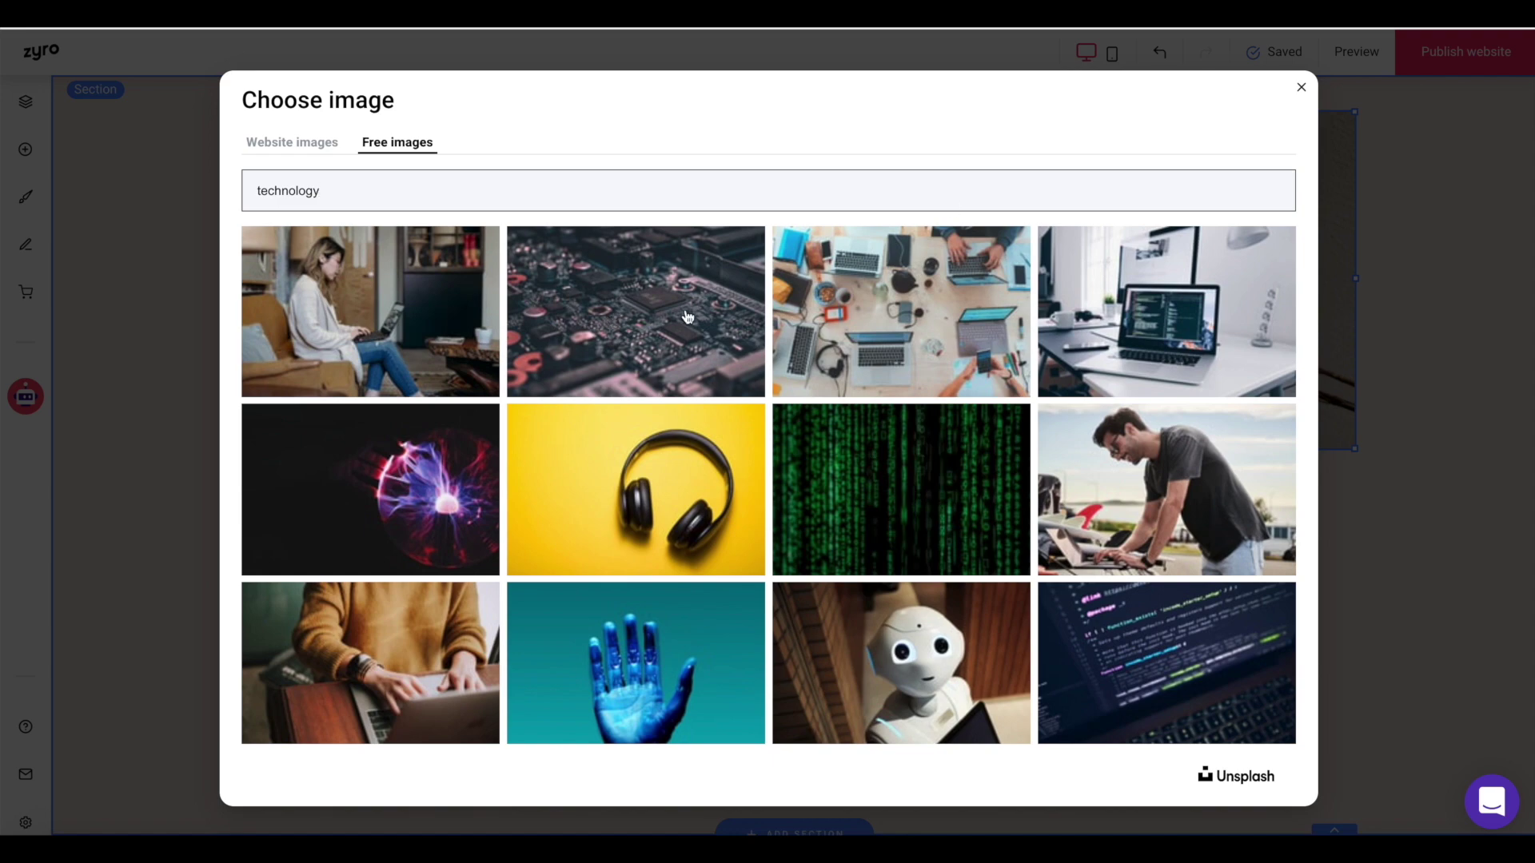
pyautogui.click(686, 318)
pyautogui.click(1235, 775)
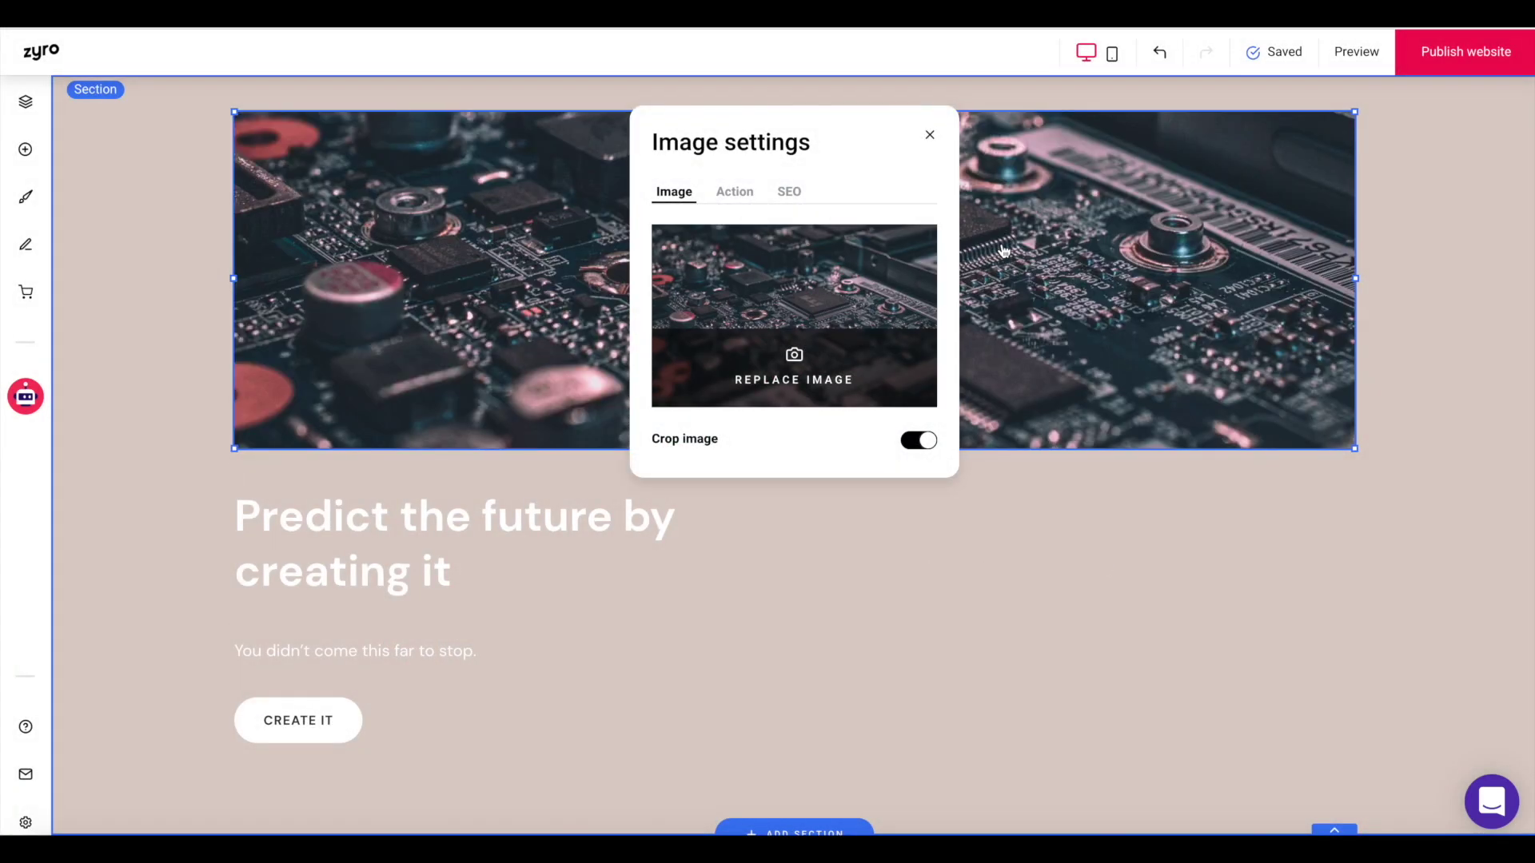
pyautogui.click(1479, 297)
# Give the hero section a dark grey background.
pyautogui.click(1212, 102)
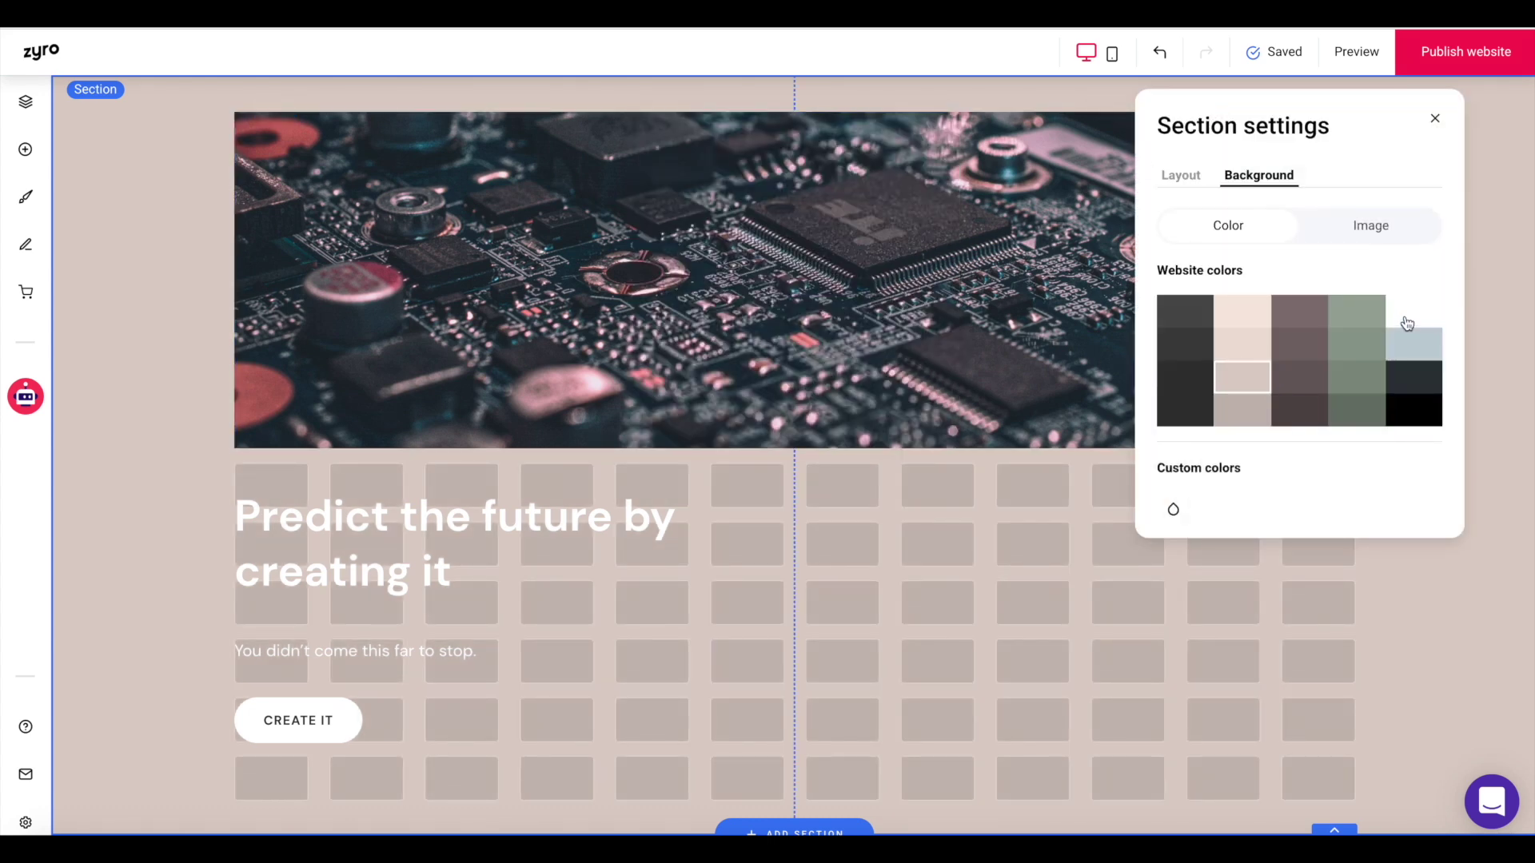
pyautogui.click(1411, 409)
pyautogui.click(1414, 382)
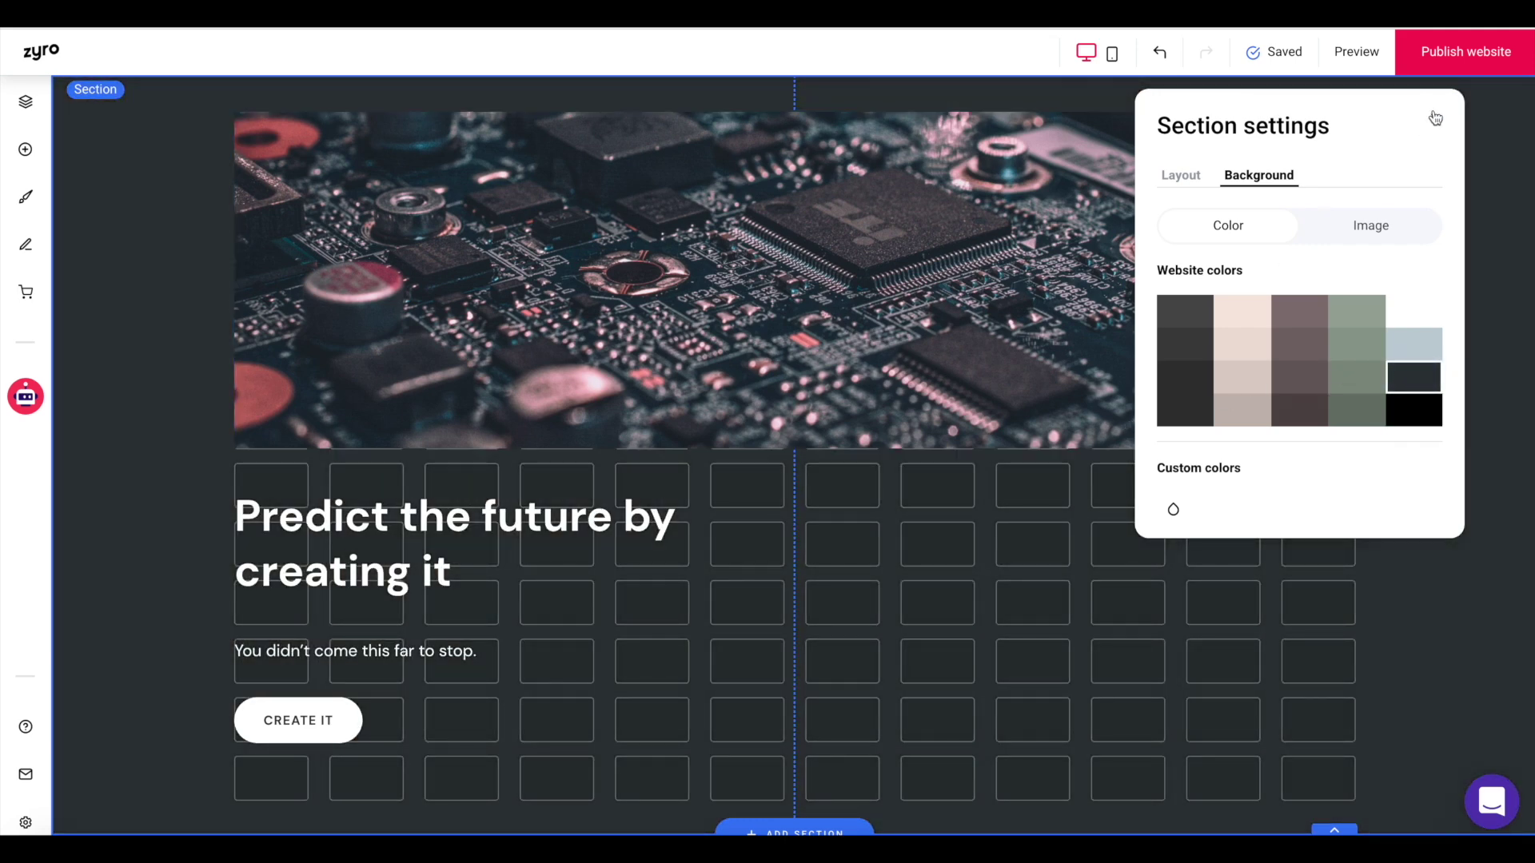
pyautogui.click(1436, 119)
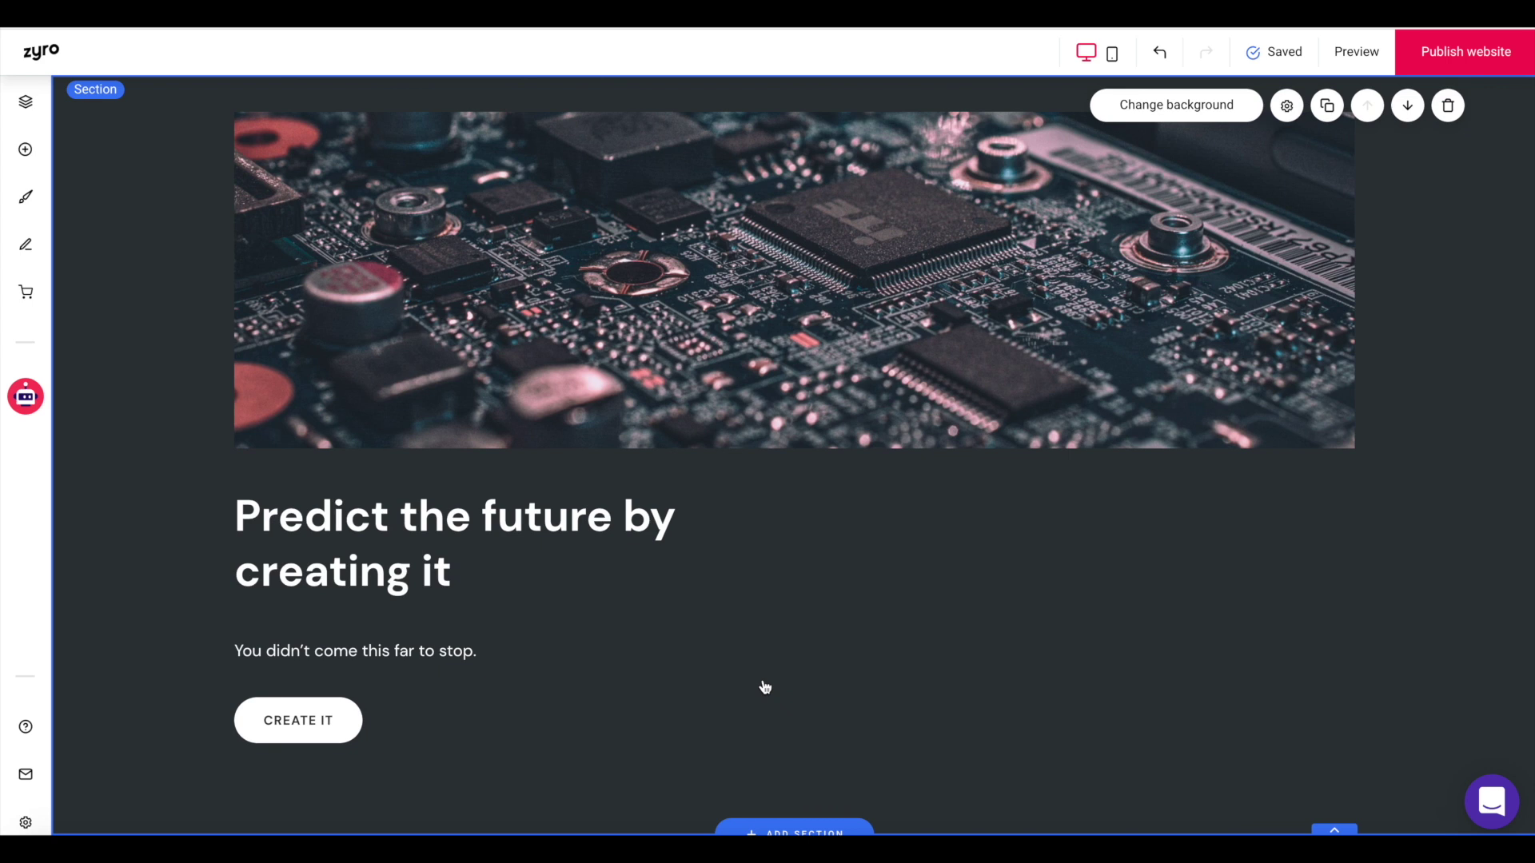
pyautogui.scroll(-1, 765, 688)
pyautogui.scroll(1, 764, 685)
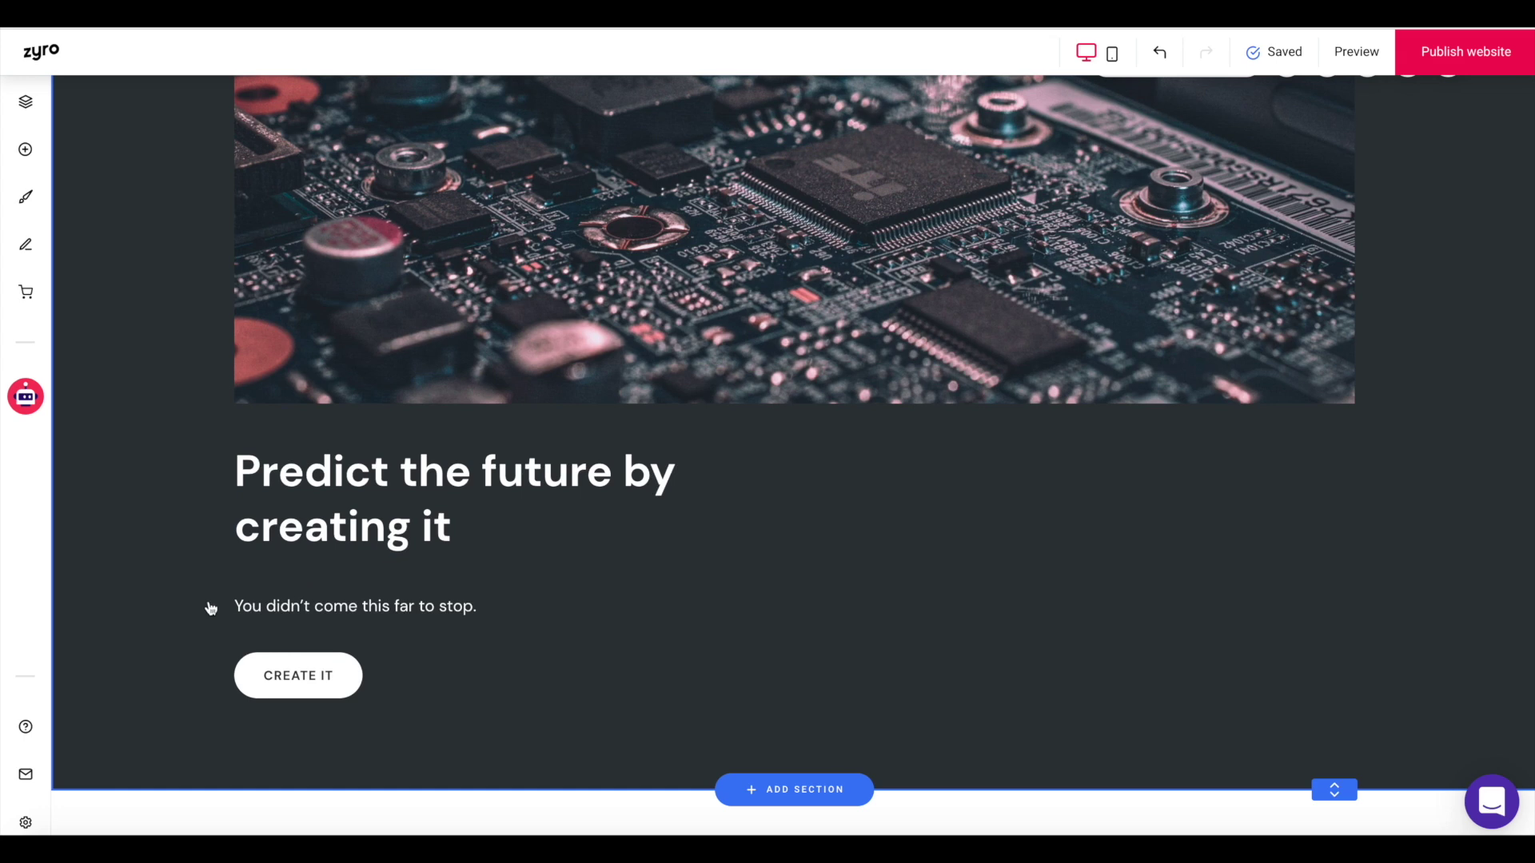
pyautogui.scroll(-10, 211, 608)
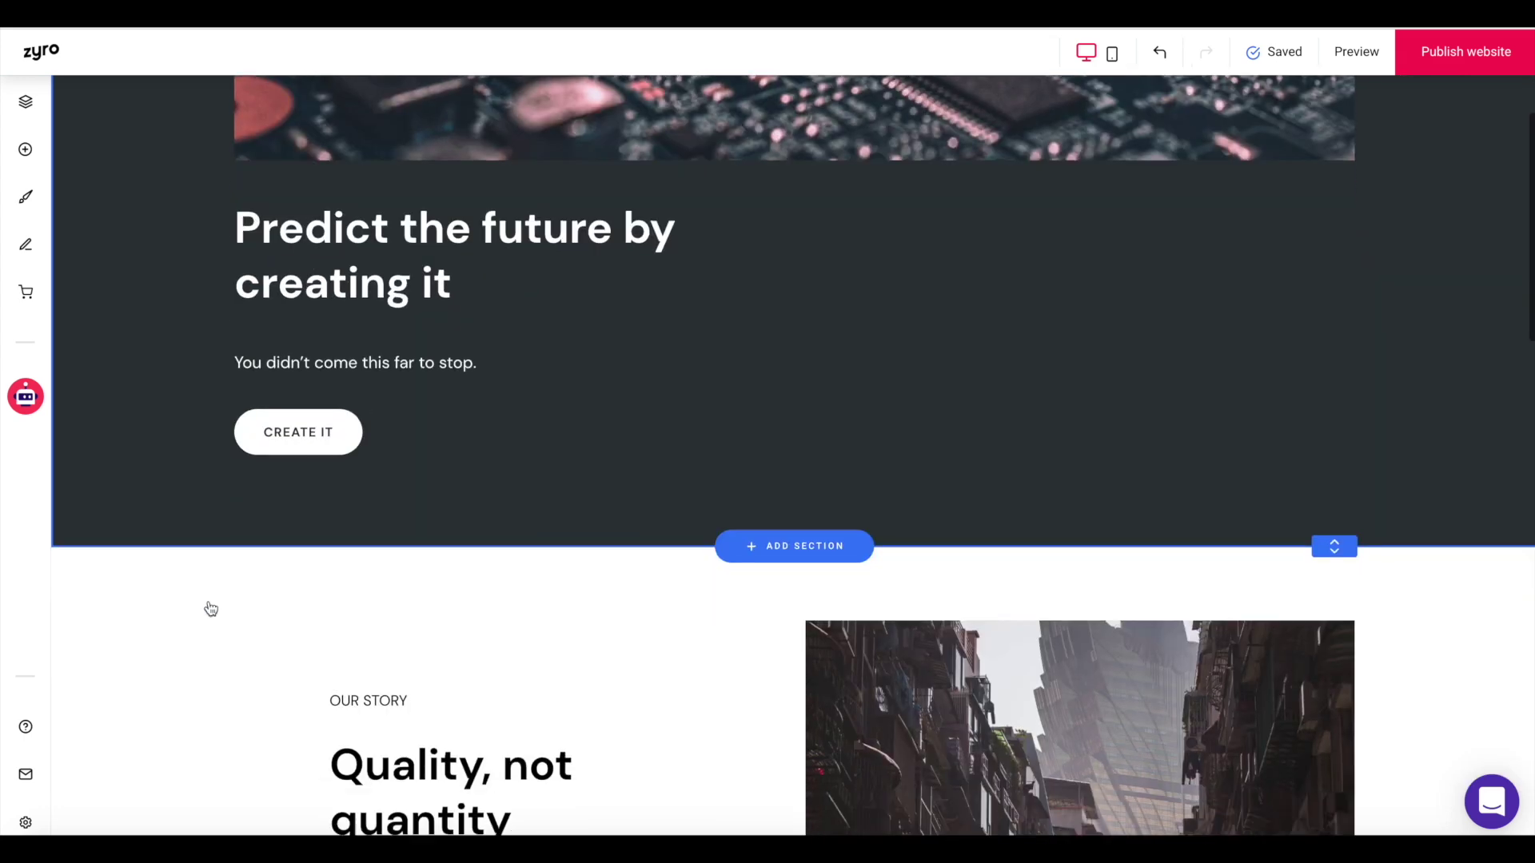
pyautogui.scroll(-8, 210, 608)
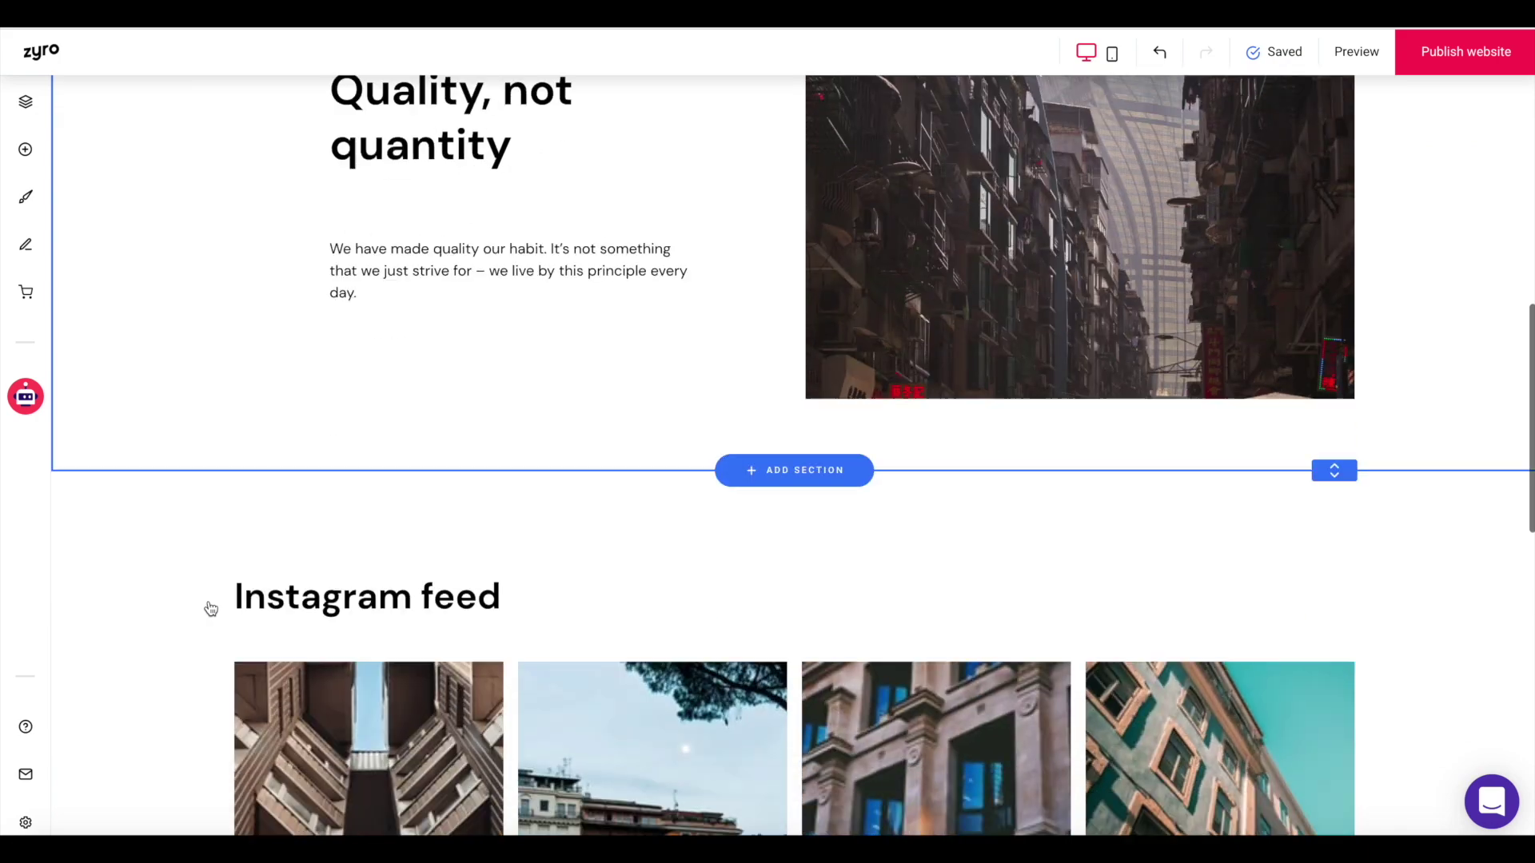
pyautogui.scroll(-7, 210, 609)
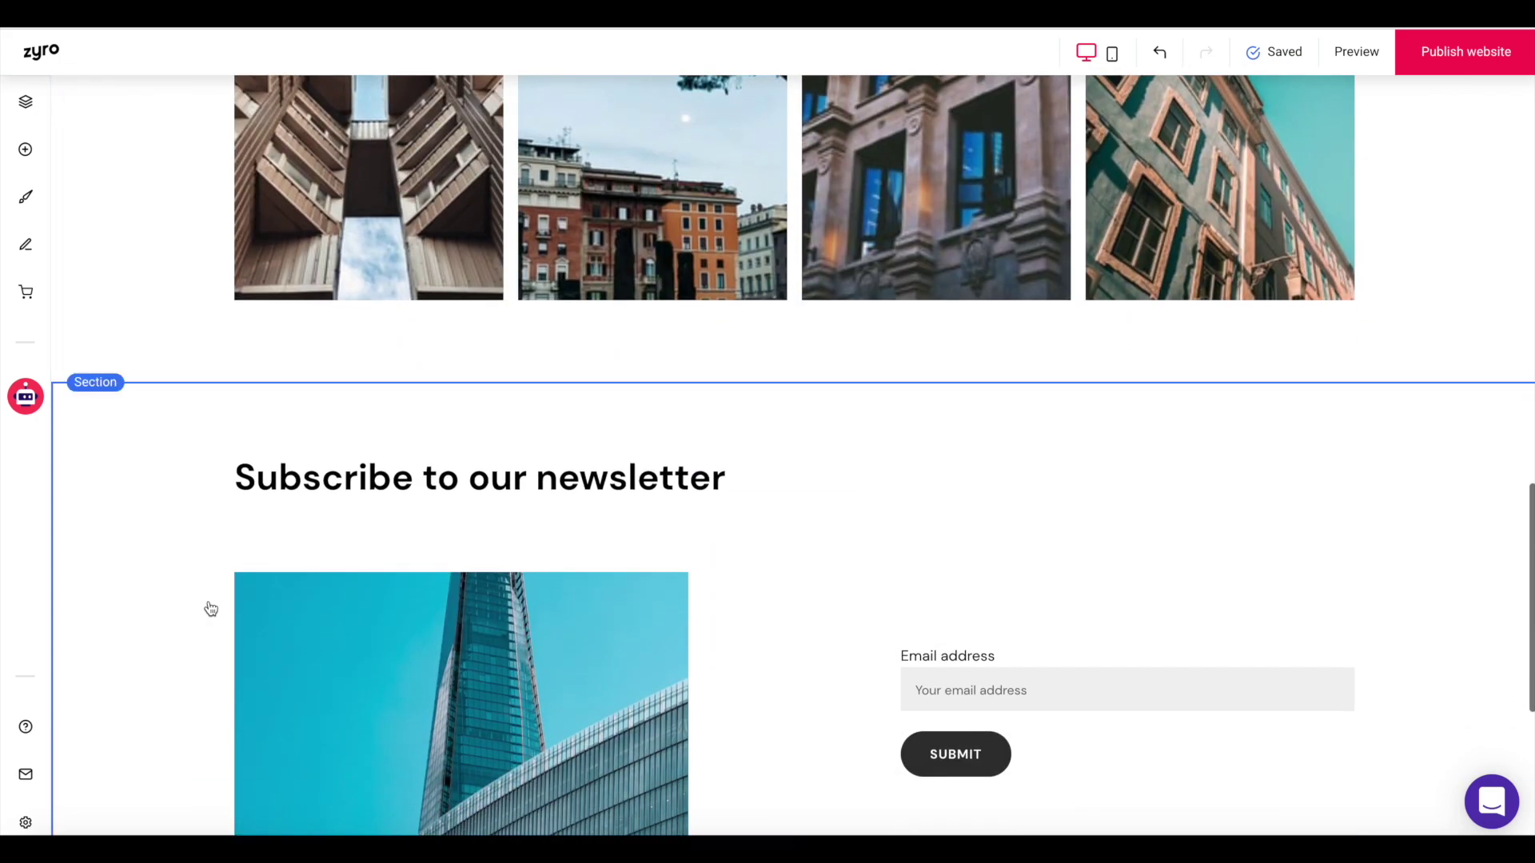